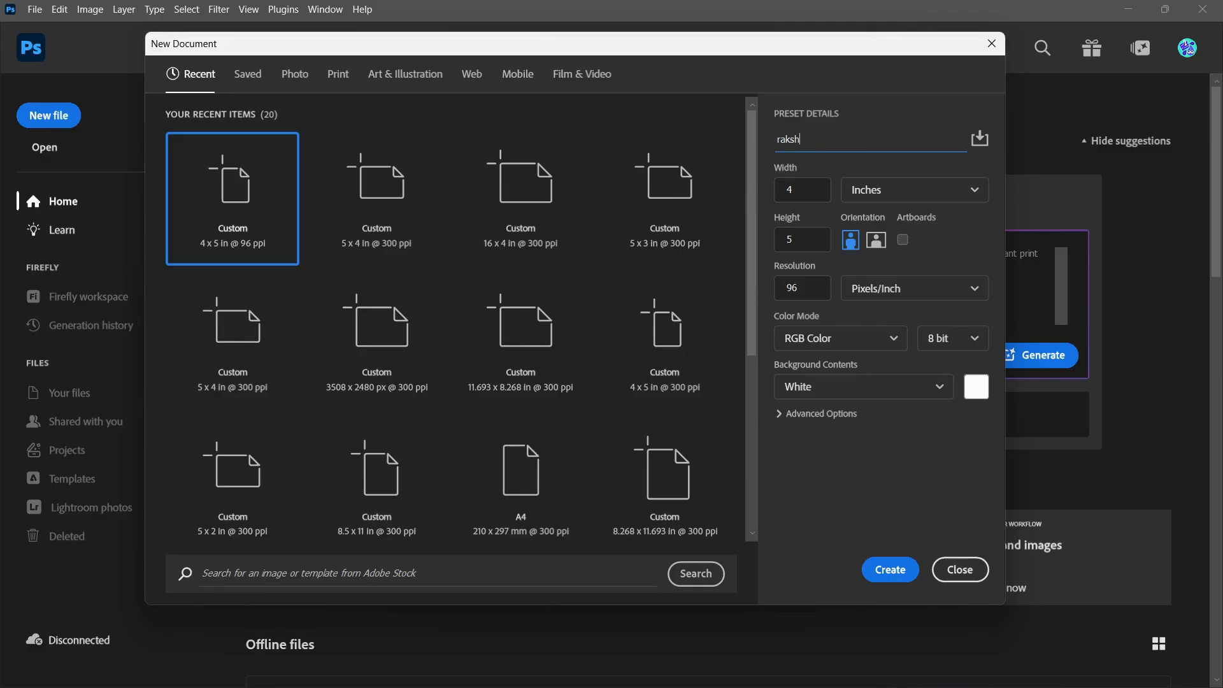
# Step: Create a 4 x 5 inch portrait document named rakshbandhan at 96 pixels/inch in 8-bit RGB Color with a white background
pyautogui.write('bandhan')
pyautogui.click(883, 191)
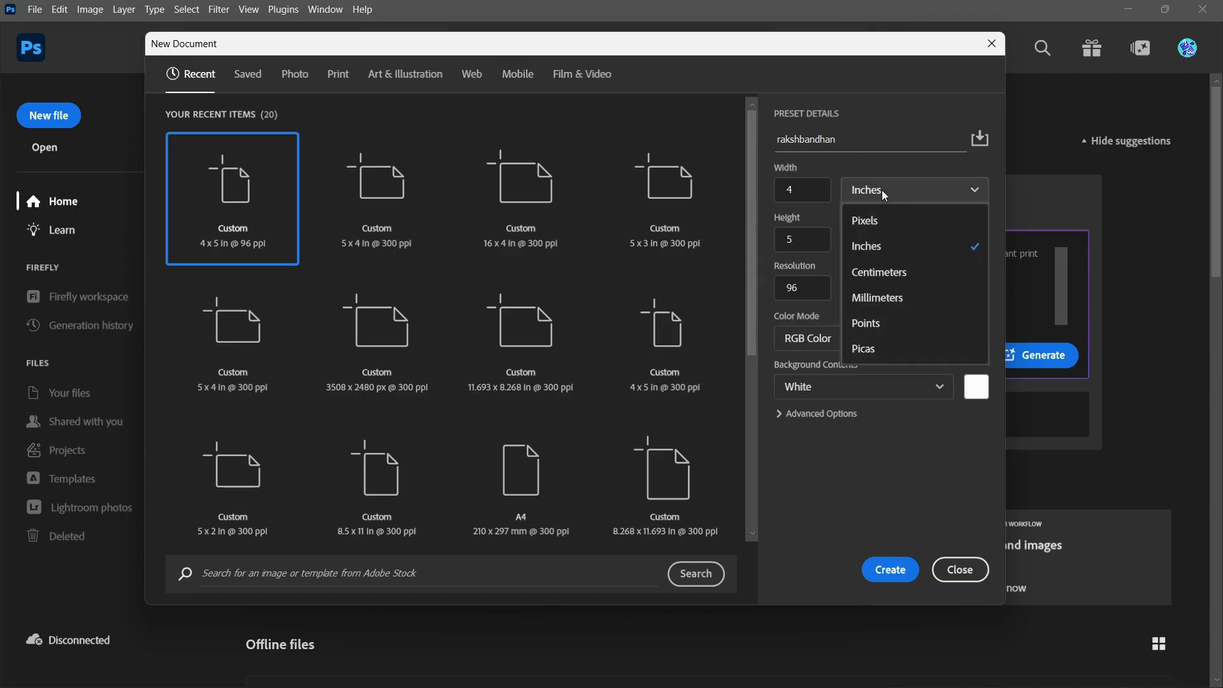
pyautogui.click(865, 247)
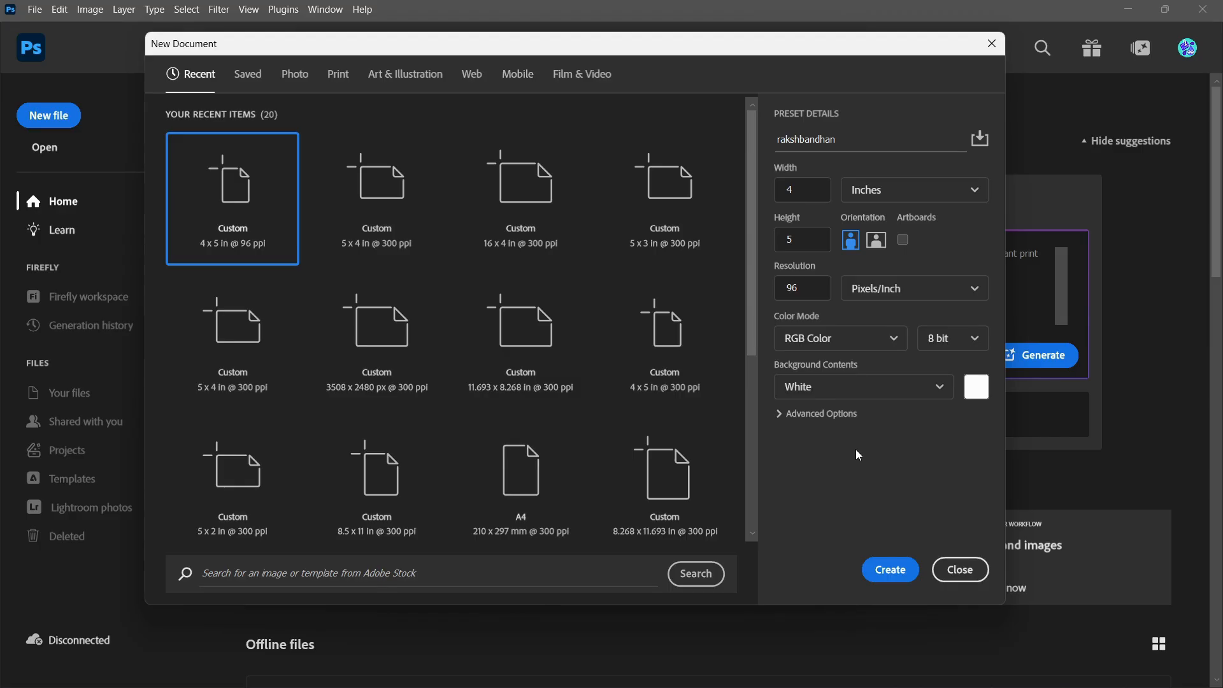
pyautogui.click(835, 339)
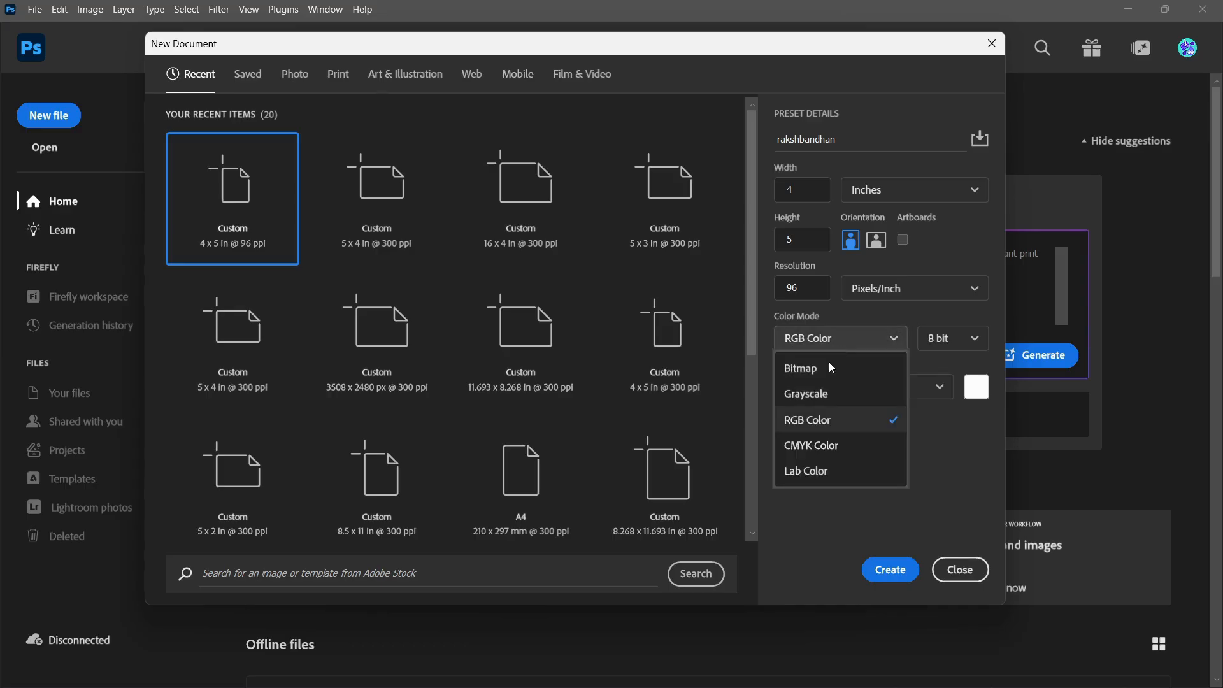
pyautogui.click(931, 317)
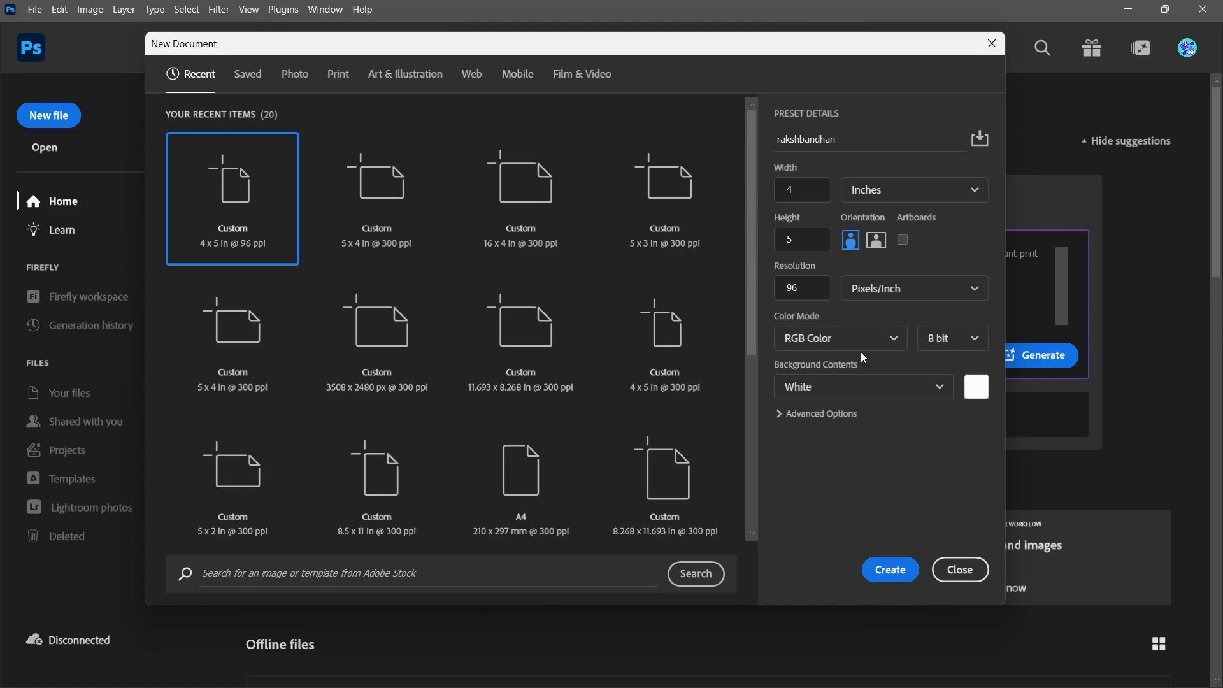
pyautogui.click(876, 572)
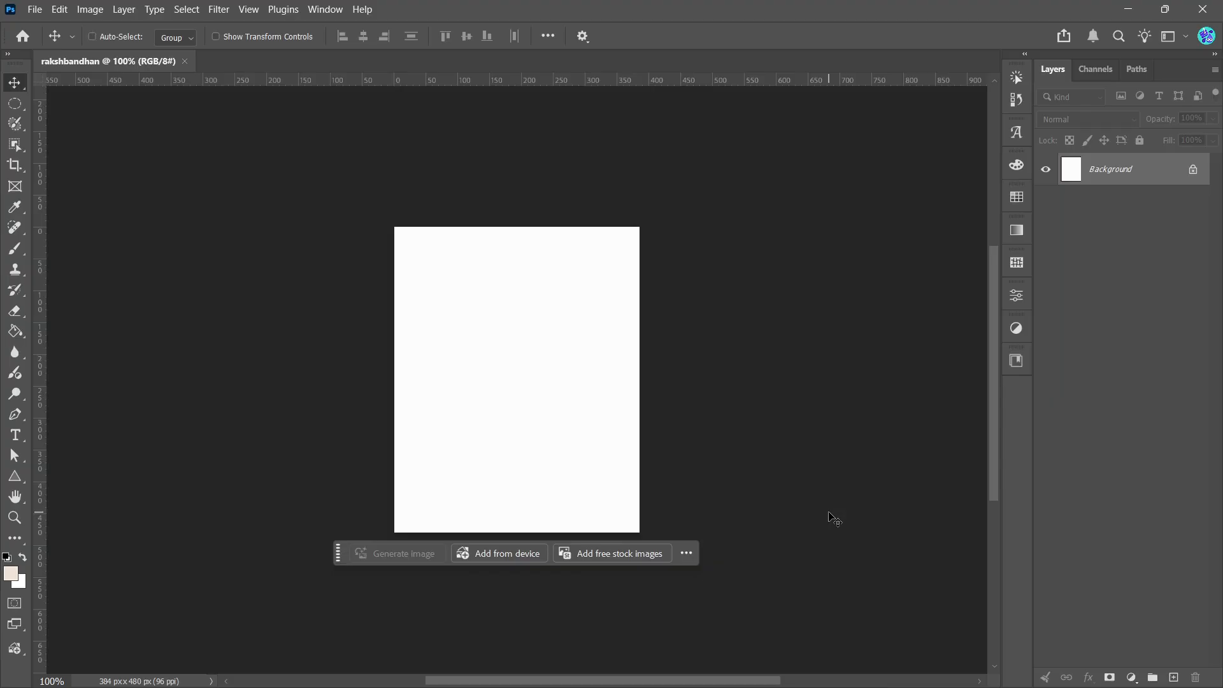
pyautogui.hotkey('ctrl', '0')
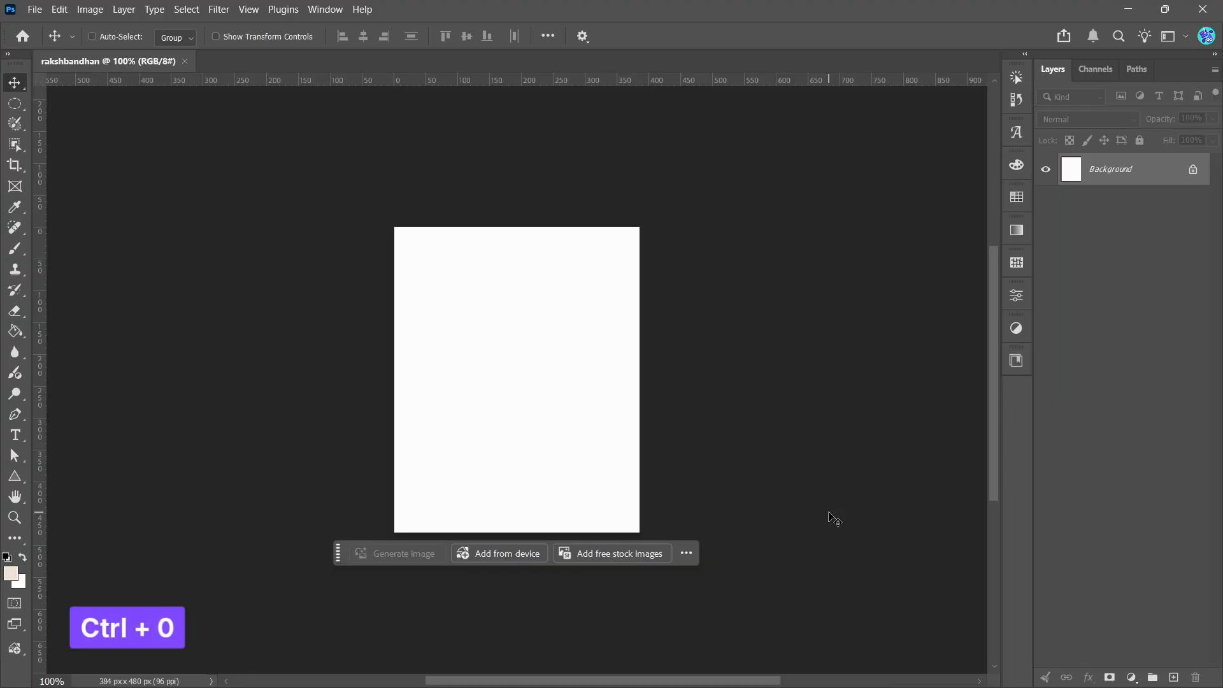
pyautogui.hotkey('ctrl', '0')
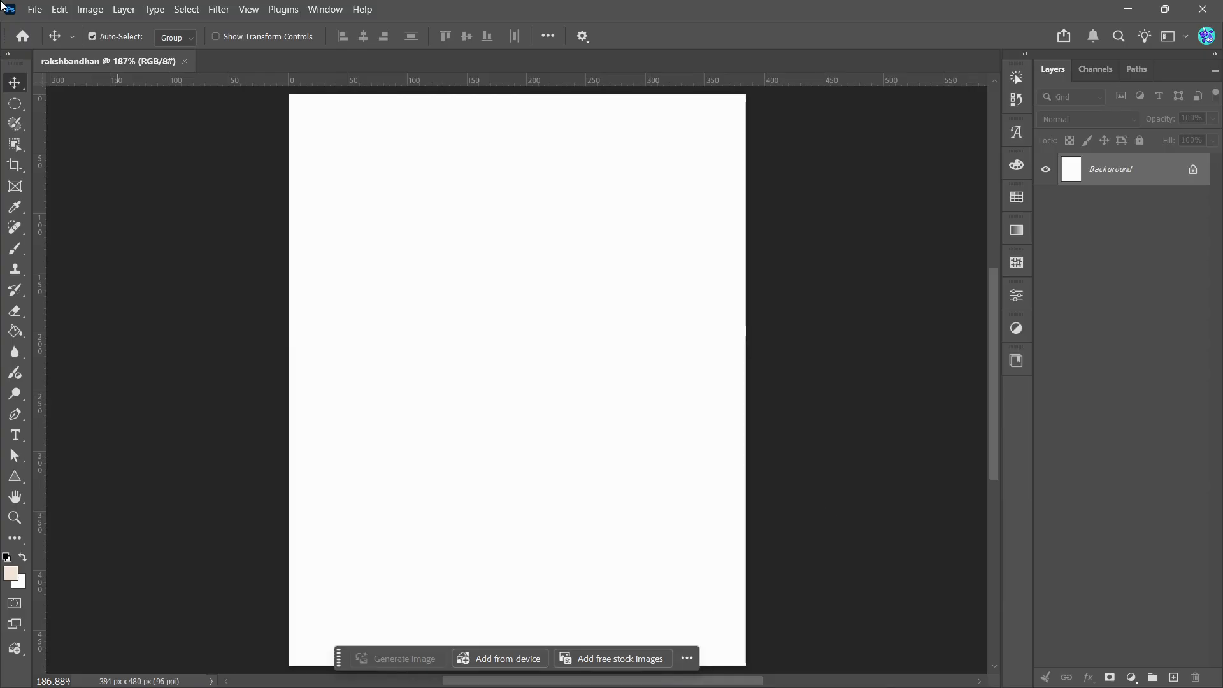
# Step: Open the recent file raksha.psd and examine the finished poster as a design reference
pyautogui.click(35, 9)
pyautogui.moveTo(96, 104)
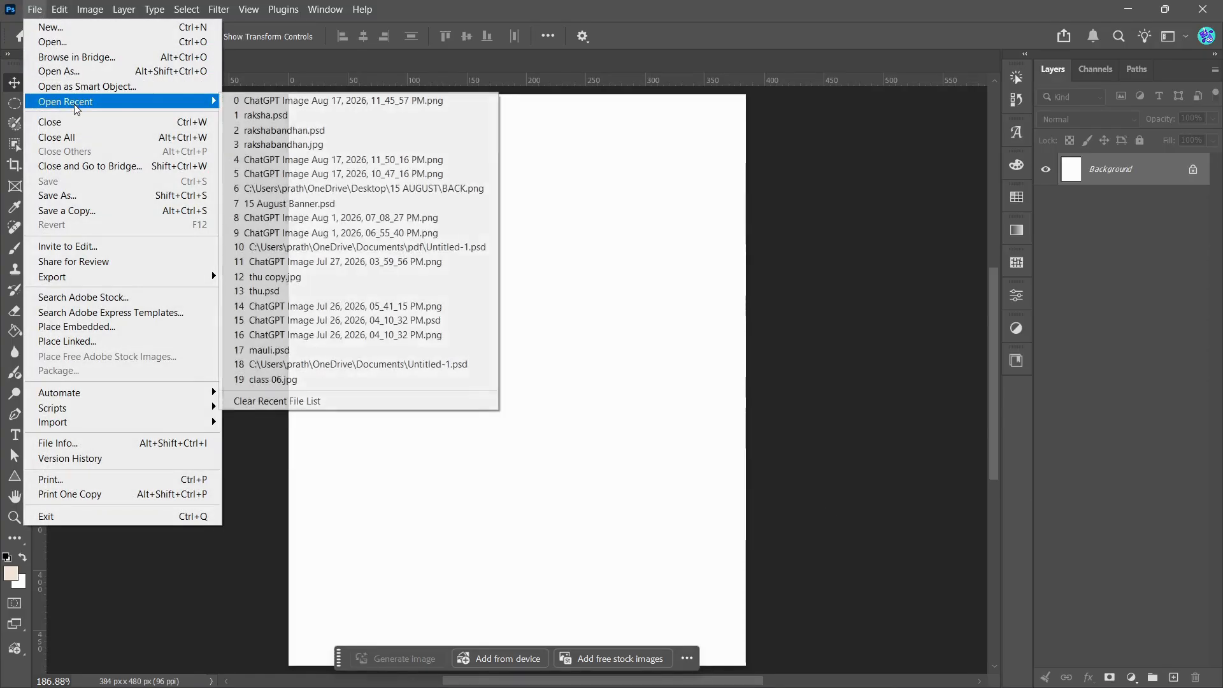
pyautogui.click(239, 116)
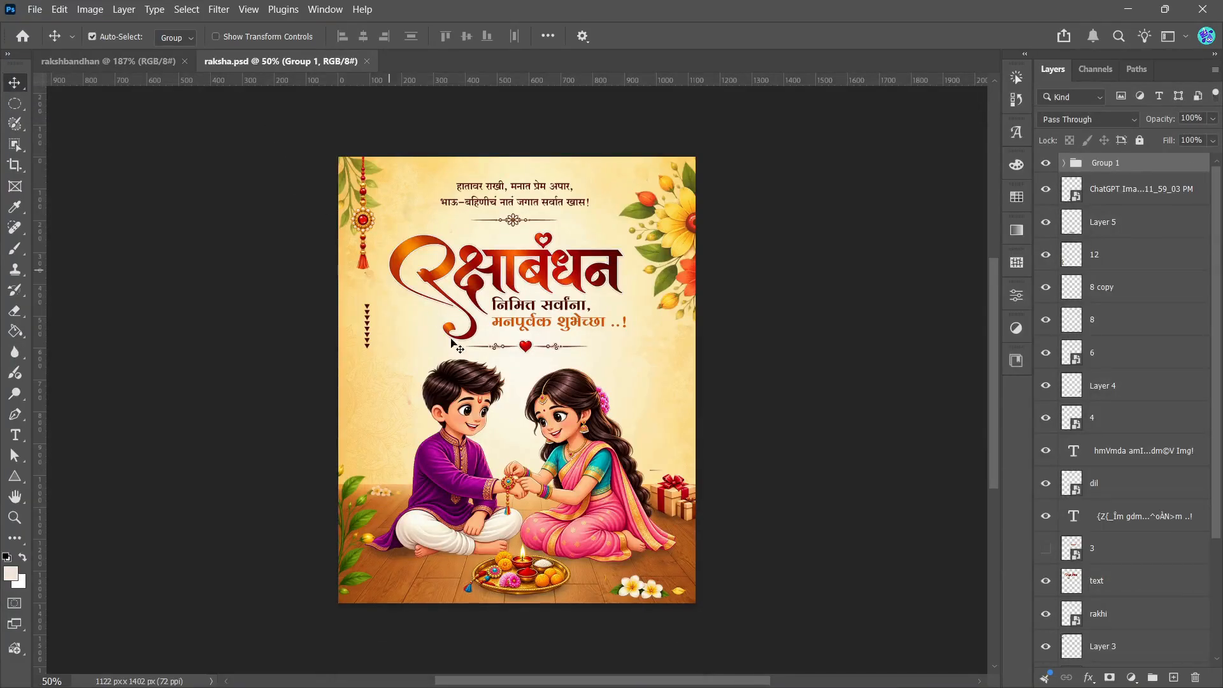
pyautogui.press('ctrl')
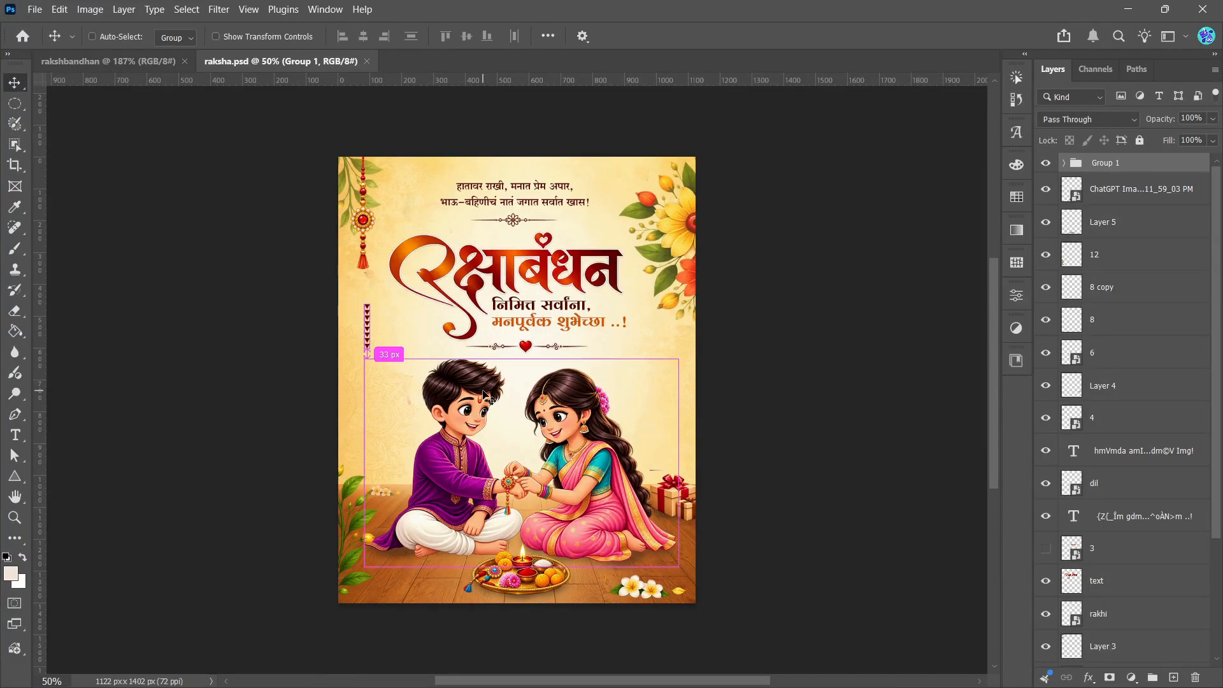
pyautogui.hotkey('ctrl', '0')
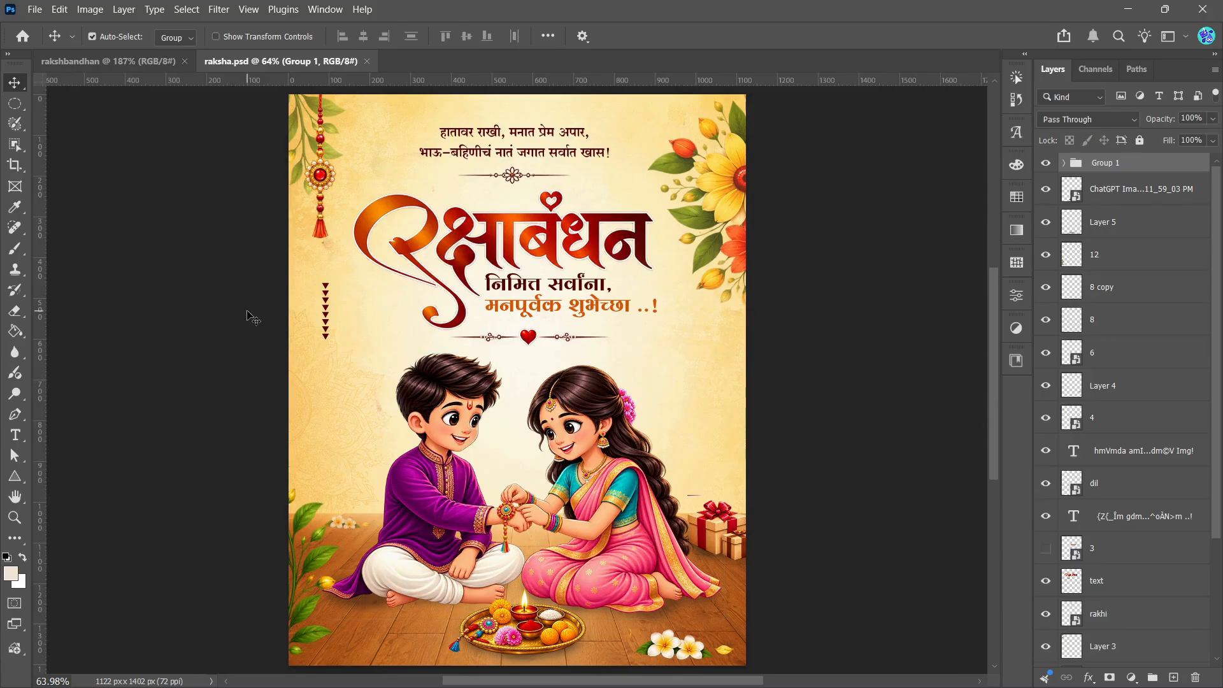
pyautogui.click(248, 312)
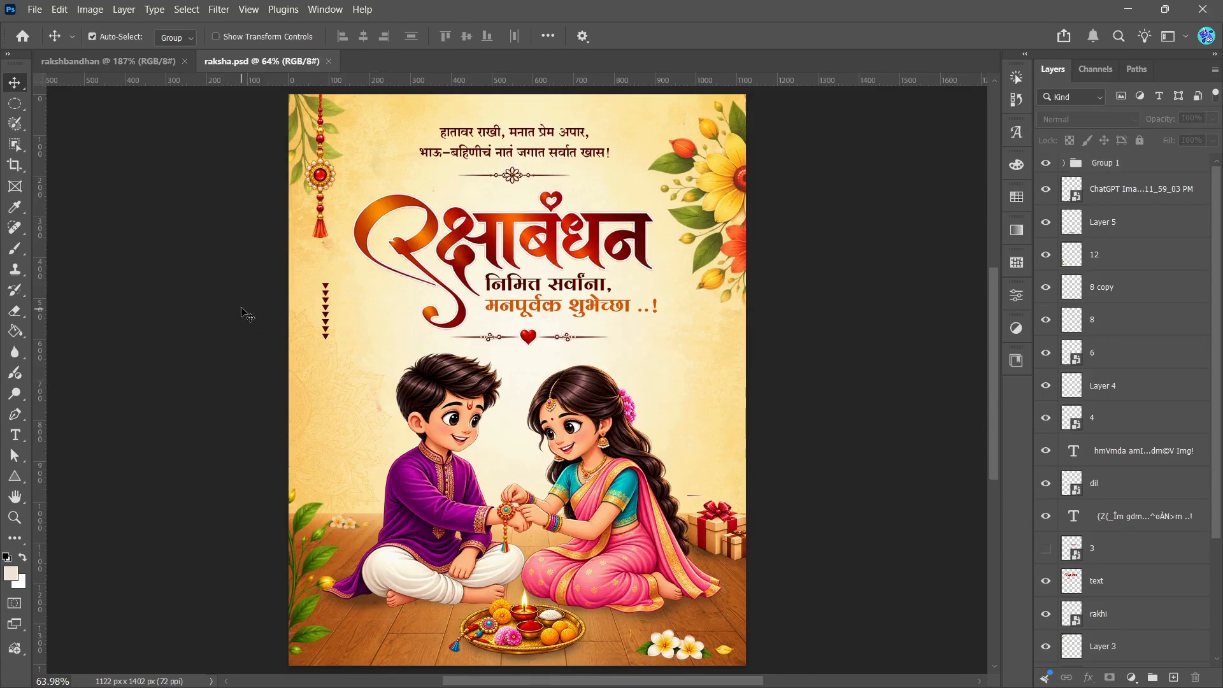
# Step: Place the BG image from the desktop's RAKSHABANDHAN folder as an embedded layer filling the rakshbandhan canvas
pyautogui.click(151, 60)
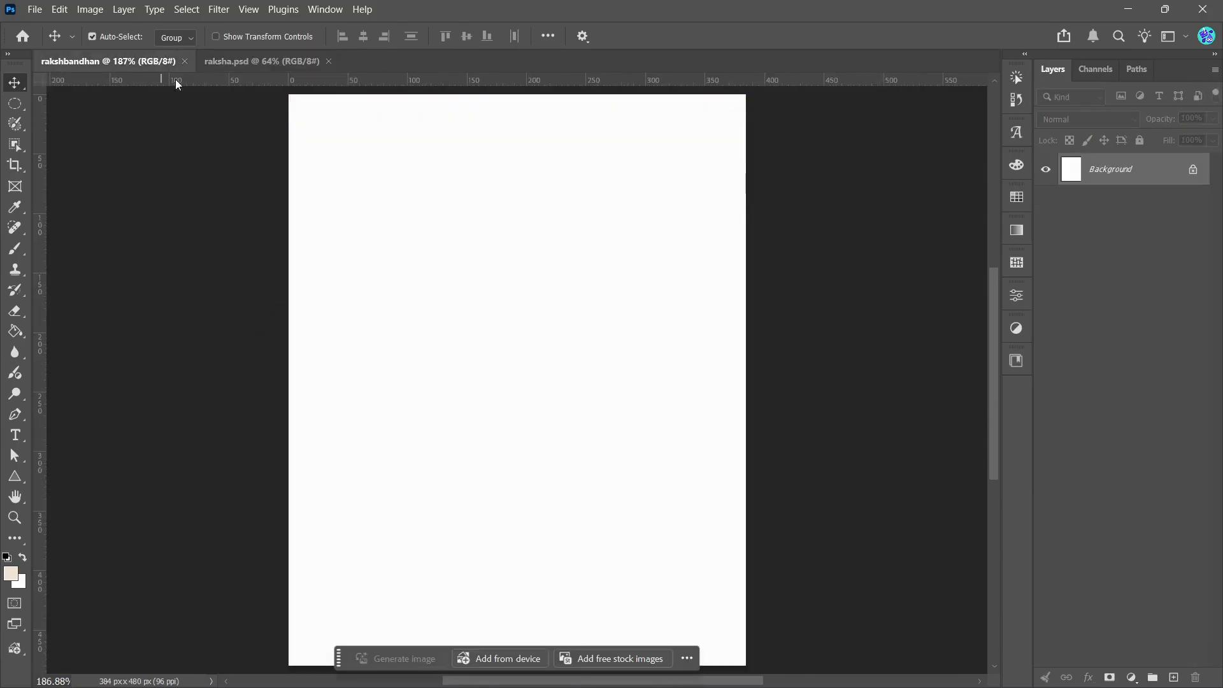
pyautogui.click(34, 10)
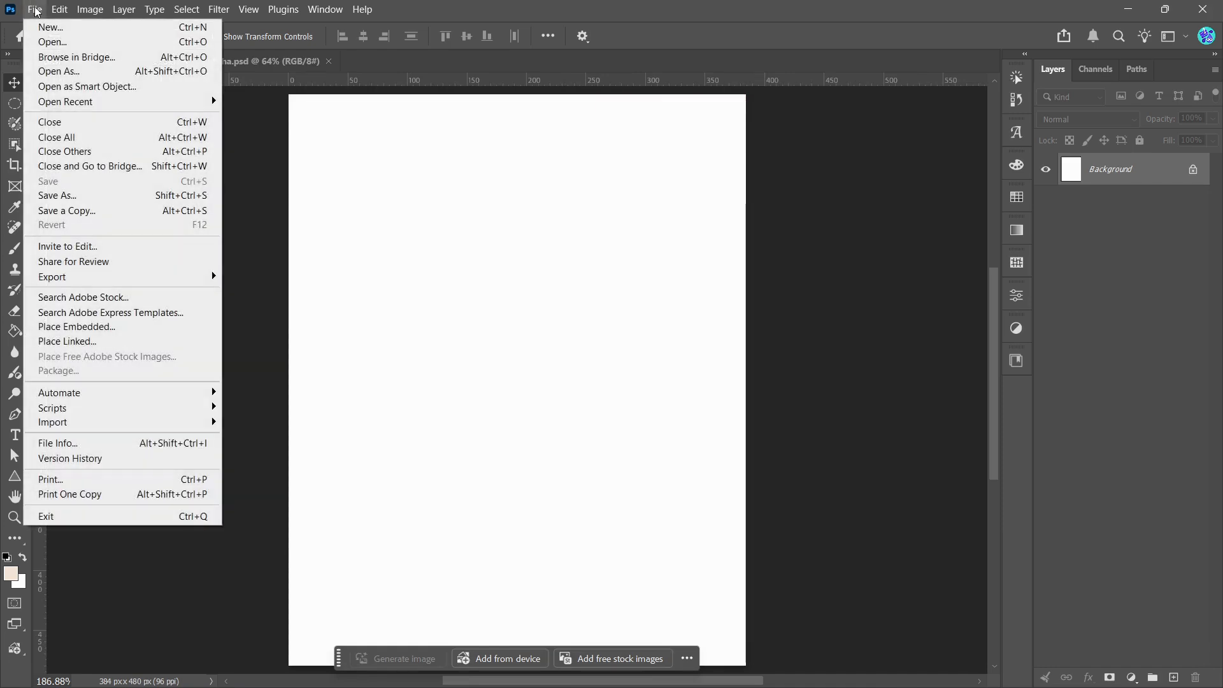
pyautogui.click(90, 328)
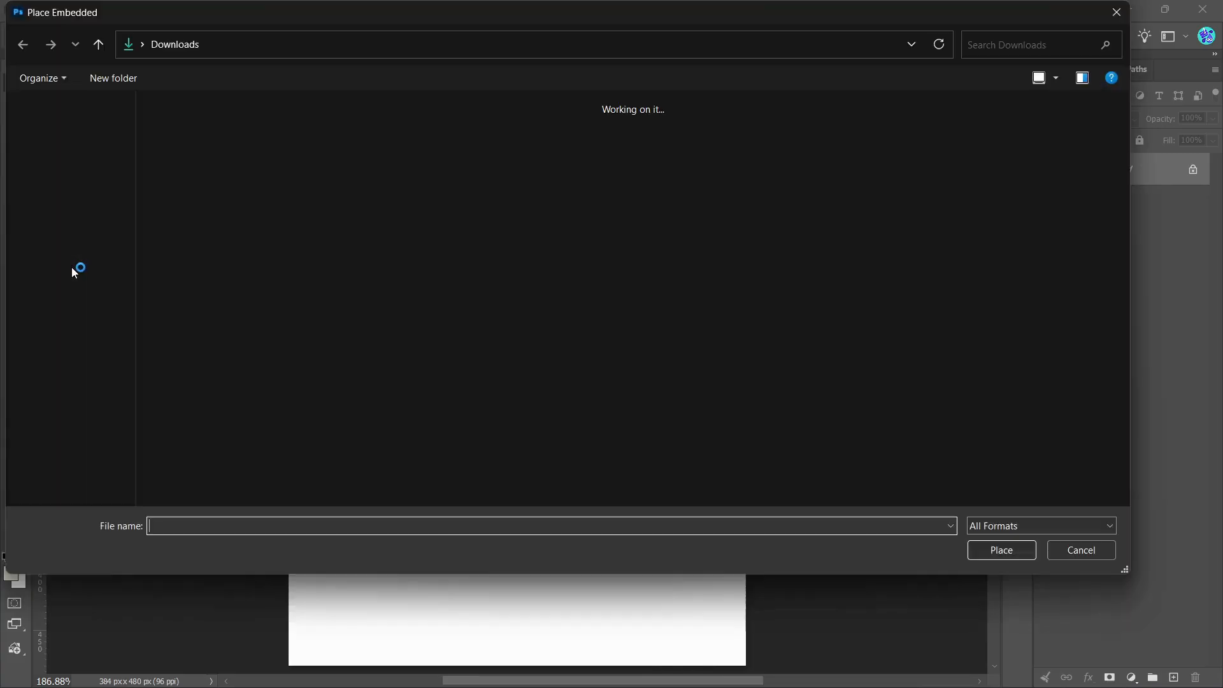
pyautogui.click(63, 212)
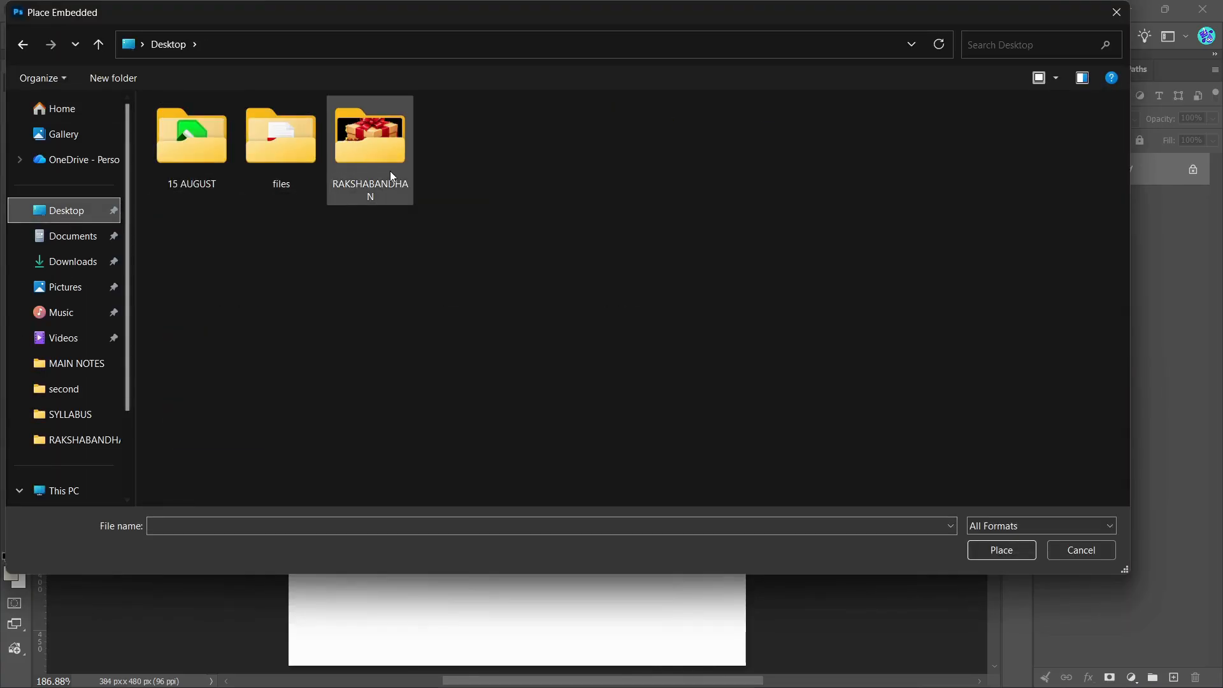
pyautogui.doubleClick(358, 168)
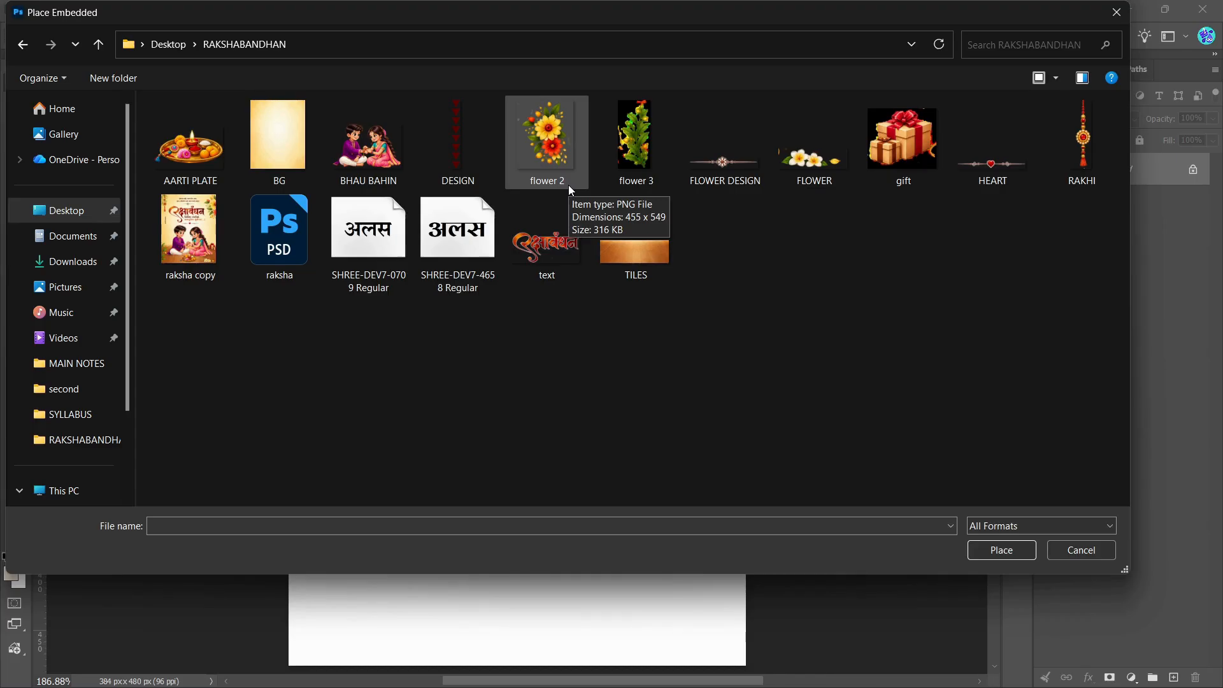
pyautogui.click(269, 157)
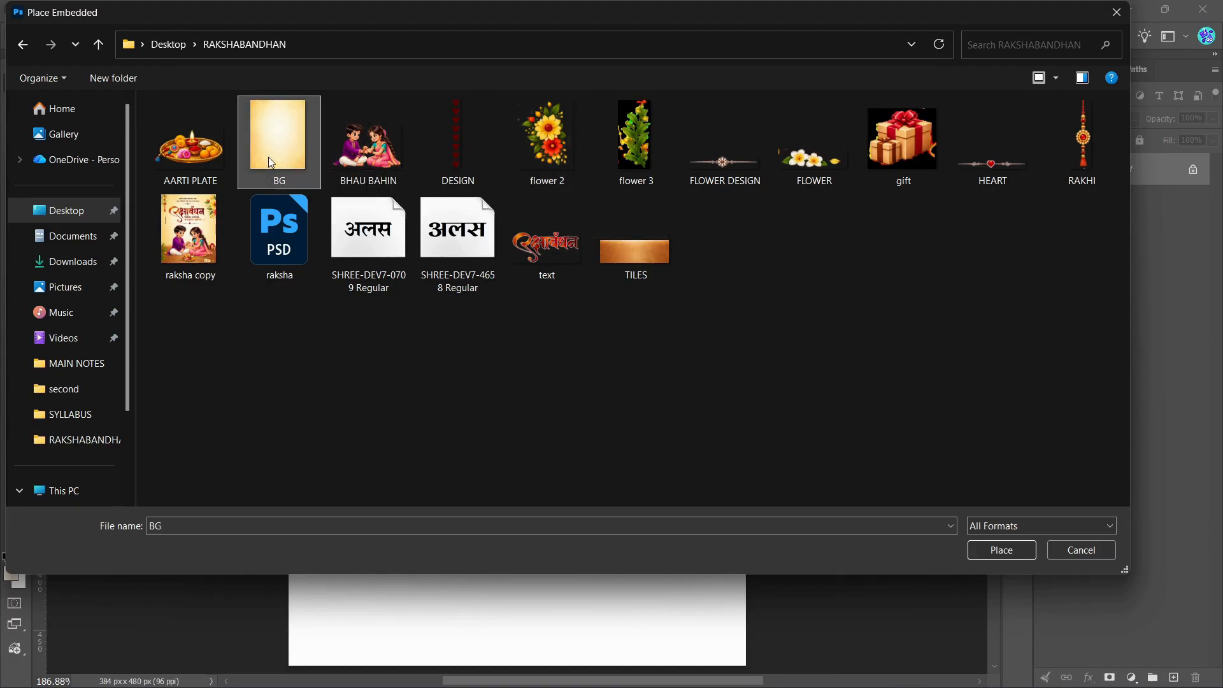
pyautogui.click(993, 557)
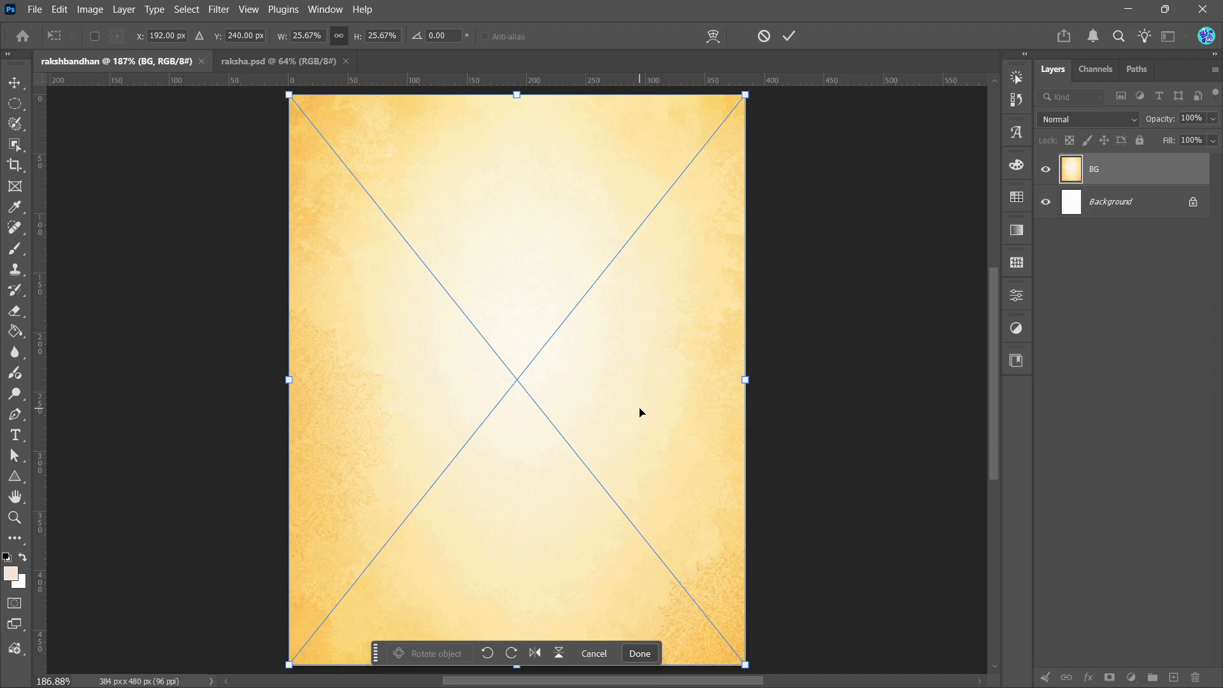
pyautogui.click(790, 35)
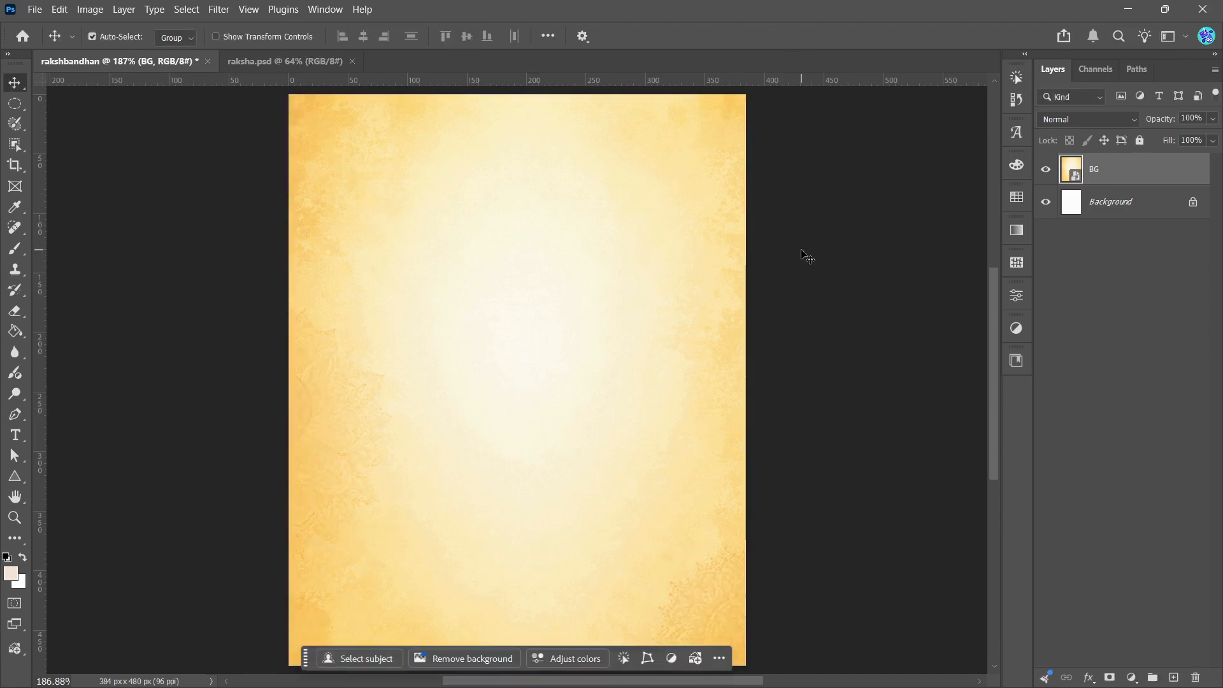
# Step: Place the flower 2 image as an embedded layer above BG in the rakshbandhan document and convert it to a smart object
pyautogui.click(252, 59)
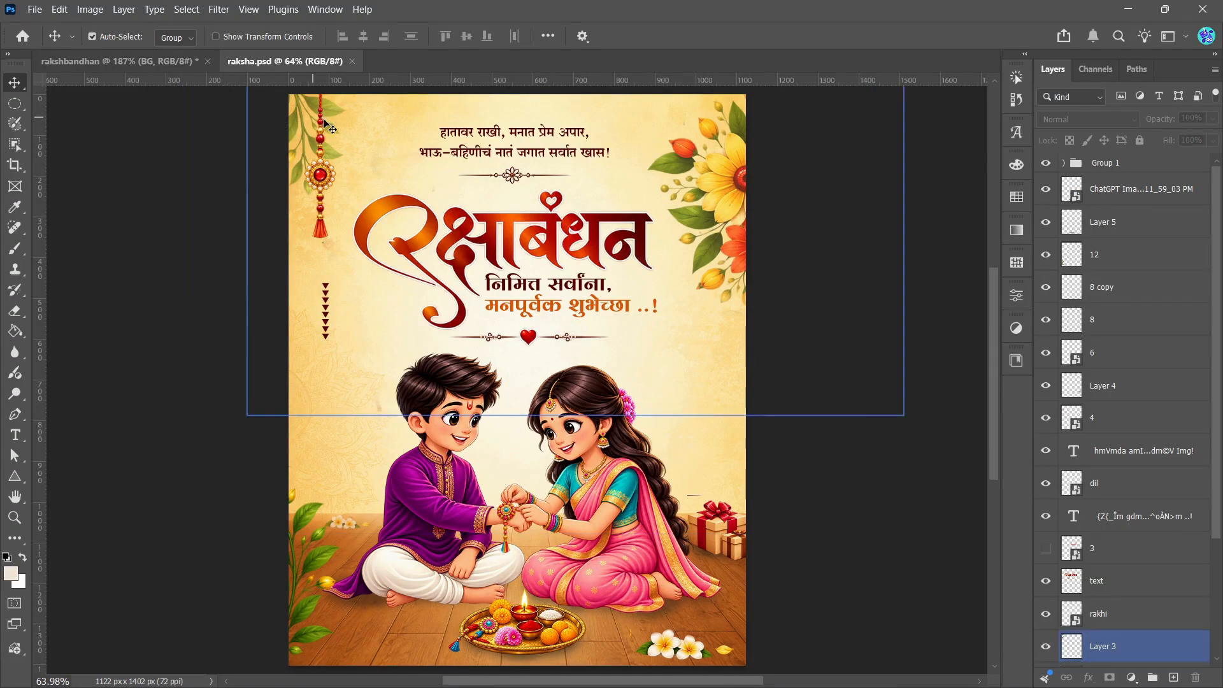
pyautogui.click(149, 63)
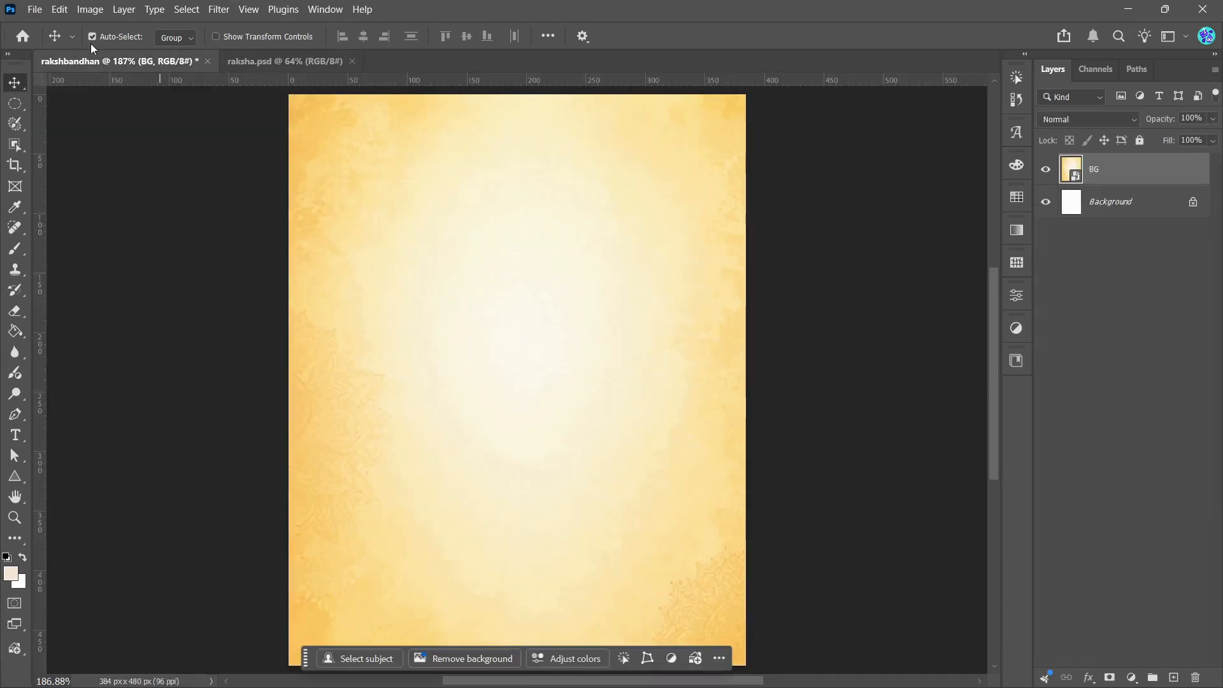
pyautogui.click(35, 10)
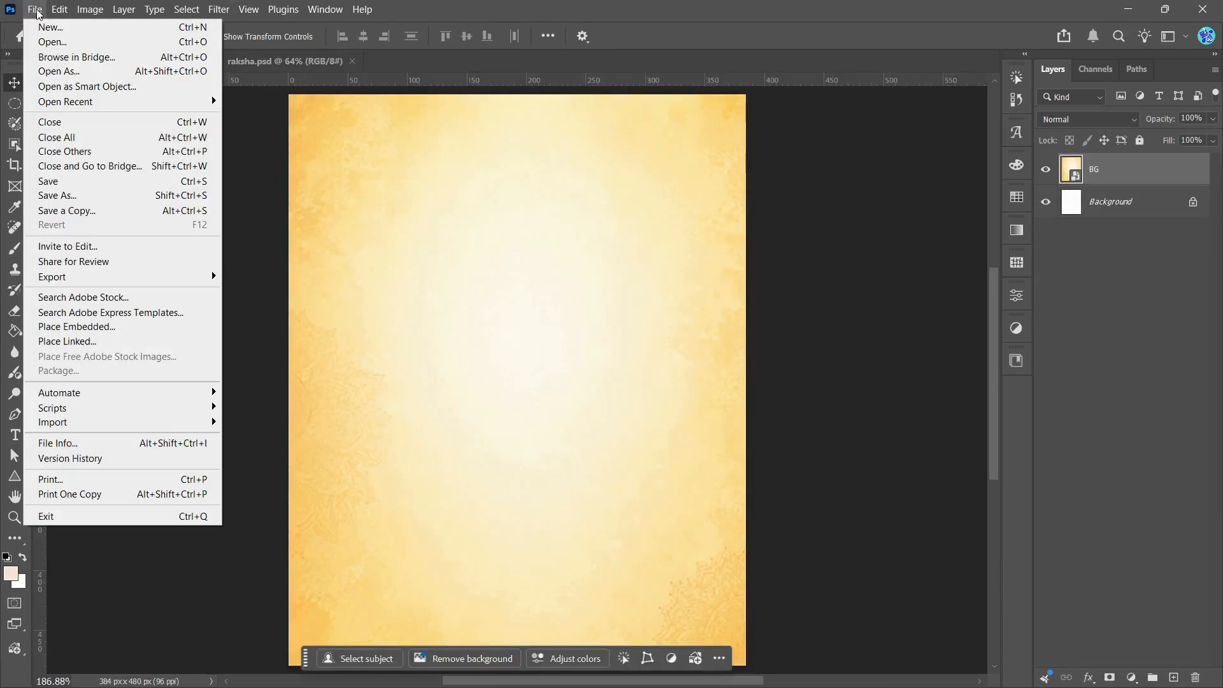
pyautogui.click(84, 327)
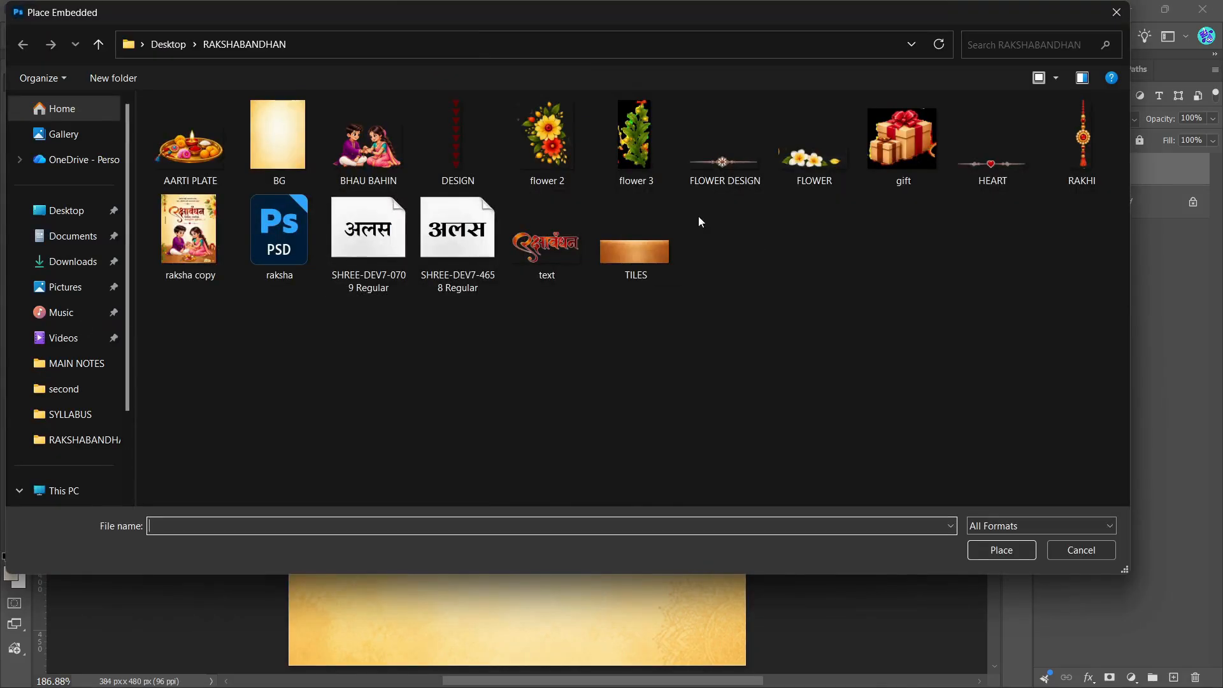
pyautogui.click(553, 153)
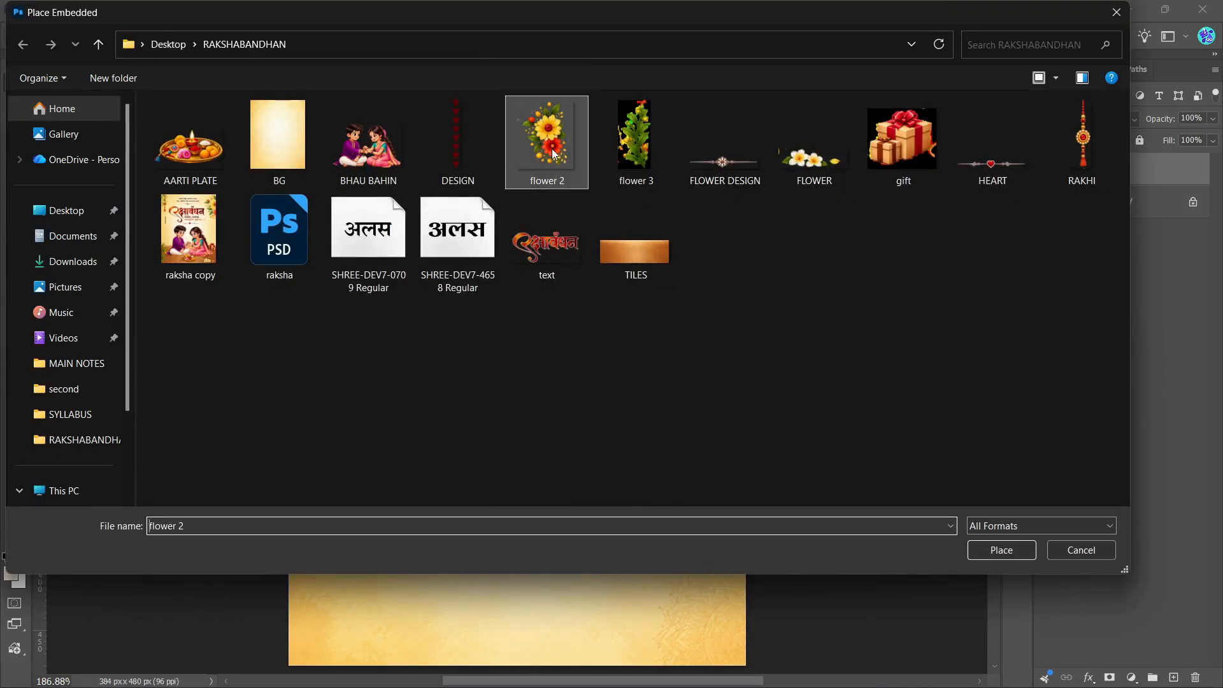
pyautogui.click(982, 552)
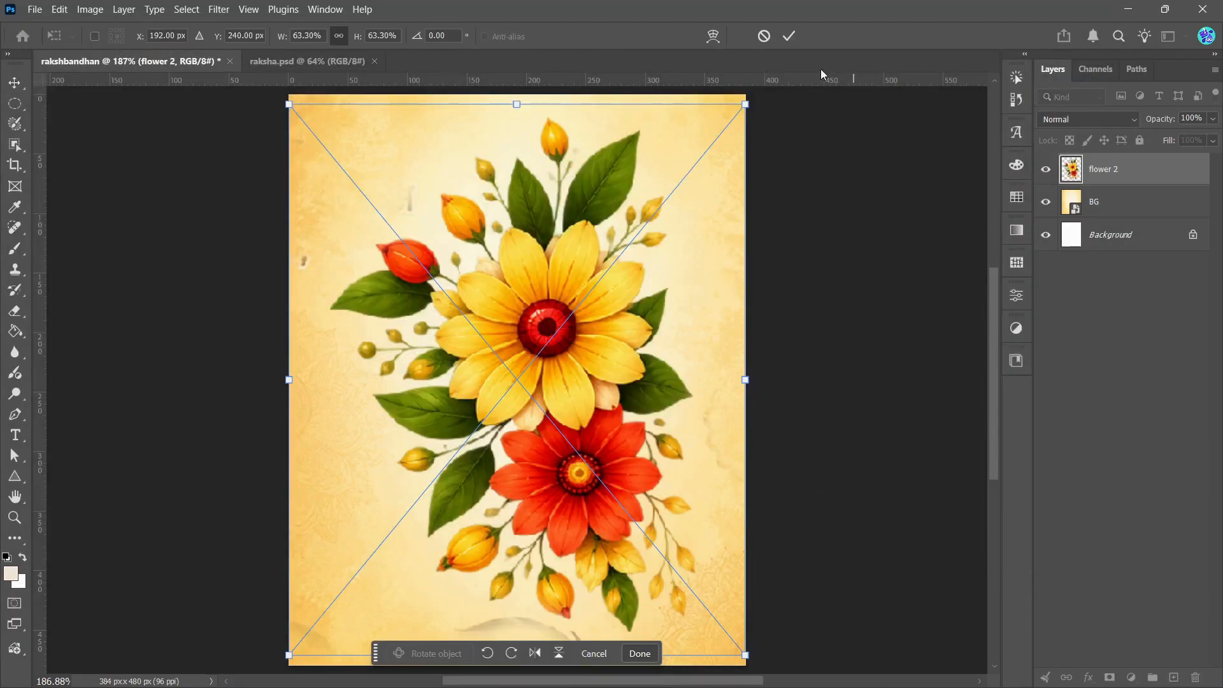
pyautogui.click(790, 36)
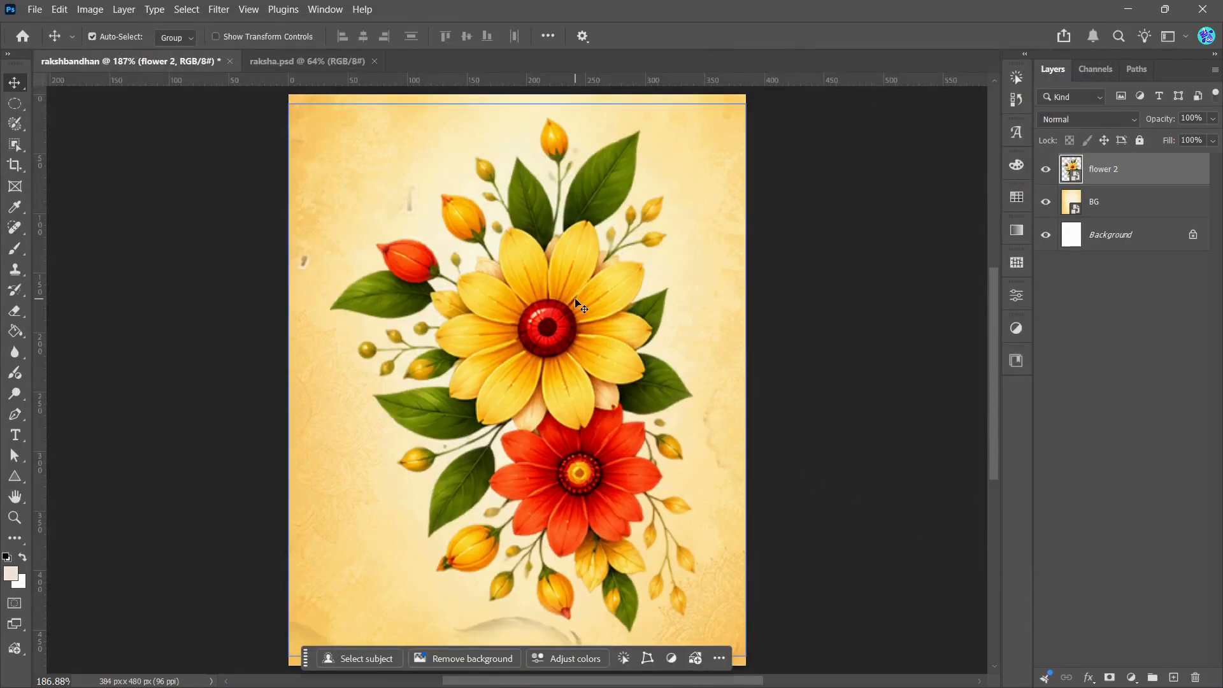
pyautogui.rightClick(1092, 179)
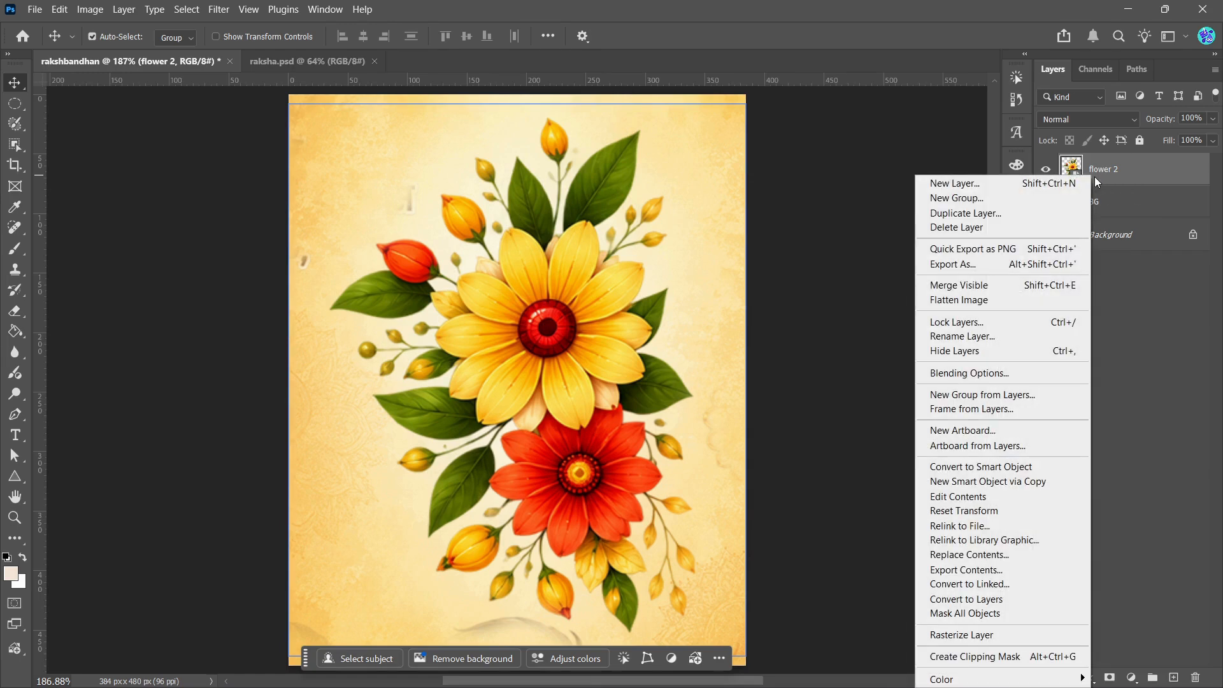
pyautogui.click(962, 466)
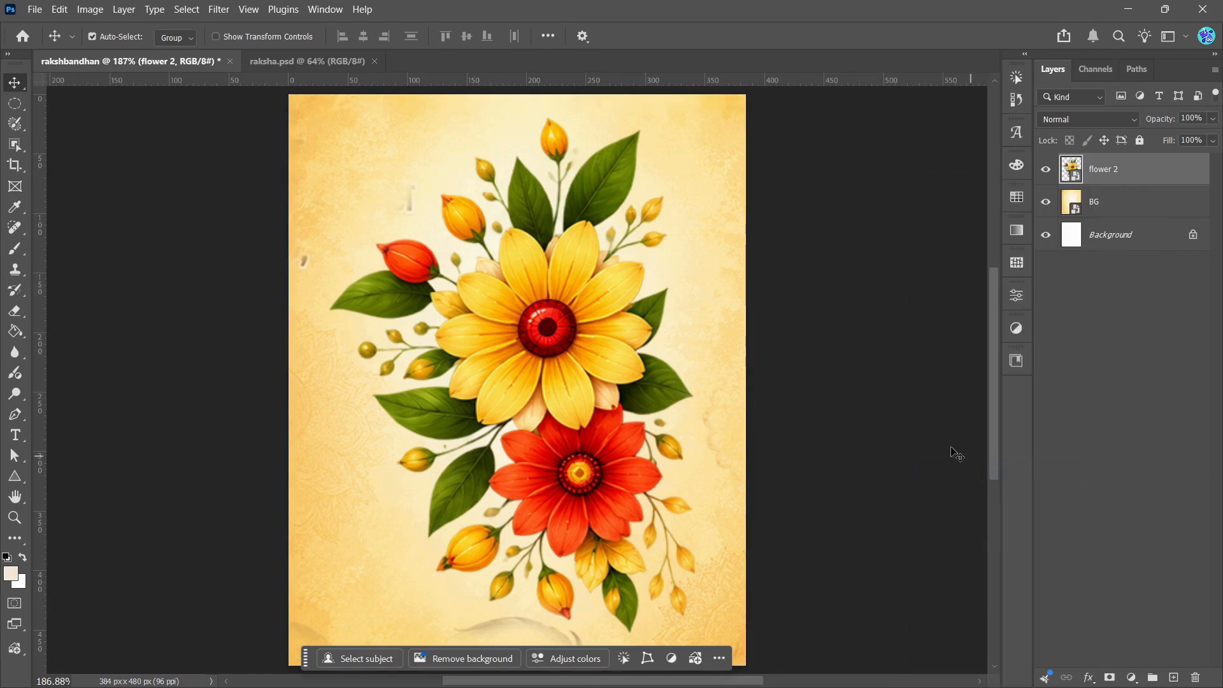
# Step: Scale the flower 2 layer to about 44% and position it in the canvas's upper-right corner, partly beyond the right edge
pyautogui.moveTo(569, 278)
pyautogui.mouseDown()
pyautogui.moveTo(555, 277)
pyautogui.moveTo(576, 282)
pyautogui.mouseUp()
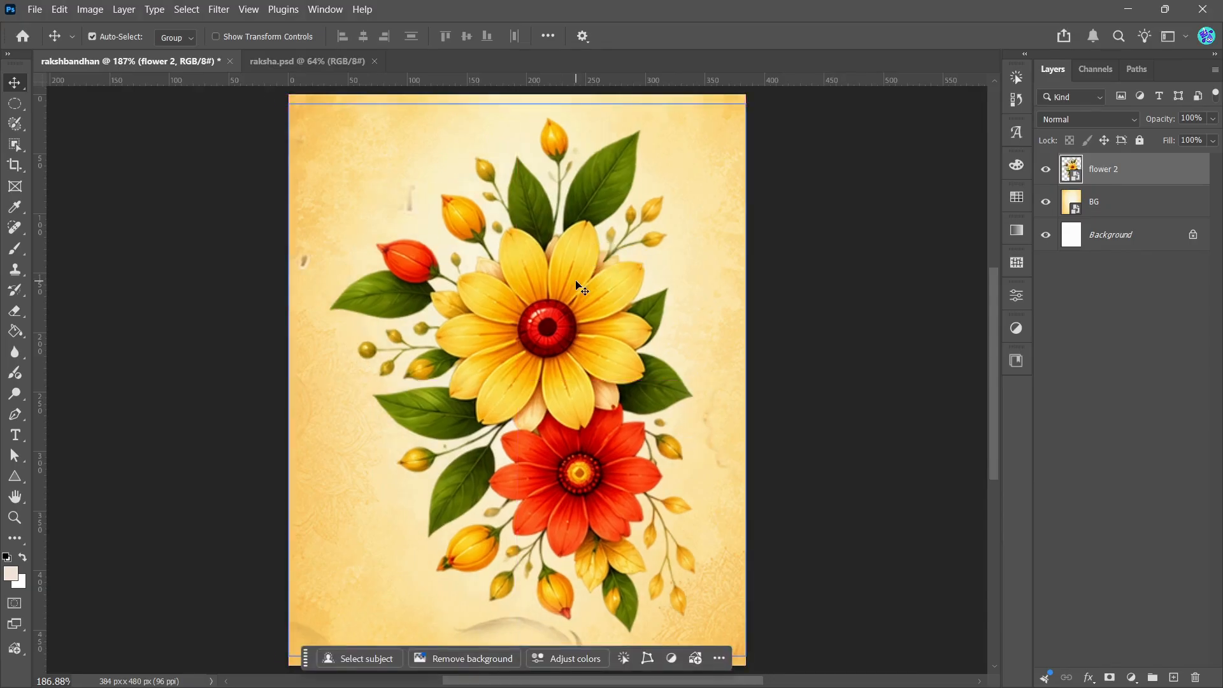
pyautogui.press('ctrl')
pyautogui.hotkey('ctrl', 't')
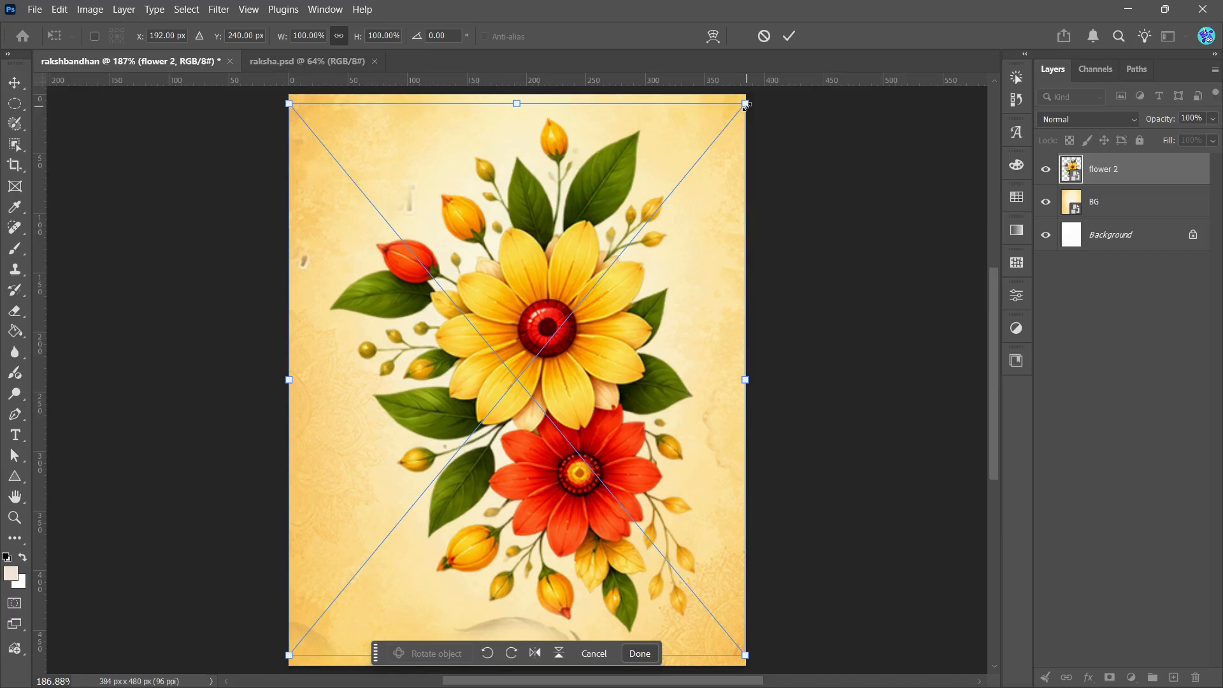
pyautogui.moveTo(745, 104); pyautogui.dragTo(489, 413)
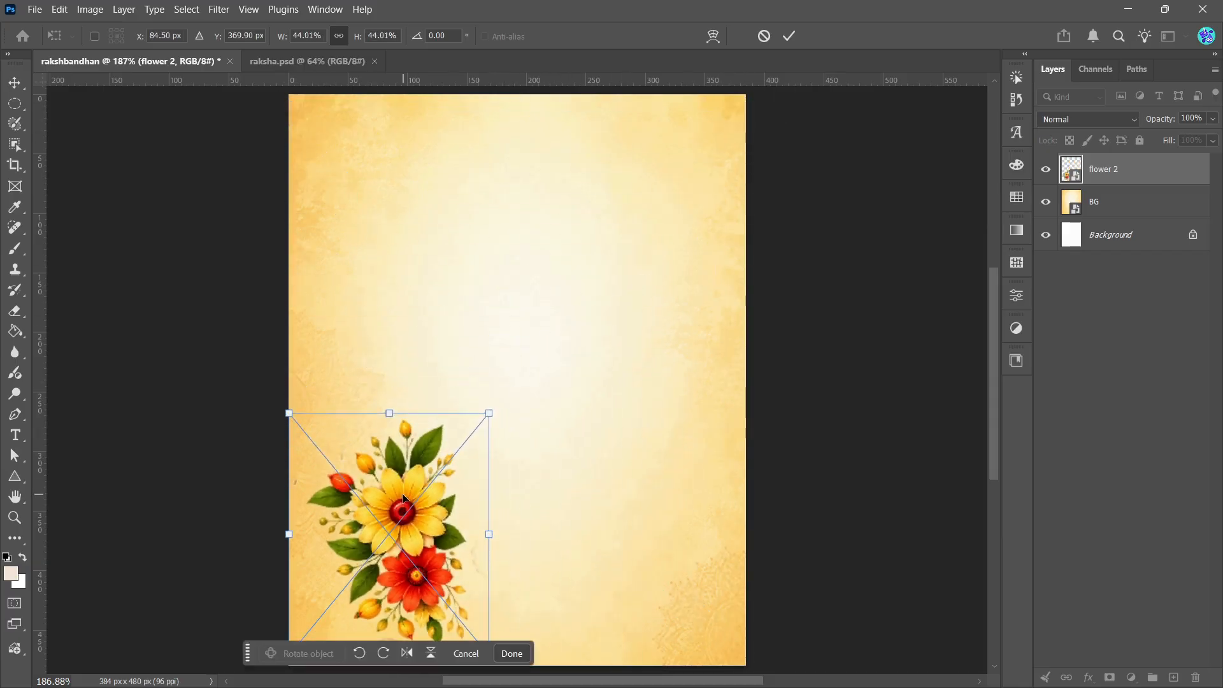
pyautogui.moveTo(403, 497); pyautogui.dragTo(730, 169)
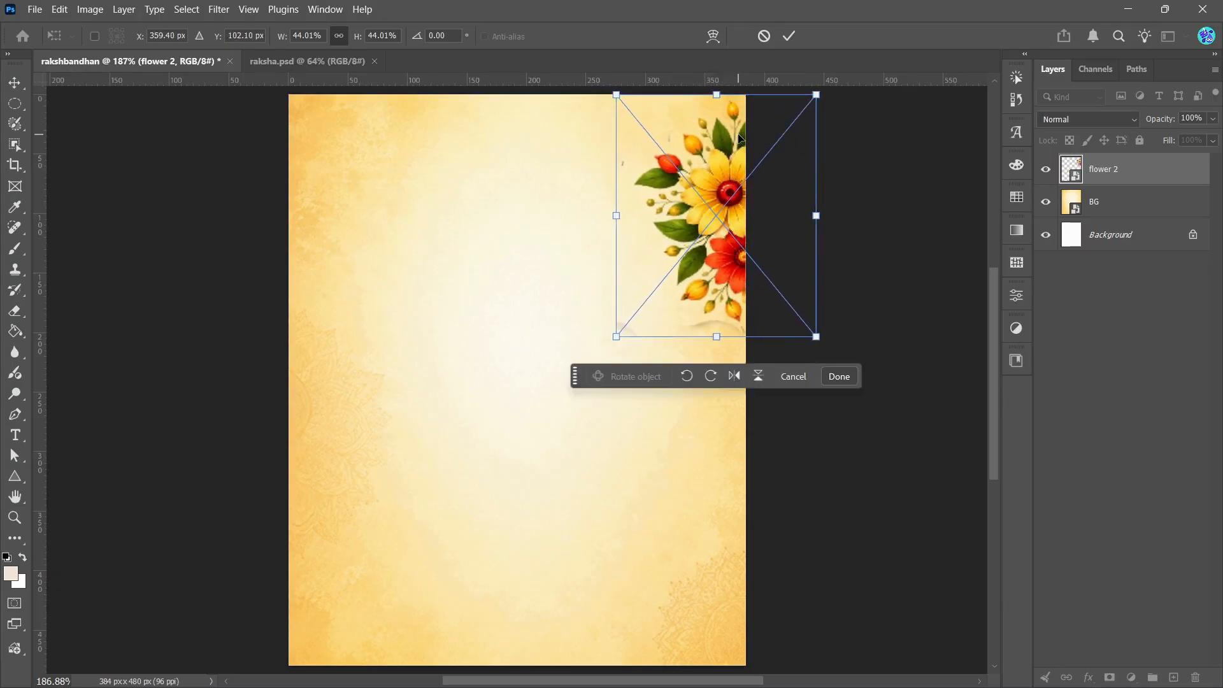
pyautogui.click(789, 38)
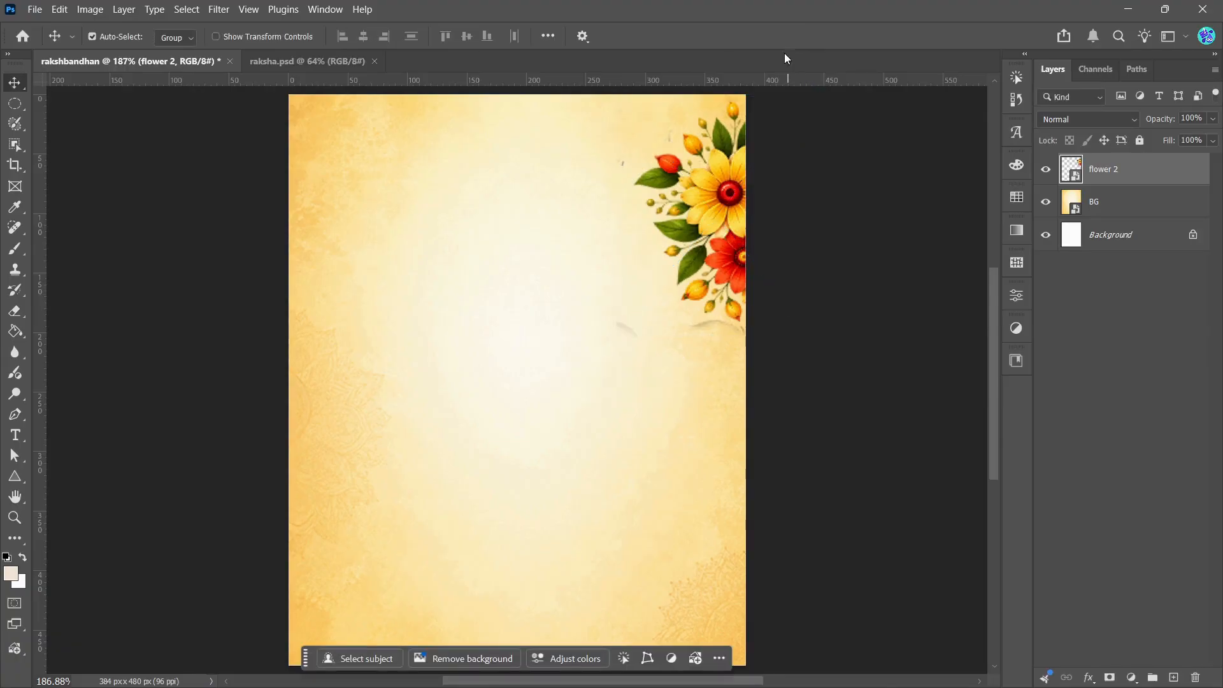
pyautogui.click(679, 191)
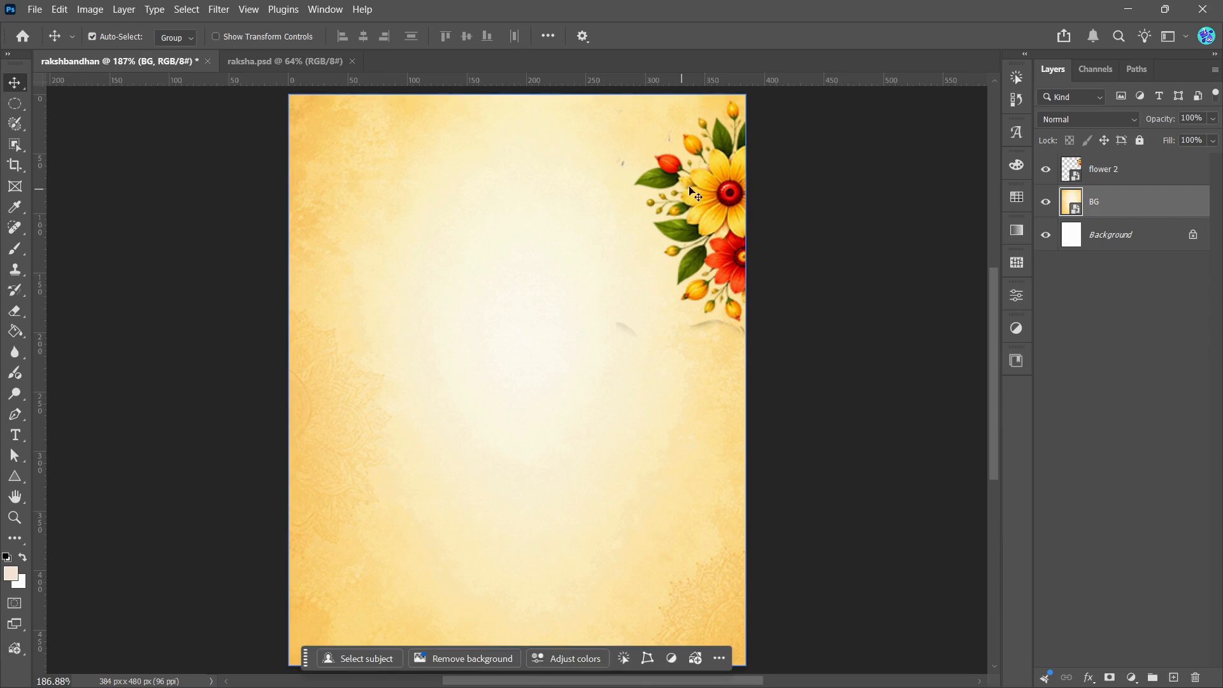
# Step: Set the flower 2 layer's opacity to 77%
pyautogui.click(1106, 182)
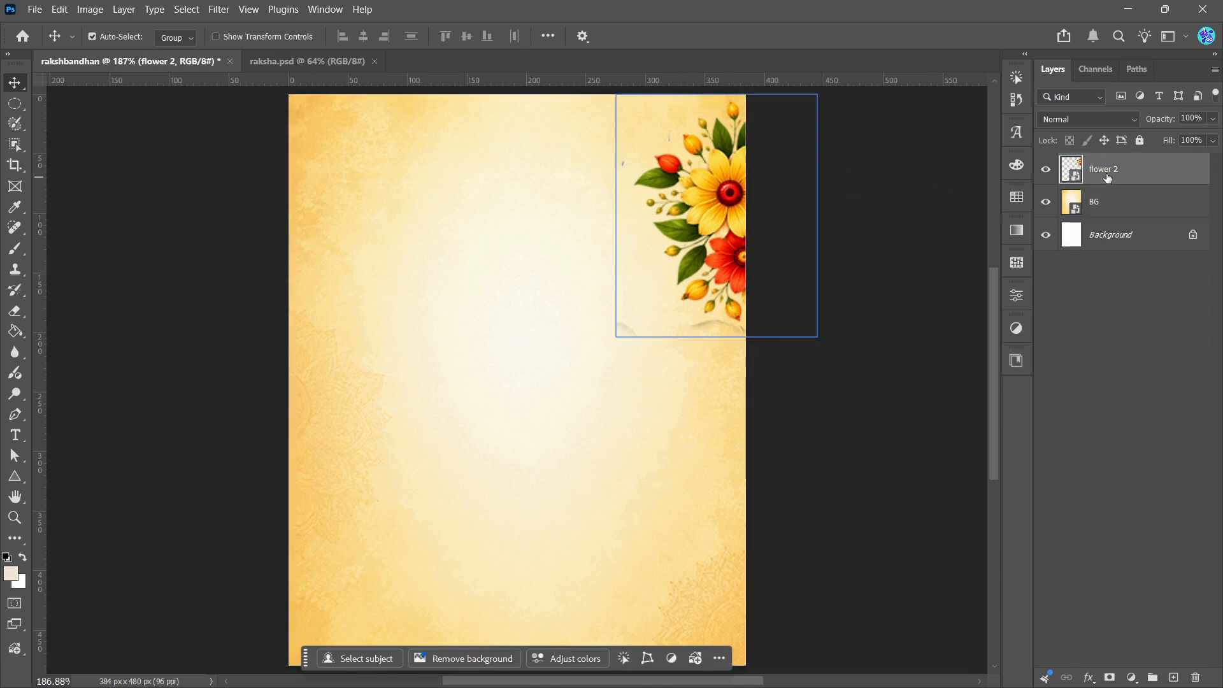
pyautogui.click(1213, 118)
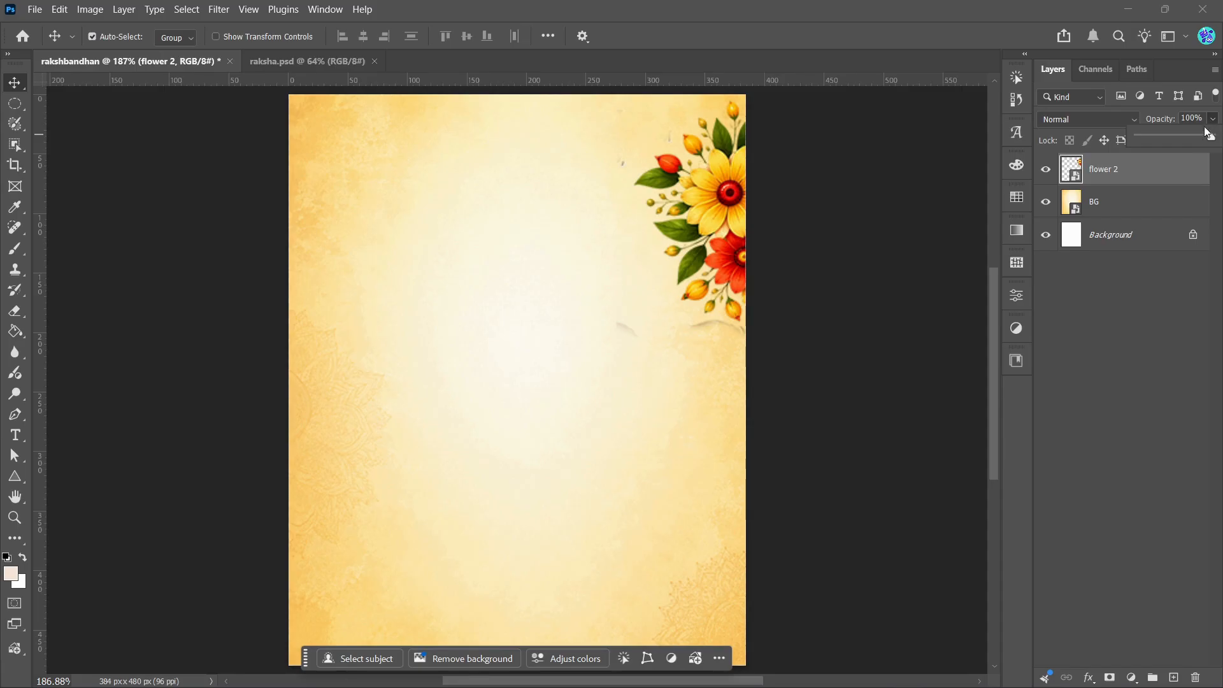
pyautogui.click(1196, 136)
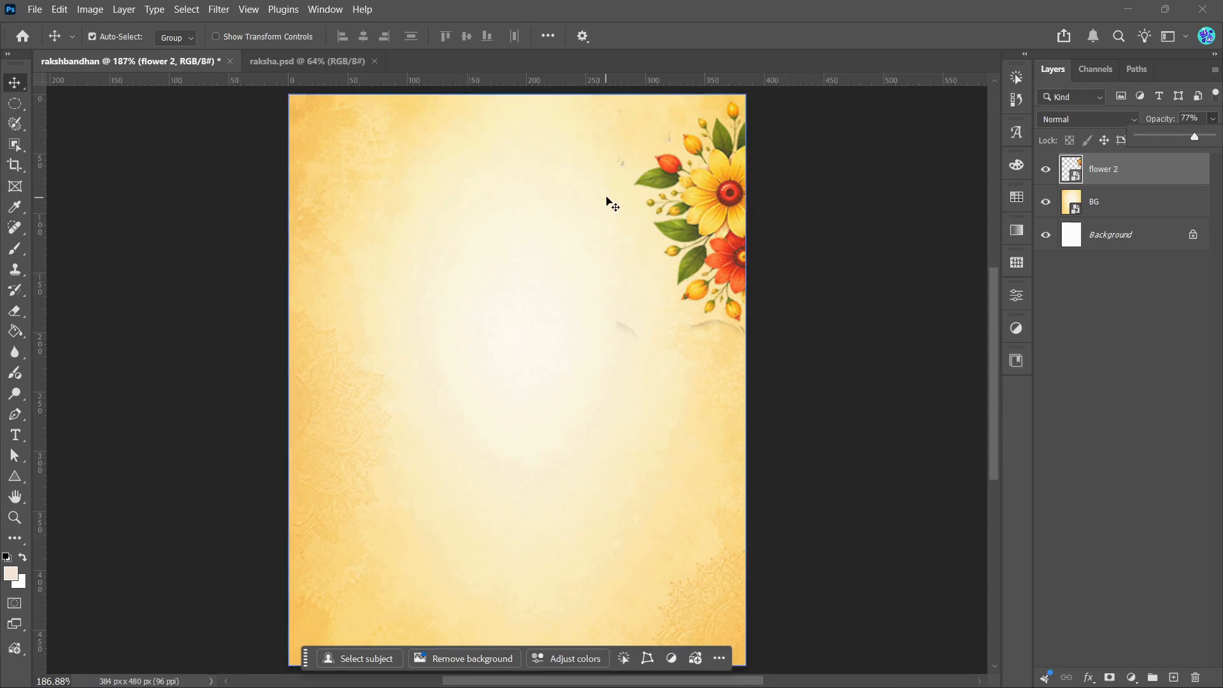
pyautogui.click(191, 185)
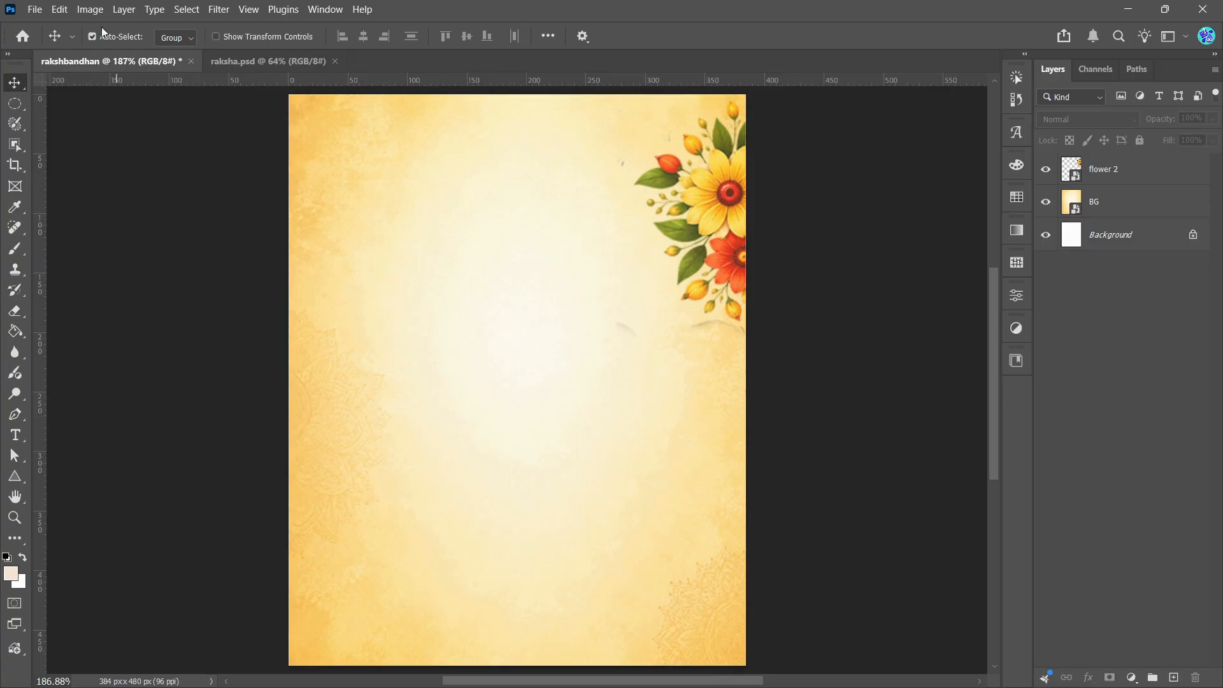
# Step: Place the flower 3 image as an embedded layer above flower 2 and convert it to a smart object
pyautogui.click(34, 9)
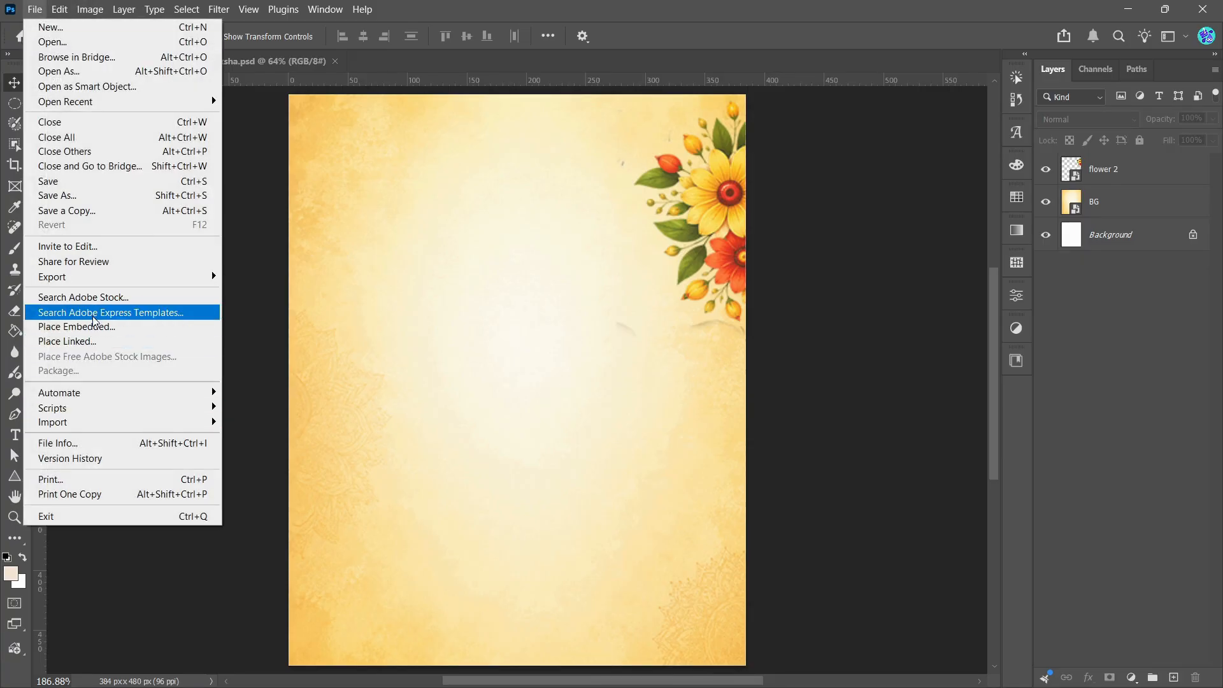
pyautogui.click(91, 326)
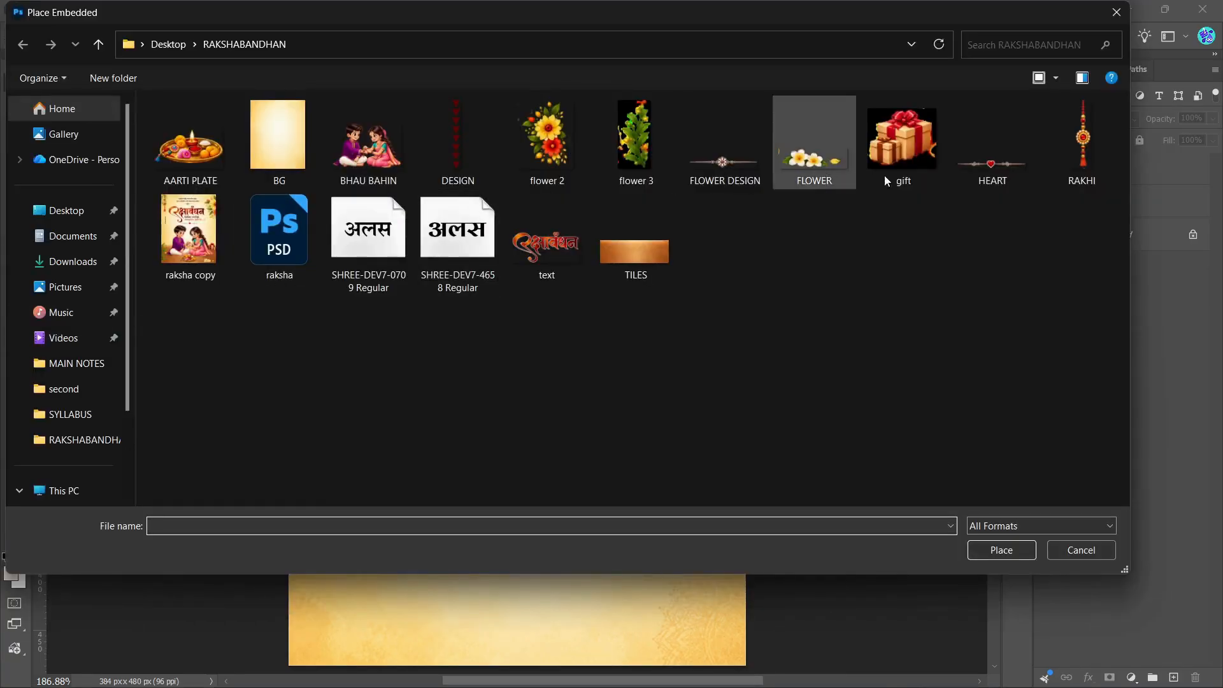
pyautogui.click(631, 151)
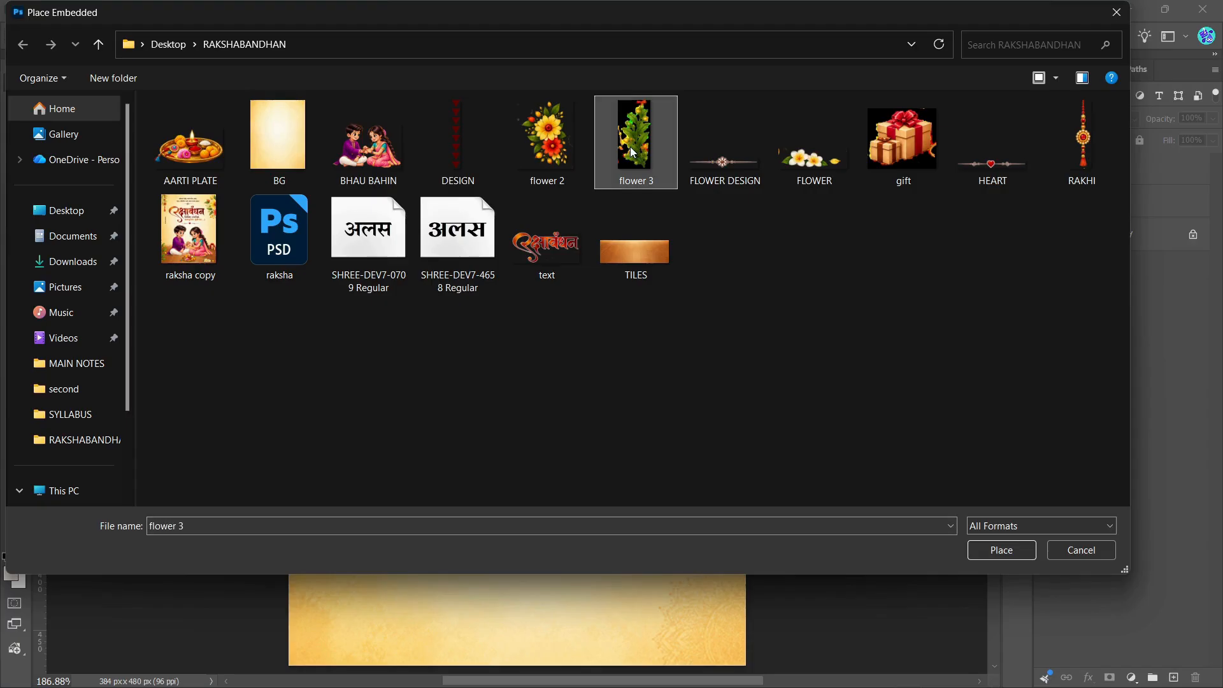
pyautogui.click(1003, 548)
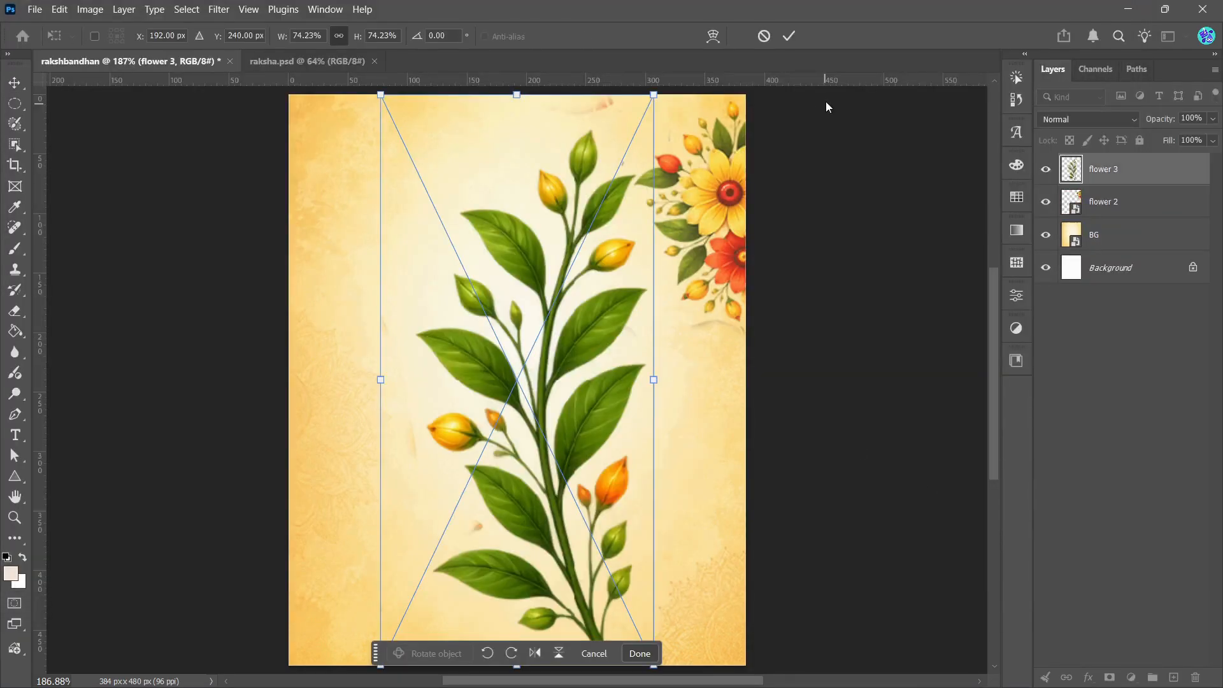
pyautogui.click(788, 35)
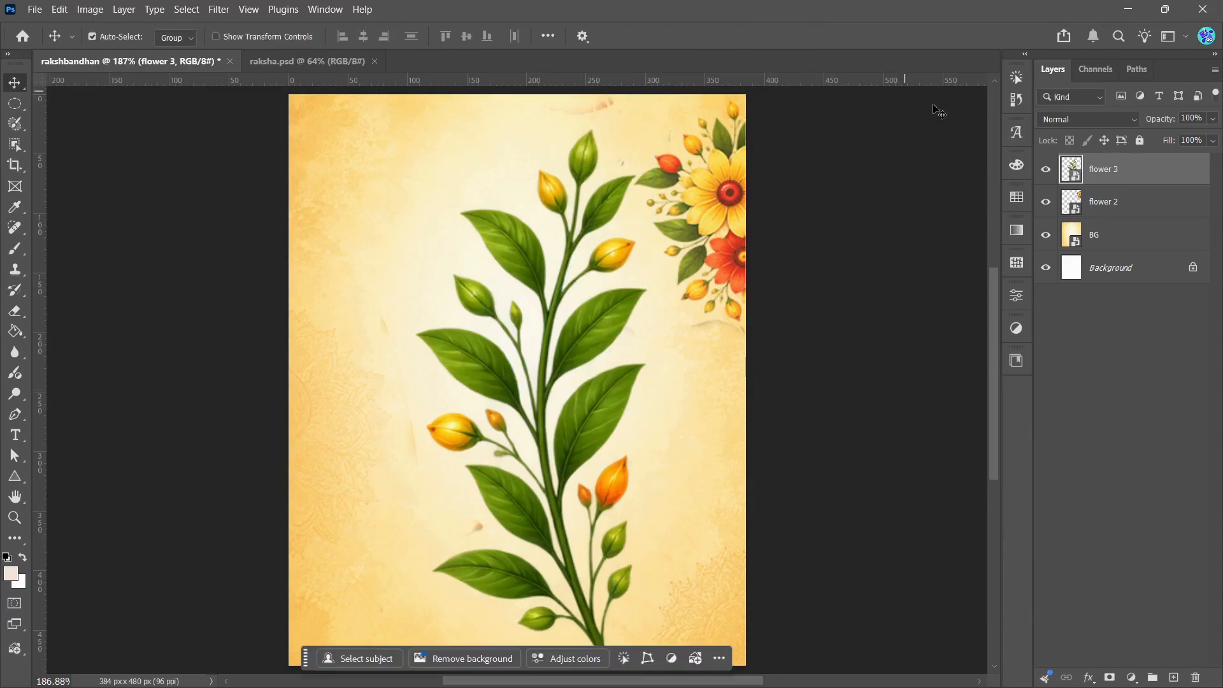
pyautogui.rightClick(1099, 170)
pyautogui.click(1132, 455)
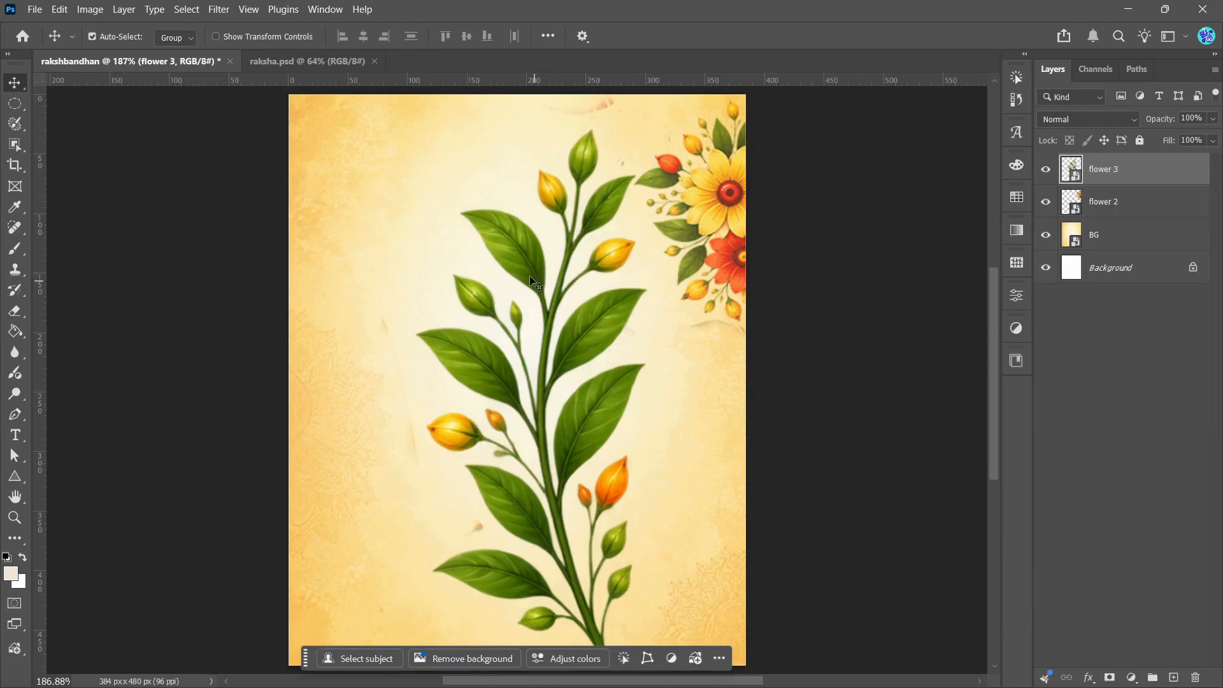
# Step: Scale the flower 3 layer to about 28%, move it to the canvas's upper-left area, and flip it vertically and horizontally
pyautogui.hotkey('ctrl', 't')
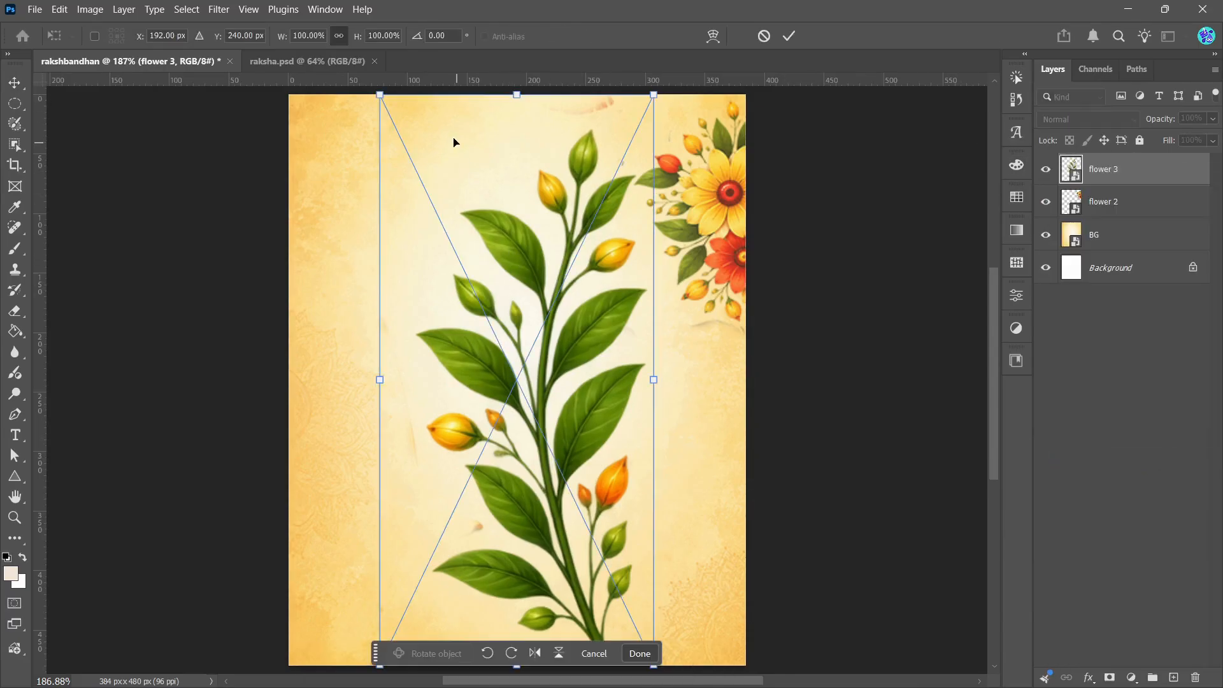
pyautogui.moveTo(380, 95); pyautogui.dragTo(640, 504)
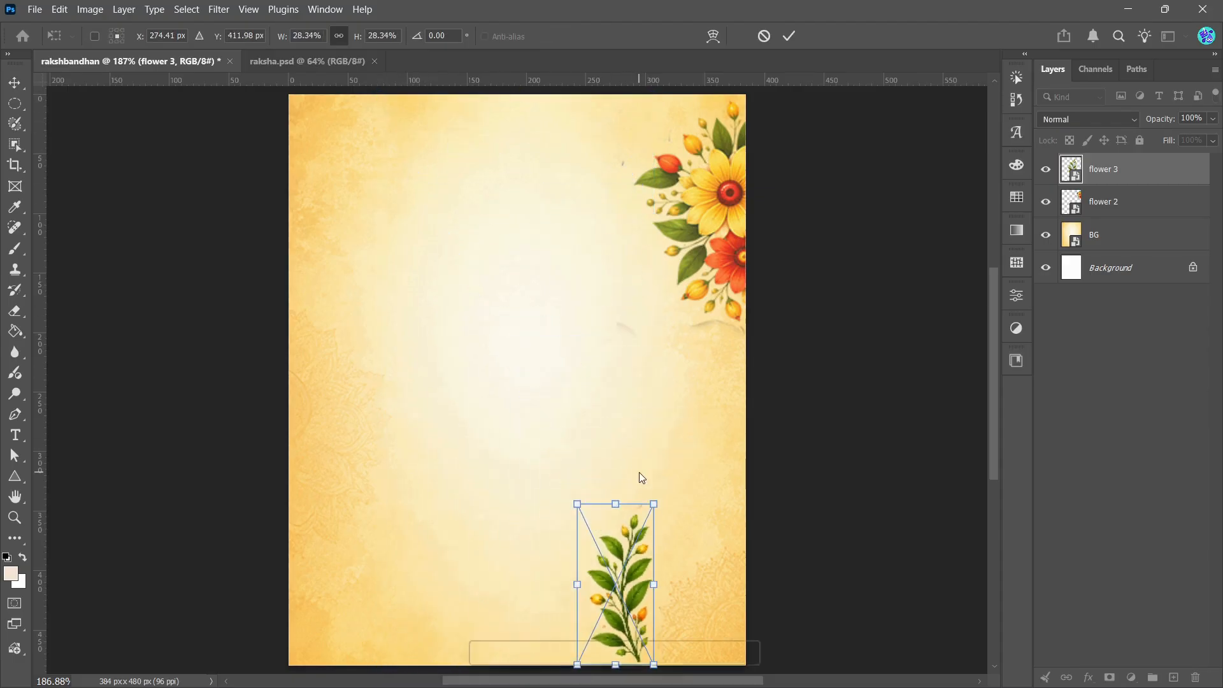
pyautogui.moveTo(622, 580); pyautogui.dragTo(403, 246)
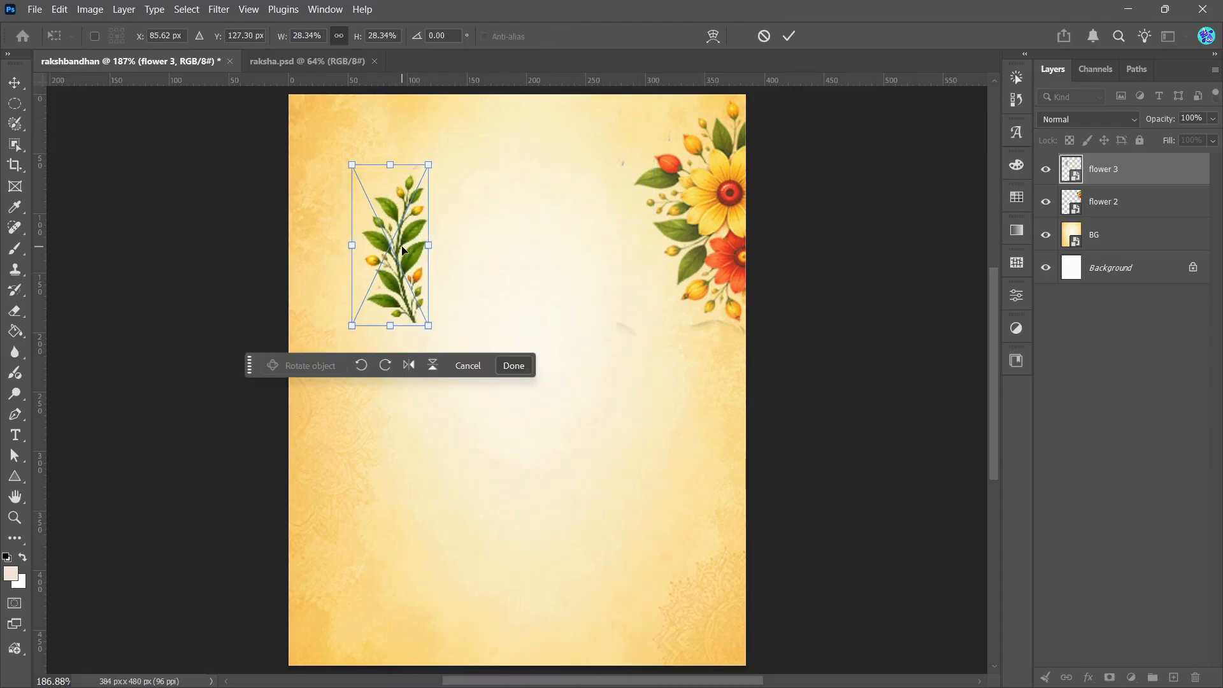
pyautogui.click(434, 366)
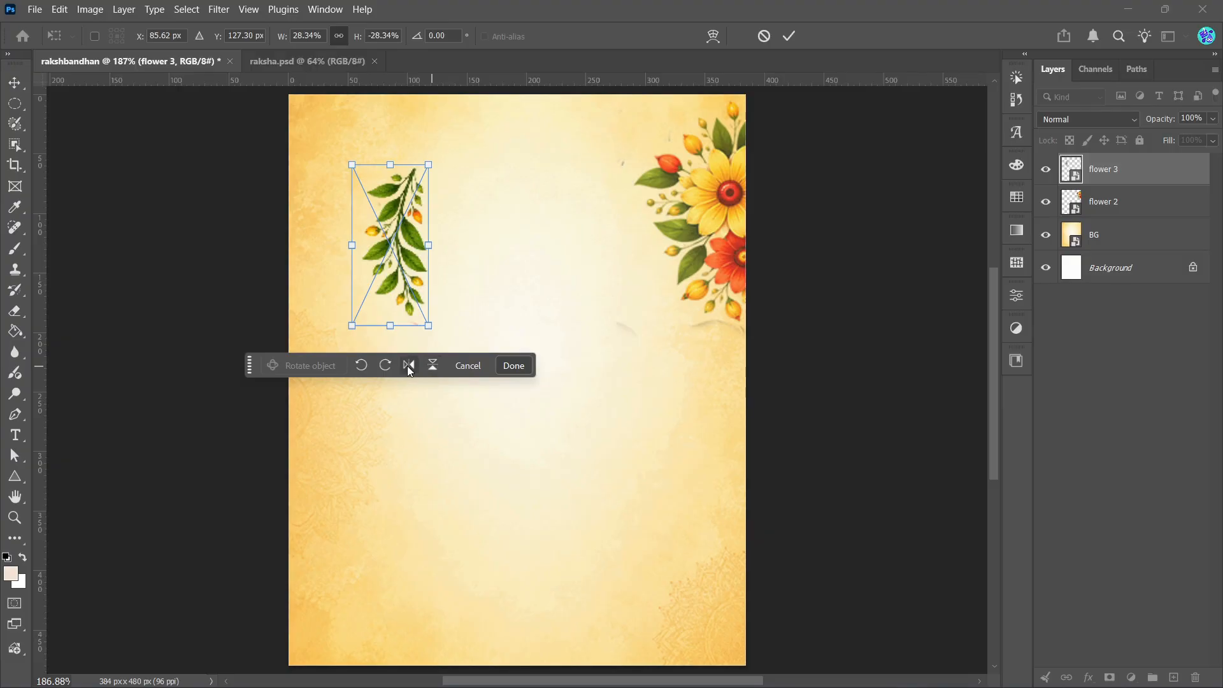
pyautogui.click(408, 367)
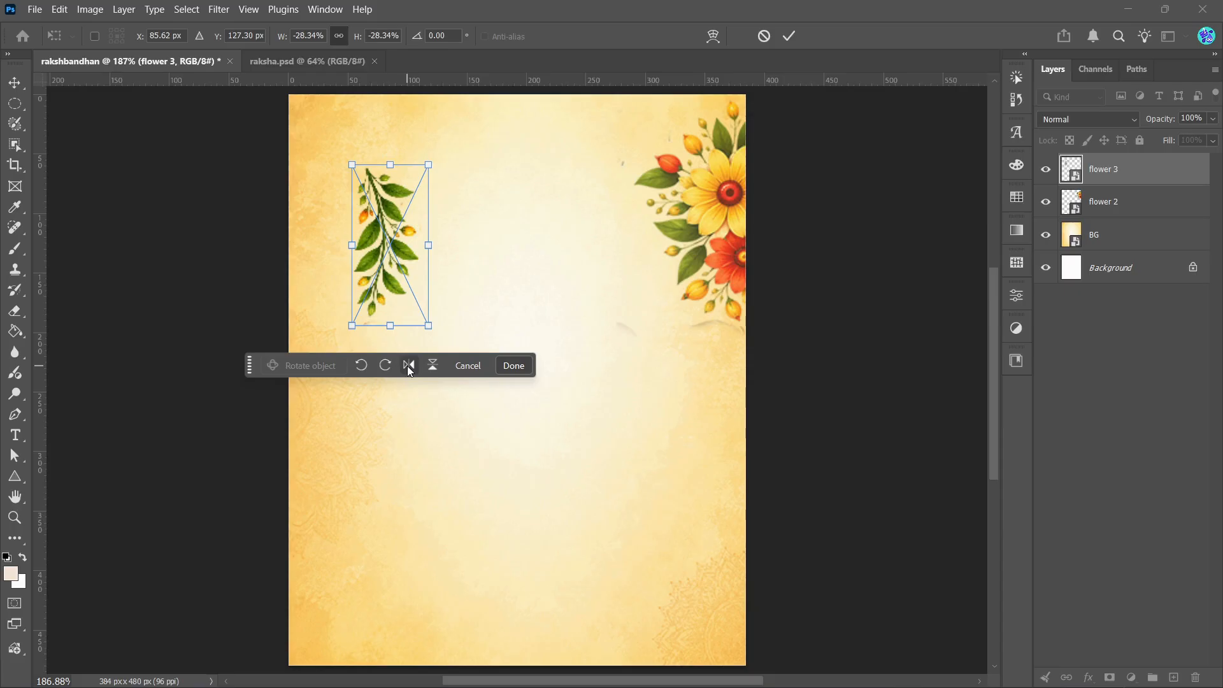
pyautogui.click(790, 37)
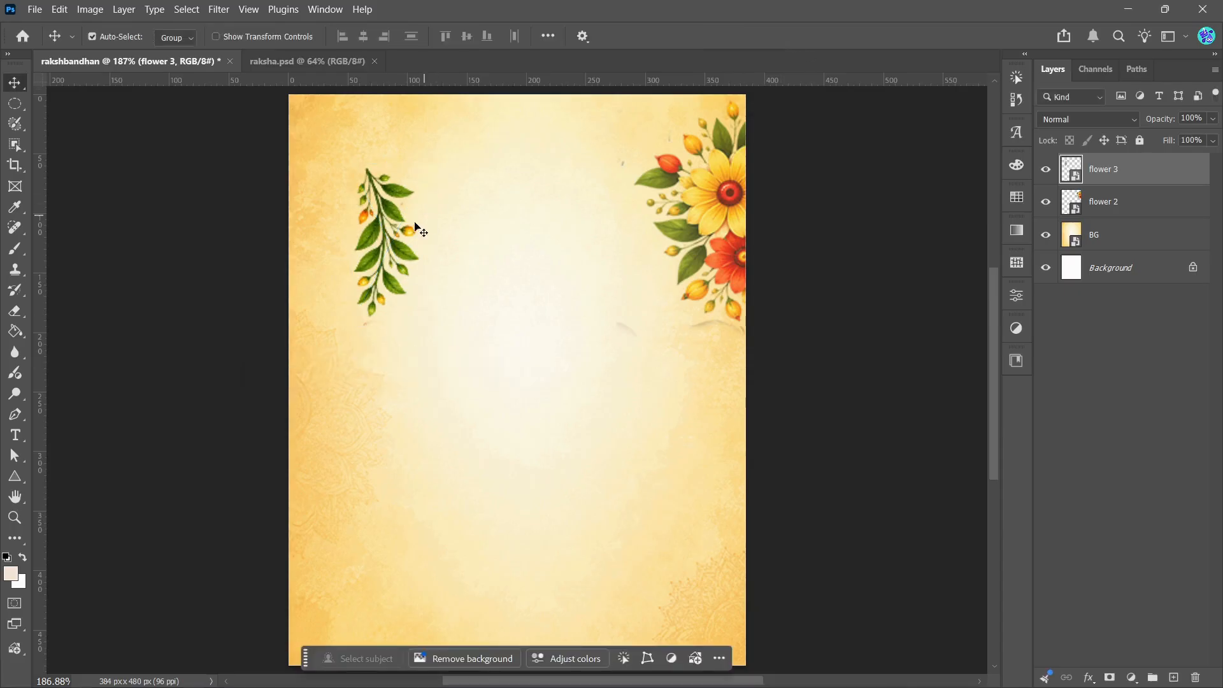
pyautogui.click(383, 245)
pyautogui.moveTo(382, 245); pyautogui.dragTo(351, 222)
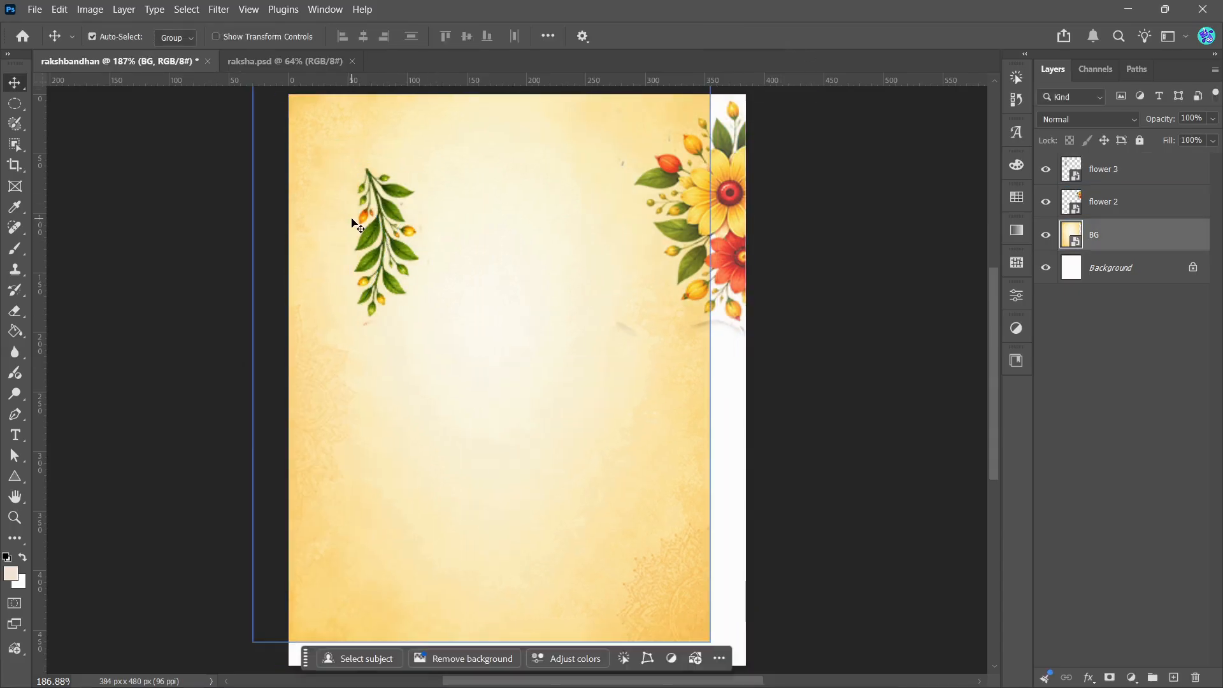
pyautogui.hotkey('ctrl', 'z')
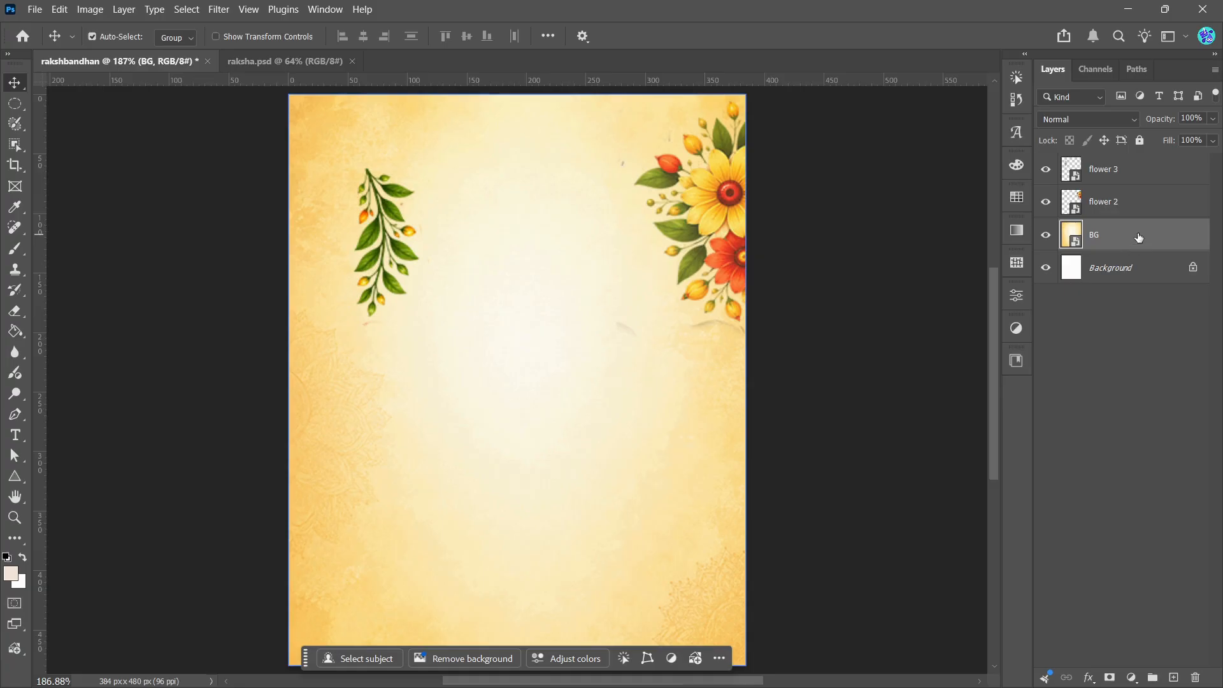
# Step: Lock the BG layer and move the flower 3 branch into the canvas's upper-left corner, partly beyond the edges
pyautogui.click(1140, 141)
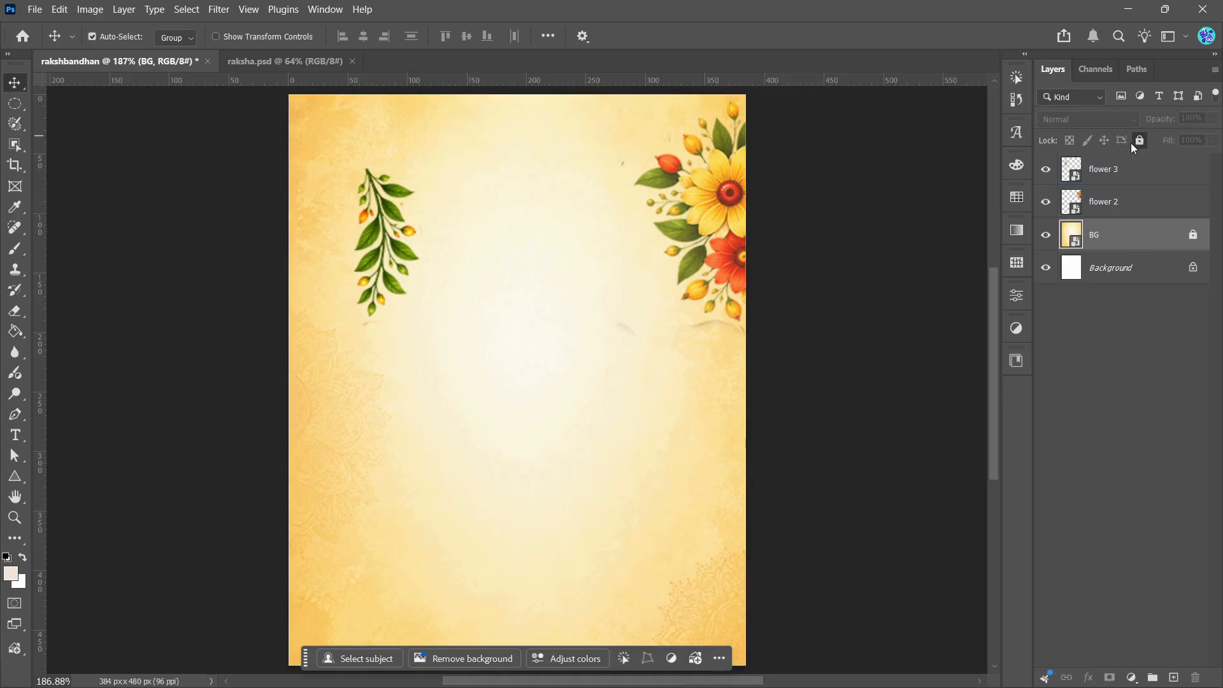
pyautogui.click(384, 250)
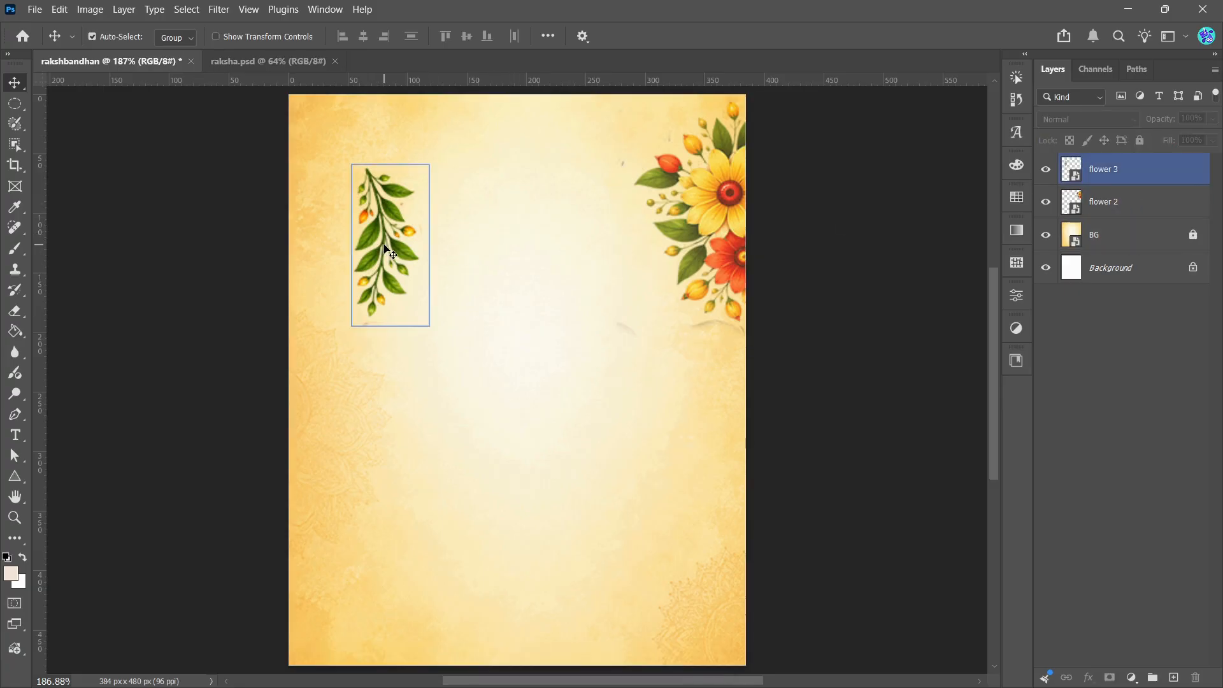
pyautogui.moveTo(384, 250); pyautogui.dragTo(297, 131)
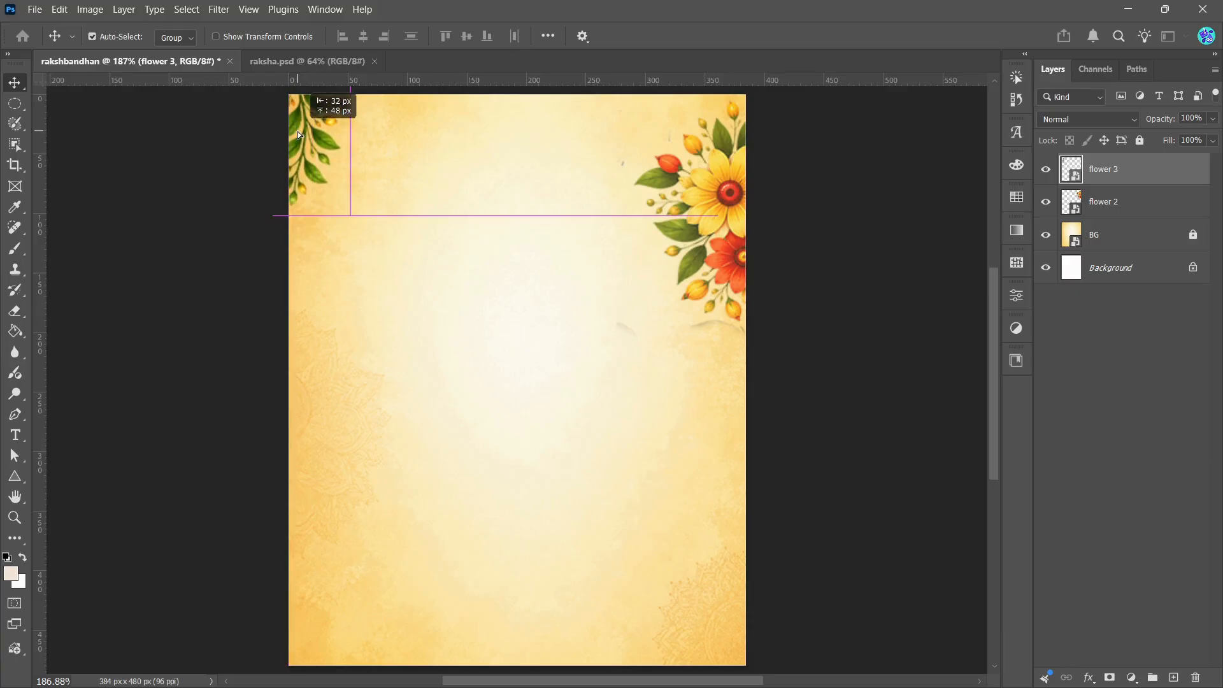
pyautogui.click(231, 199)
# Step: Check the raksha.psd reference, place the RAKHI image as an embedded layer above flower 3 in rakshbandhan, and convert it to a smart object
pyautogui.click(251, 62)
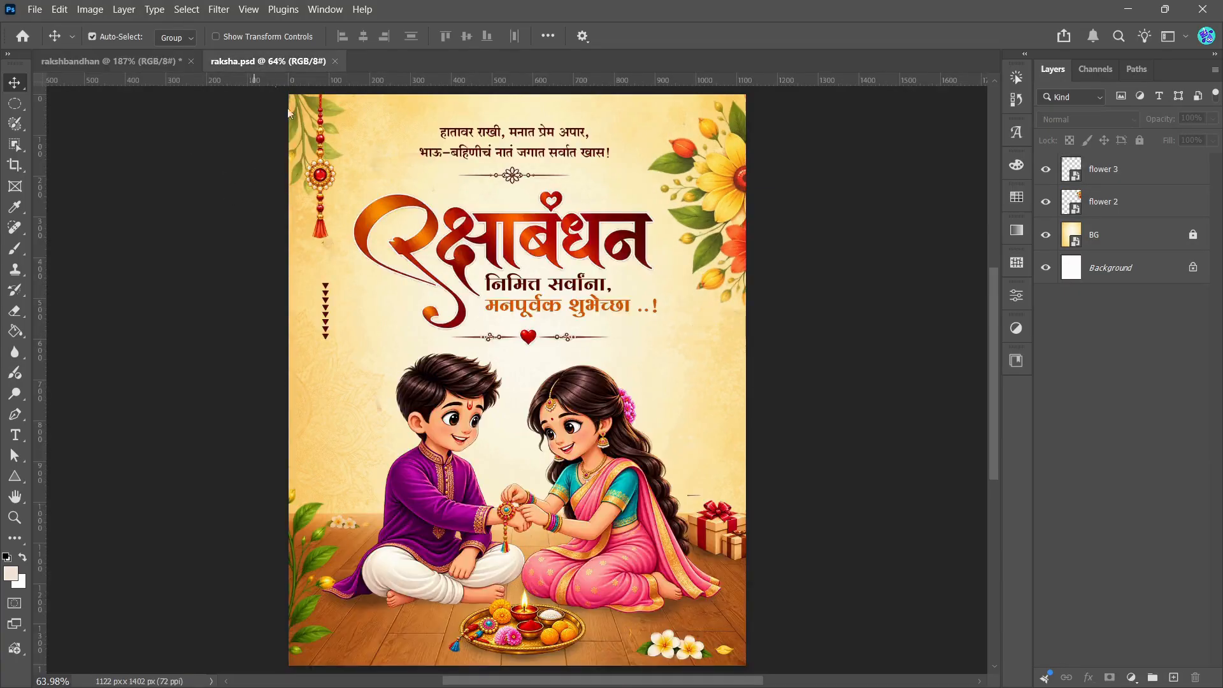
pyautogui.click(147, 67)
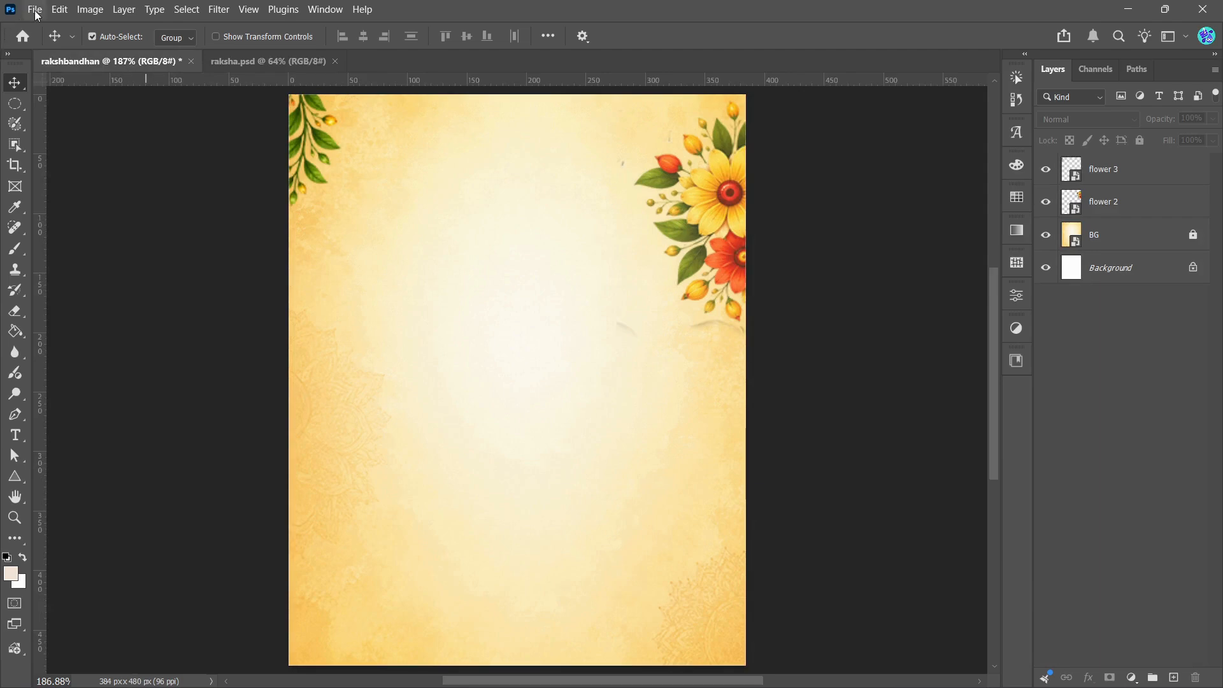
pyautogui.click(36, 14)
pyautogui.click(79, 327)
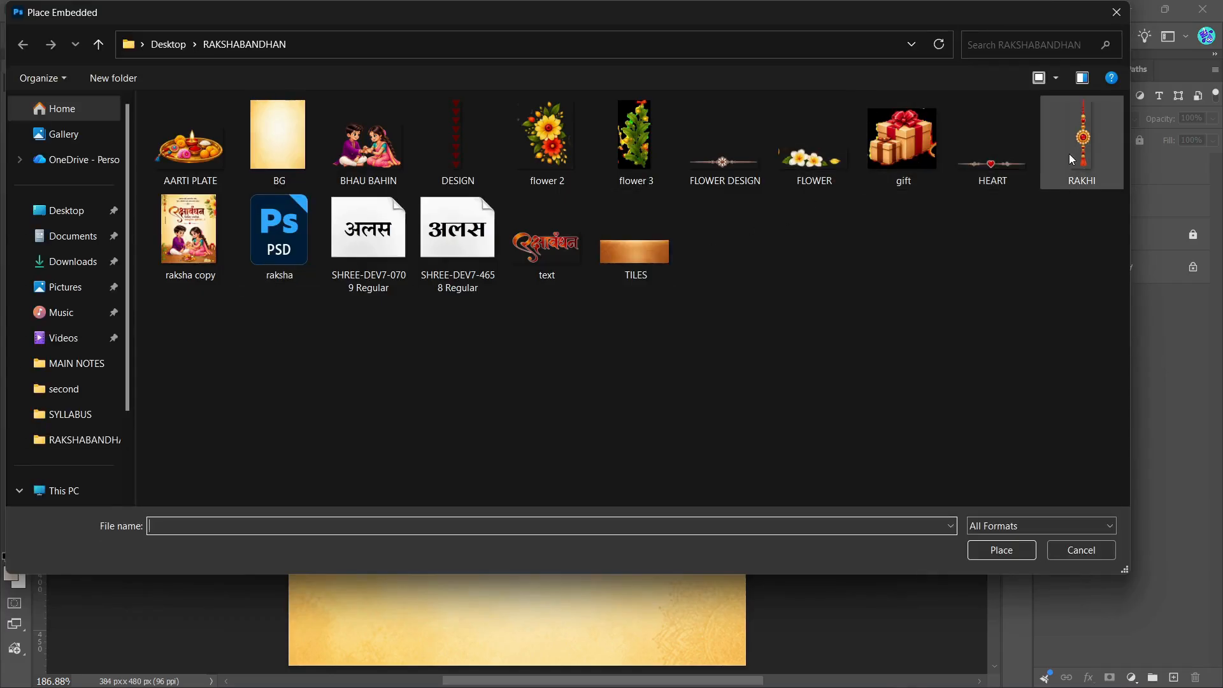
pyautogui.click(1070, 156)
pyautogui.click(1000, 550)
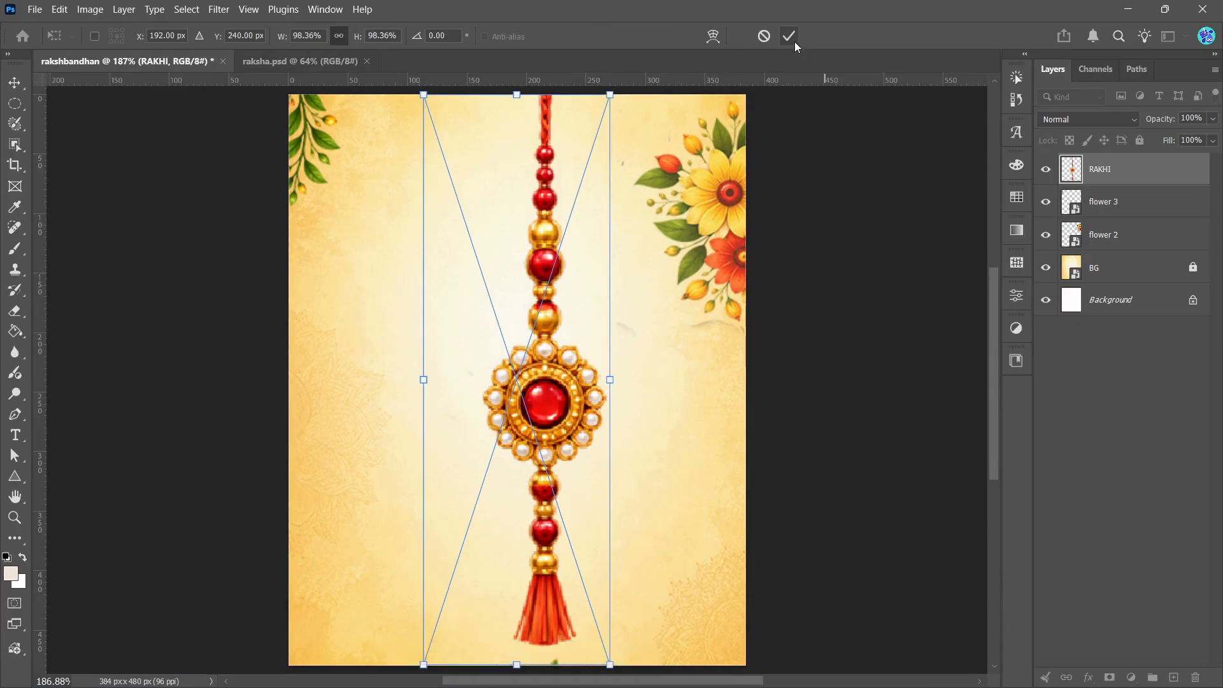
pyautogui.click(789, 35)
pyautogui.rightClick(1125, 162)
pyautogui.click(1119, 459)
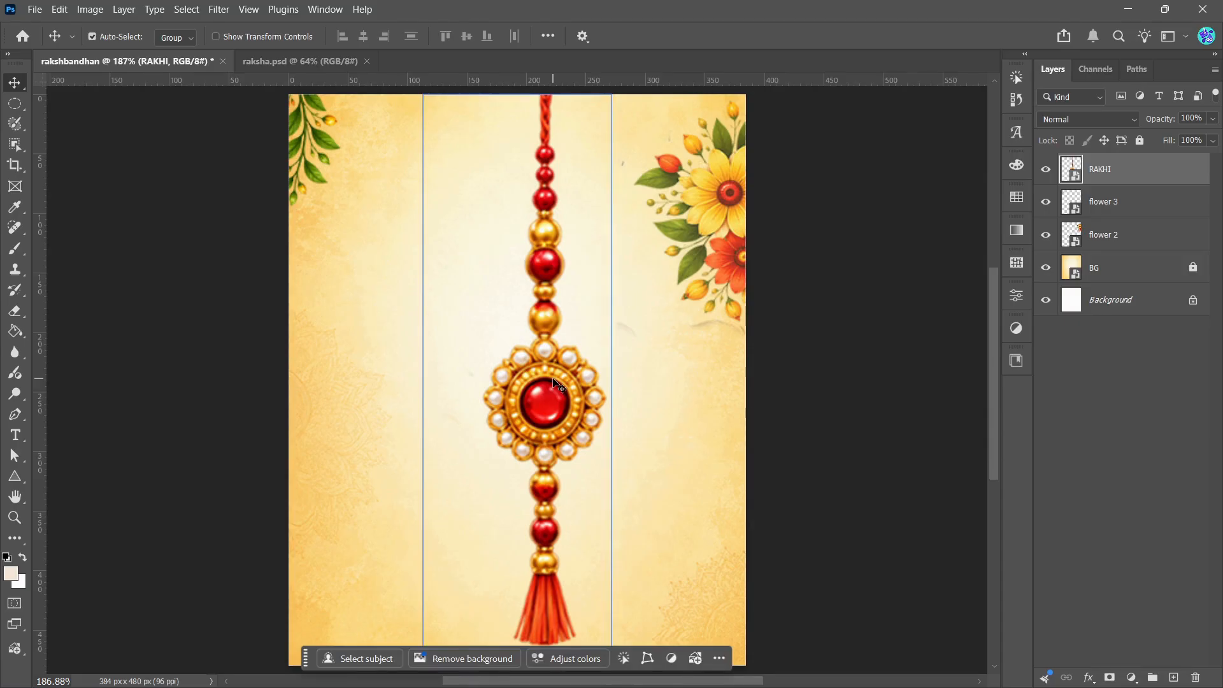
# Step: Scale the RAKHI layer to about 30% and hang it from the canvas's top edge over the flower 3 branch
pyautogui.hotkey('ctrl', 't')
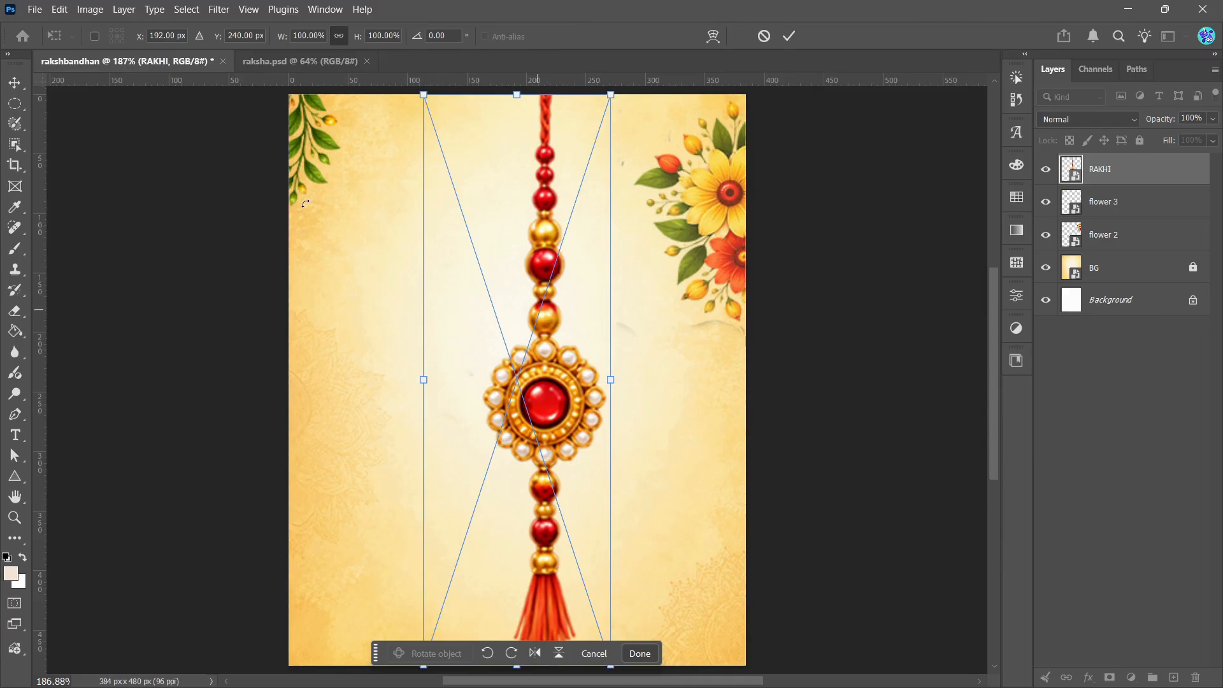
pyautogui.moveTo(424, 94); pyautogui.dragTo(581, 445)
pyautogui.moveTo(580, 573); pyautogui.dragTo(344, 207)
pyautogui.moveTo(371, 307); pyautogui.dragTo(360, 264)
pyautogui.moveTo(347, 198); pyautogui.dragTo(334, 193)
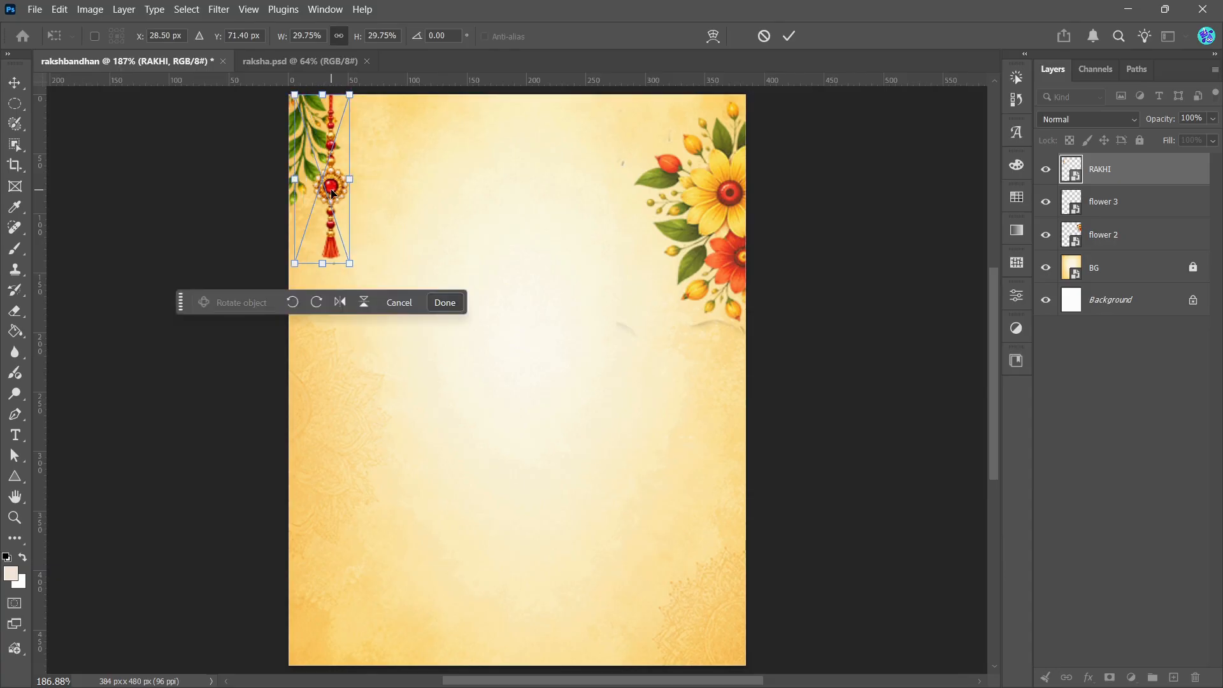
pyautogui.click(788, 38)
pyautogui.click(814, 191)
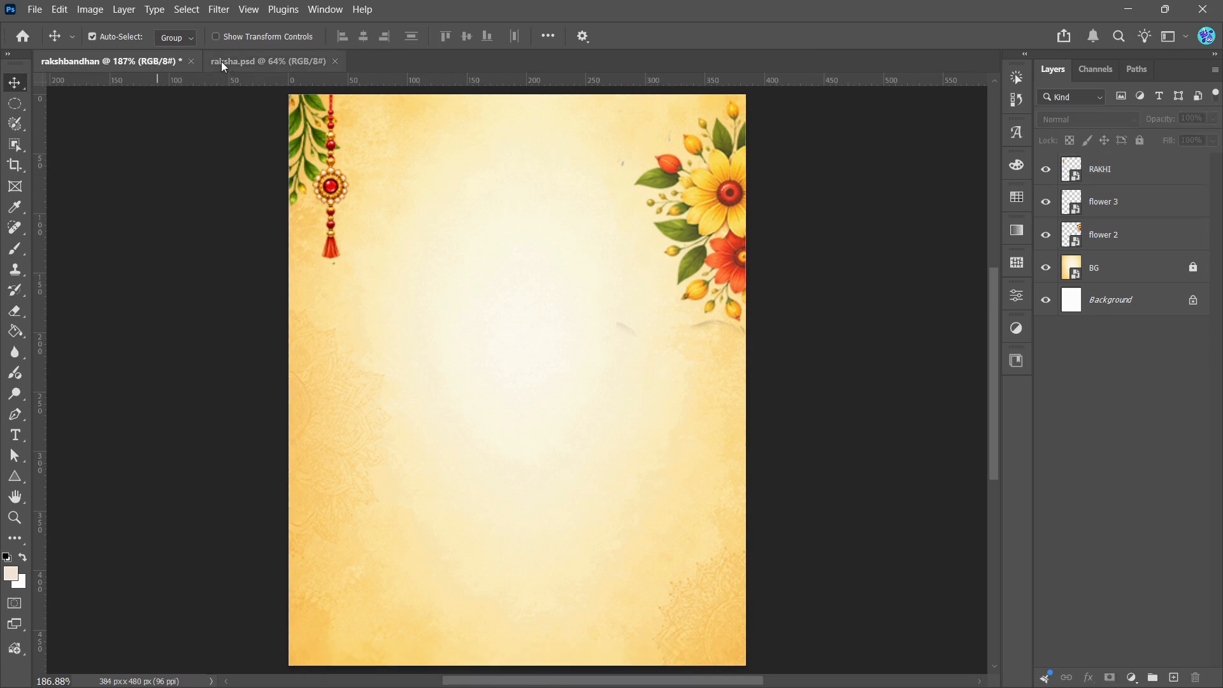
# Step: Compare the upper-left corner with the raksha.psd reference and set the flower 3 layer's opacity to 79% in rakshbandhan
pyautogui.click(222, 62)
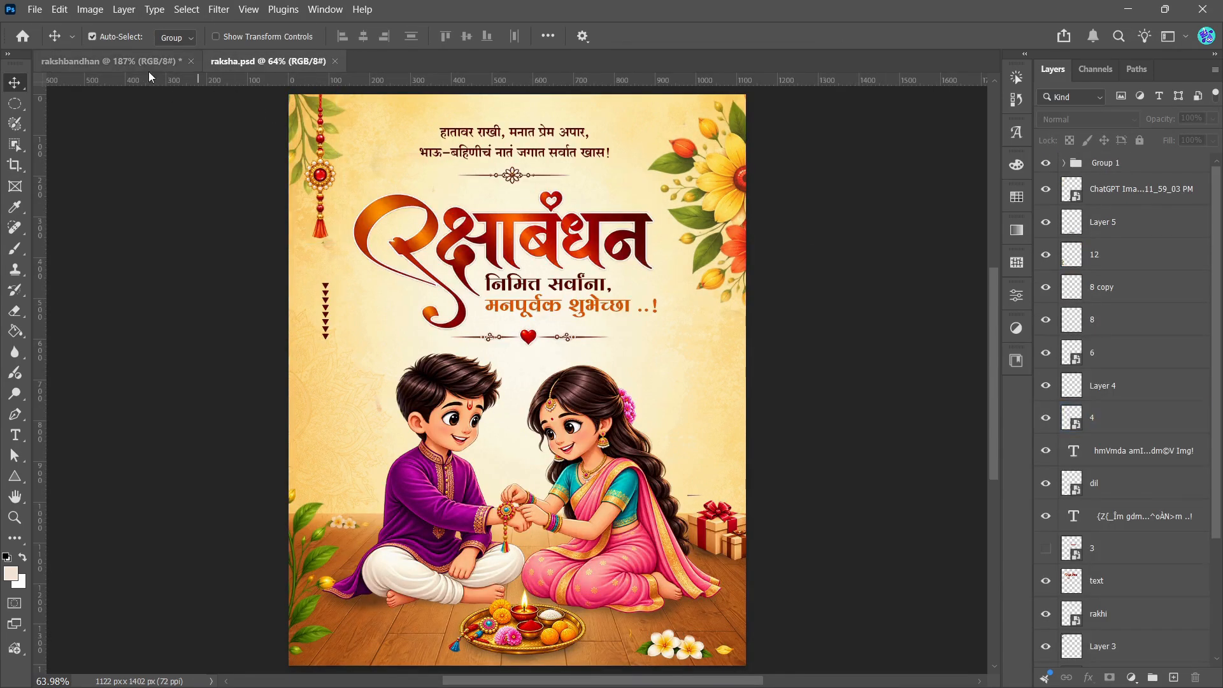
pyautogui.click(149, 63)
pyautogui.click(303, 139)
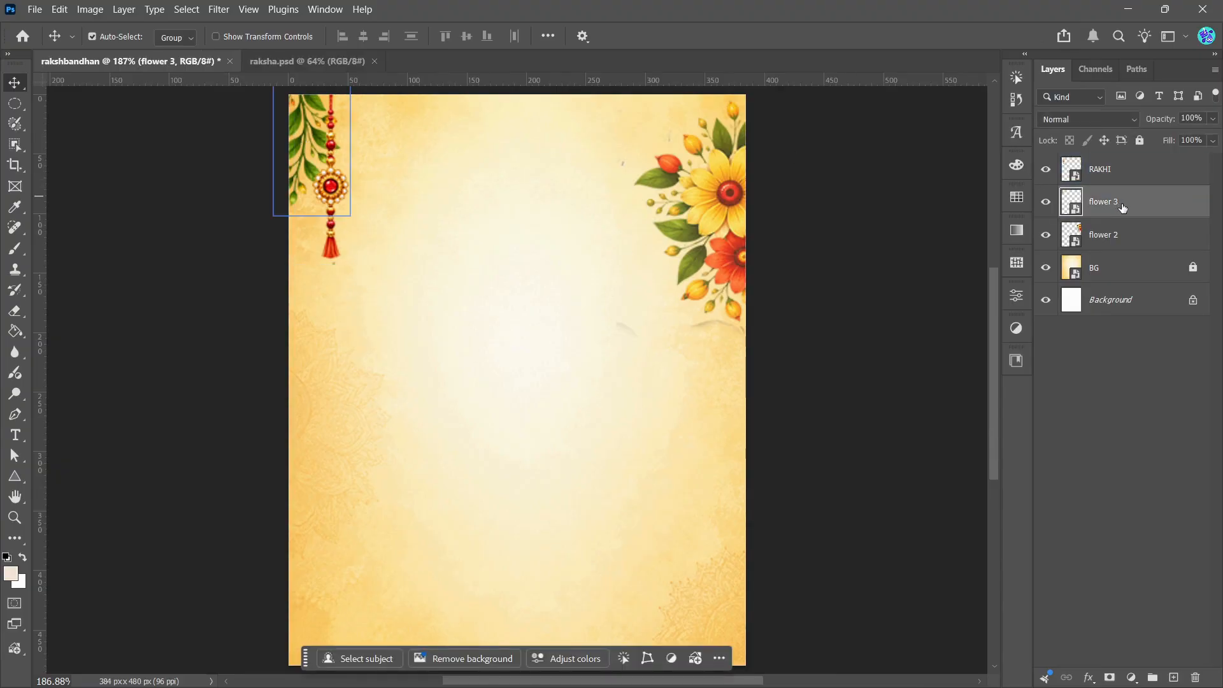
pyautogui.click(1212, 119)
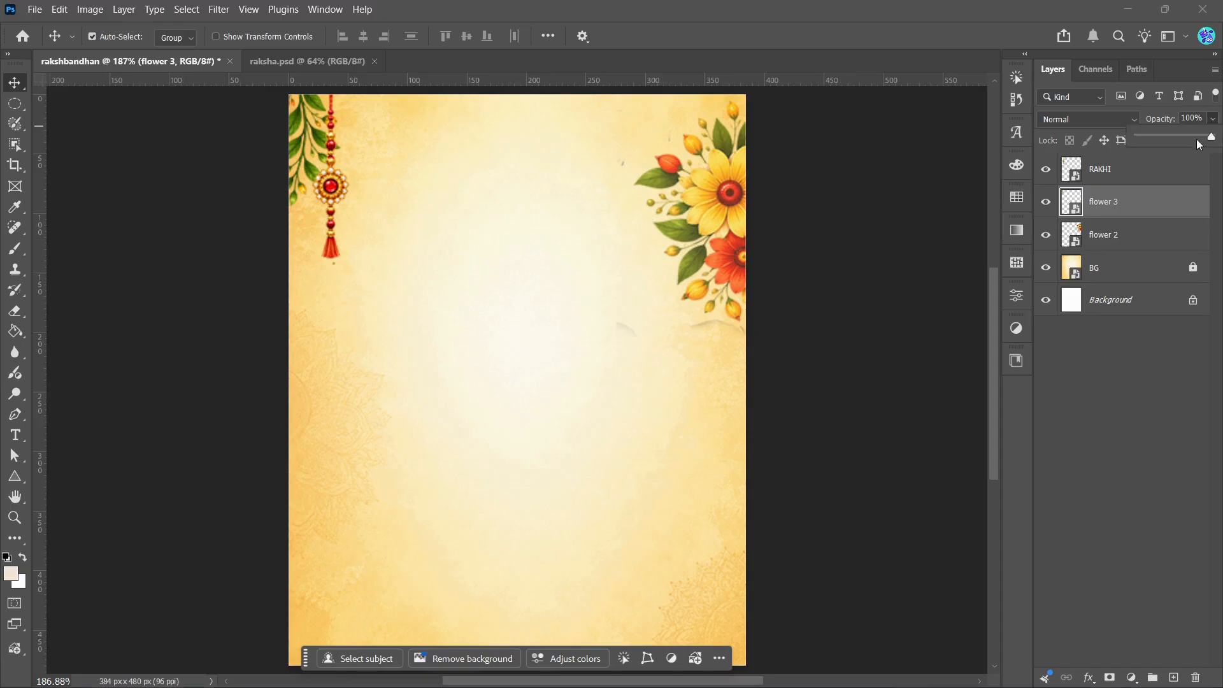
pyautogui.click(1197, 136)
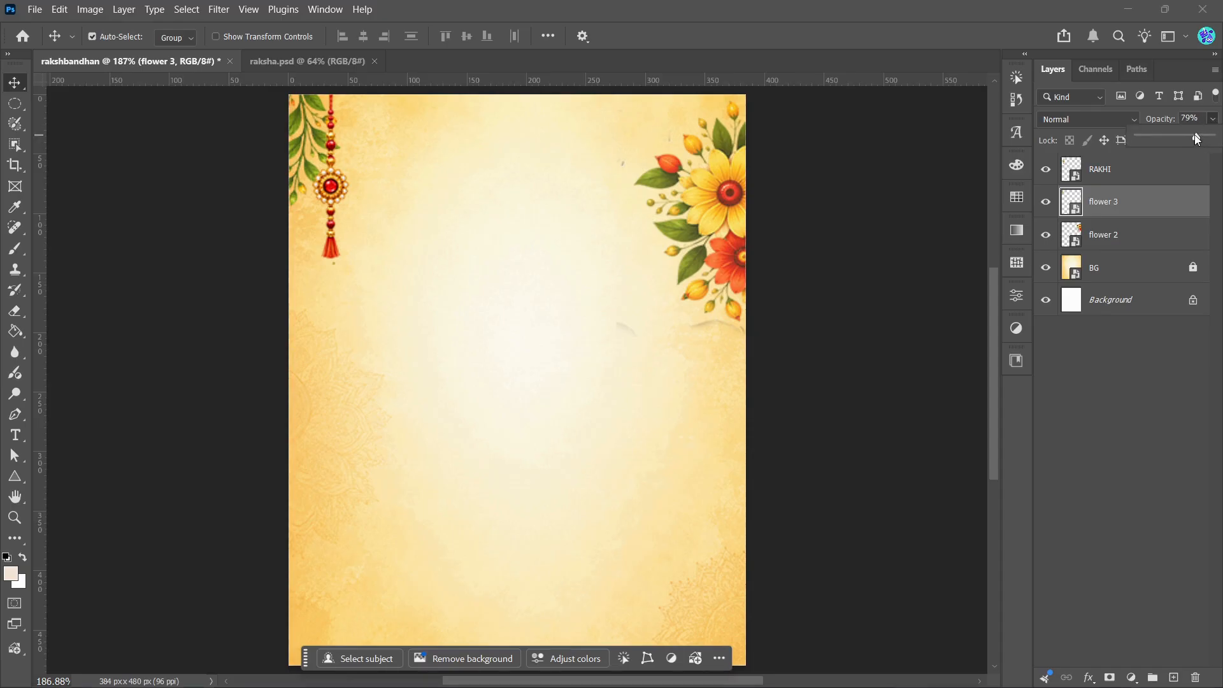
pyautogui.click(134, 200)
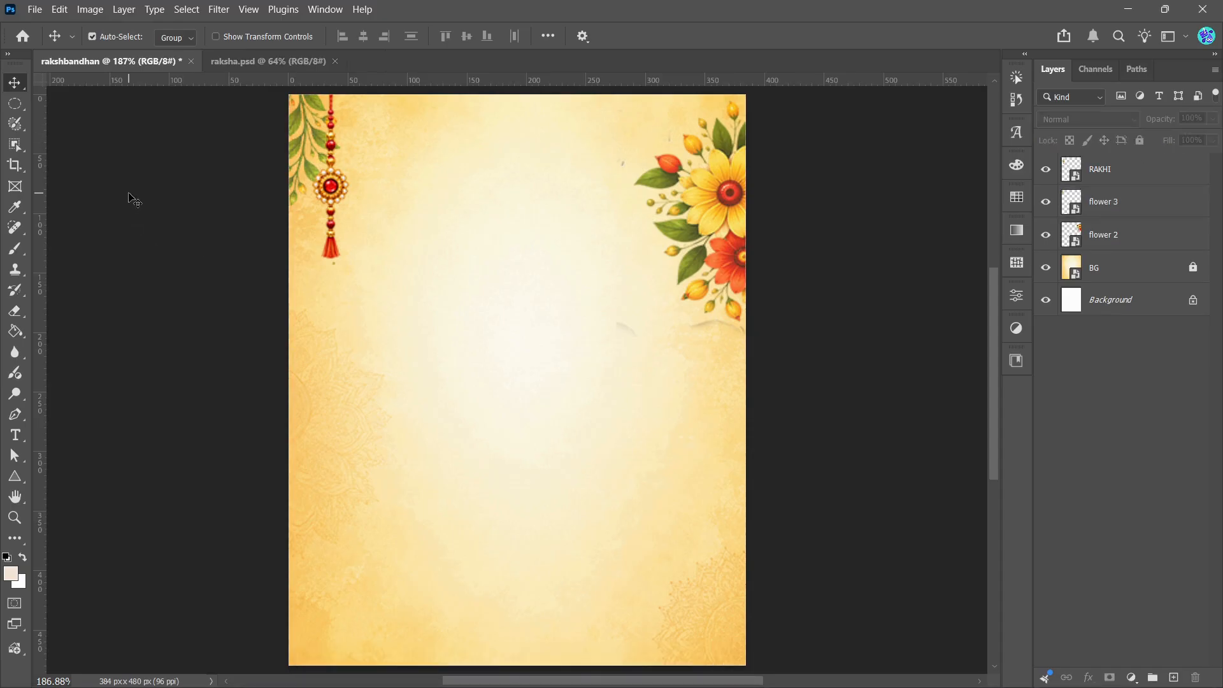
# Step: Select the two-line verse at the top of the raksha.psd reference and check its font and size
pyautogui.click(240, 61)
pyautogui.click(485, 146)
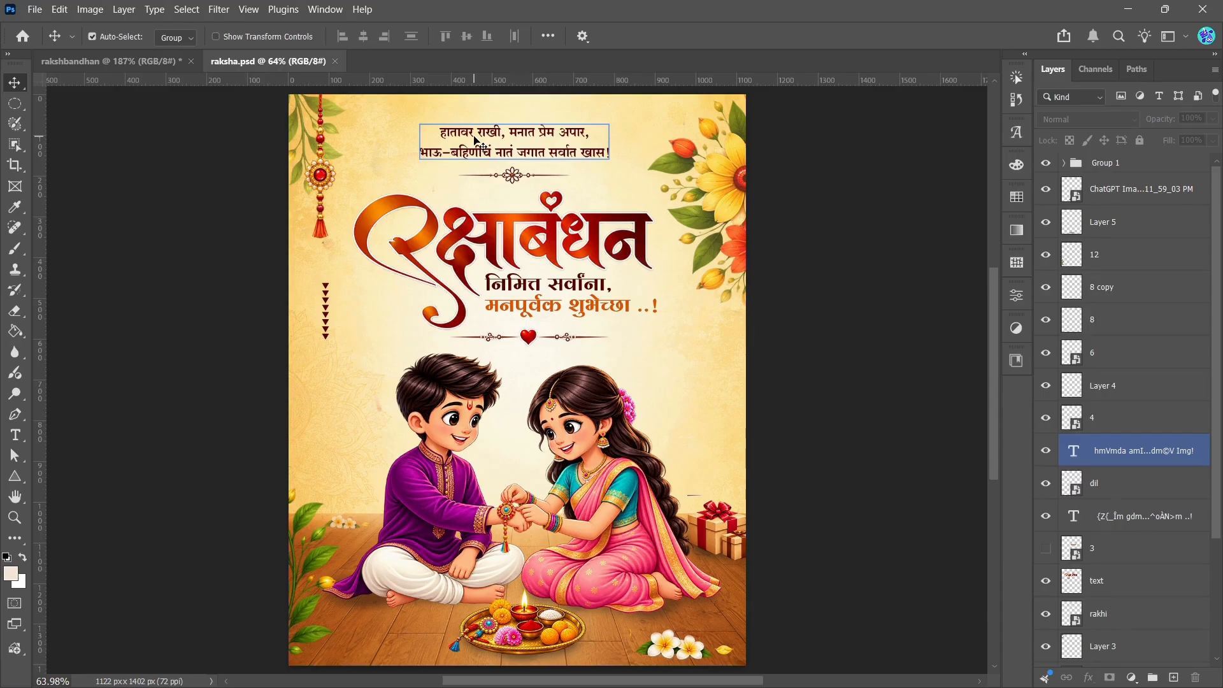
pyautogui.doubleClick(474, 140)
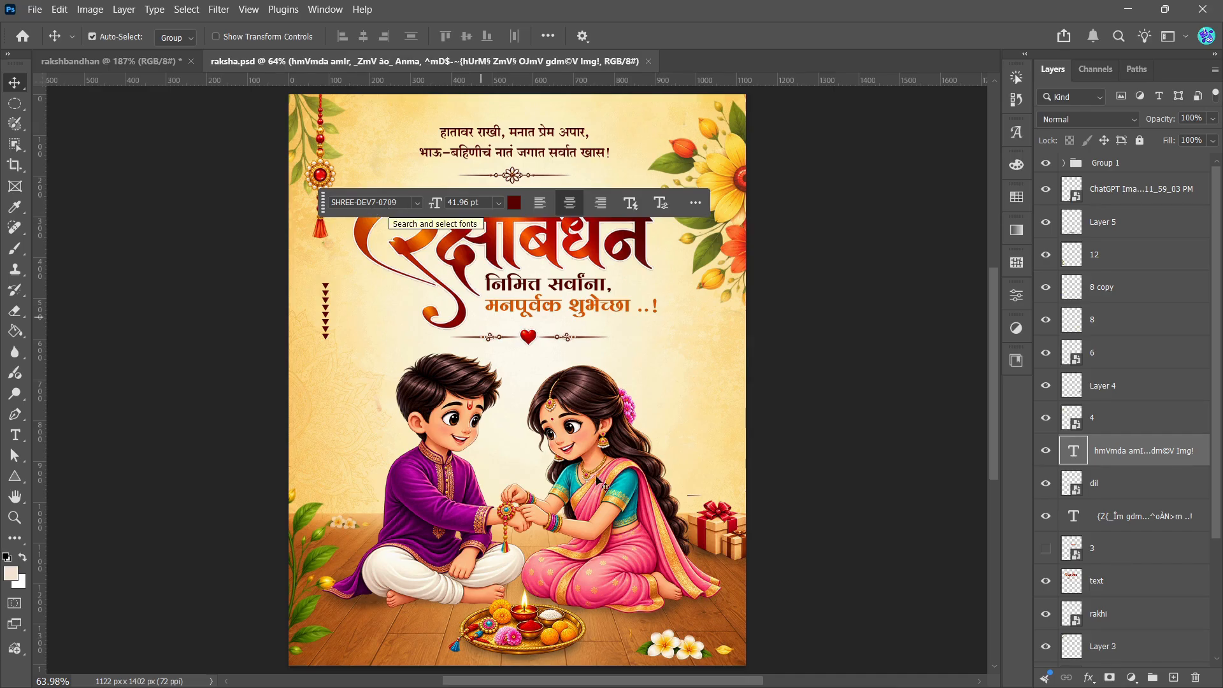
# Step: Switch to Notepad++ and copy the last two lines of new 7, from "hmVmda amIr" to "Img!"
pyautogui.moveTo(728, 685)
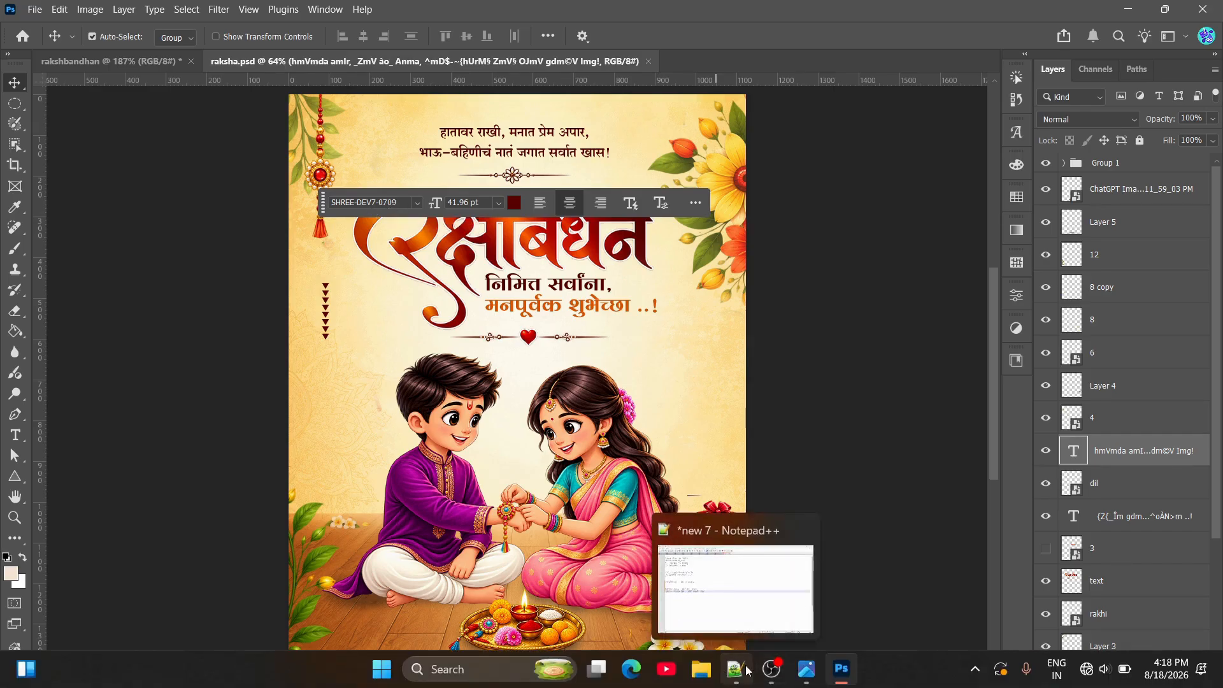
pyautogui.click(796, 669)
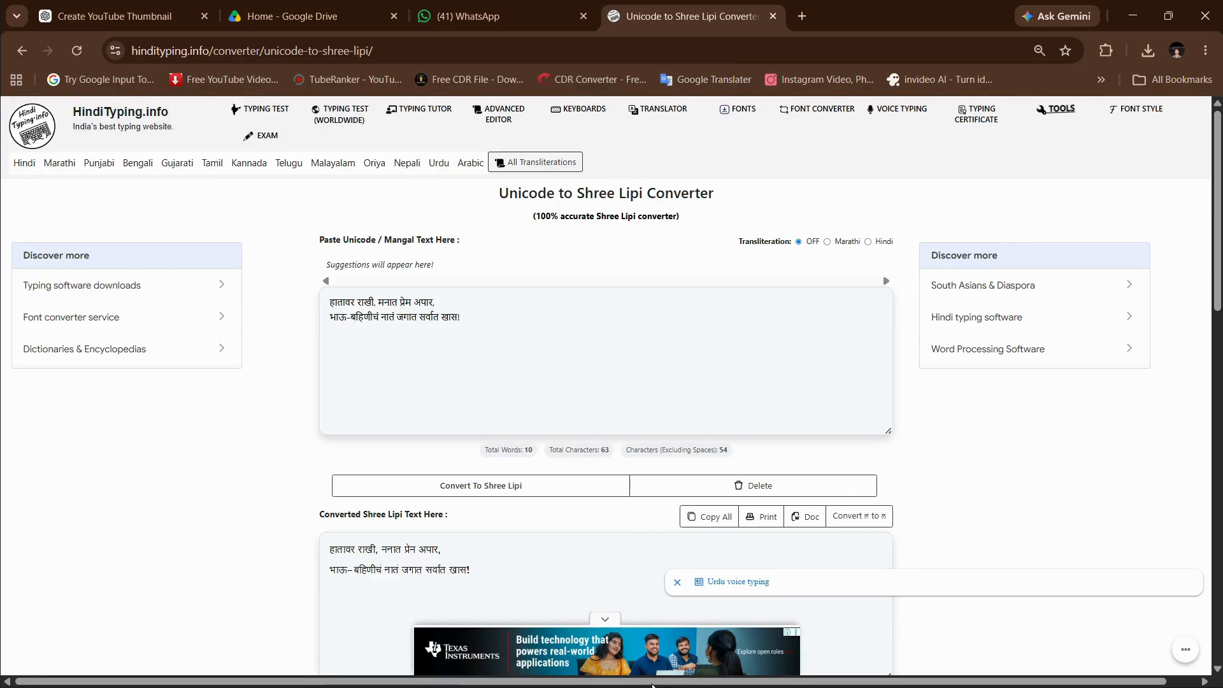
pyautogui.press('super')
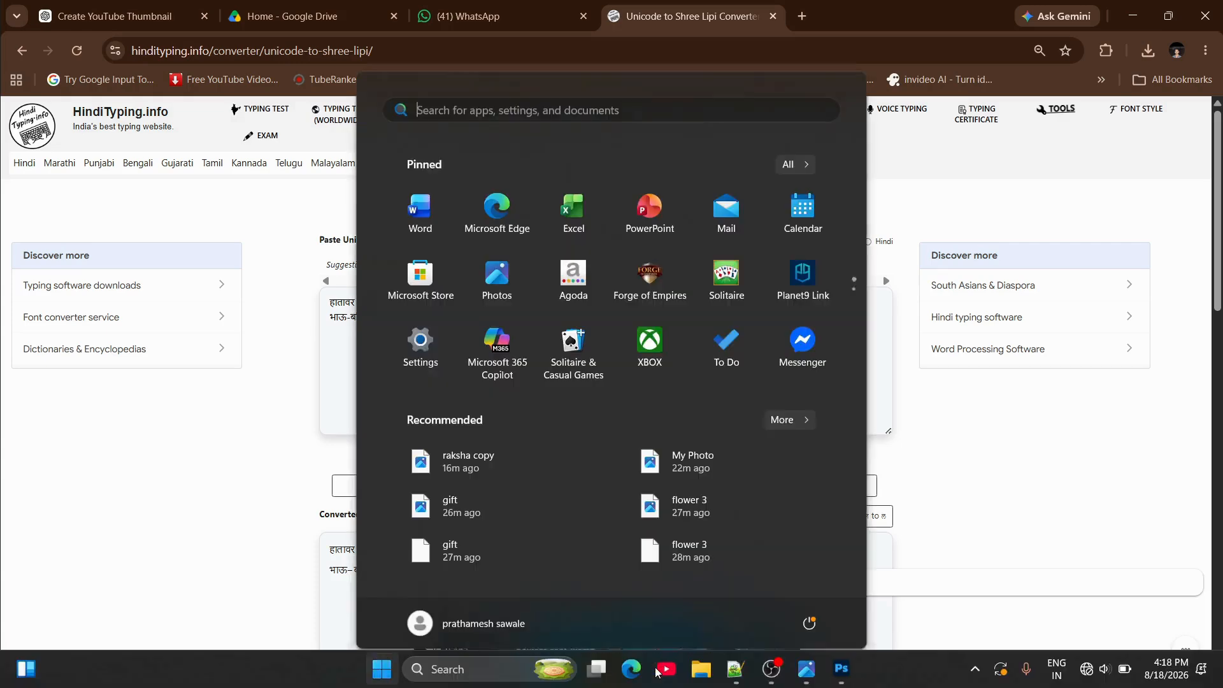
pyautogui.click(739, 678)
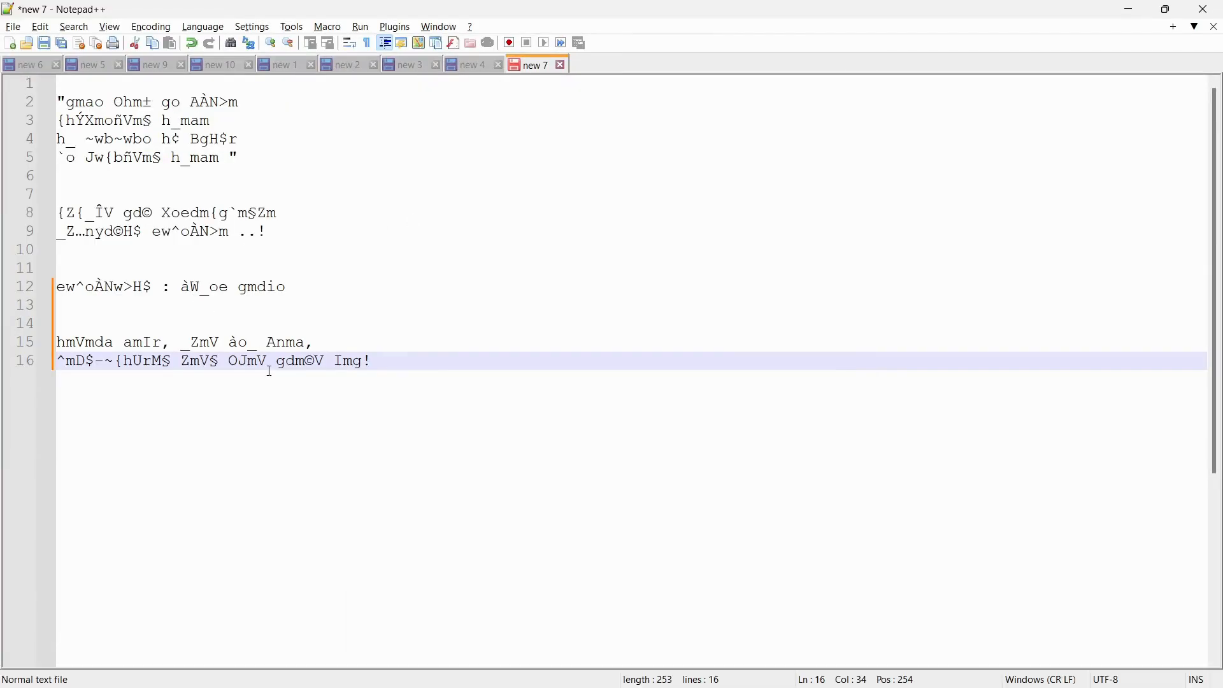
pyautogui.moveTo(381, 370); pyautogui.dragTo(60, 346)
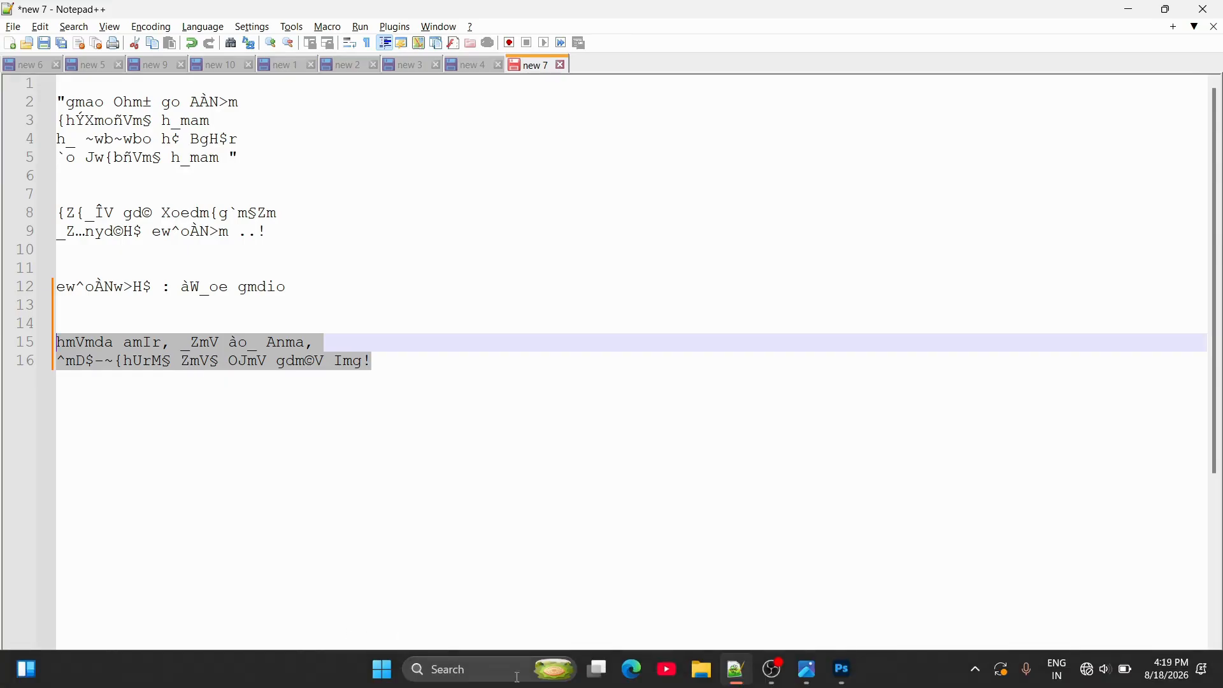
# Step: Switch to Photoshop, paste the copied verse as a new text layer in rakshbandhan, and move it fully onto the canvas
pyautogui.click(841, 671)
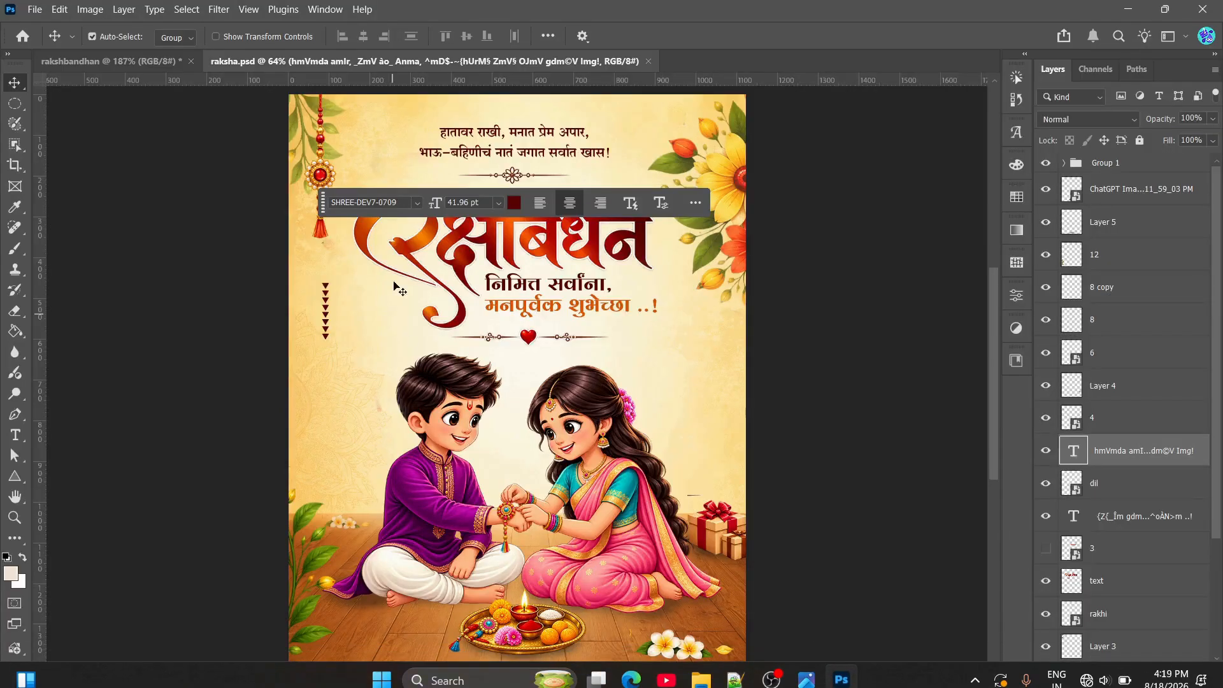
pyautogui.click(128, 61)
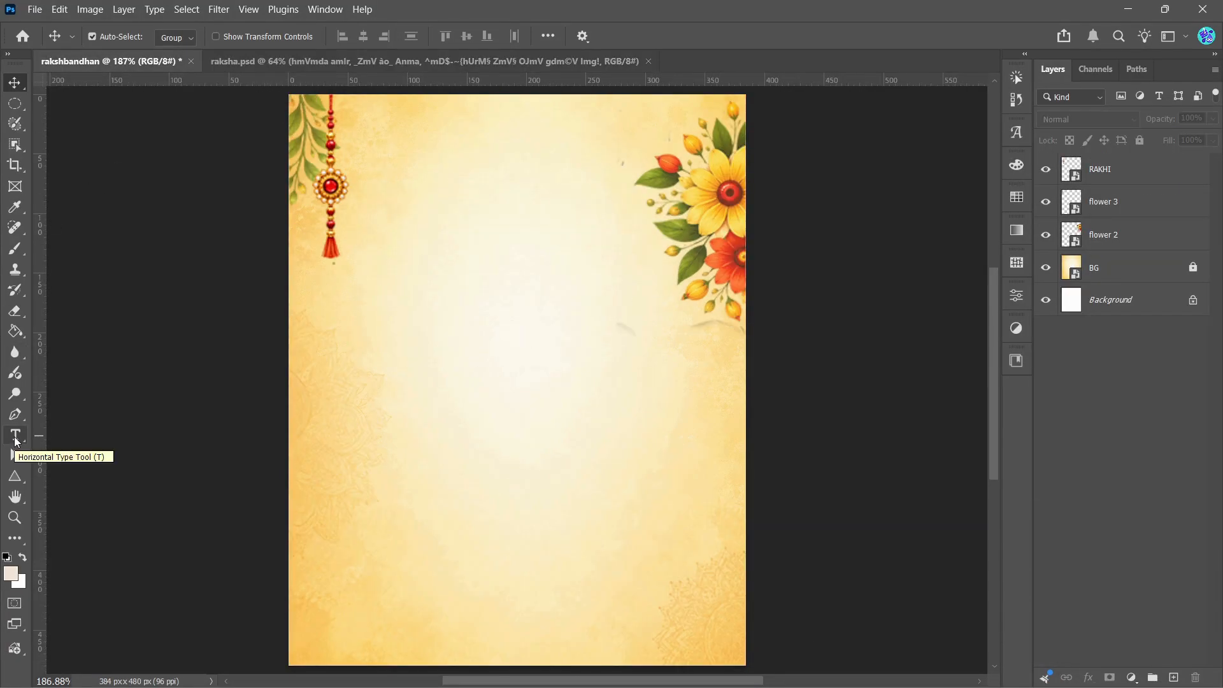
pyautogui.press('t')
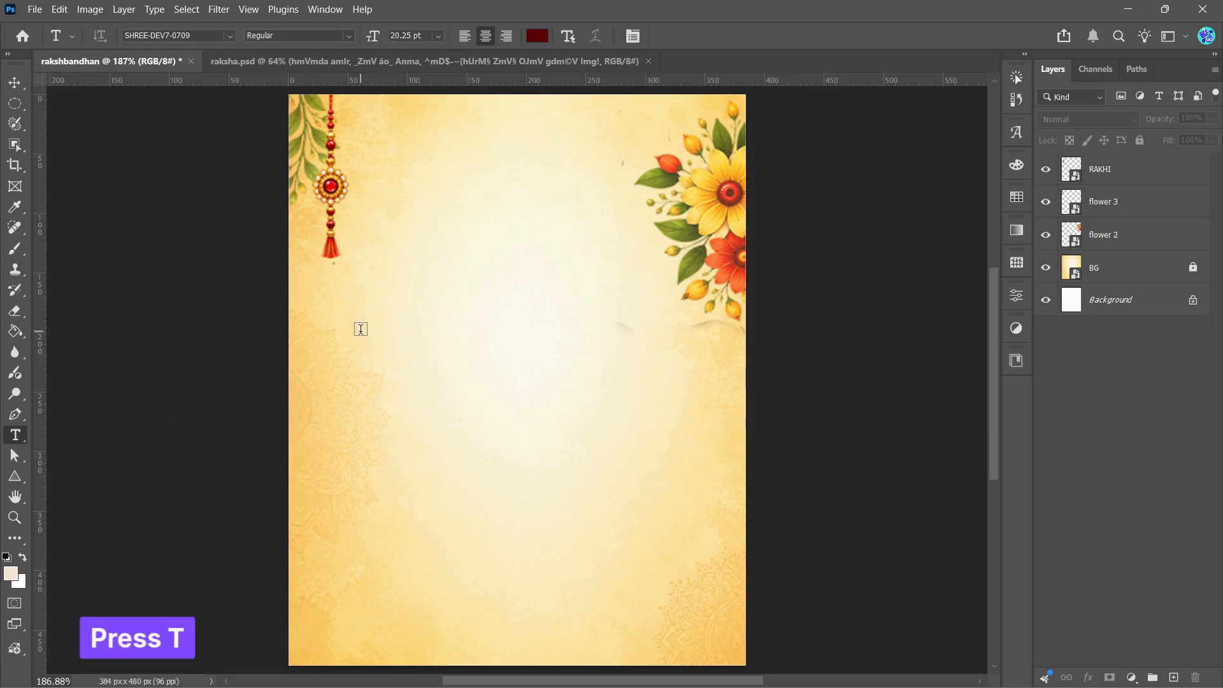
pyautogui.click(409, 340)
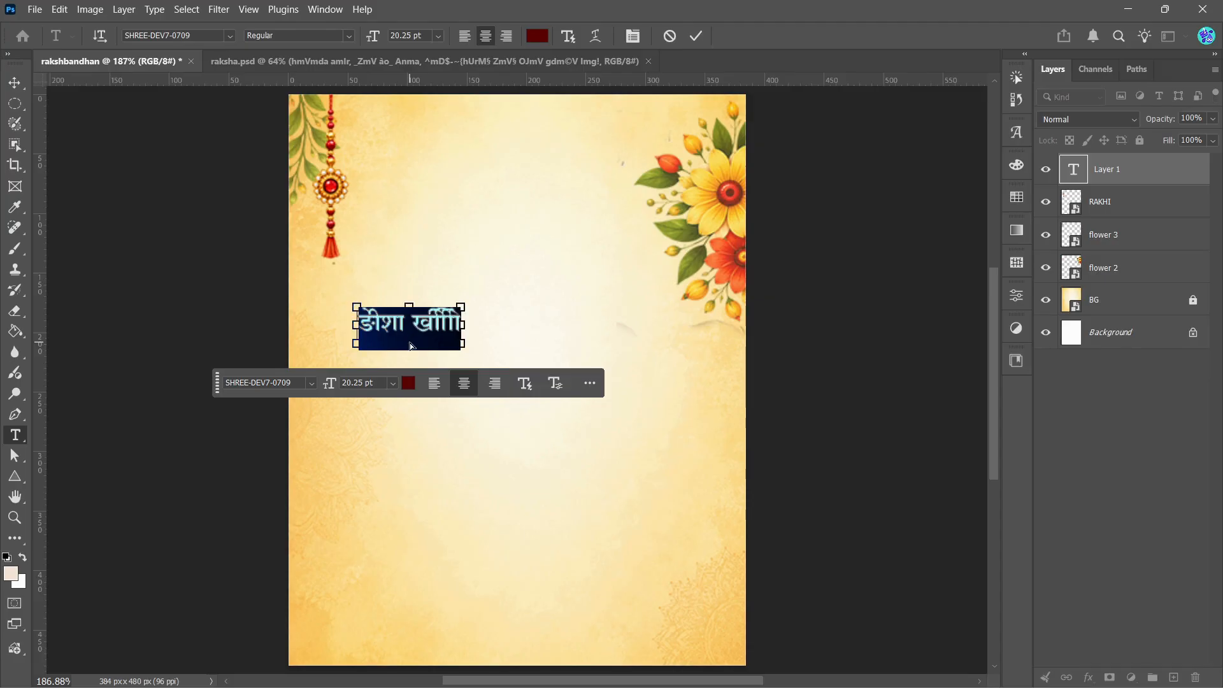
pyautogui.write('तावर राखी, मनात प्रेम अपार, बहिणीचं नातं जगात सर्वात खास!')
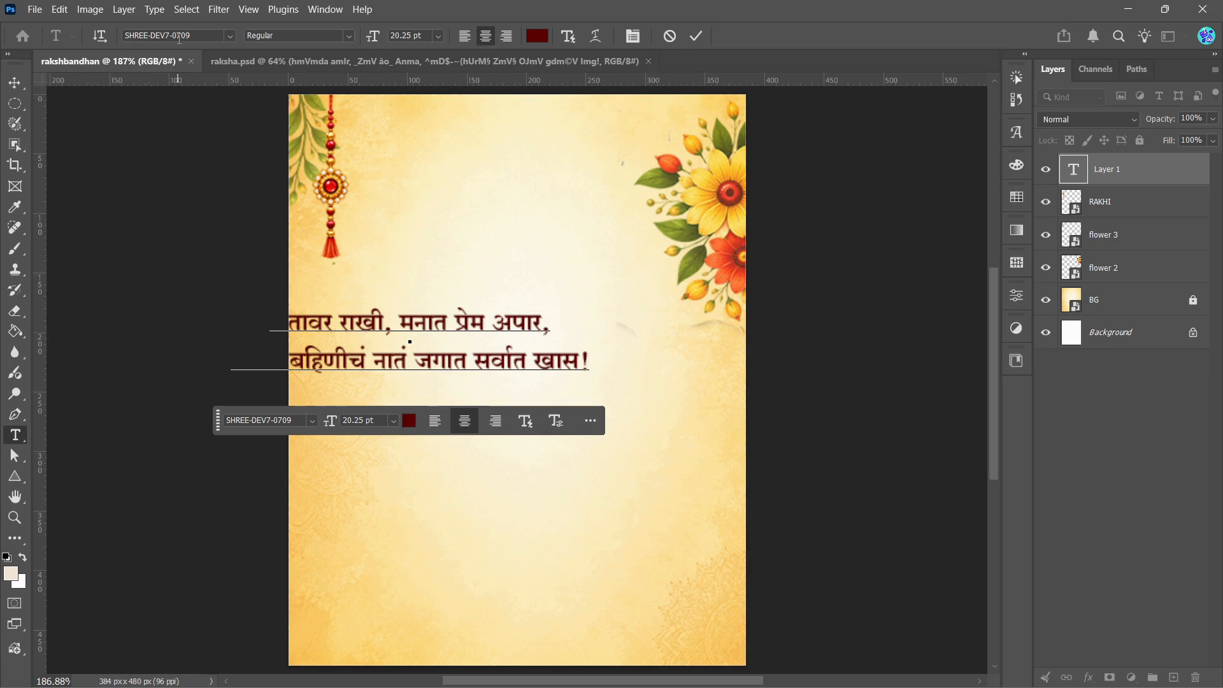
pyautogui.click(696, 35)
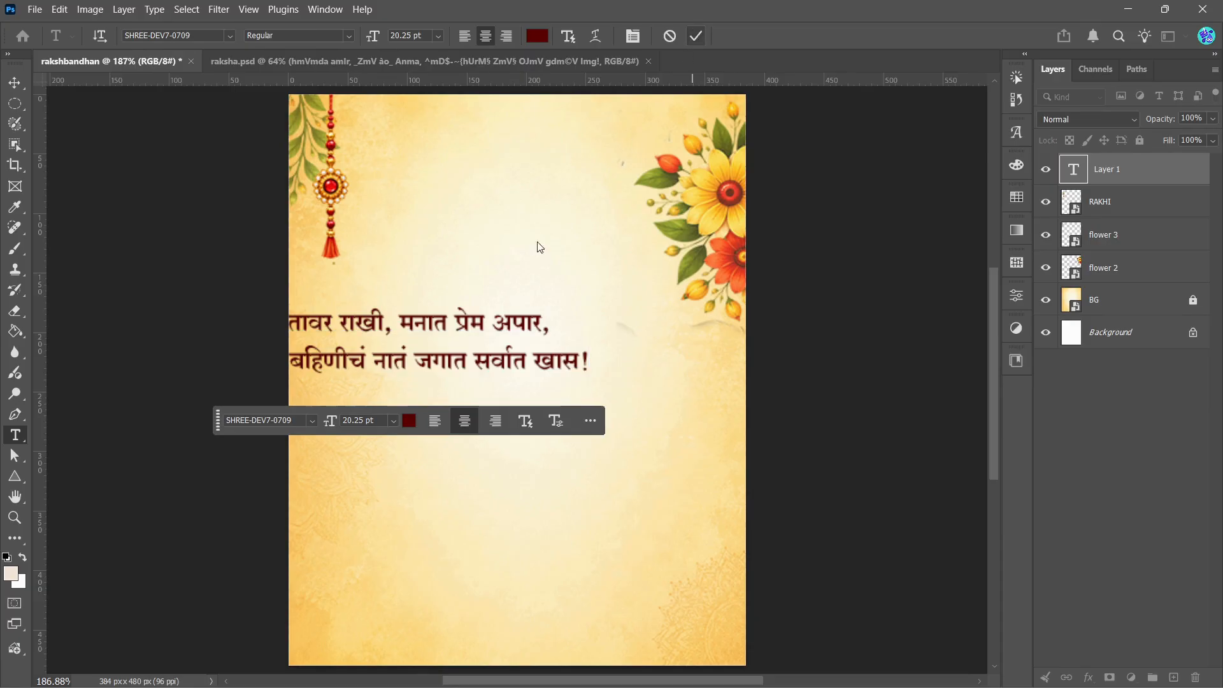
pyautogui.click(14, 83)
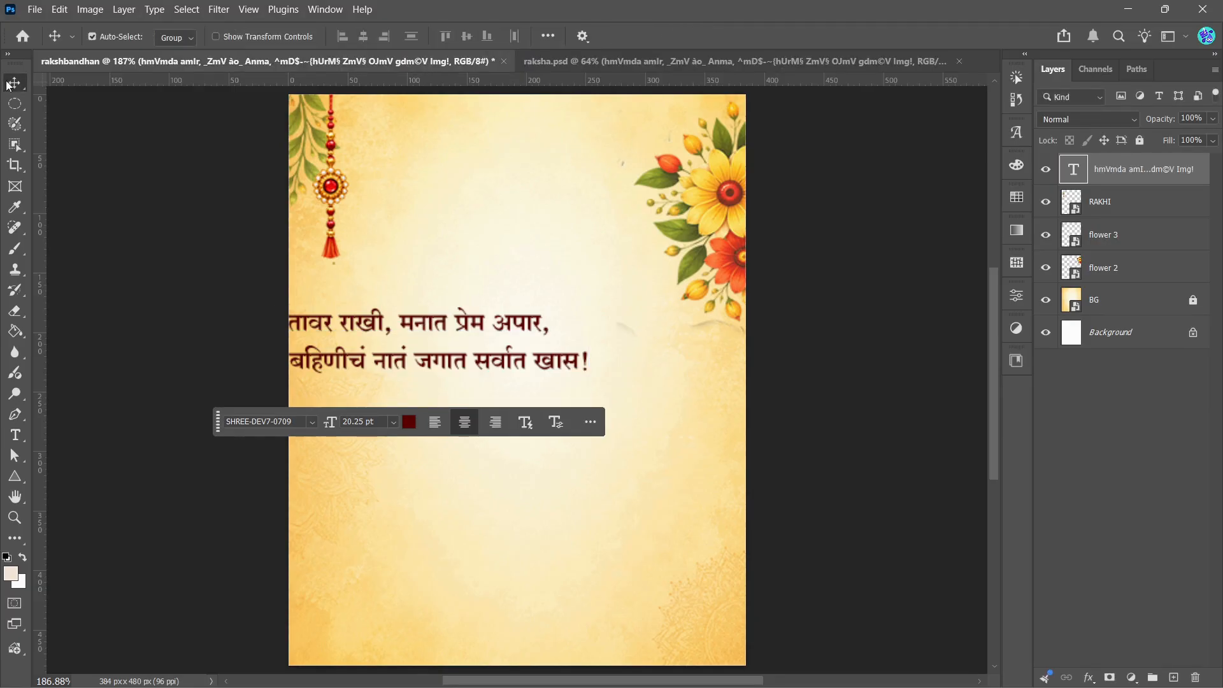
pyautogui.moveTo(452, 365); pyautogui.dragTo(535, 360)
# Step: Try the Teko font on the whole verse and return it to SHREE-DEV7-0709
pyautogui.doubleClick(534, 354)
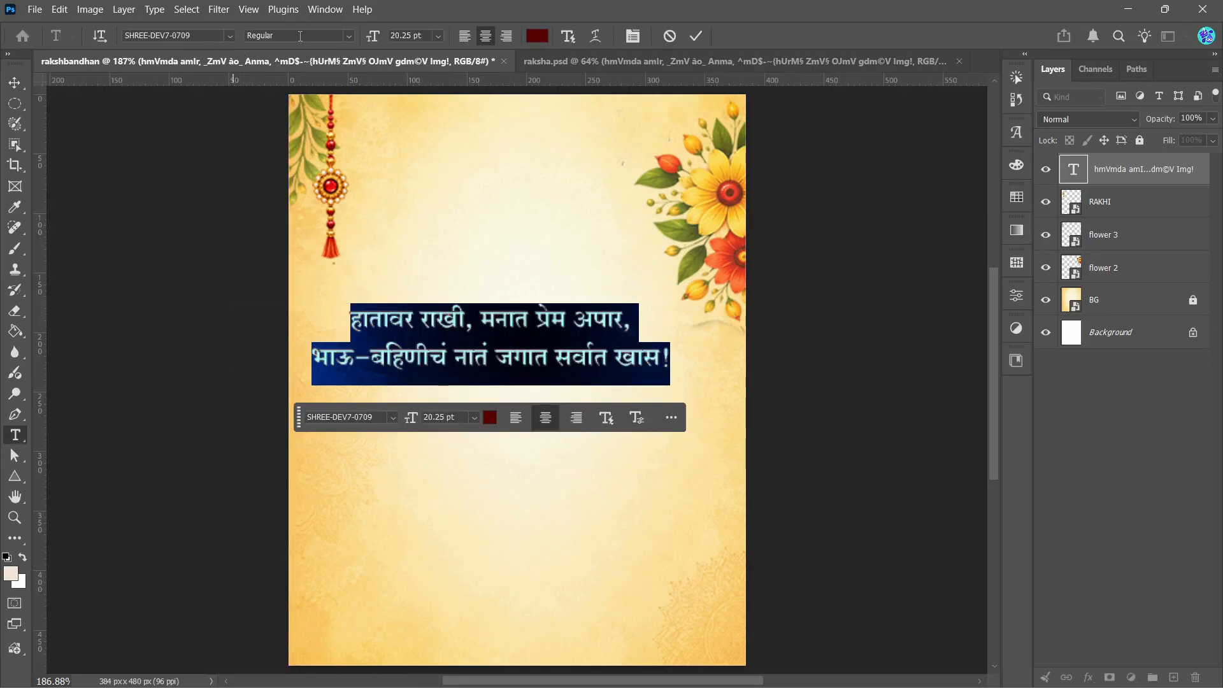
pyautogui.click(230, 37)
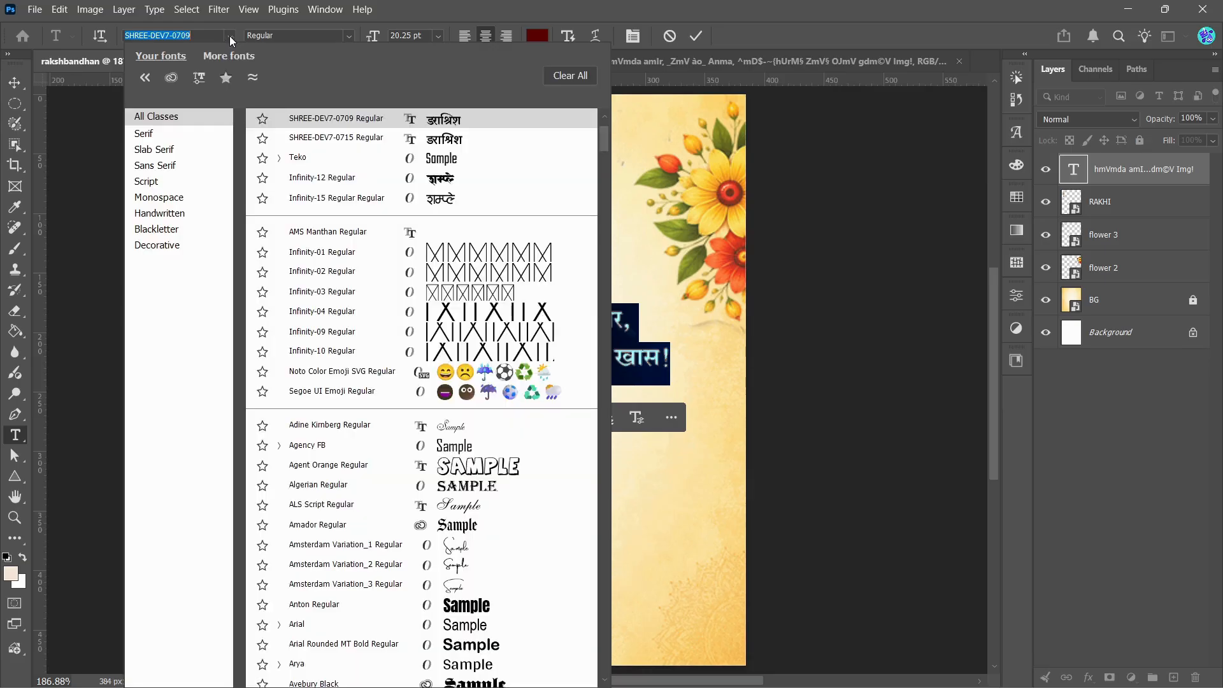
pyautogui.click(312, 164)
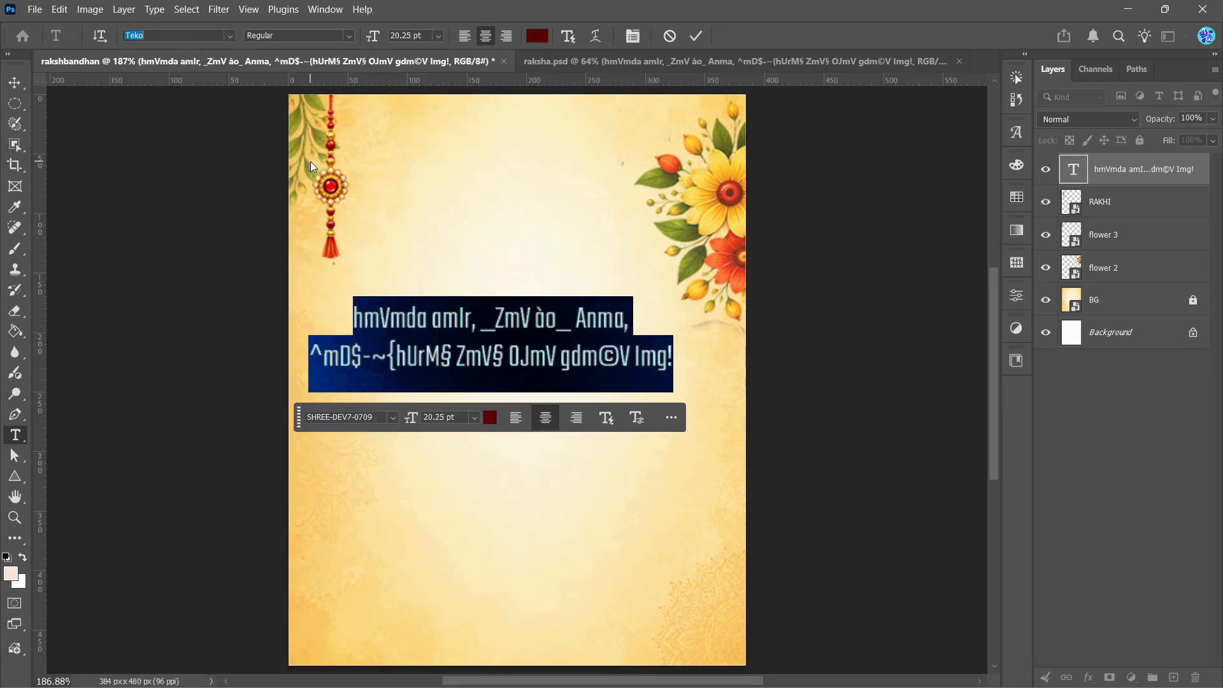
pyautogui.click(511, 341)
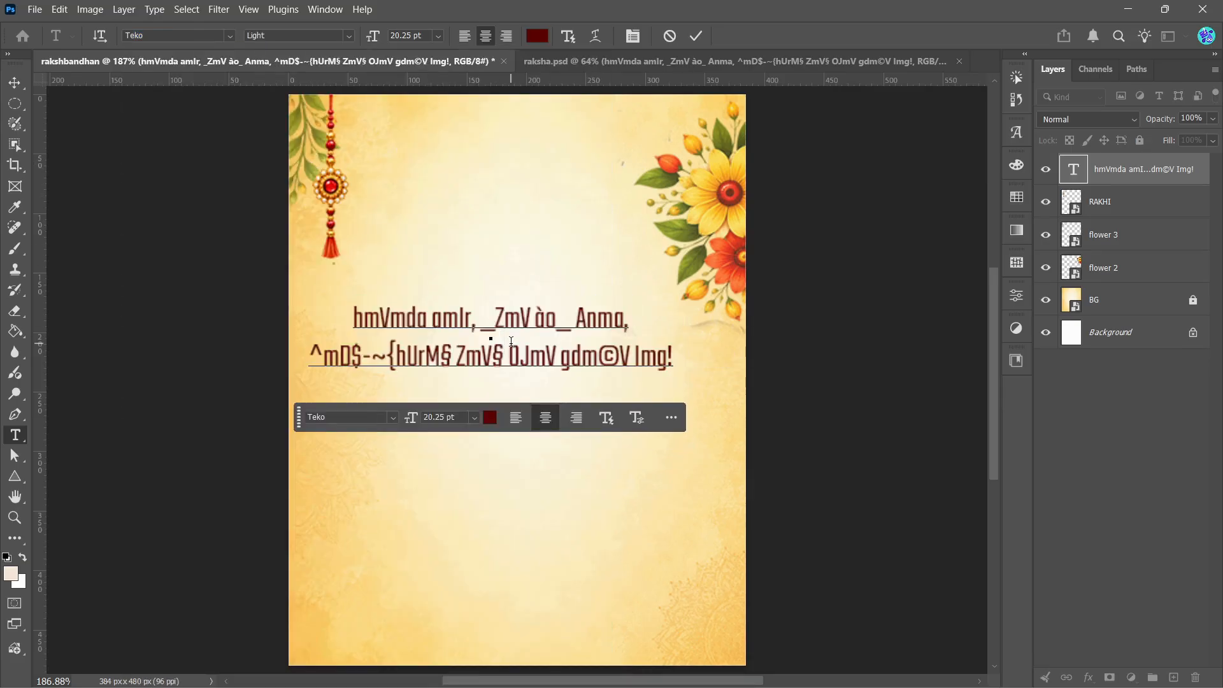
pyautogui.hotkey('ctrl', 'a')
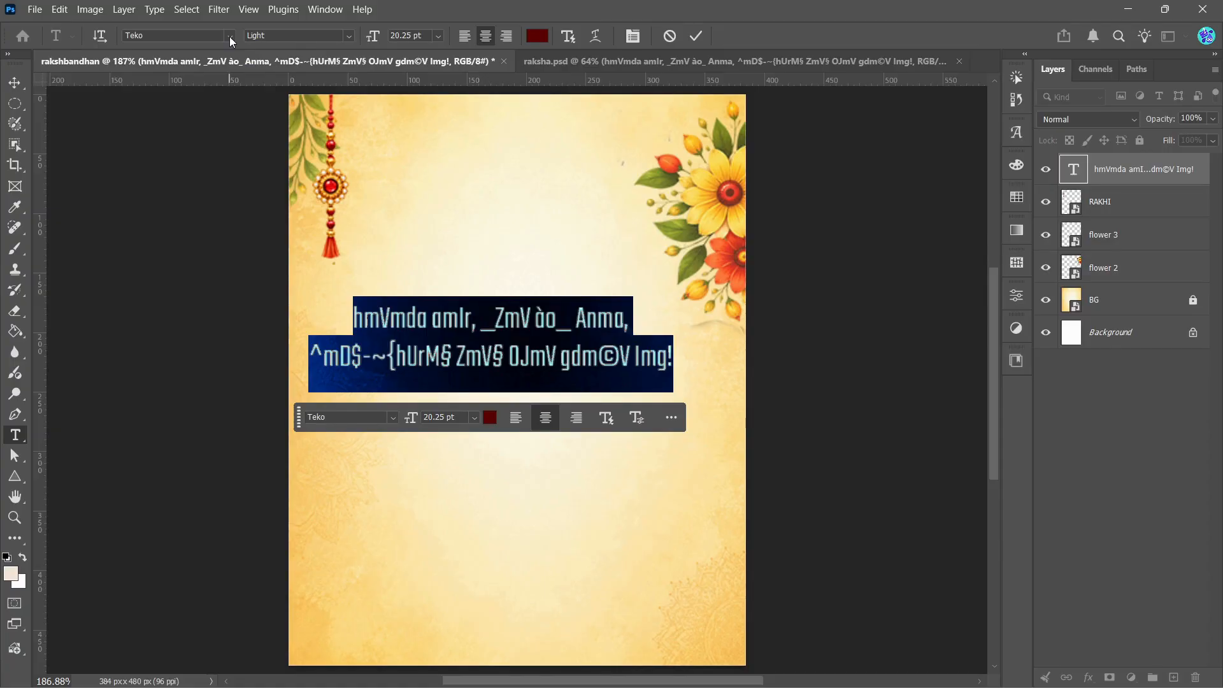
pyautogui.click(230, 37)
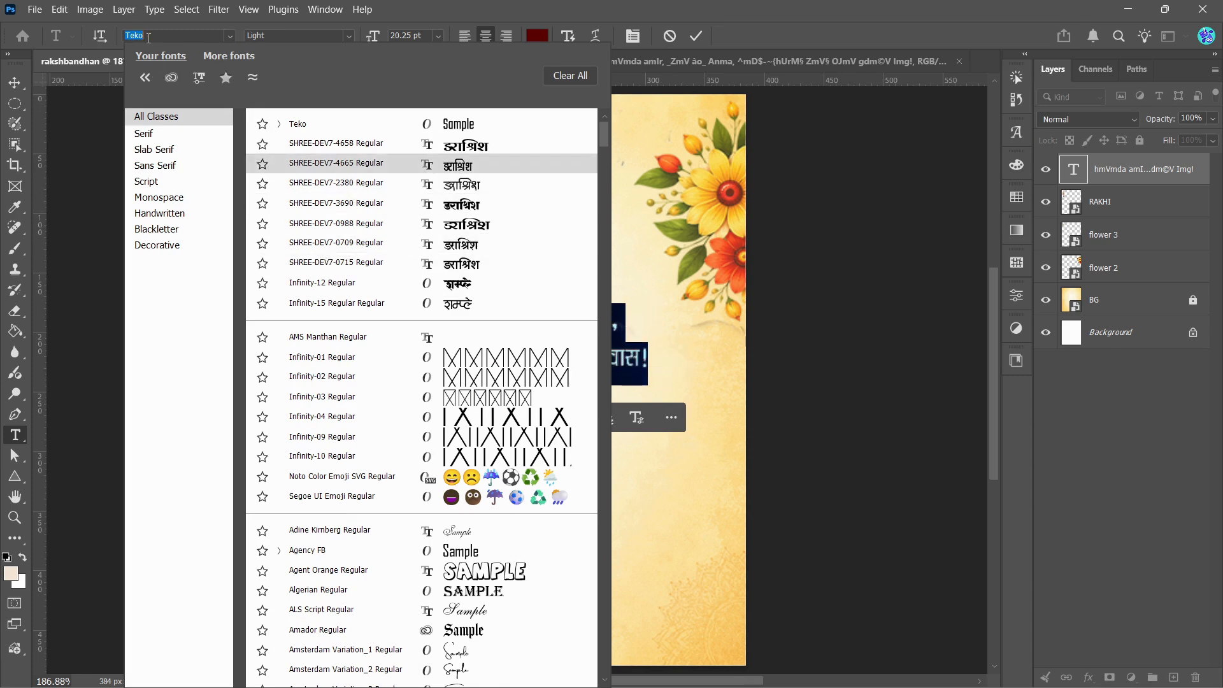
pyautogui.click(334, 242)
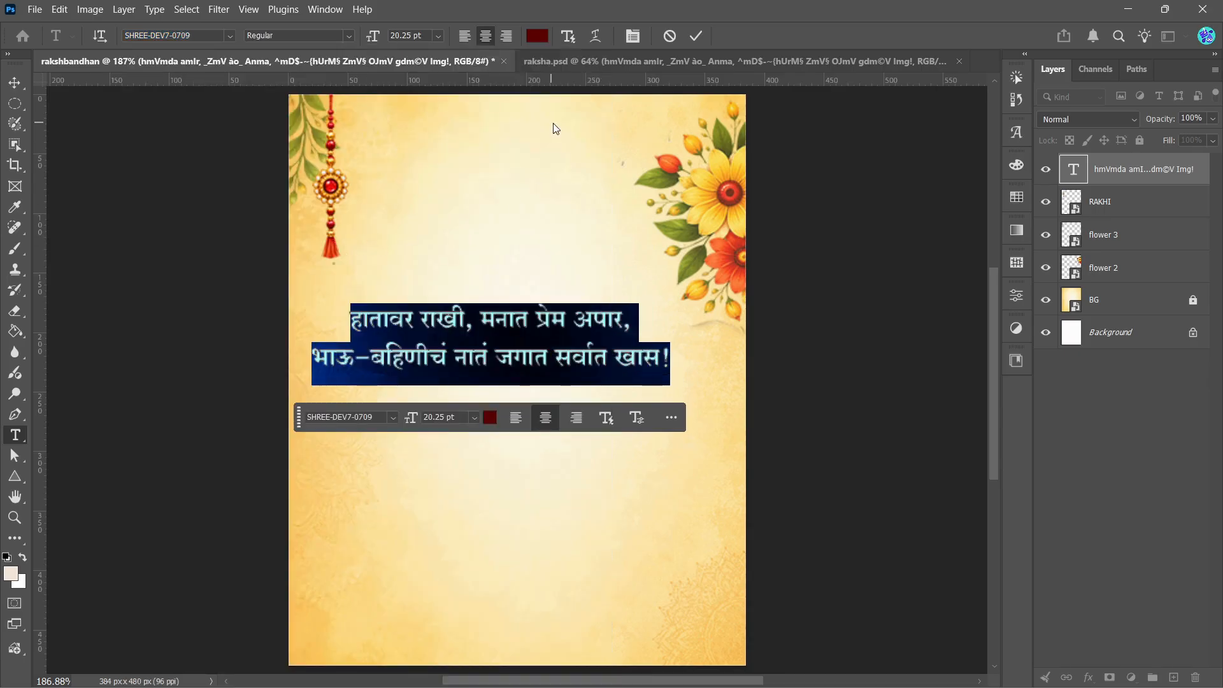
pyautogui.click(694, 37)
# Step: Scale the verse to about 61% and centre it near the canvas's top edge, between the rakhi and the flowers
pyautogui.press('v')
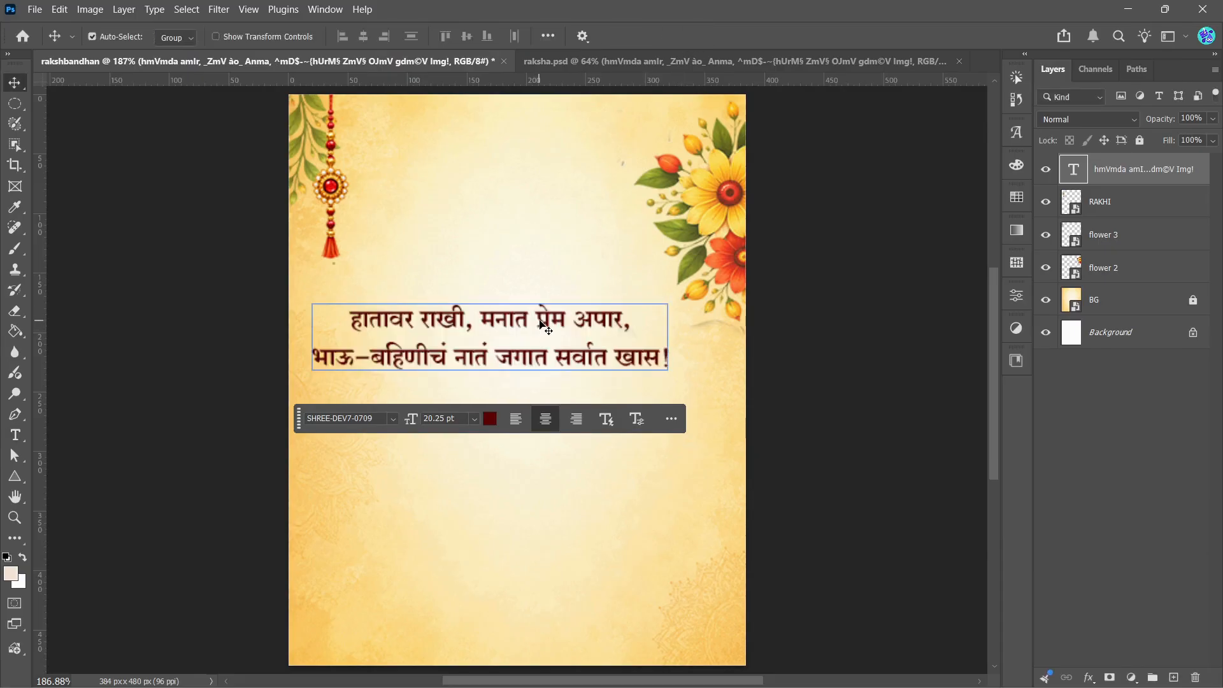
pyautogui.hotkey('ctrl', 't')
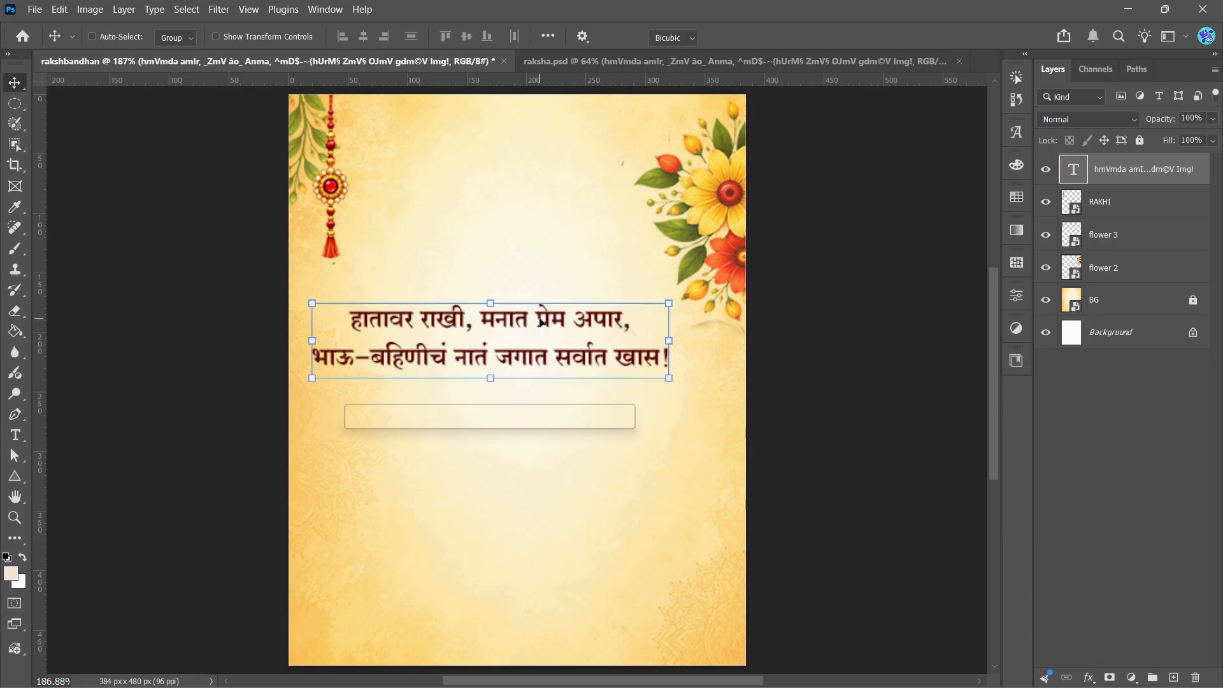
pyautogui.moveTo(312, 303); pyautogui.dragTo(461, 154)
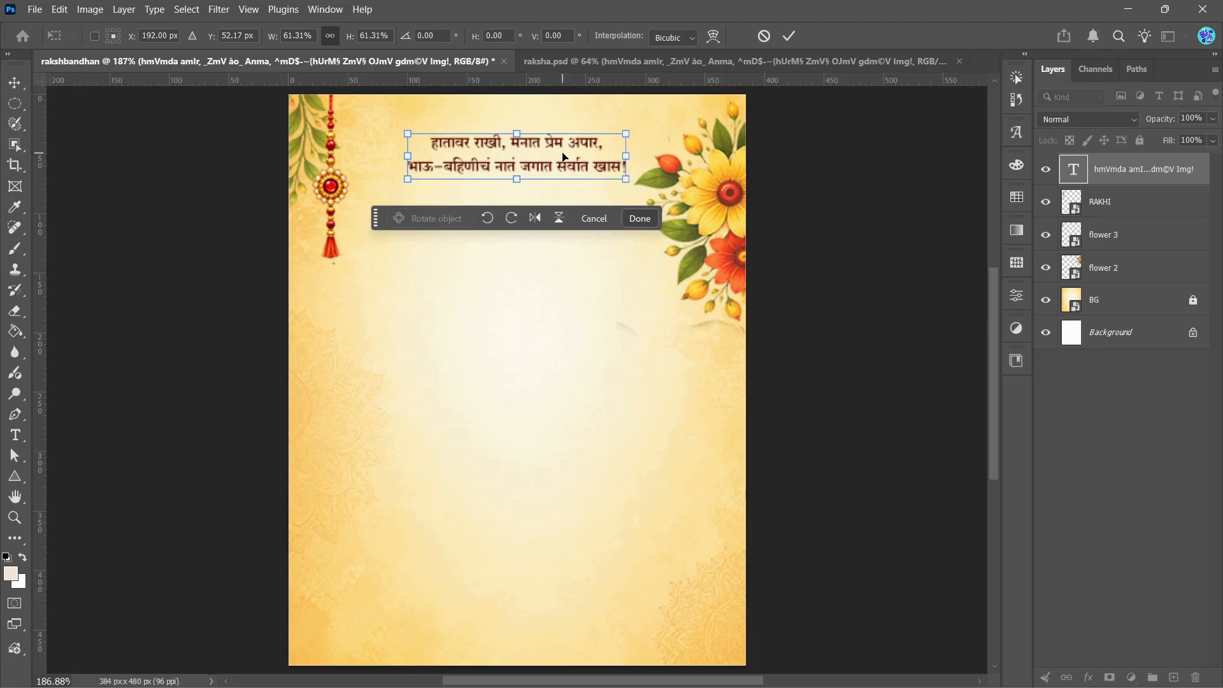
pyautogui.click(790, 35)
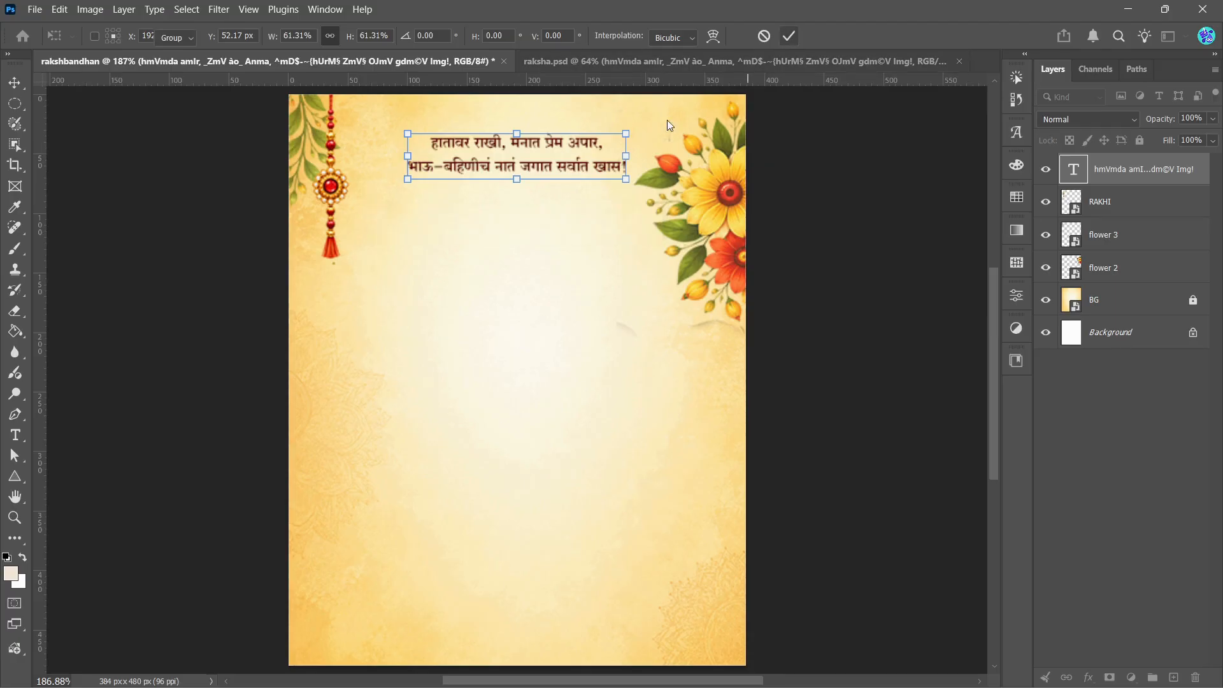
pyautogui.moveTo(496, 173); pyautogui.dragTo(502, 160)
pyautogui.click(205, 126)
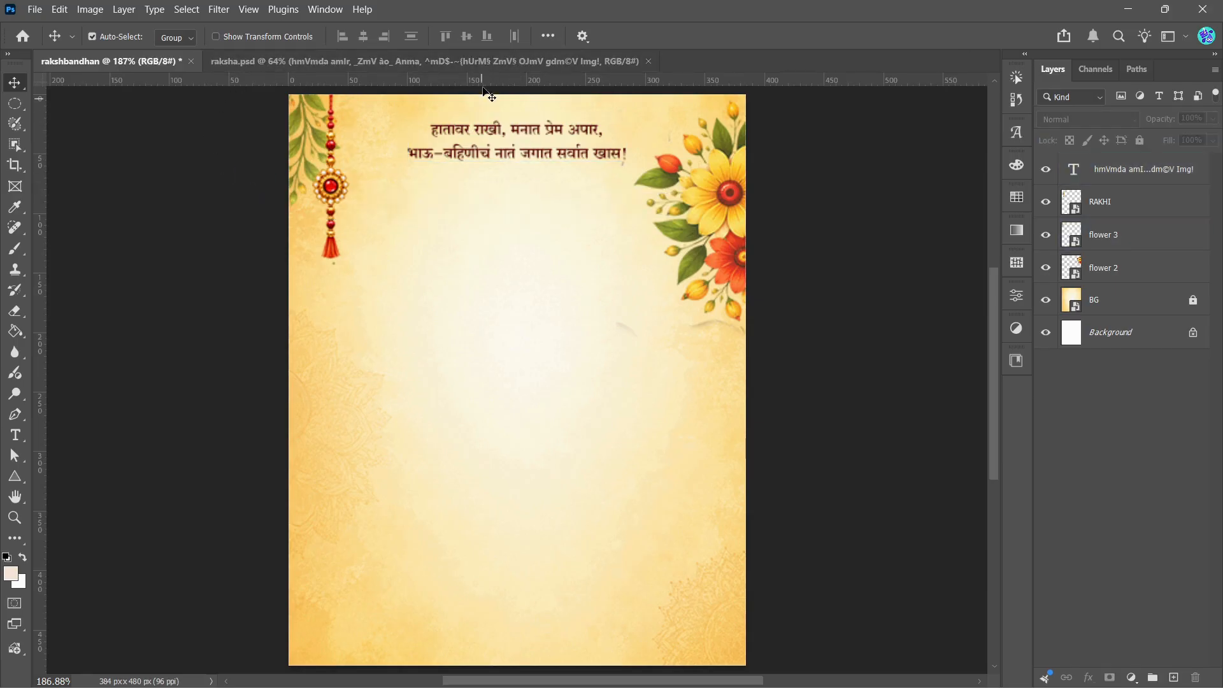
# Step: Examine the flower ornament under the verse in the raksha.psd reference and compare that area in rakshbandhan
pyautogui.click(487, 64)
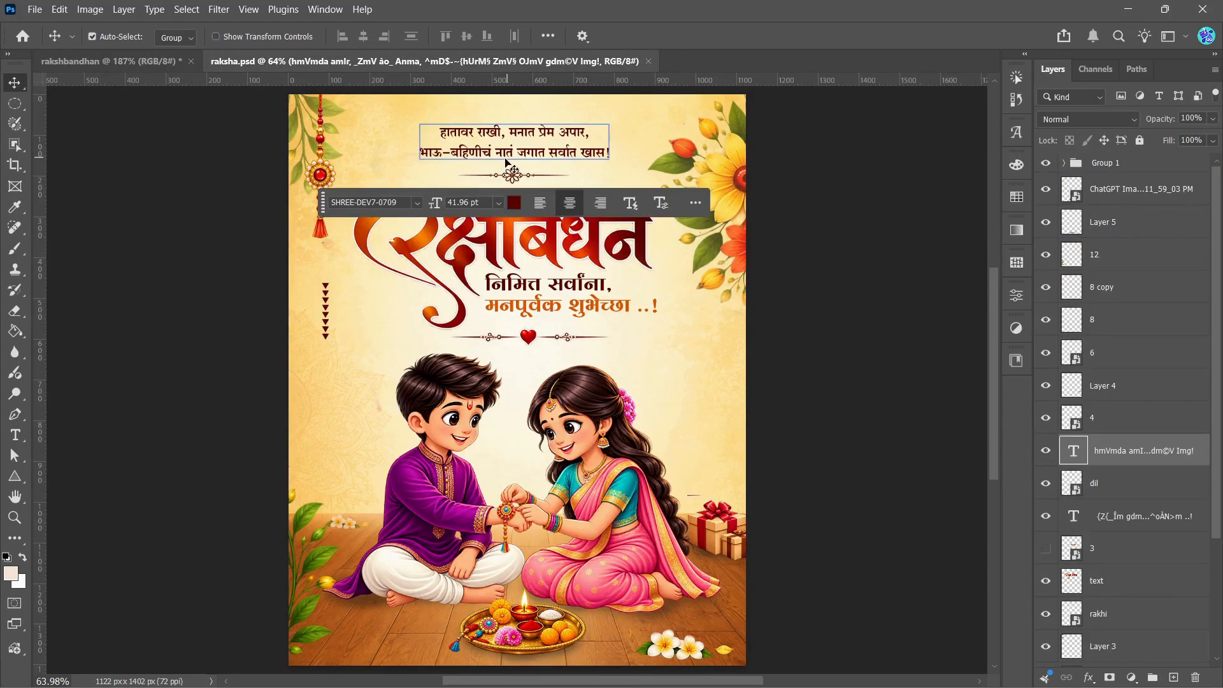
pyautogui.click(514, 178)
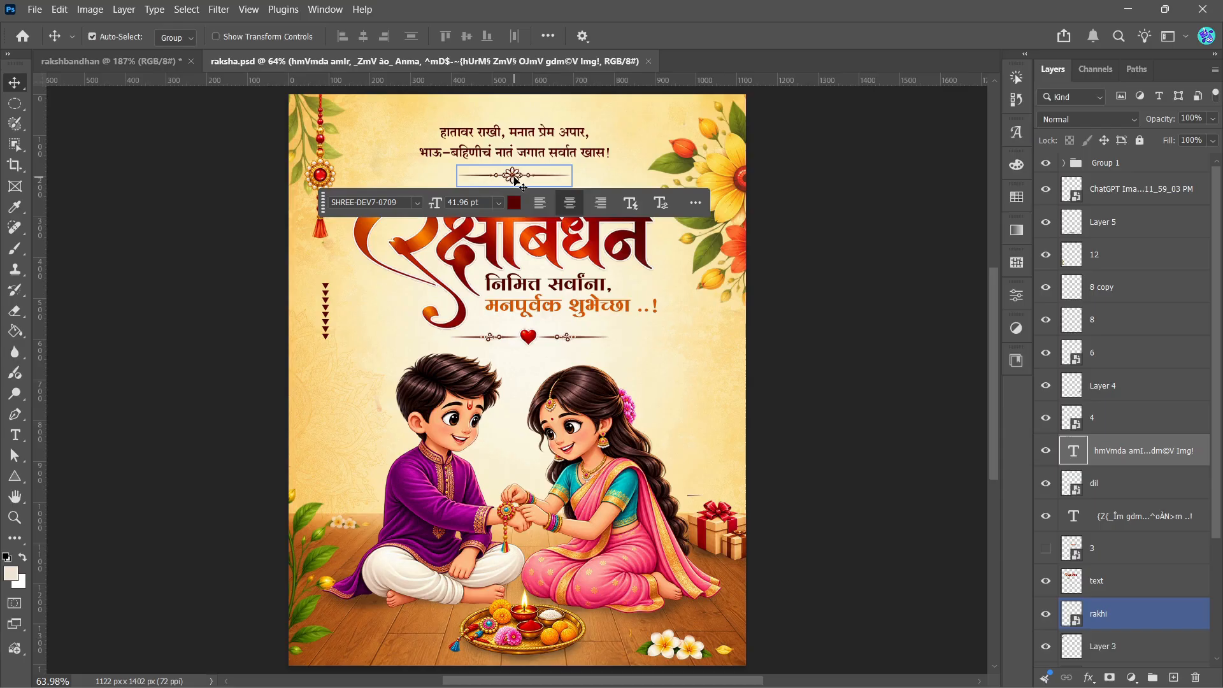
pyautogui.click(164, 61)
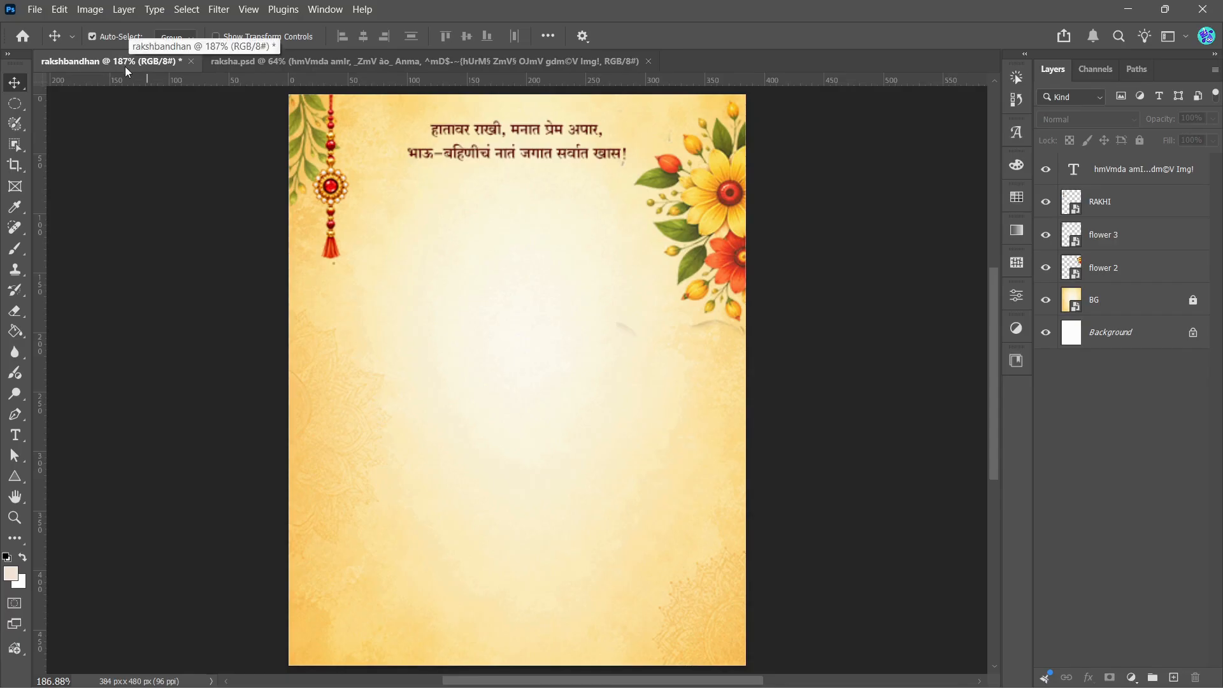
pyautogui.click(537, 154)
pyautogui.scroll(-1, 538, 154)
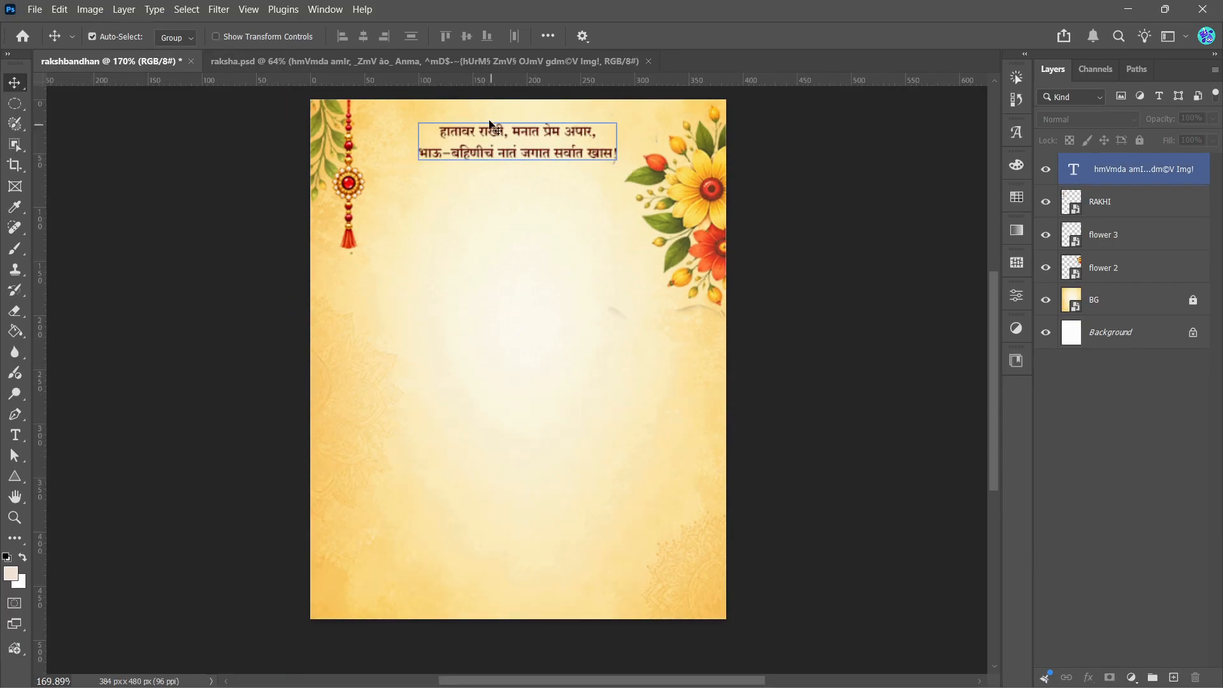
pyautogui.click(483, 102)
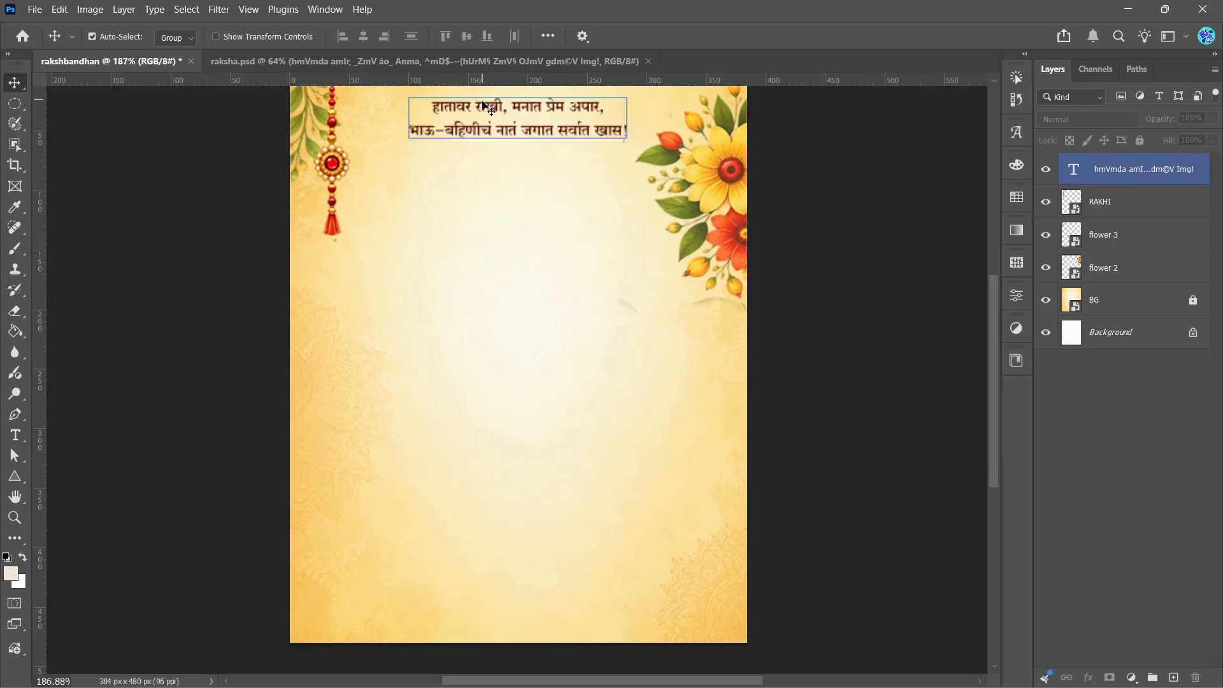
pyautogui.scroll(-1, 554, 134)
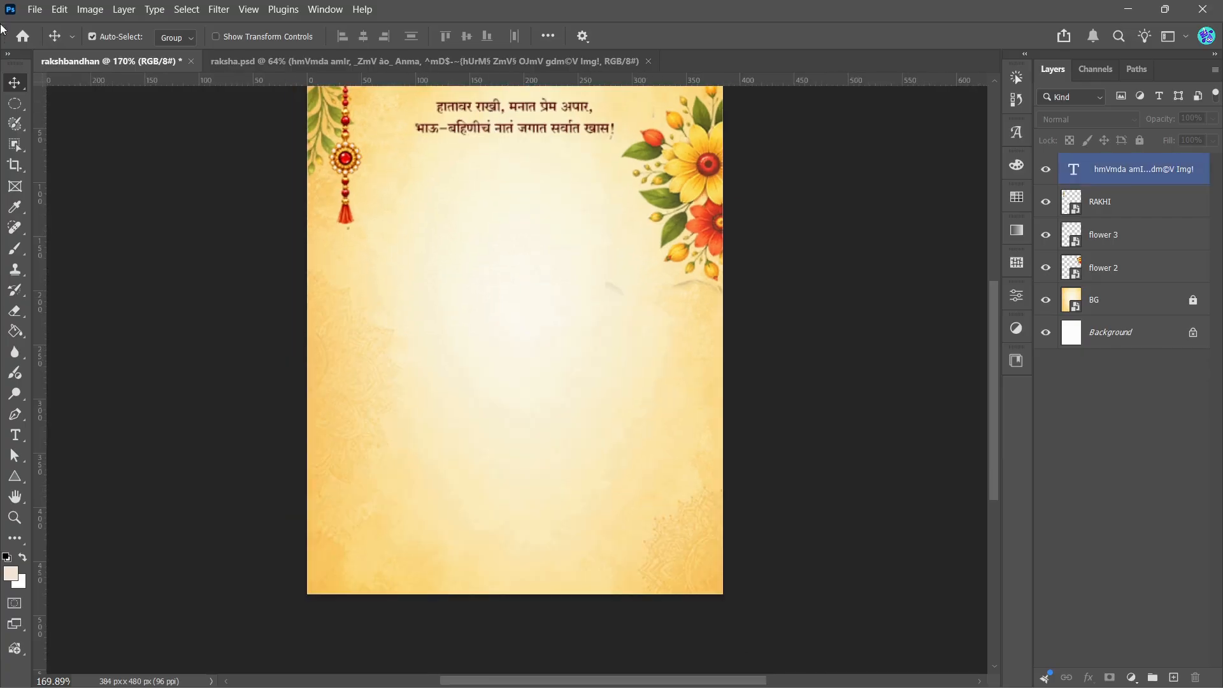
pyautogui.scroll(2, 987, 300)
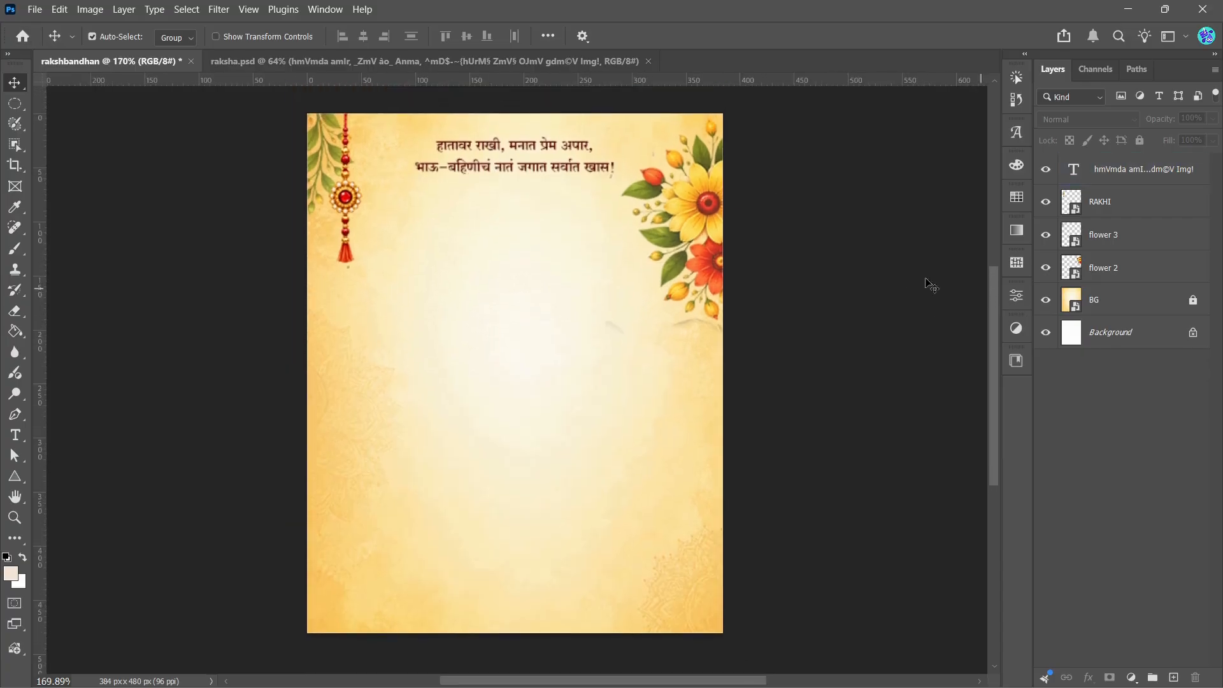
# Step: Place the FLOWER DESIGN image in rakshbandhan and convert its layer to a smart object
pyautogui.click(34, 10)
pyautogui.click(98, 325)
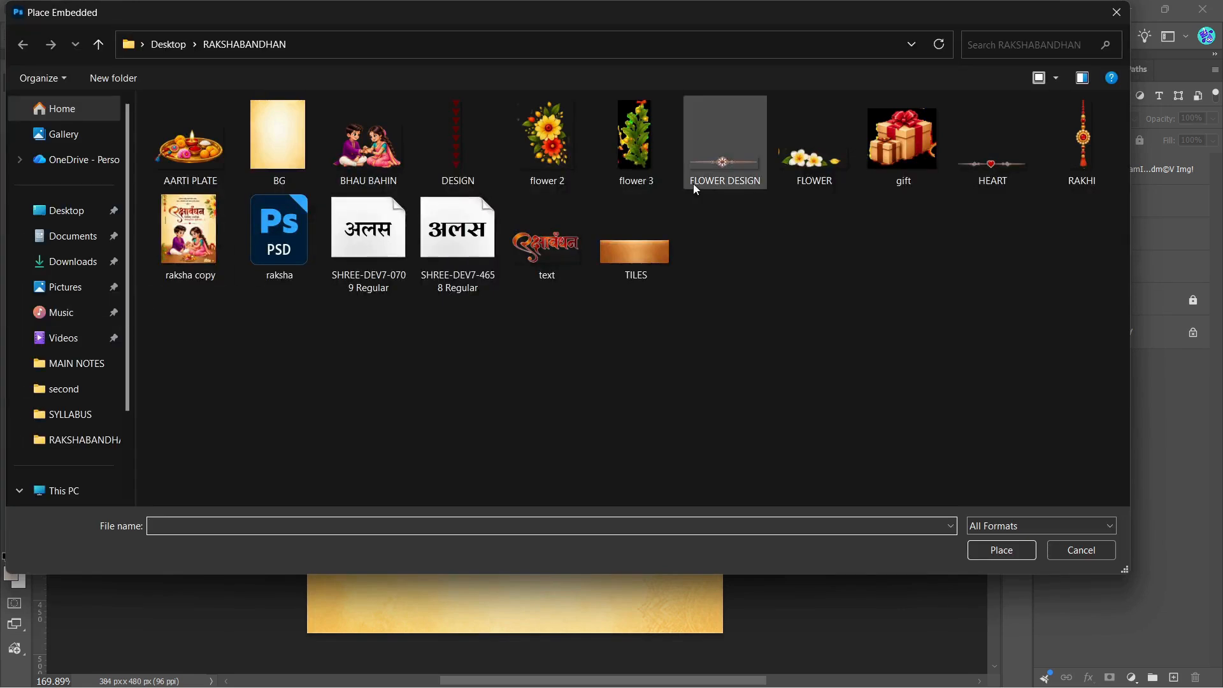
pyautogui.click(710, 162)
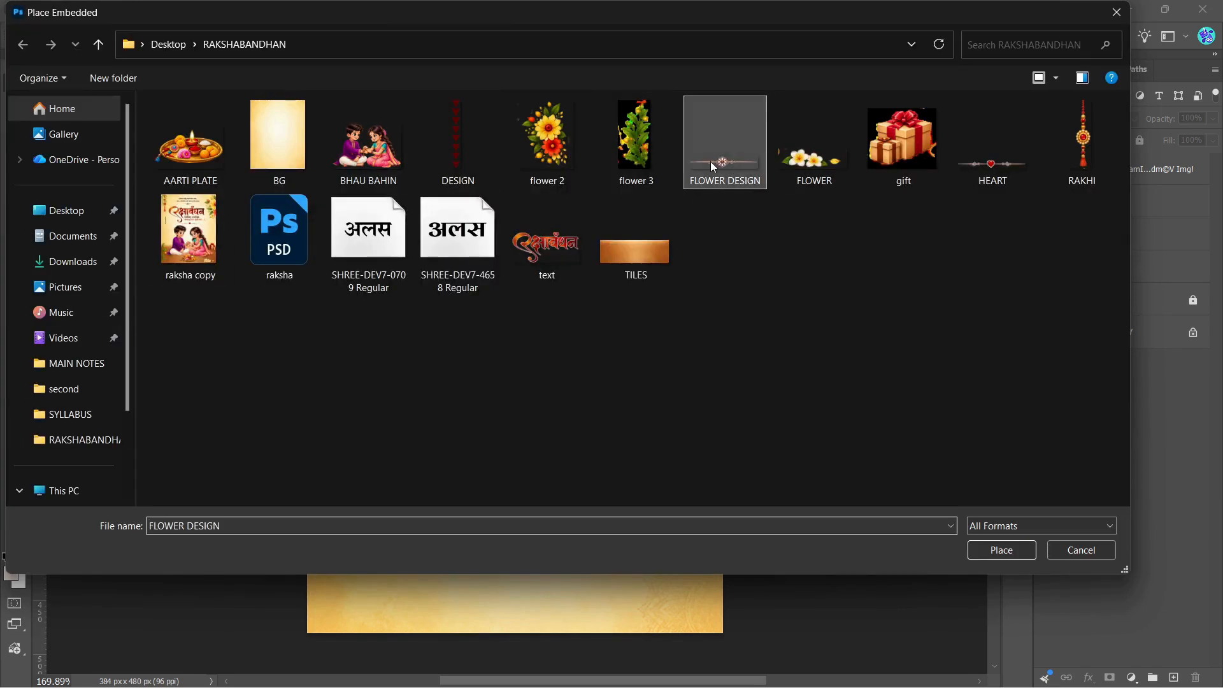
pyautogui.click(988, 549)
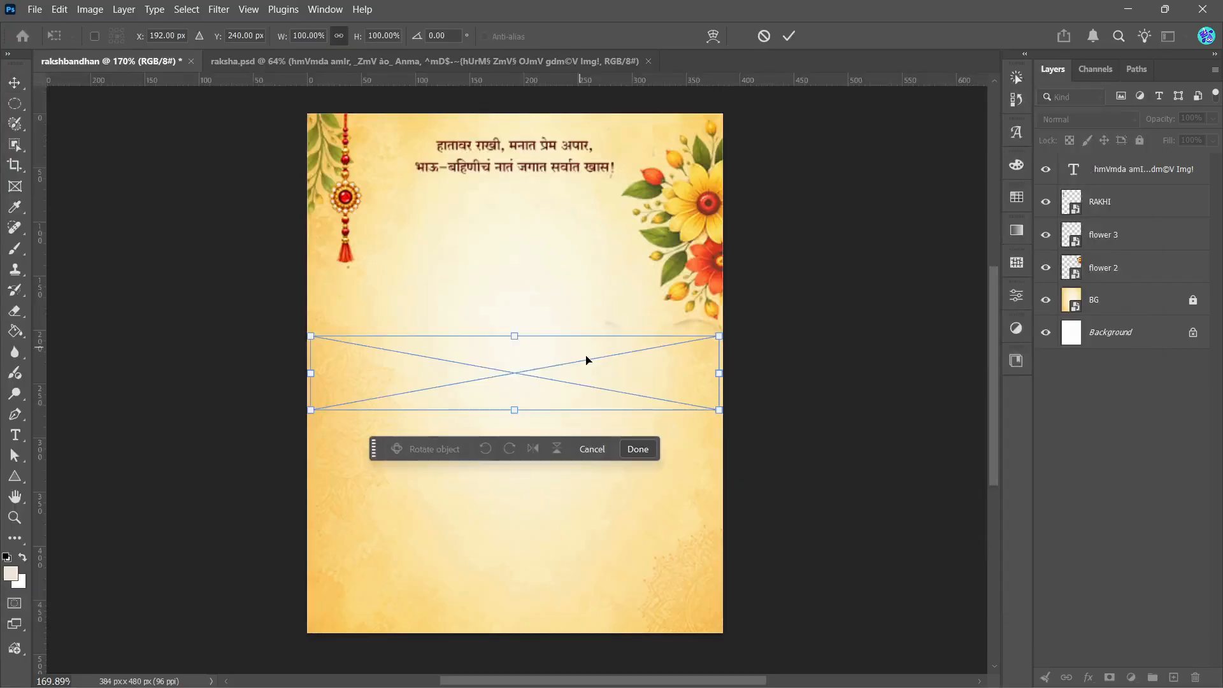
pyautogui.click(789, 35)
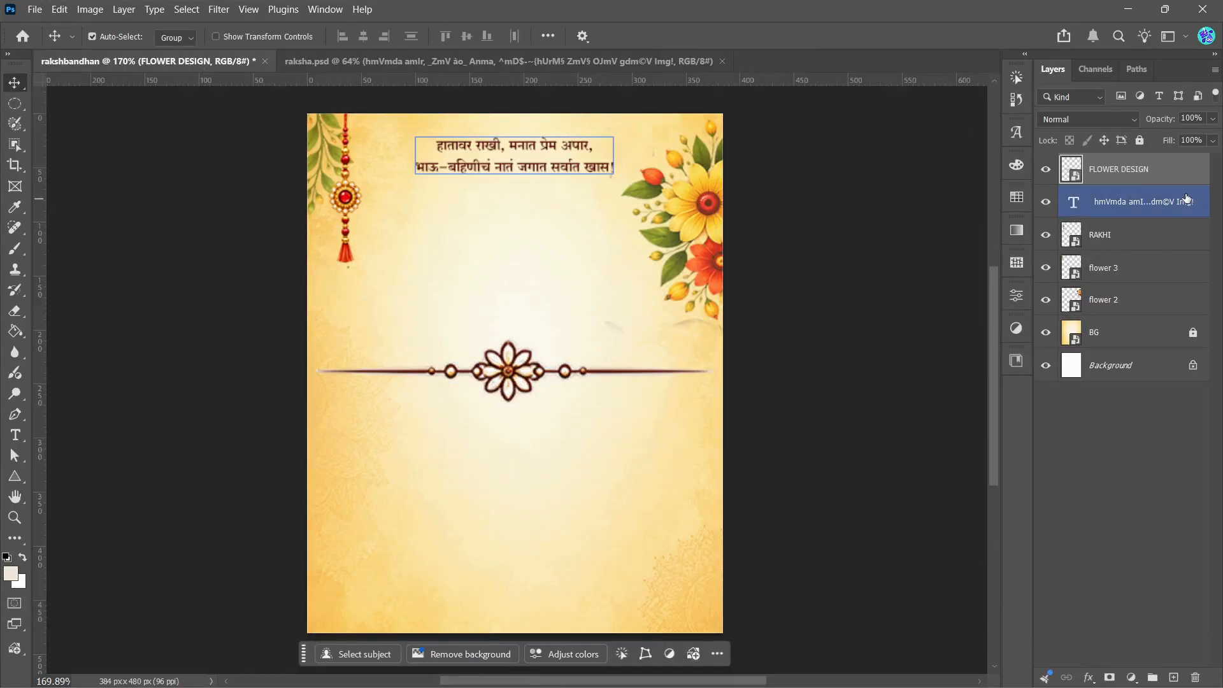
pyautogui.rightClick(1049, 171)
pyautogui.click(1133, 464)
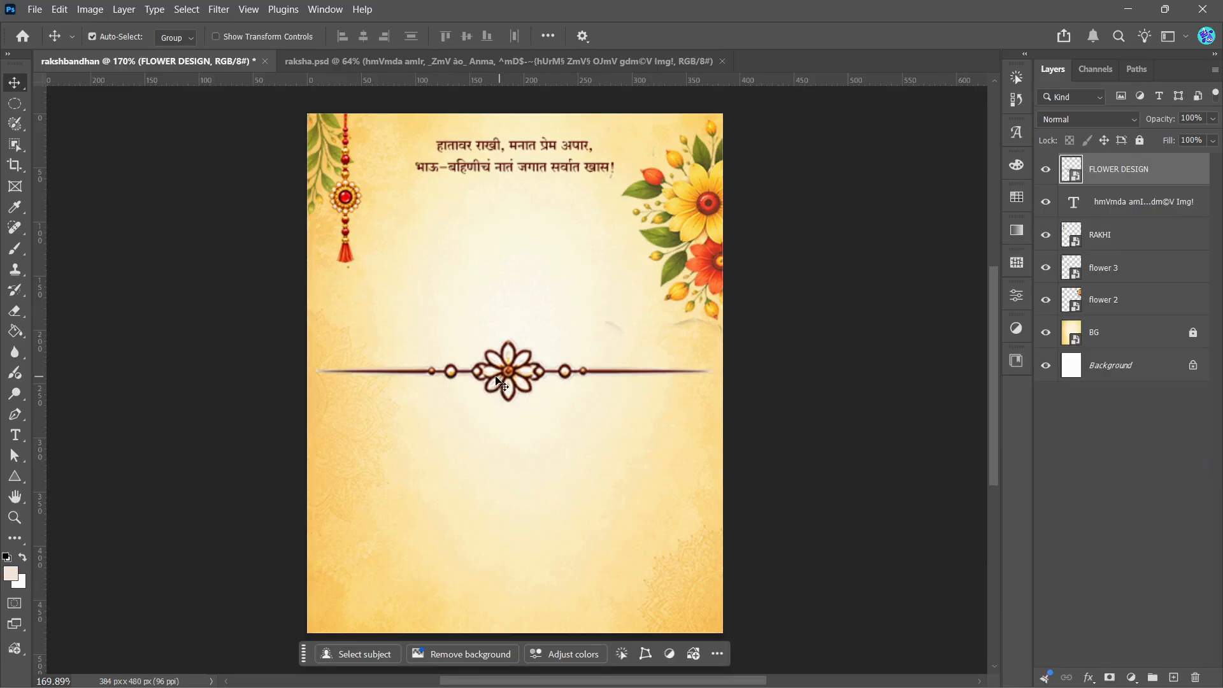
# Step: Scale the flower ornament to about 32% and centre it directly beneath the verse
pyautogui.hotkey('ctrl', 't')
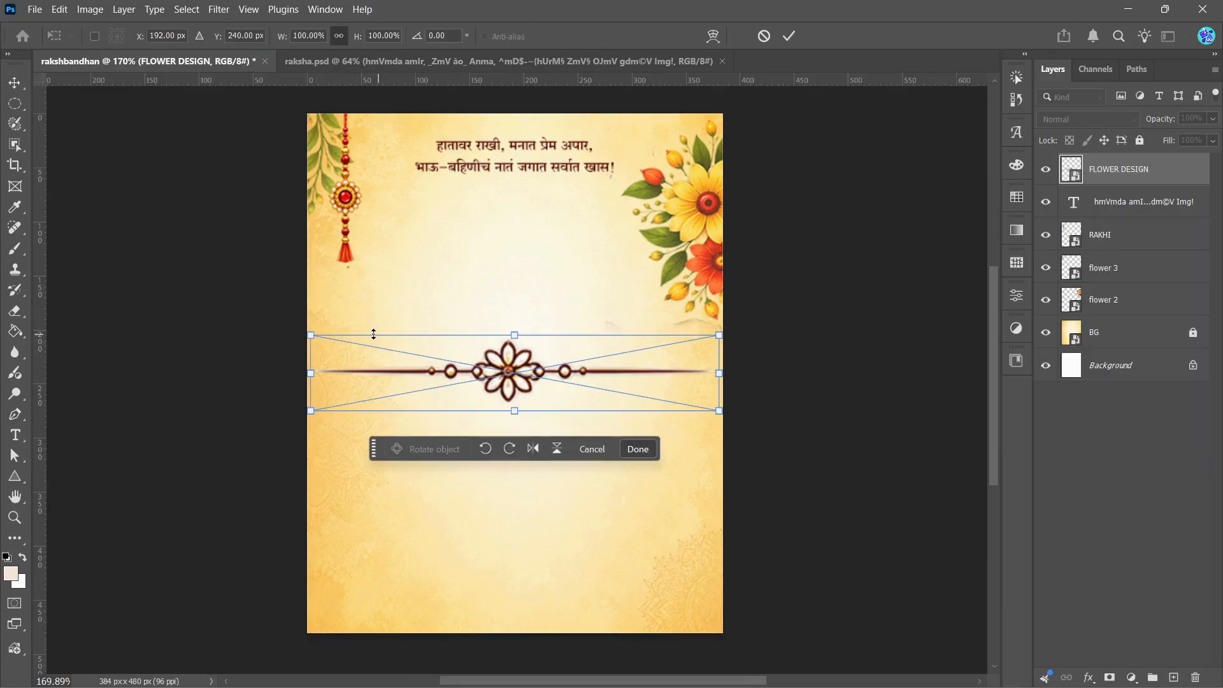
pyautogui.moveTo(311, 337); pyautogui.dragTo(510, 201)
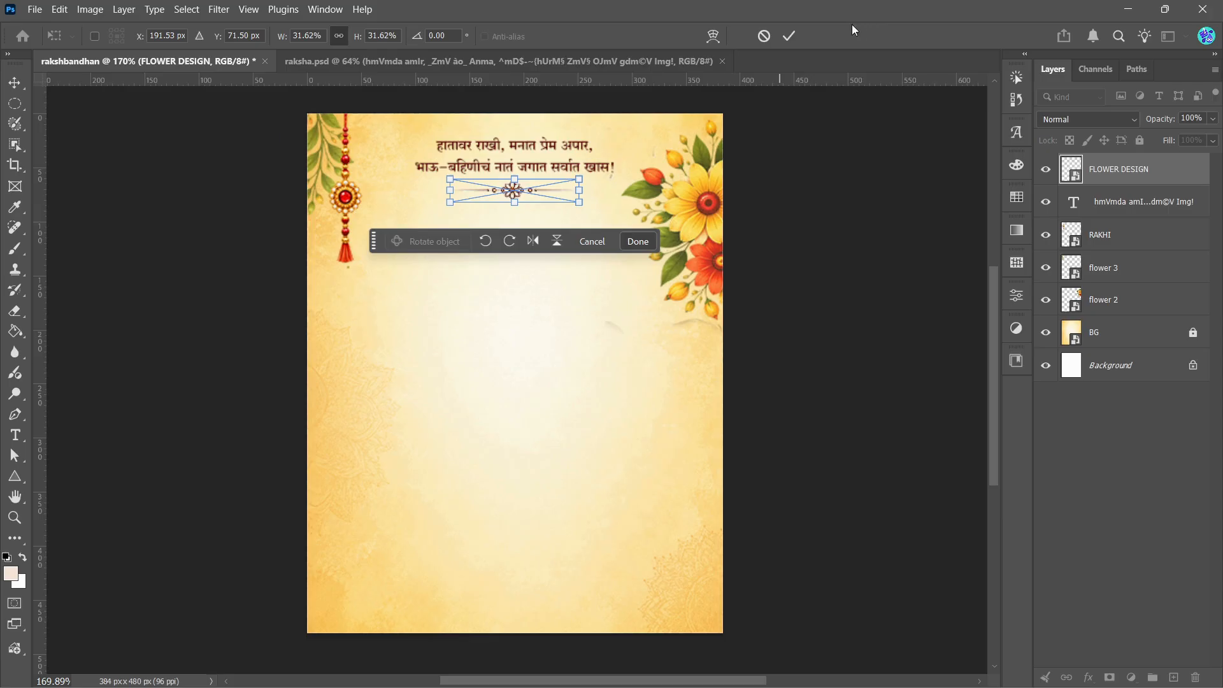
pyautogui.click(790, 38)
pyautogui.click(816, 263)
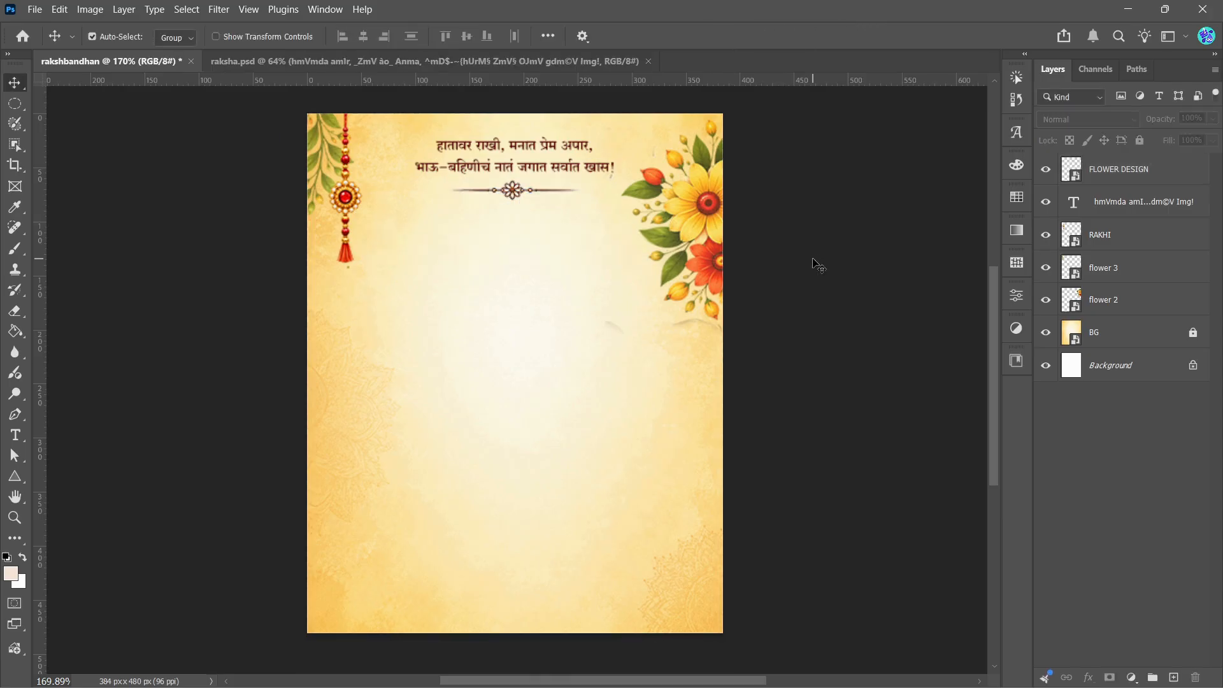
# Step: Check the title in the raksha.psd reference, then place the text image in rakshbandhan and convert its layer to a smart object
pyautogui.click(289, 62)
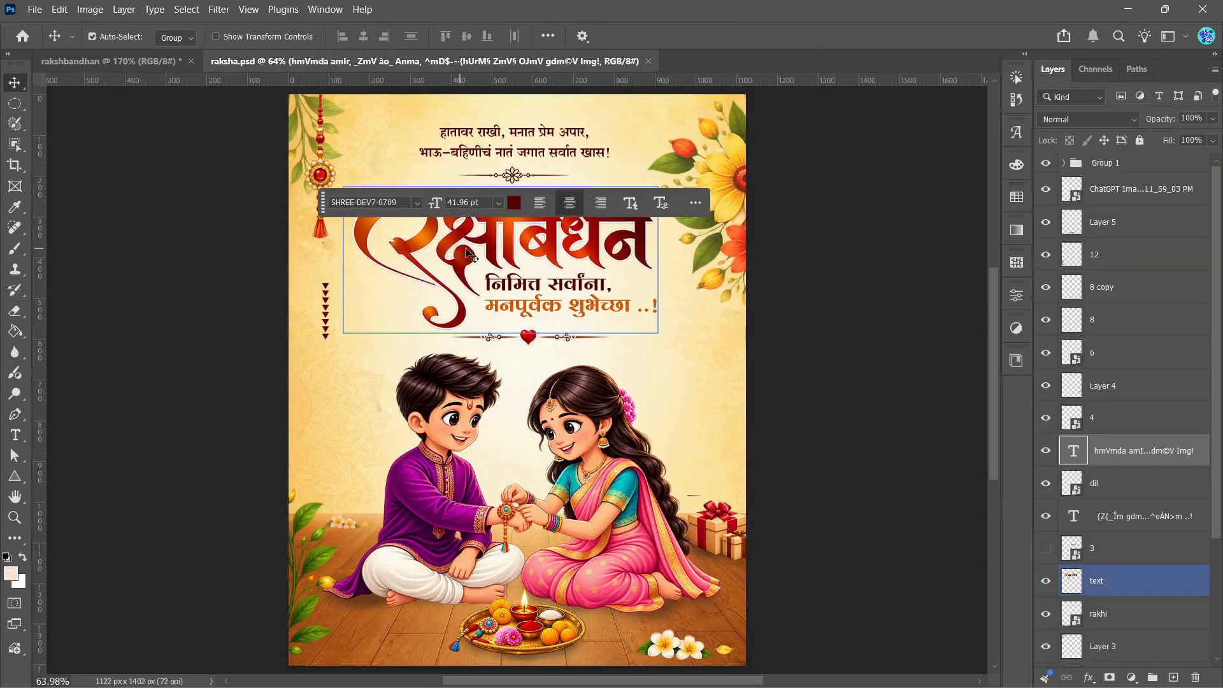
pyautogui.click(85, 62)
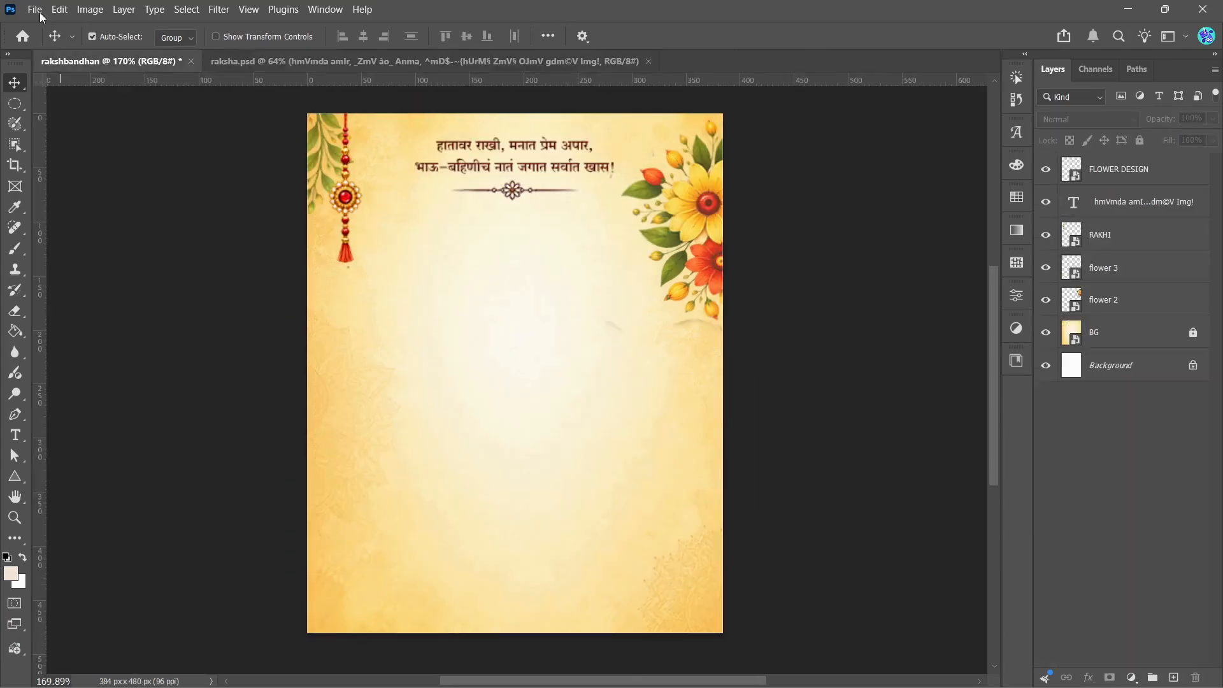
pyautogui.click(35, 9)
pyautogui.click(105, 326)
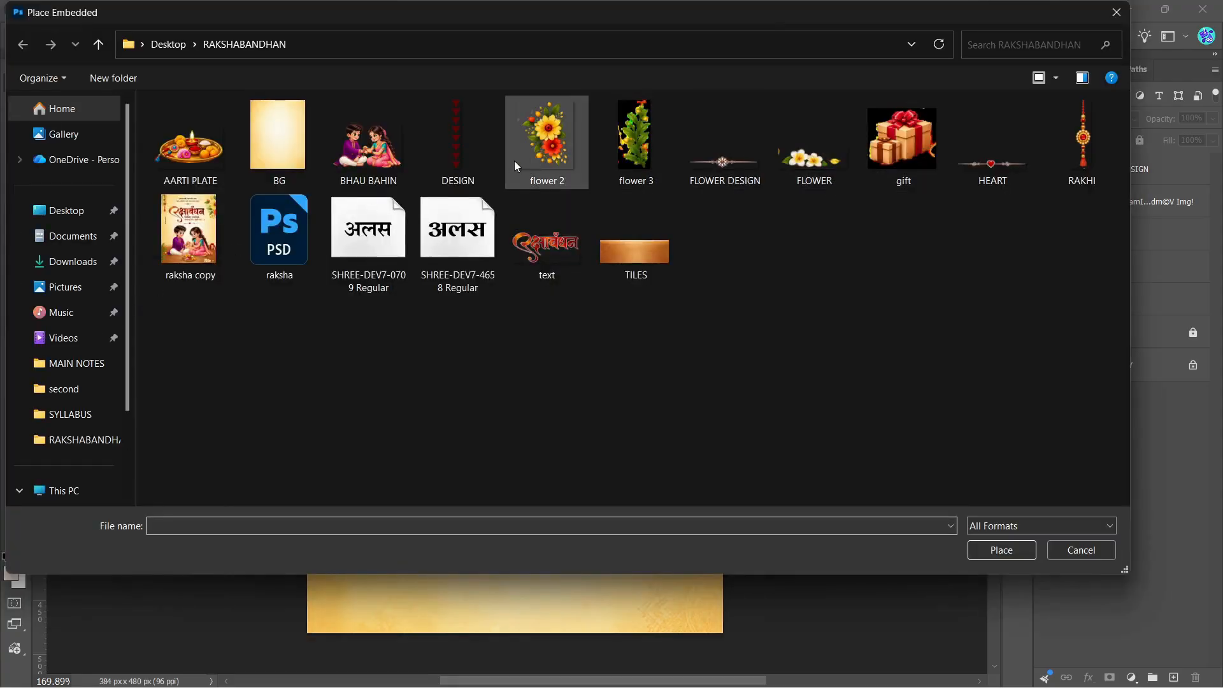
pyautogui.click(545, 253)
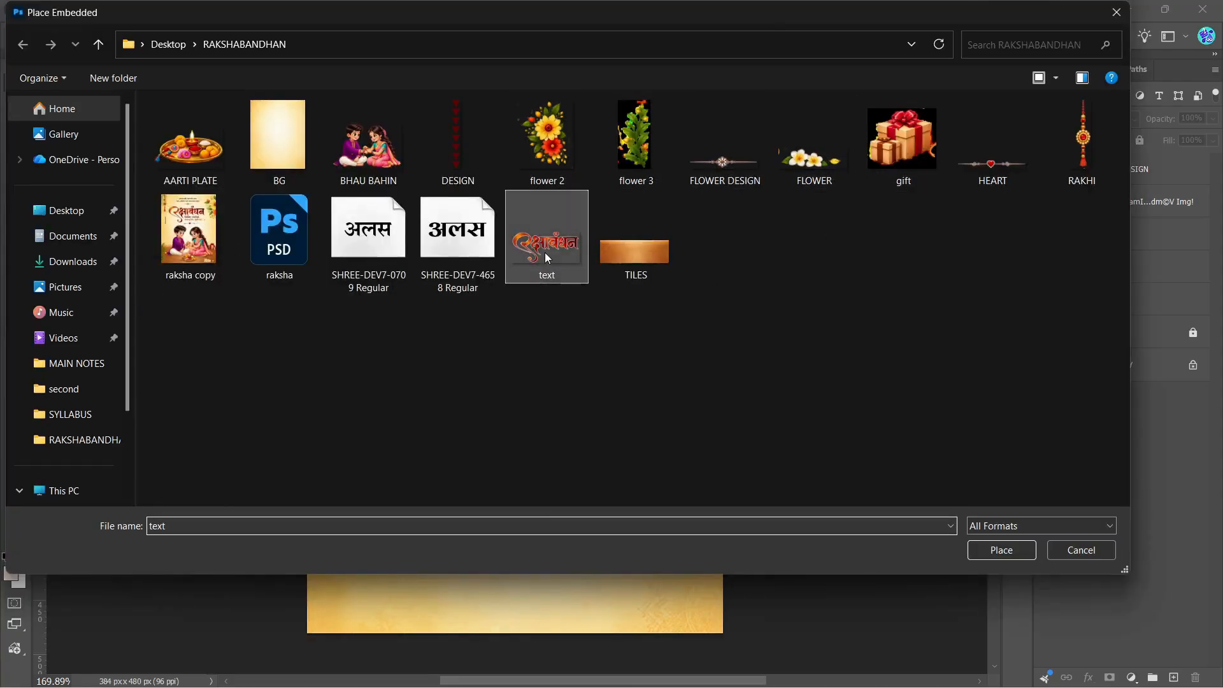
pyautogui.click(977, 551)
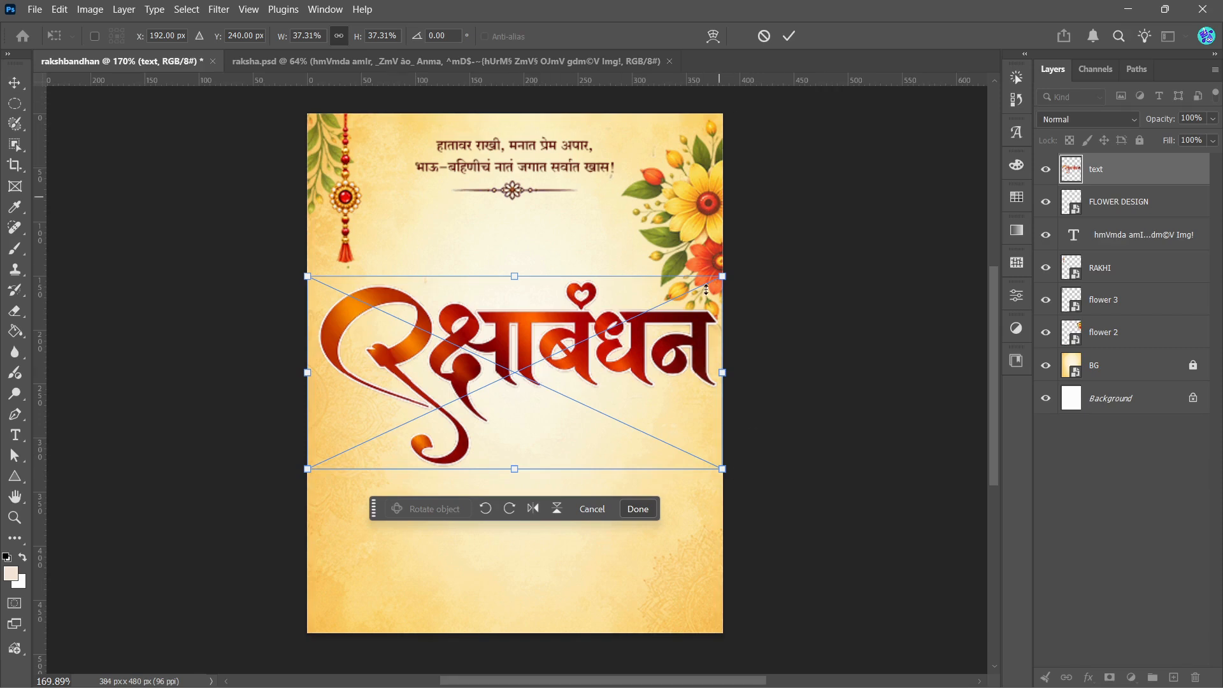
pyautogui.click(788, 36)
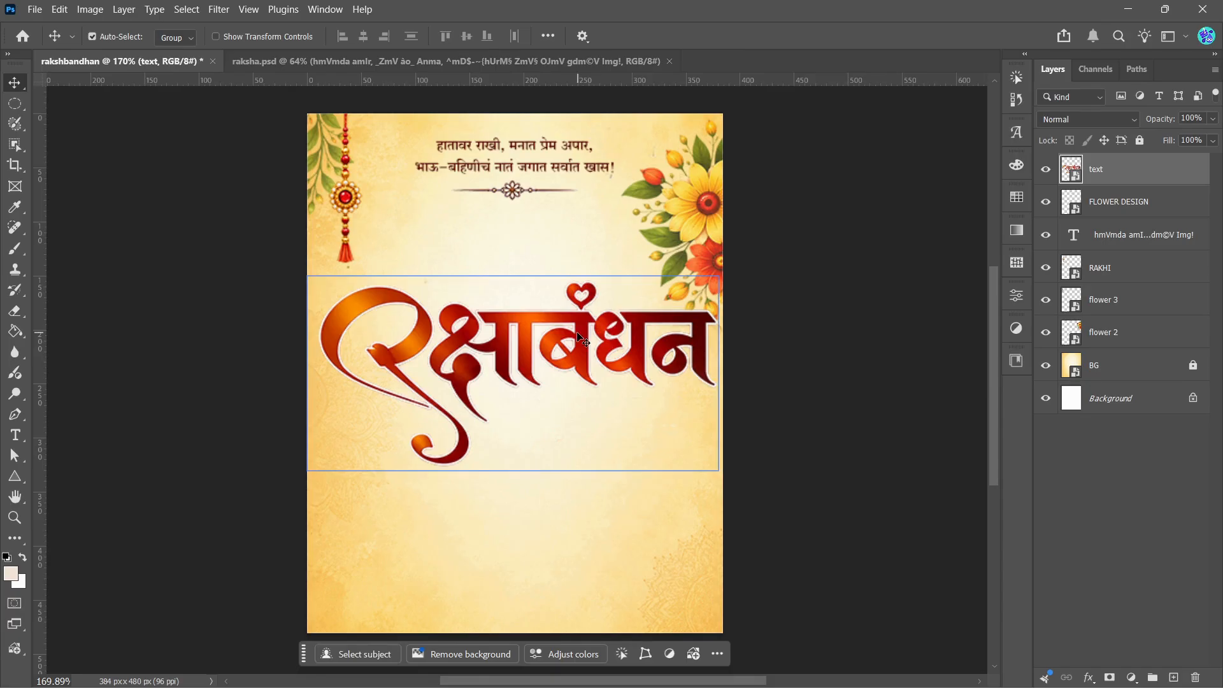
pyautogui.rightClick(1106, 171)
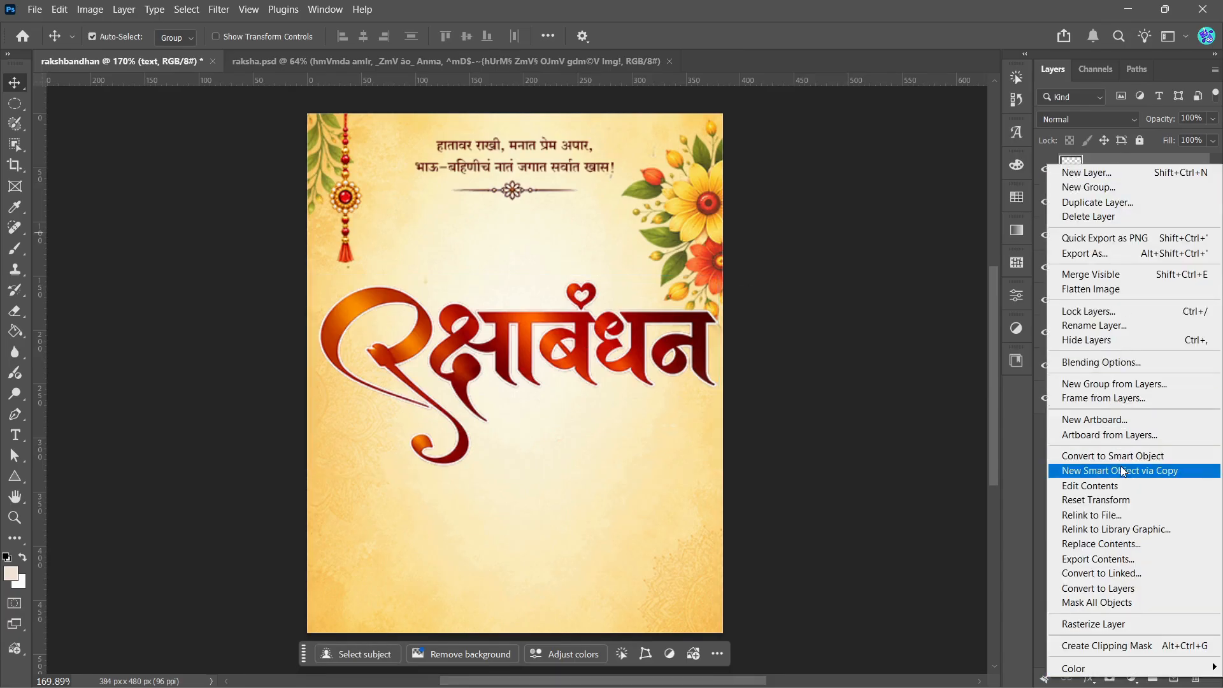
pyautogui.click(1113, 458)
pyautogui.click(572, 332)
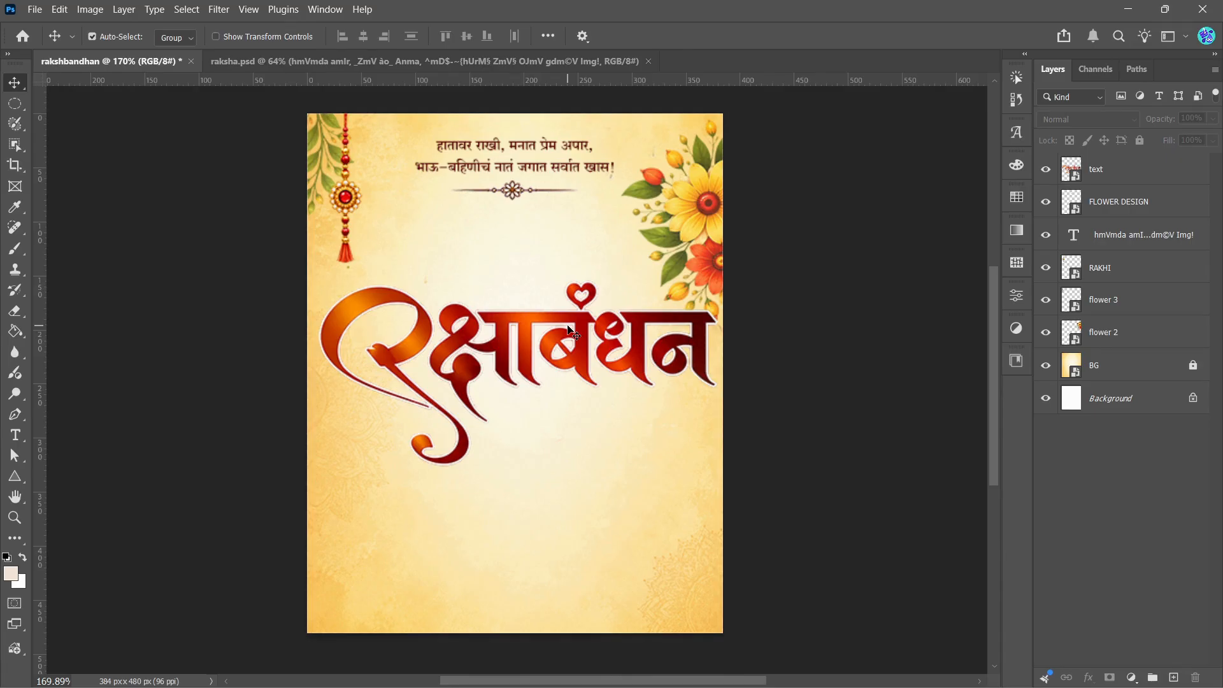
# Step: Scale the रक्षाबंधन title to about 65% and position it beneath the flower ornament, between the rakhi and the flowers
pyautogui.click(574, 332)
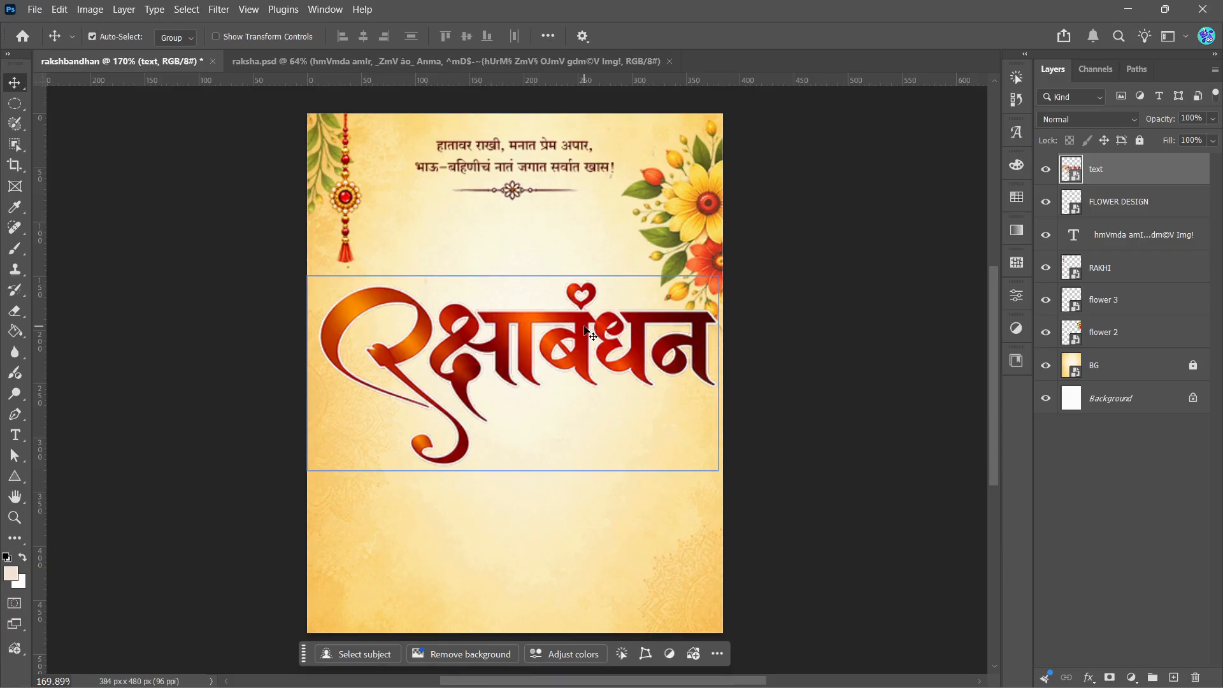
pyautogui.hotkey('ctrl', 't')
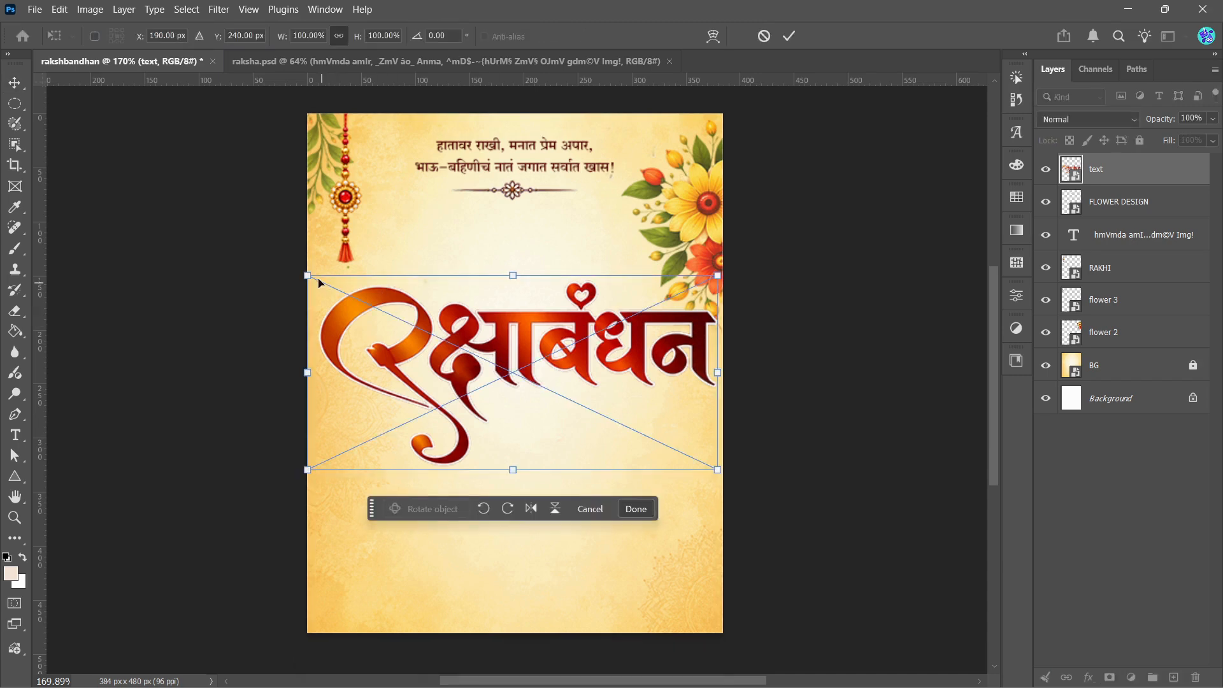
pyautogui.moveTo(308, 276); pyautogui.dragTo(469, 352)
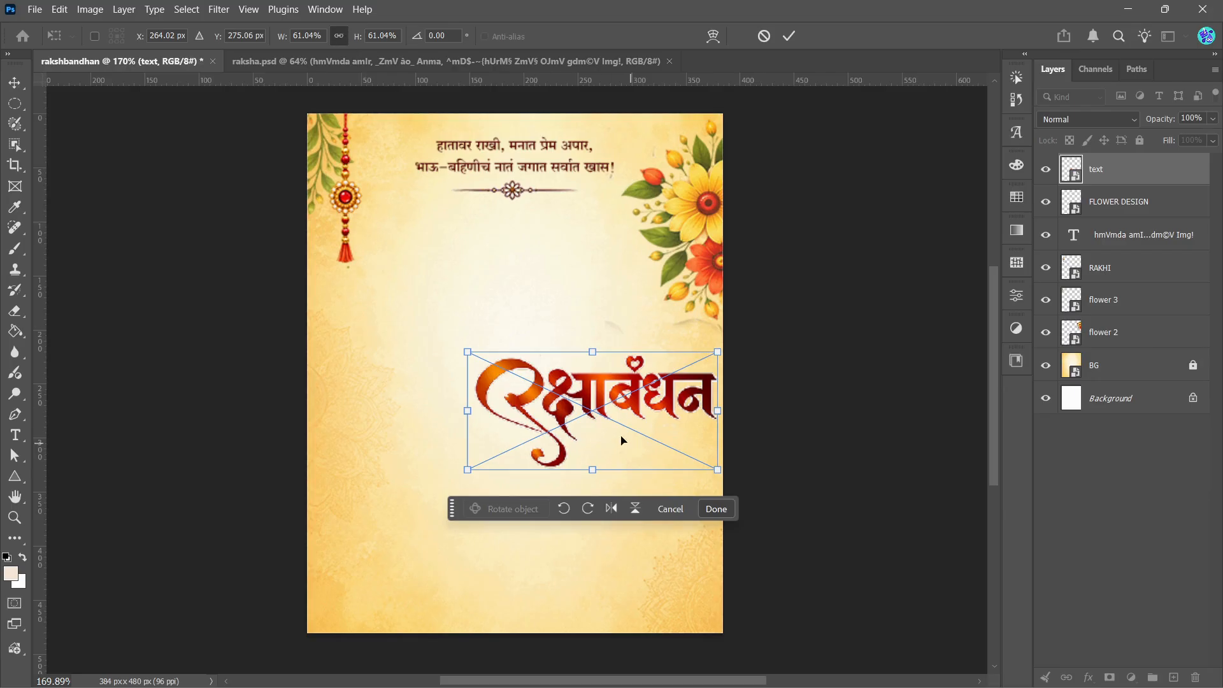
pyautogui.moveTo(597, 395); pyautogui.dragTo(505, 251)
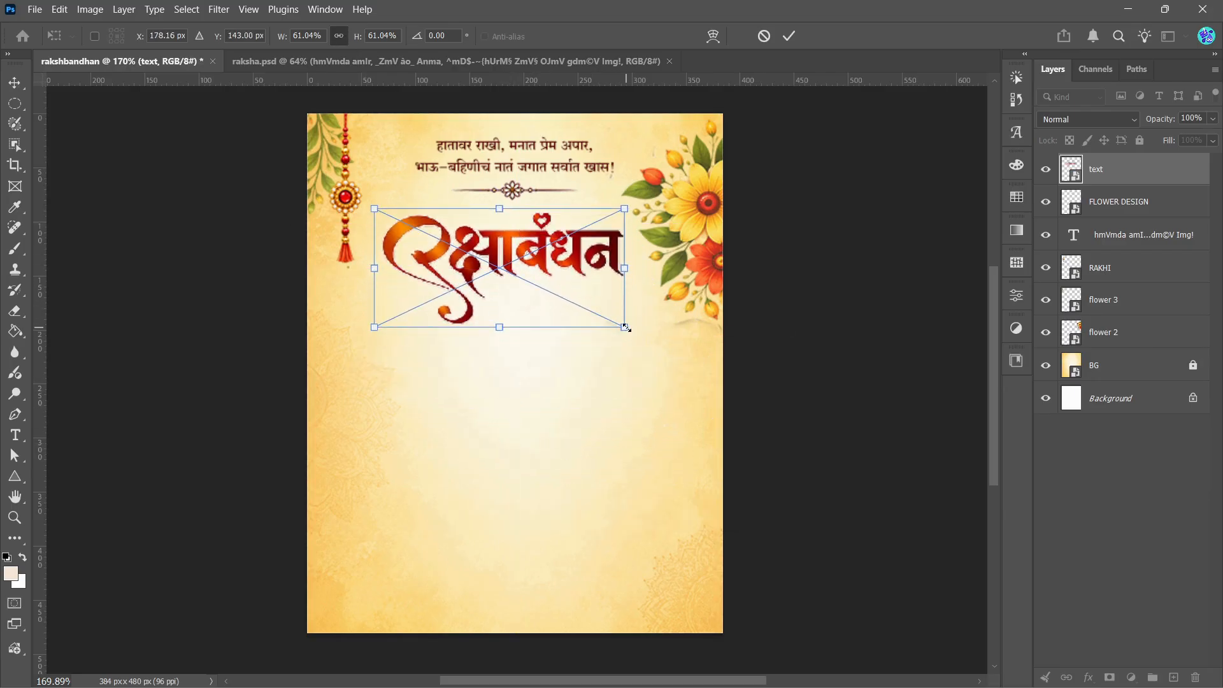
pyautogui.moveTo(625, 334); pyautogui.dragTo(642, 342)
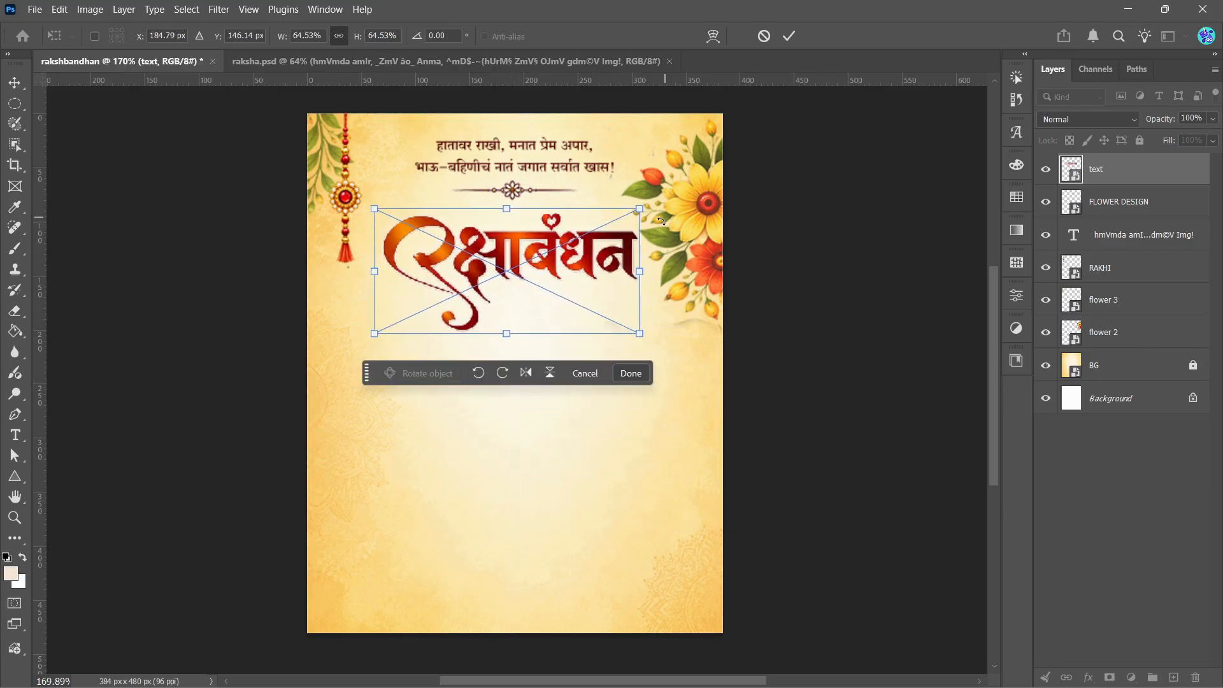
pyautogui.click(790, 36)
# Step: Move the flower 2 image slightly up and further past the canvas's right edge, clear of the title
pyautogui.click(683, 194)
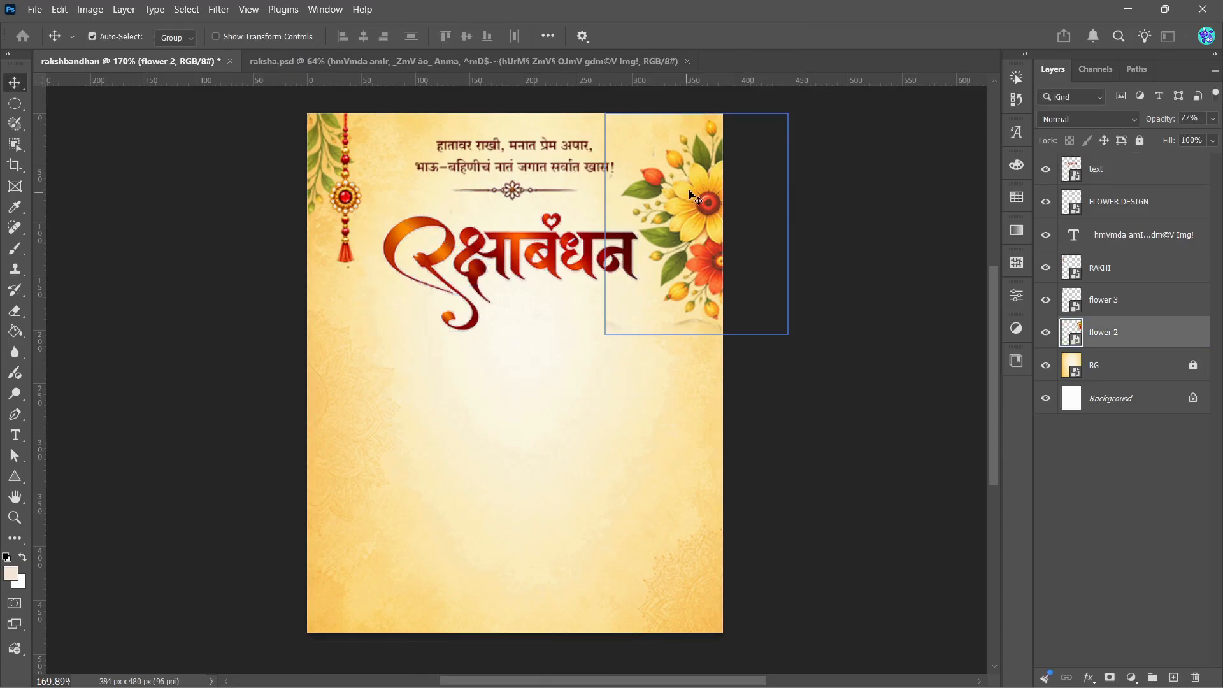
pyautogui.moveTo(683, 195); pyautogui.dragTo(709, 185)
pyautogui.click(784, 243)
pyautogui.click(463, 266)
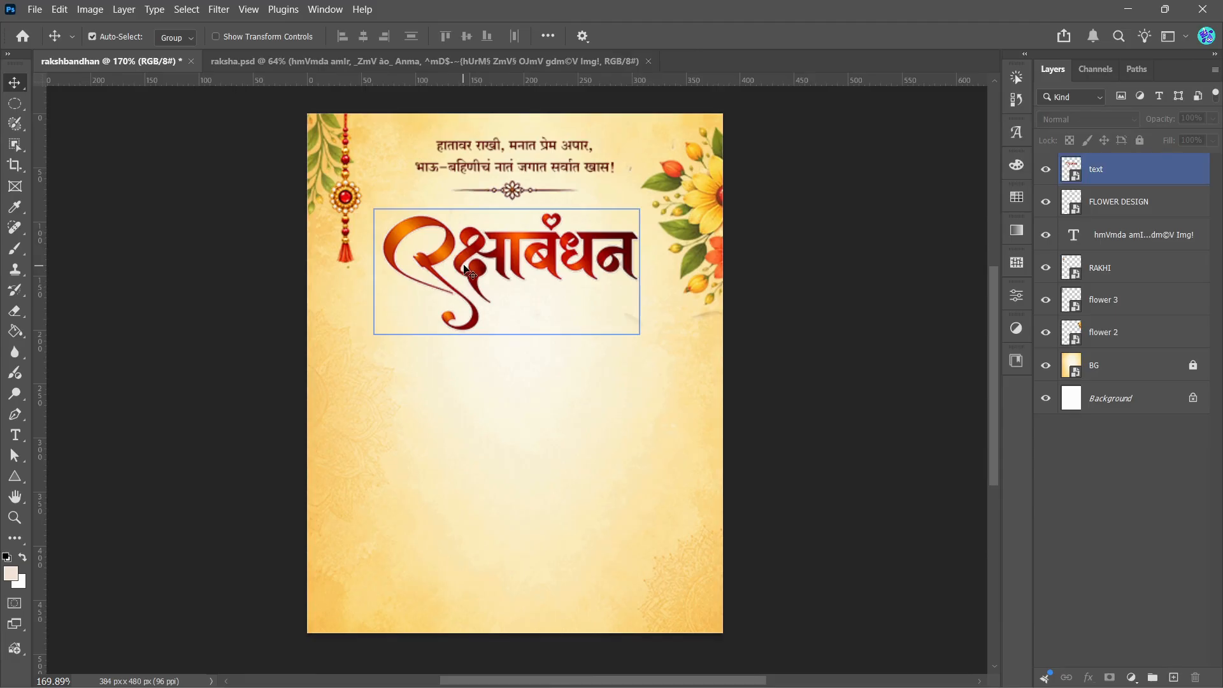
pyautogui.click(273, 123)
# Step: Copy the two-line greeting "निमित्त सर्वांना, मनपूर्वक शुभेच्छा ..!" from raksha.psd into rakshbandhan
pyautogui.click(291, 59)
pyautogui.click(509, 299)
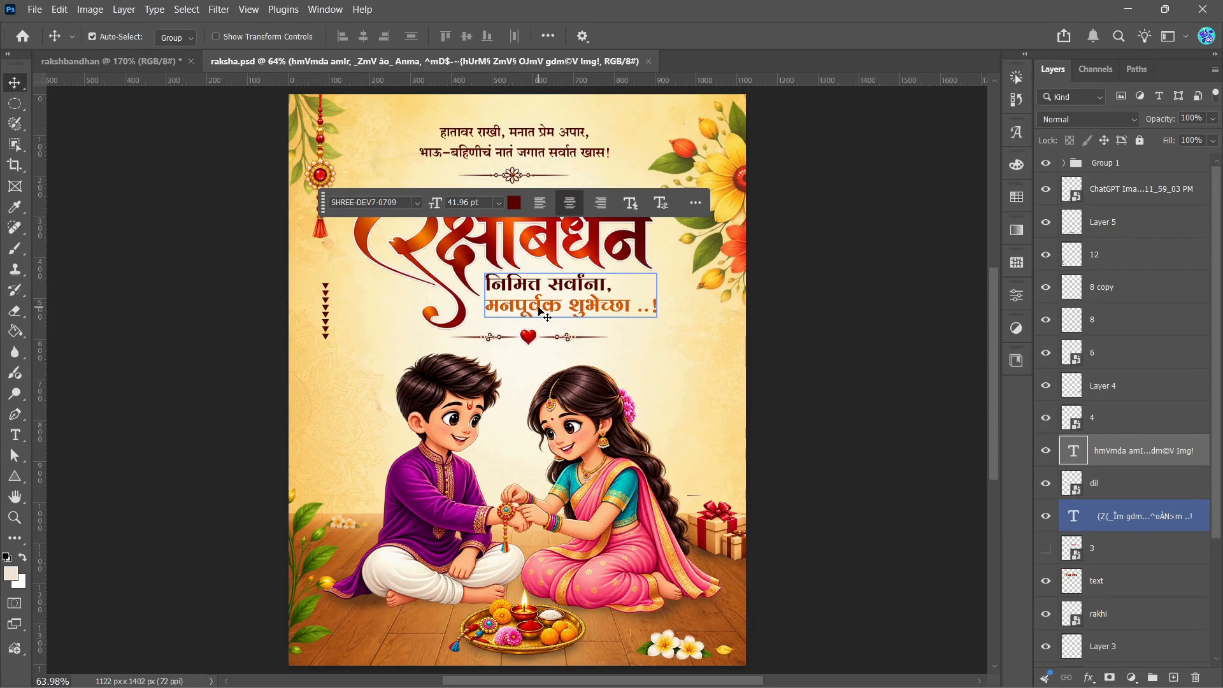
pyautogui.click(540, 311)
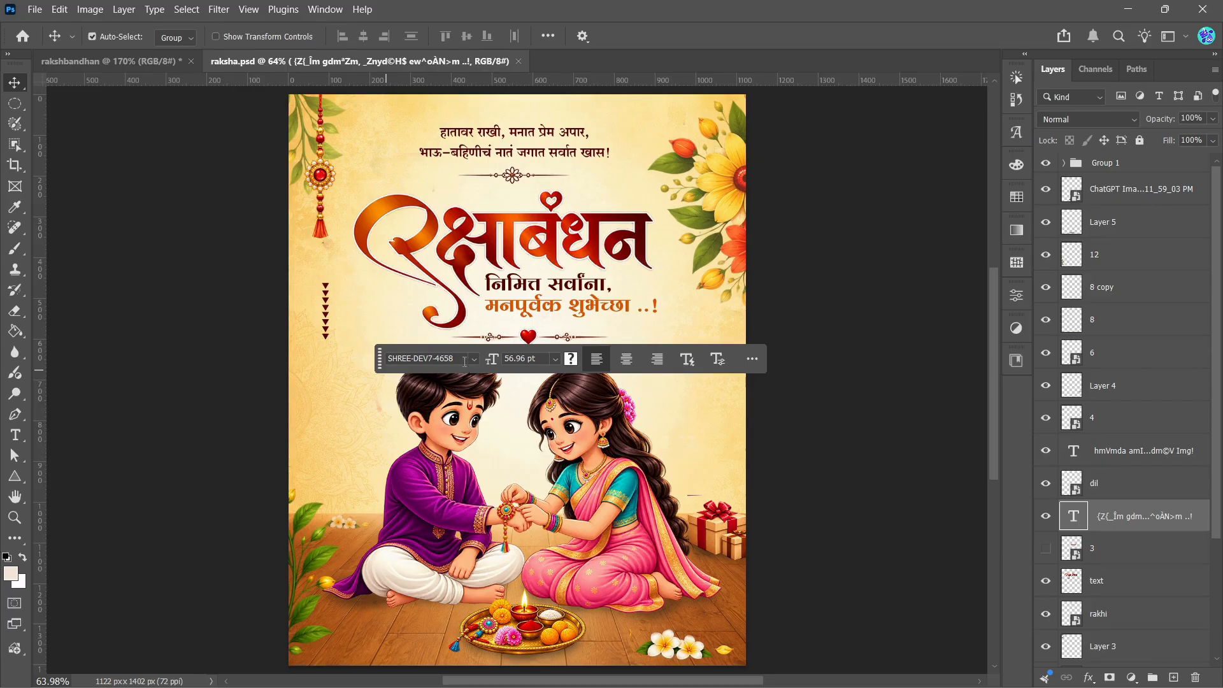
pyautogui.press('ctrl')
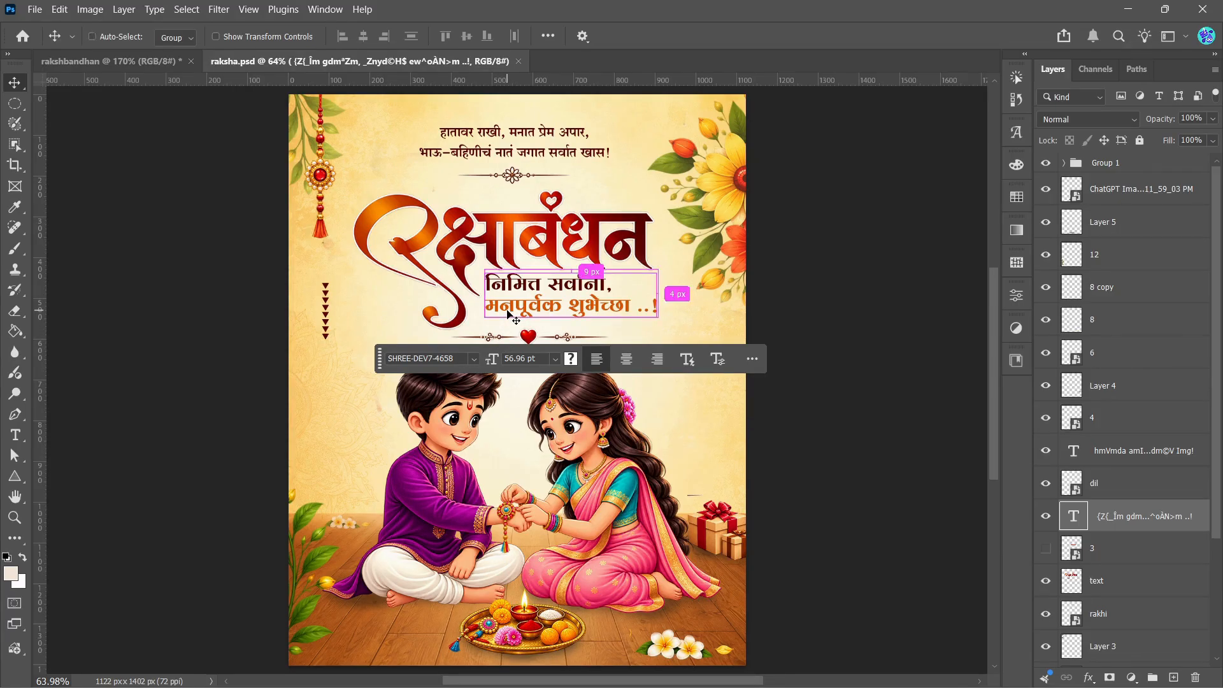
pyautogui.hotkey('ctrl', 'Tab')
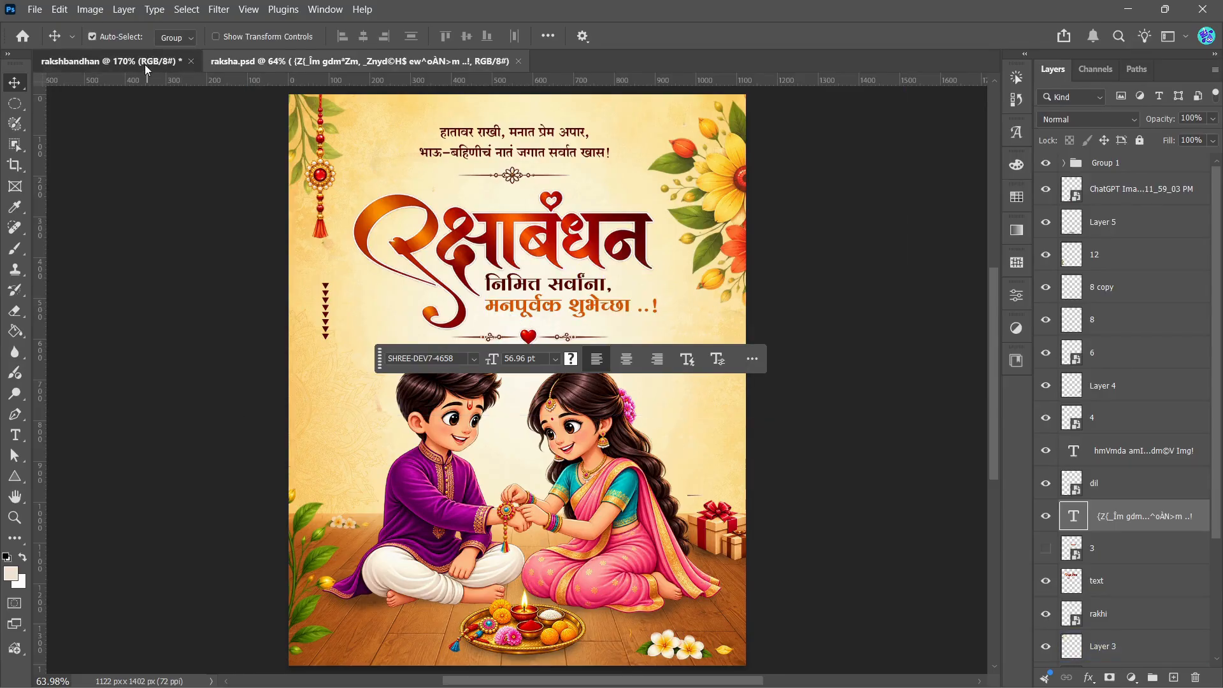
pyautogui.moveTo(430, 330); pyautogui.dragTo(433, 332)
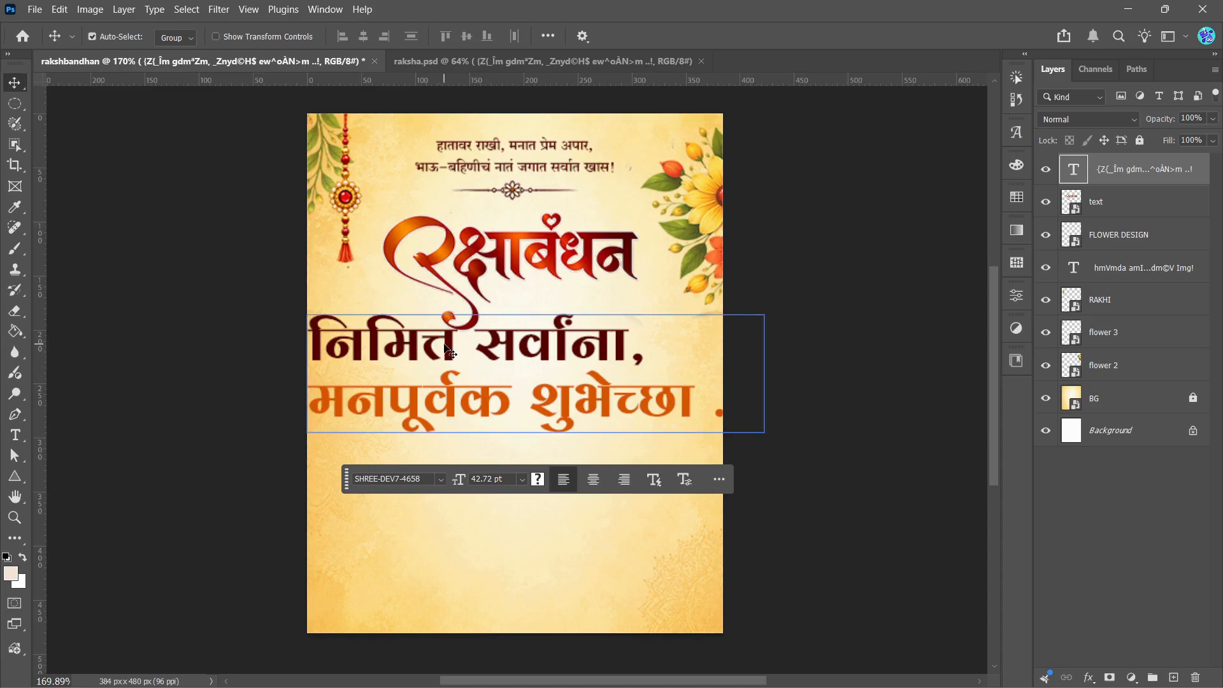
# Step: Scale the greeting down to about 15 pt and fit it under the title, to the right of the first letter's tail
pyautogui.press('ctrl')
pyautogui.hotkey('ctrl', 't')
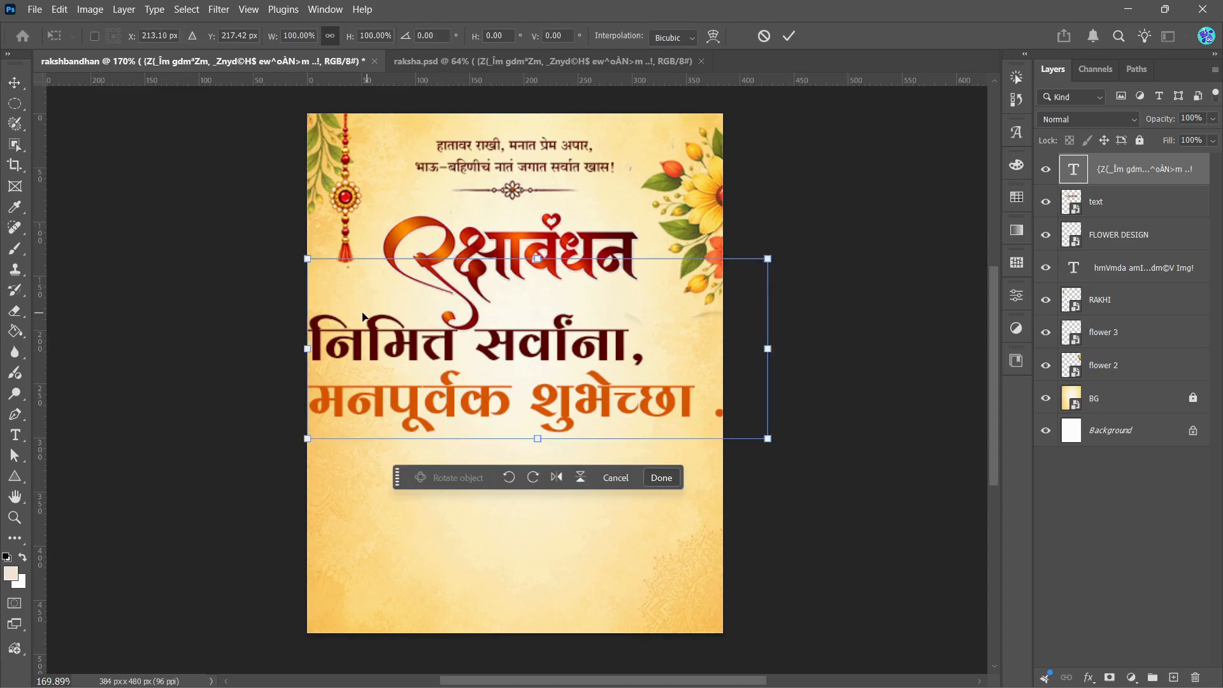
pyautogui.moveTo(308, 259); pyautogui.dragTo(501, 333)
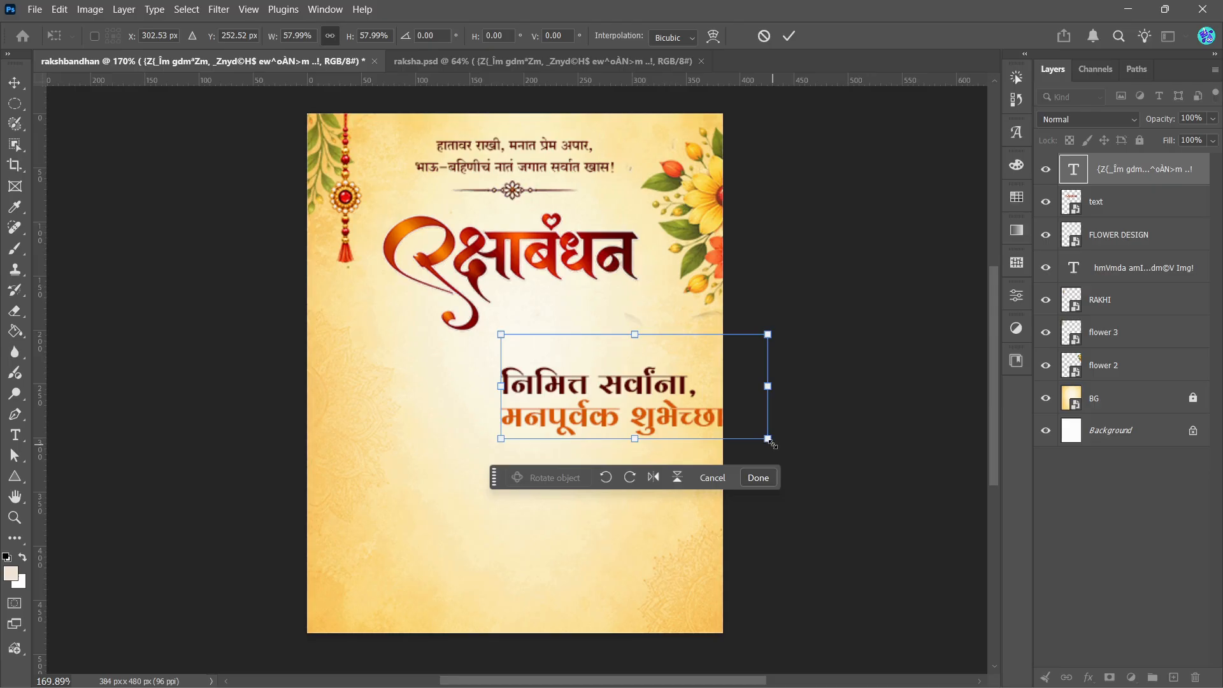
pyautogui.moveTo(769, 440); pyautogui.dragTo(690, 413)
pyautogui.moveTo(598, 373); pyautogui.dragTo(592, 296)
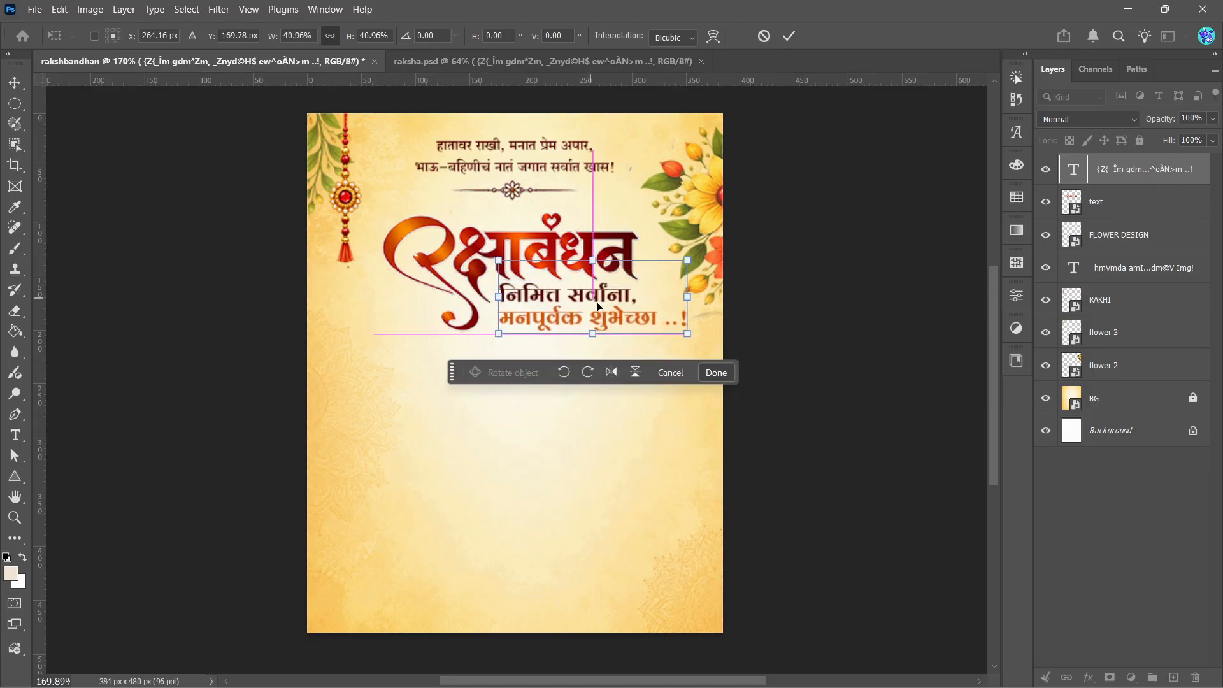
pyautogui.moveTo(687, 334); pyautogui.dragTo(599, 310)
pyautogui.click(790, 36)
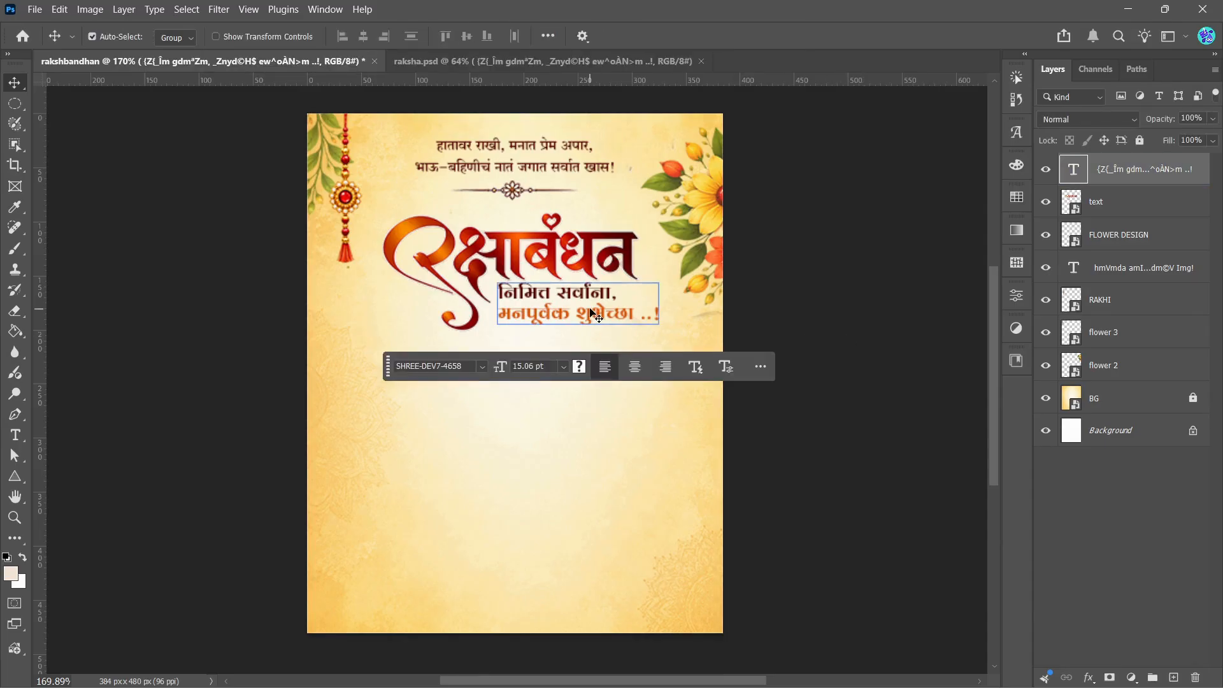
# Step: Nudge the greeting down by 2 px and compare the layout with the raksha.psd reference
pyautogui.press('Down')
pyautogui.press('Down')
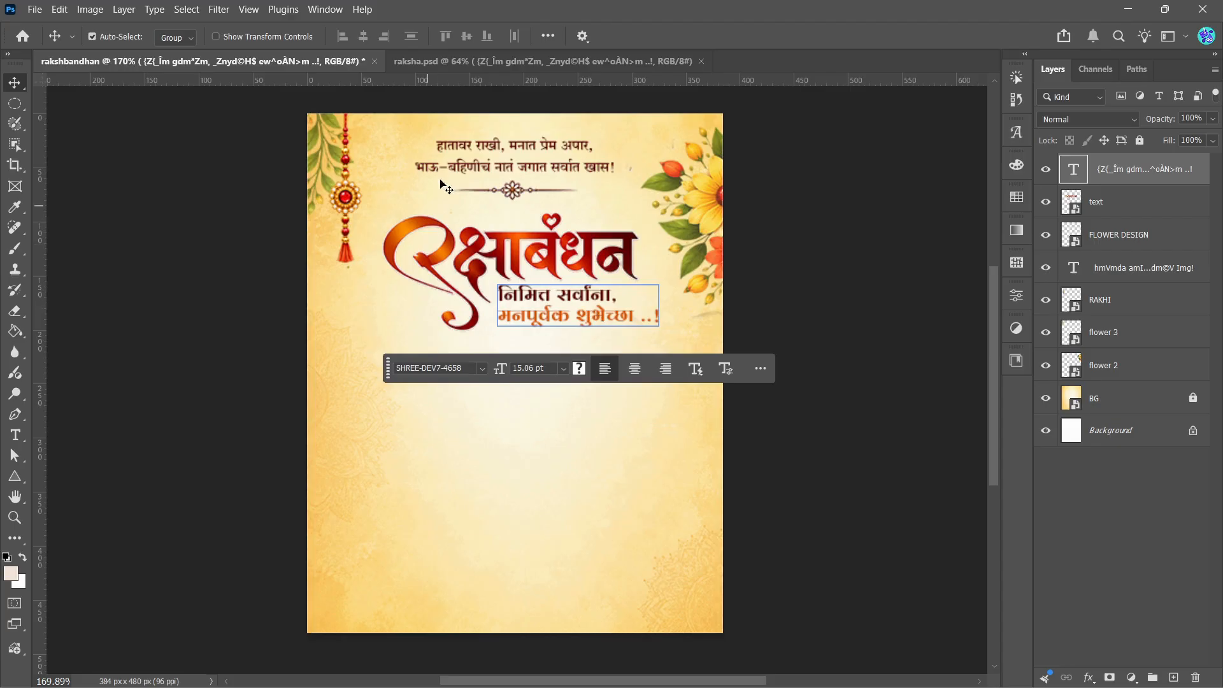
pyautogui.click(453, 61)
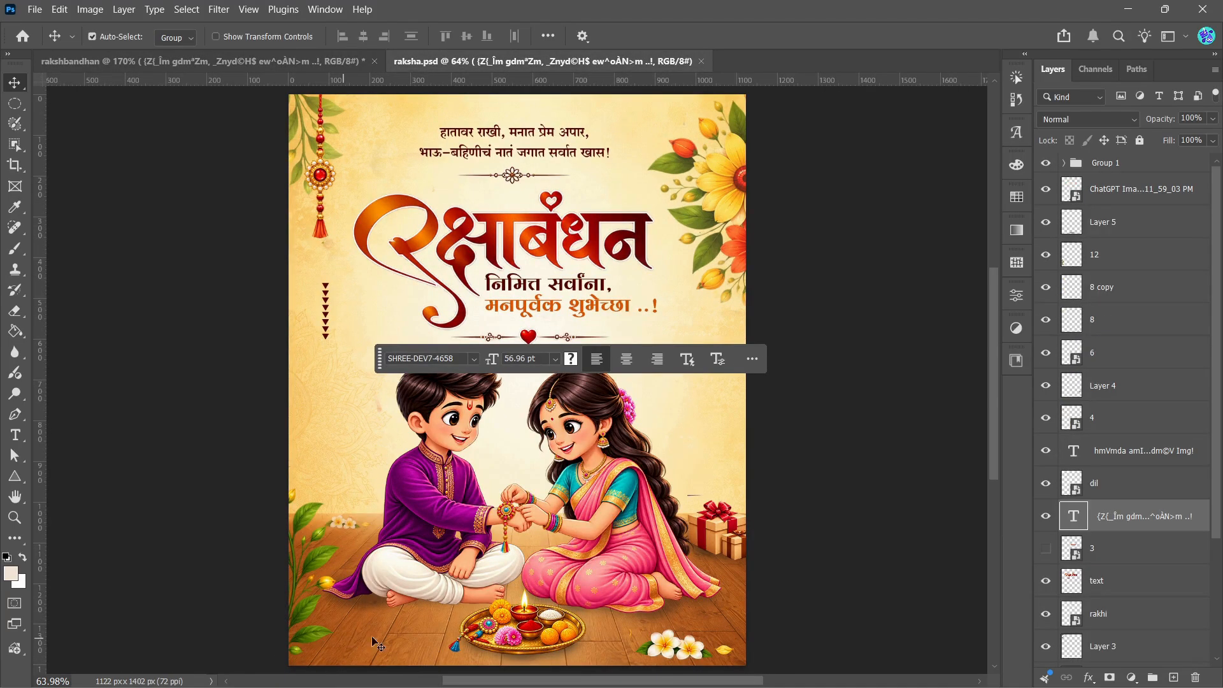
pyautogui.click(216, 63)
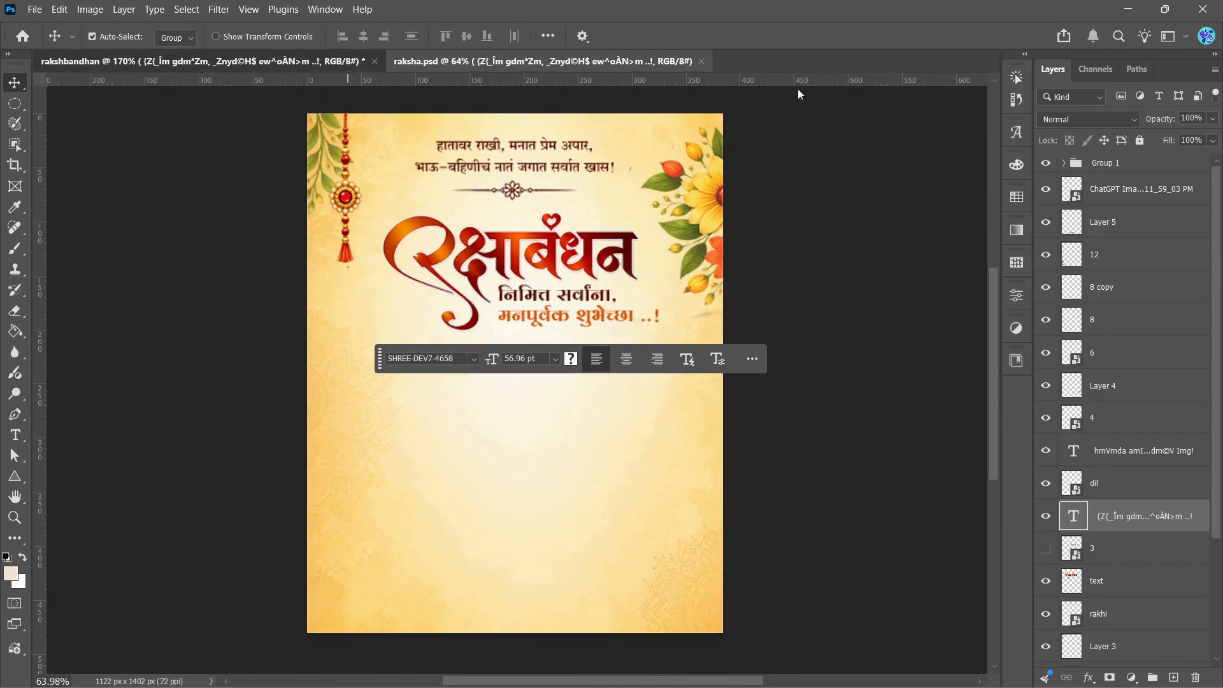
# Step: Place the TILES image as an embedded file and move it down to fill the full width of the canvas's bottom edge
pyautogui.click(34, 8)
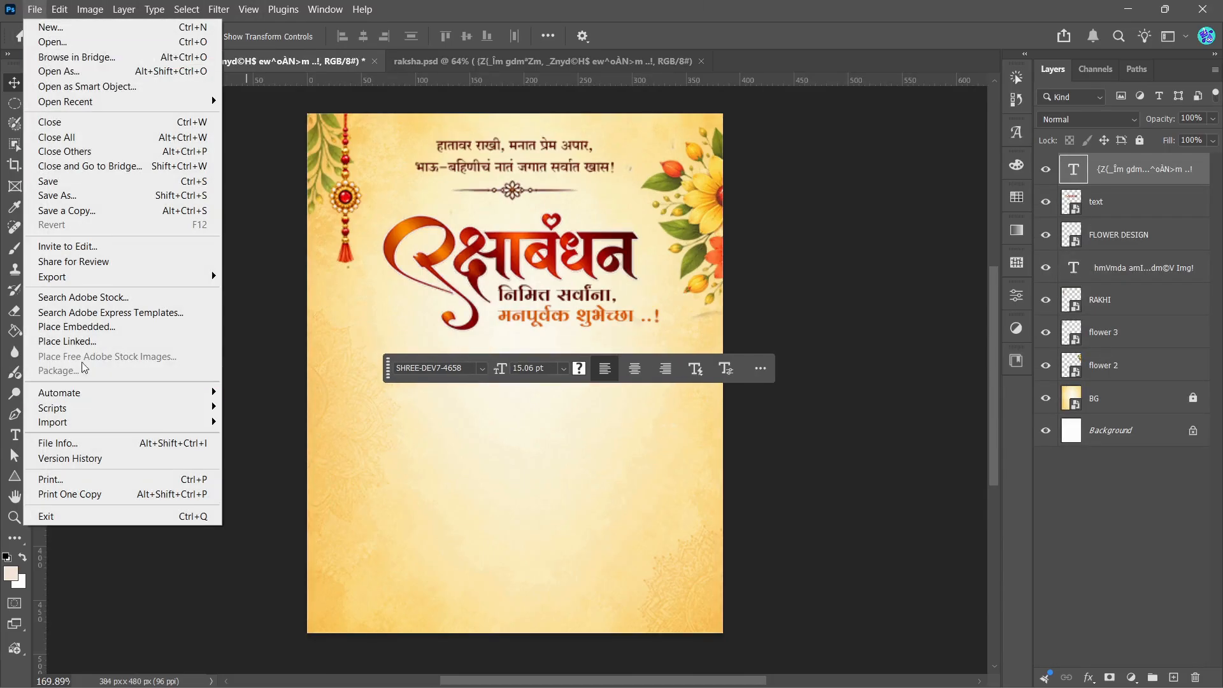
pyautogui.click(77, 327)
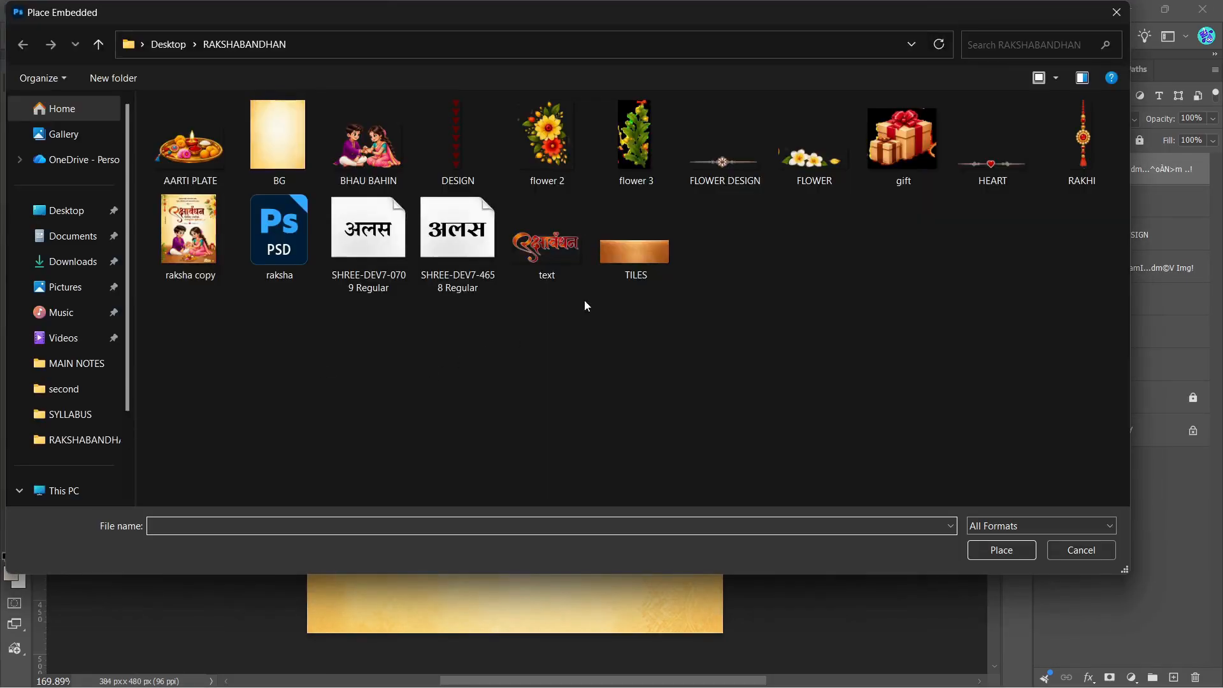
pyautogui.click(616, 261)
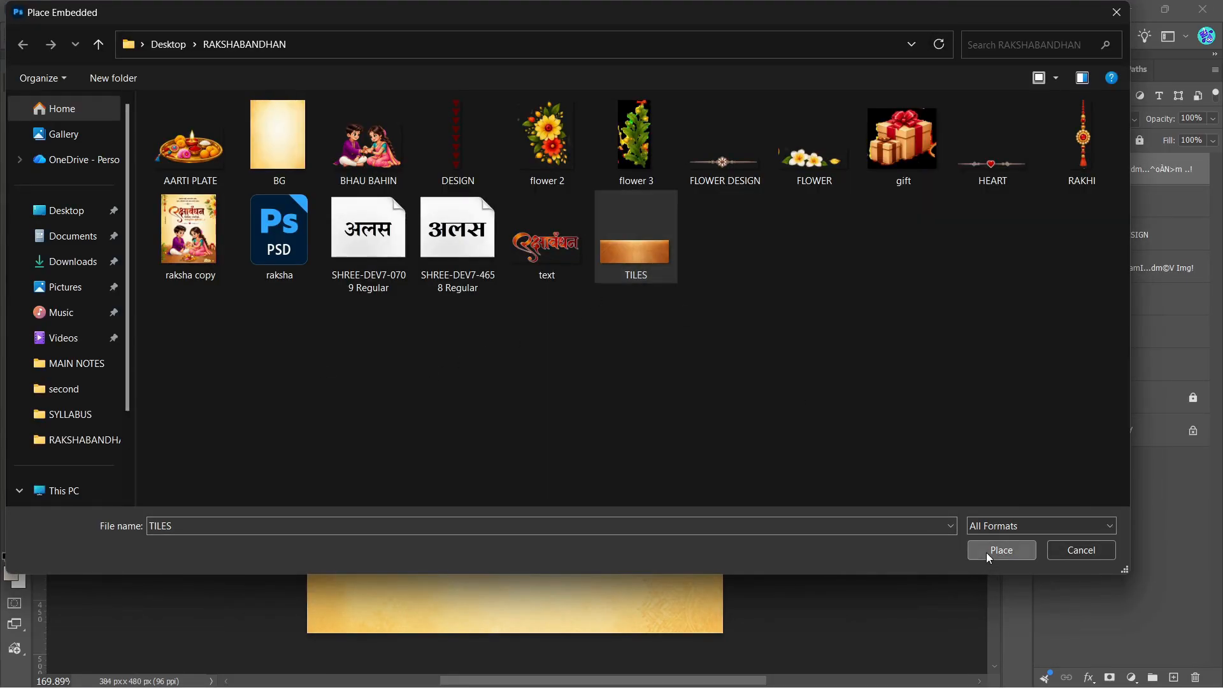
pyautogui.click(986, 553)
pyautogui.moveTo(584, 424); pyautogui.dragTo(583, 595)
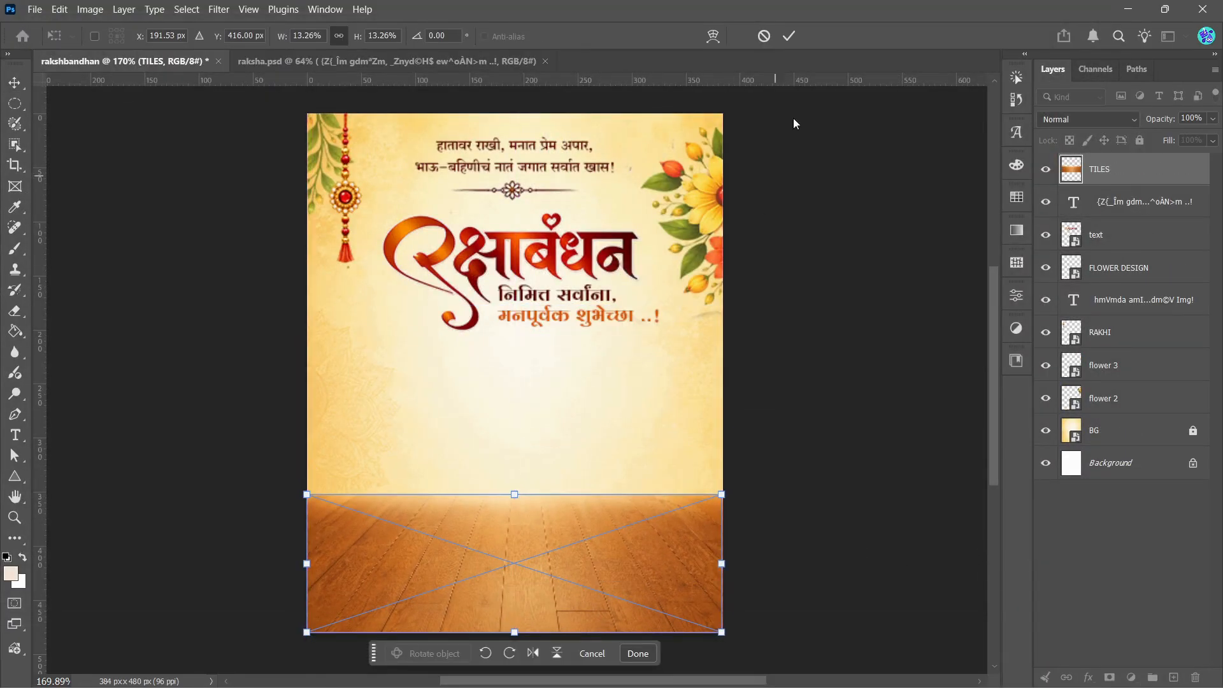
pyautogui.click(790, 36)
# Step: Convert the TILES layer to a smart object and deselect it
pyautogui.rightClick(1116, 179)
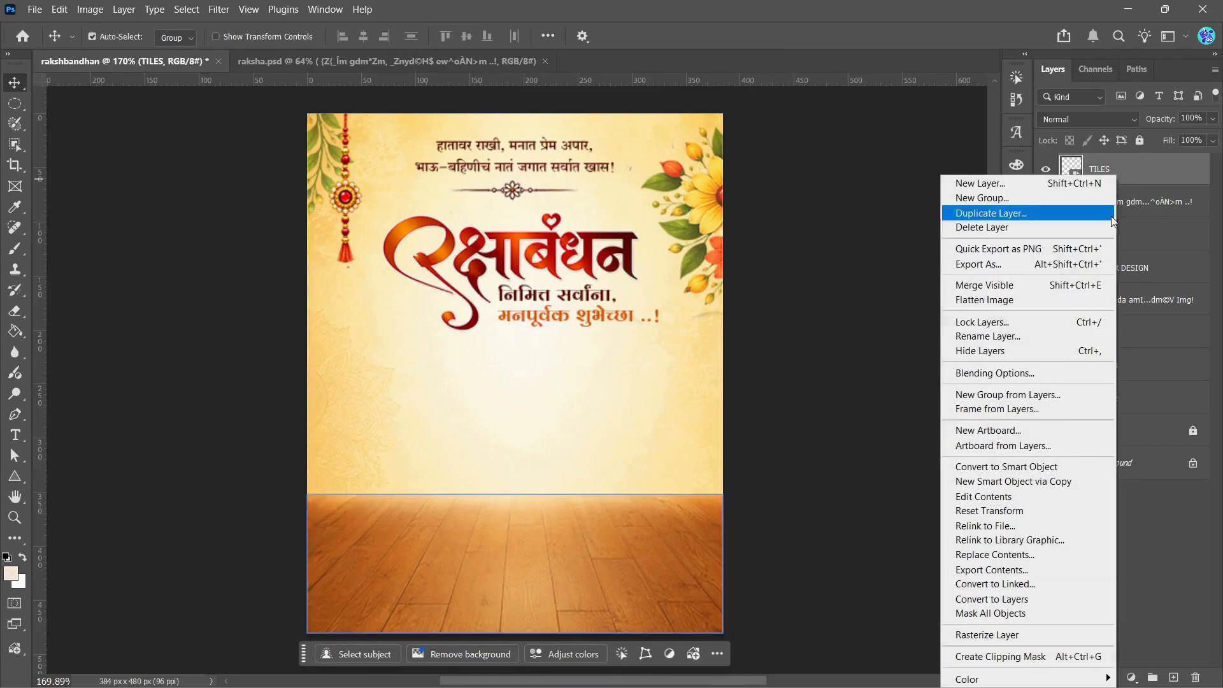
pyautogui.click(1020, 467)
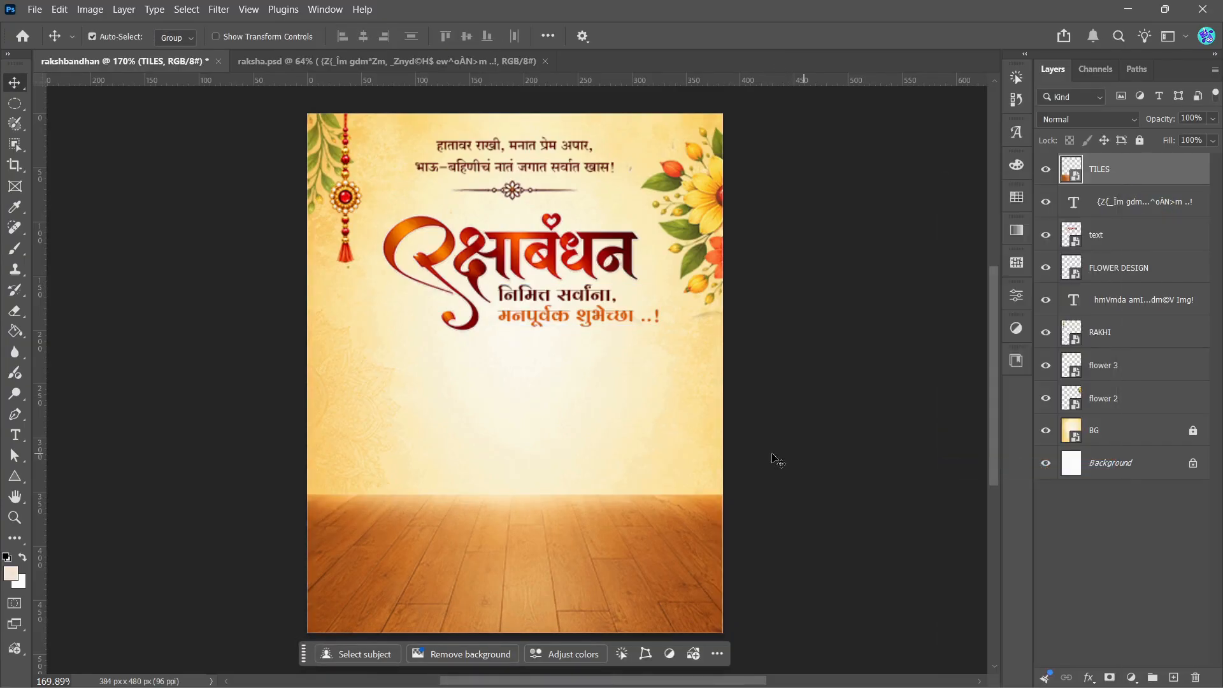
pyautogui.click(121, 346)
# Step: Check the raksha.psd reference and place the BHAU BAHIN image as an embedded file in rakshbandhan at its default size
pyautogui.click(256, 67)
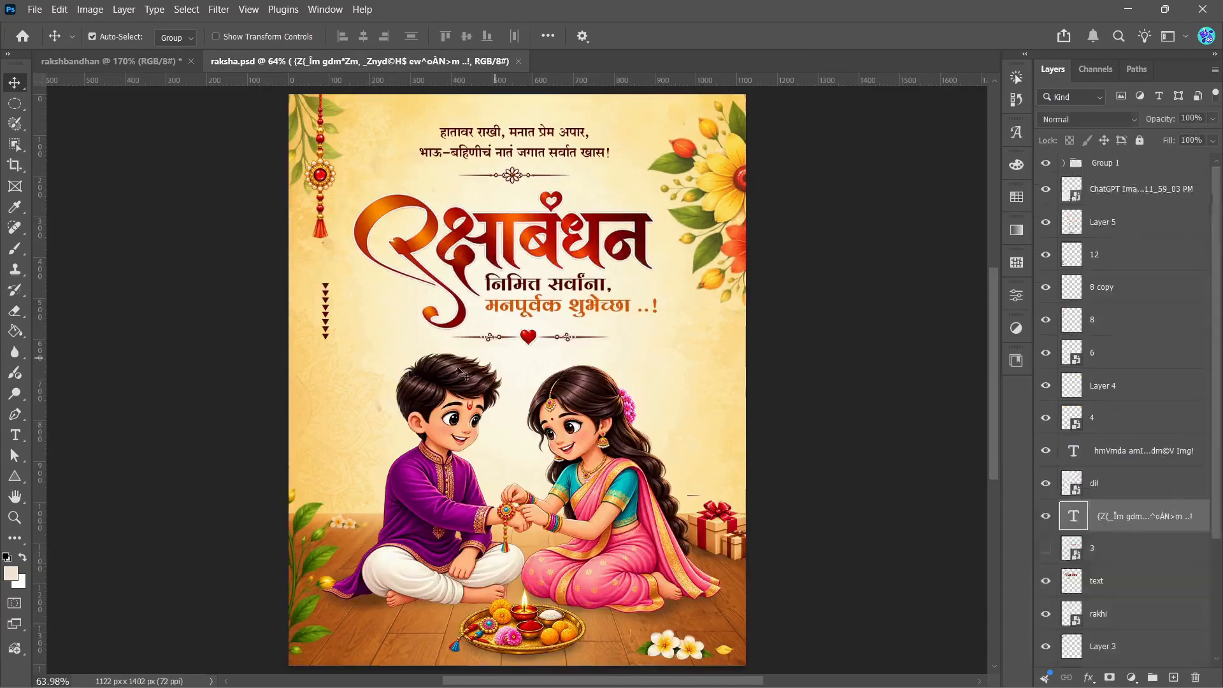
pyautogui.click(132, 60)
pyautogui.click(40, 10)
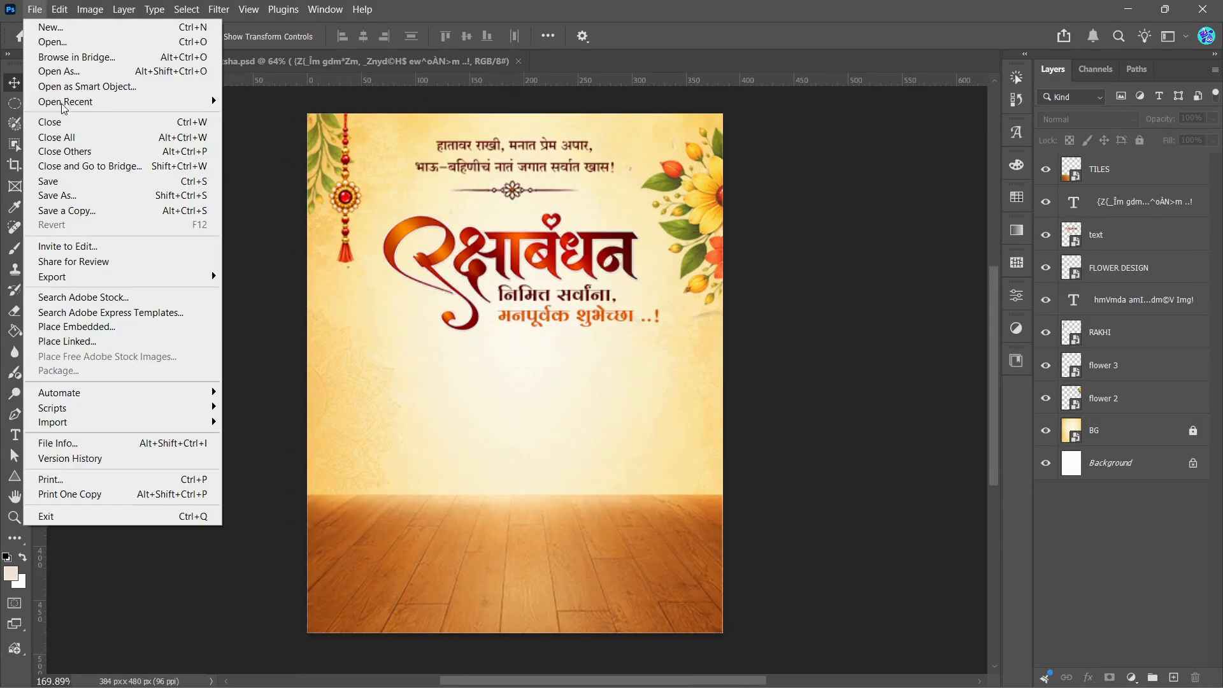
pyautogui.click(64, 330)
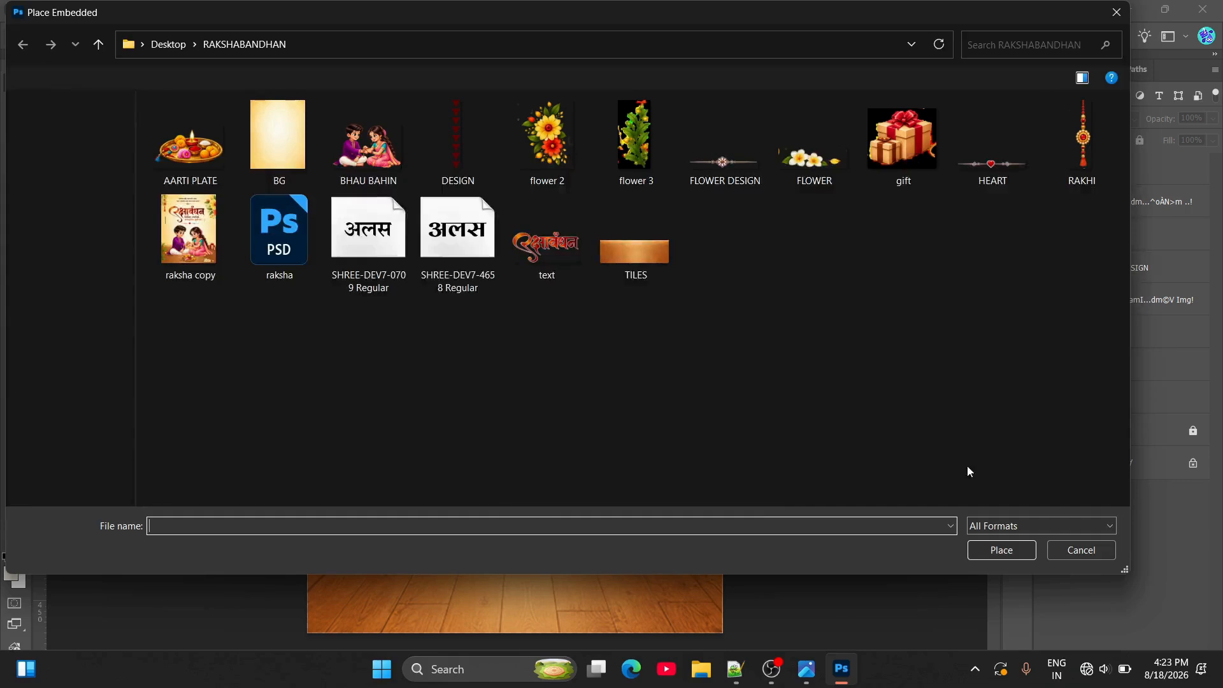
pyautogui.click(351, 182)
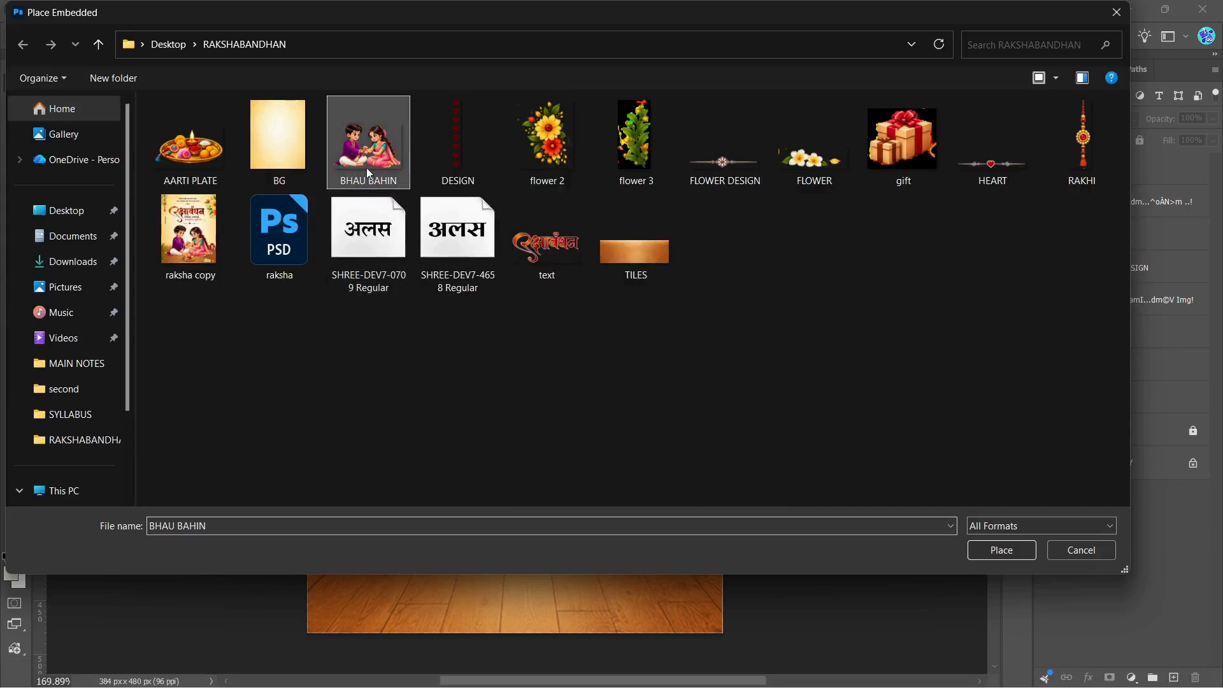
pyautogui.click(1002, 552)
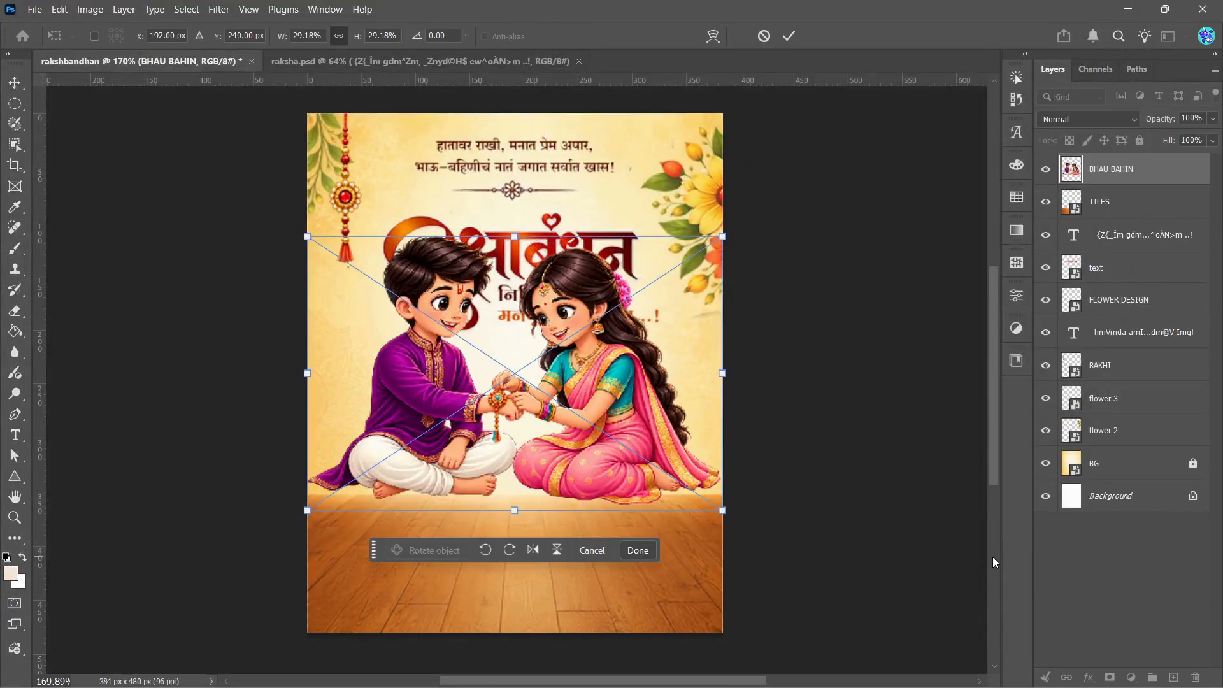
pyautogui.click(789, 38)
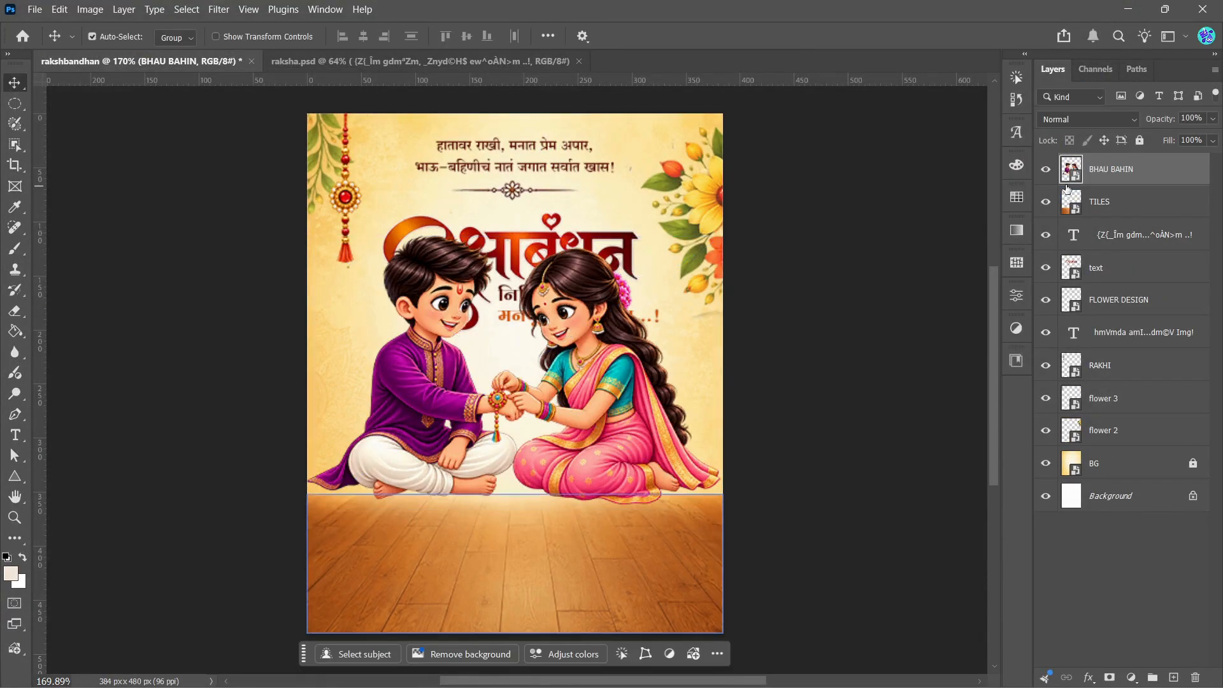
# Step: Convert BHAU BAHIN to a smart object, scale it to about 81.5% and seat the children on the wooden floor below the greeting
pyautogui.rightClick(1116, 169)
pyautogui.click(1156, 460)
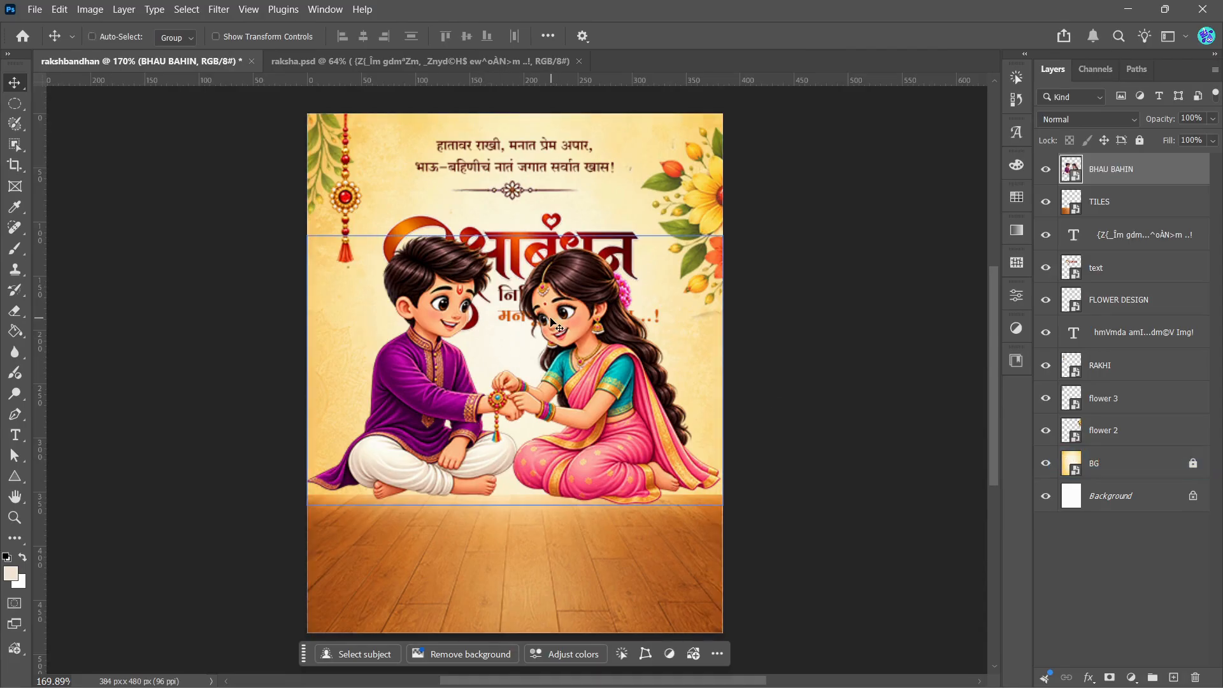
pyautogui.hotkey('ctrl', 't')
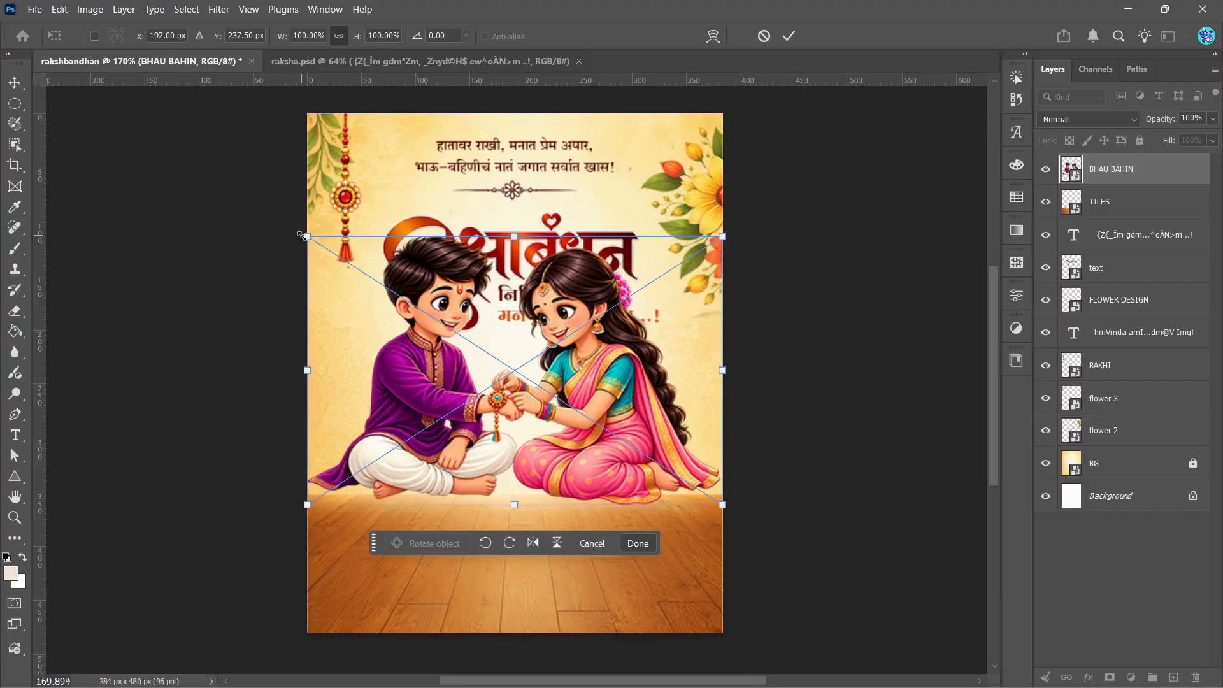
pyautogui.moveTo(302, 236); pyautogui.dragTo(384, 286)
pyautogui.moveTo(484, 412); pyautogui.dragTo(448, 465)
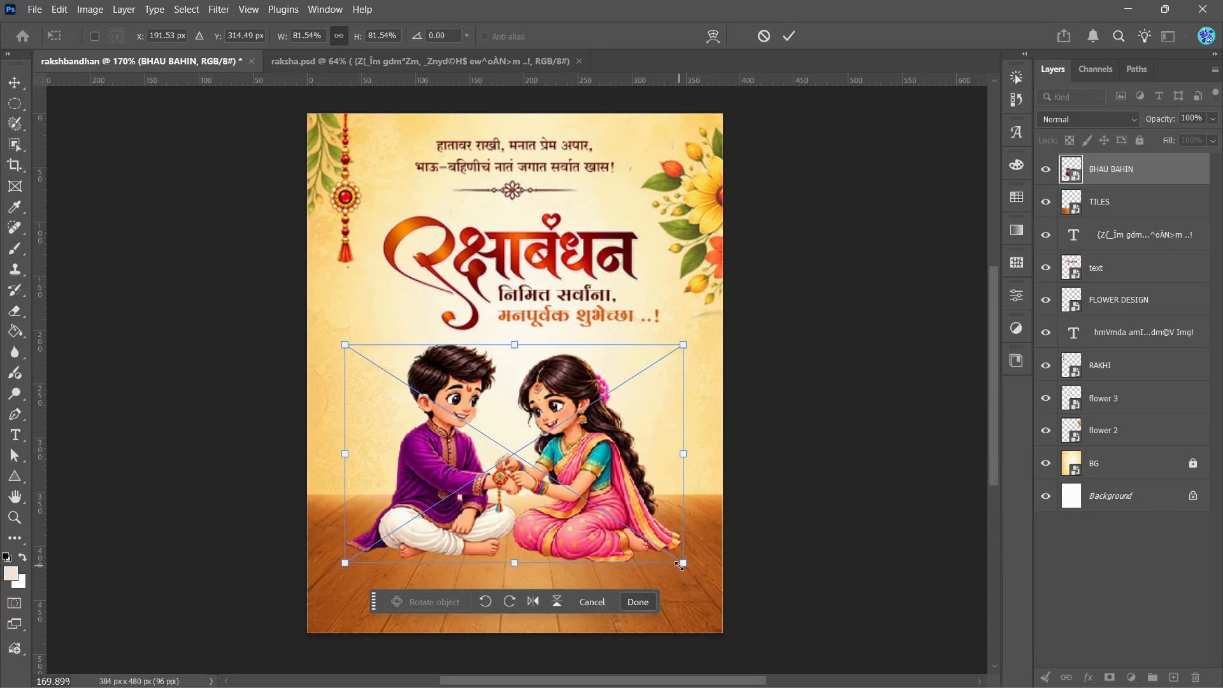
pyautogui.click(789, 37)
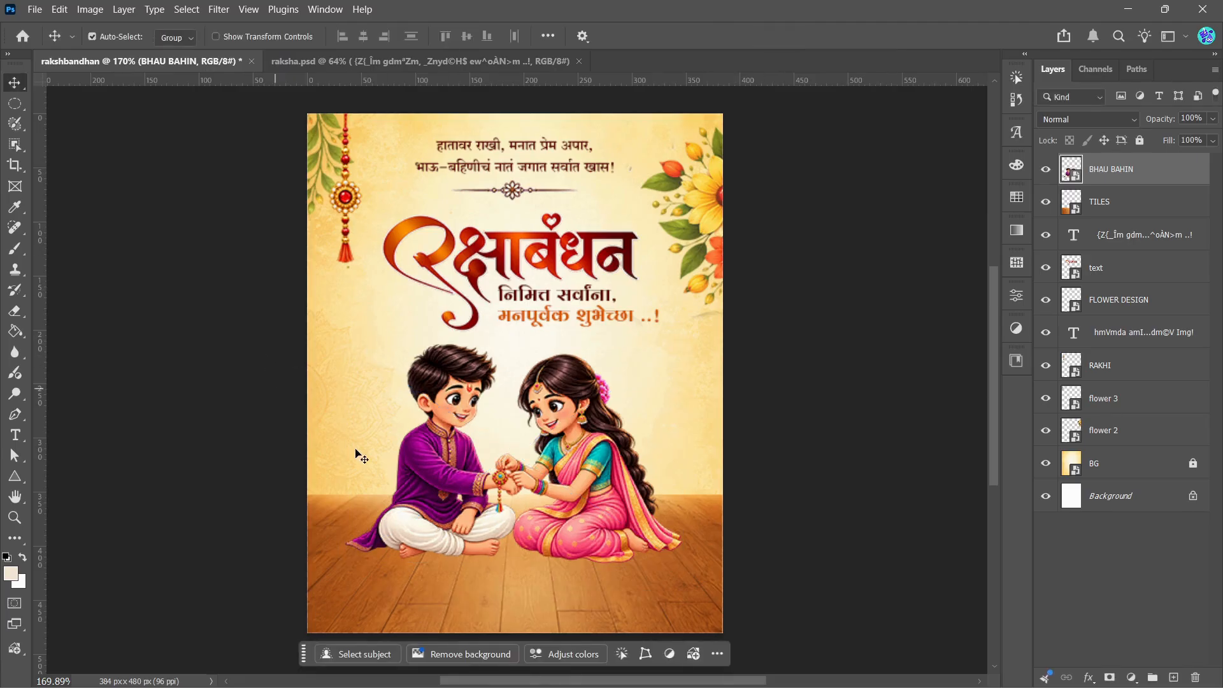
# Step: Compare the layout with raksha.psd, examining the gift boxes and the heart divider under the greeting
pyautogui.scroll(1, 457, 556)
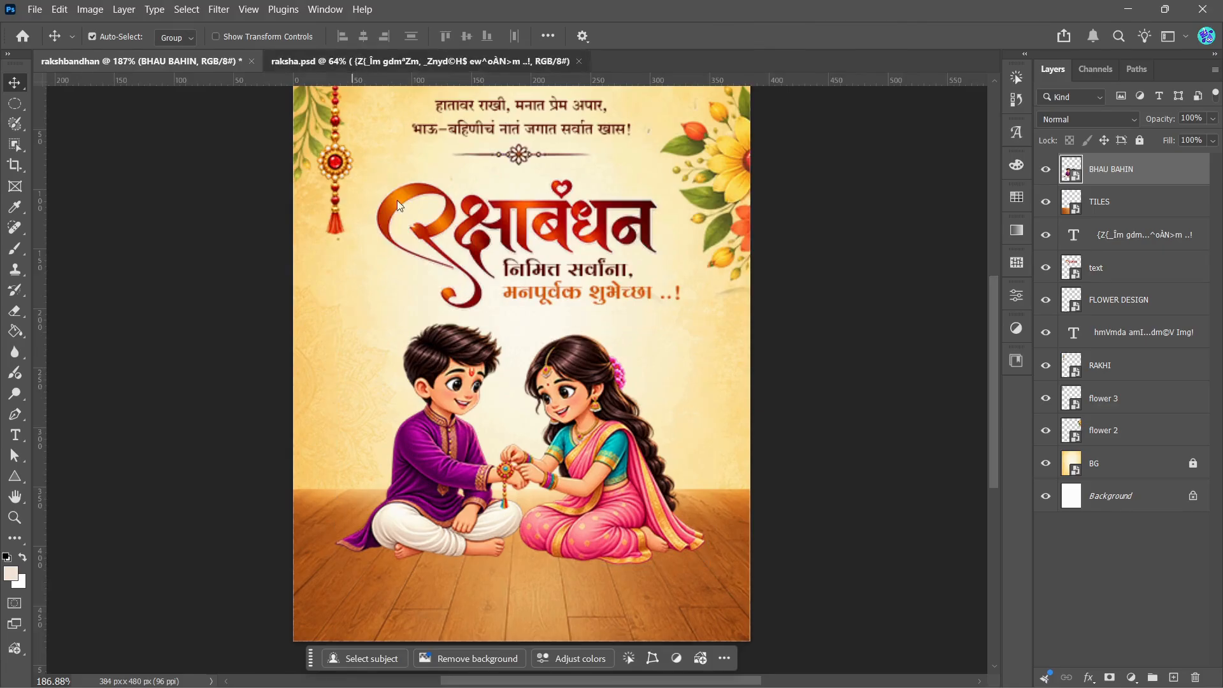
pyautogui.hotkey('ctrl', 'Tab')
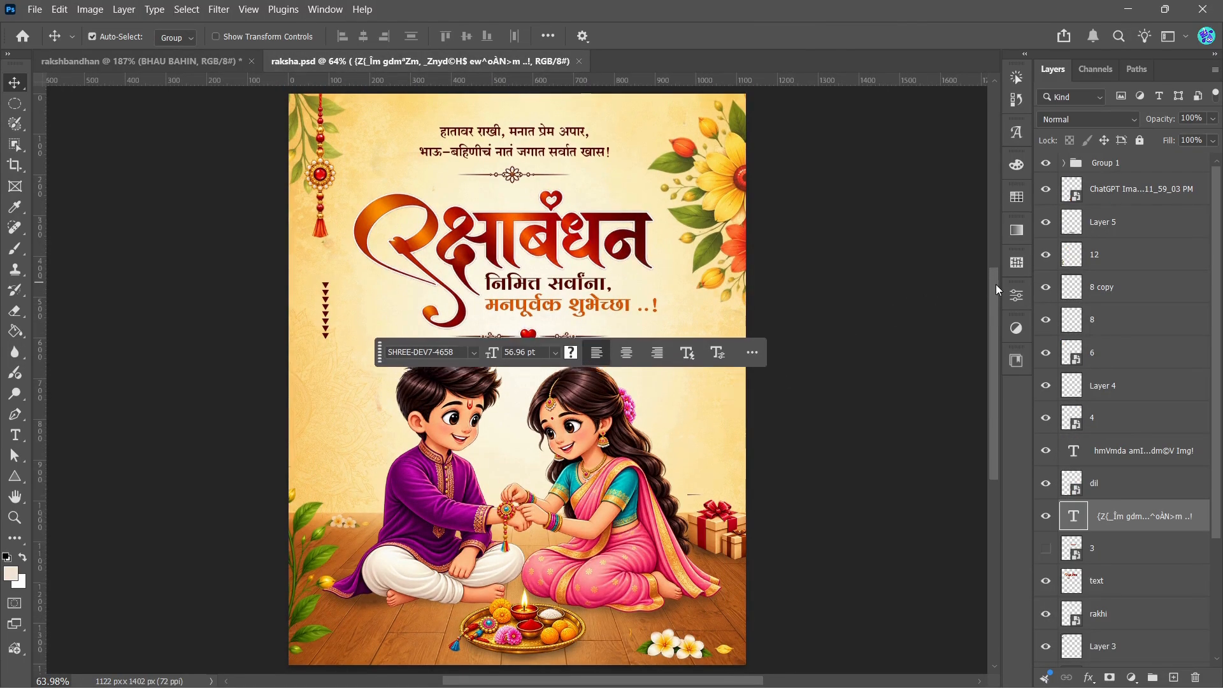
pyautogui.scroll(-2, 994, 293)
pyautogui.click(854, 335)
pyautogui.click(738, 477)
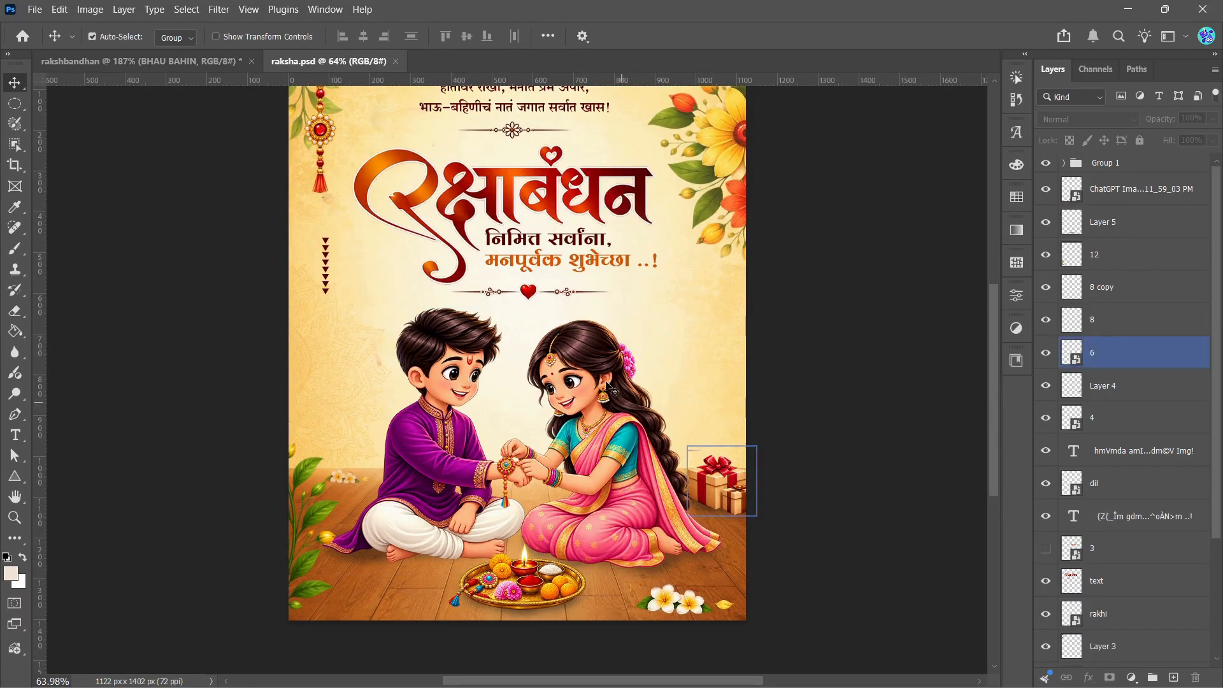
pyautogui.click(533, 294)
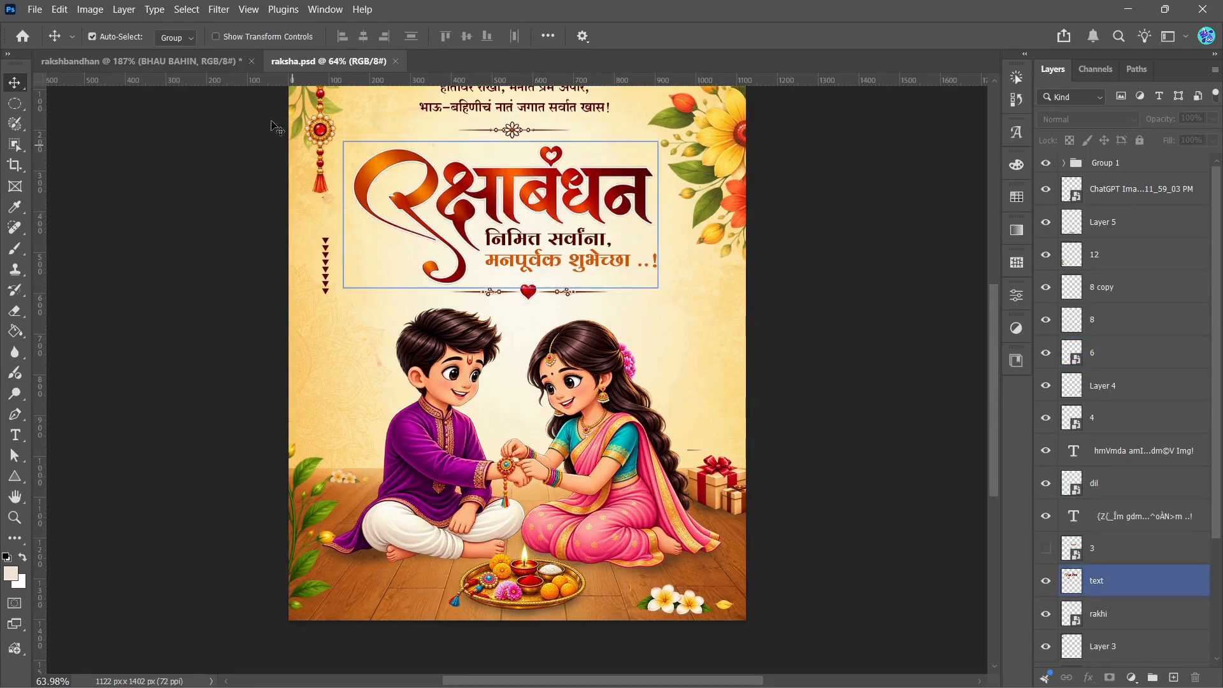
# Step: Place the HEART image as an embedded file in rakshbandhan at its default size
pyautogui.click(140, 61)
pyautogui.click(30, 6)
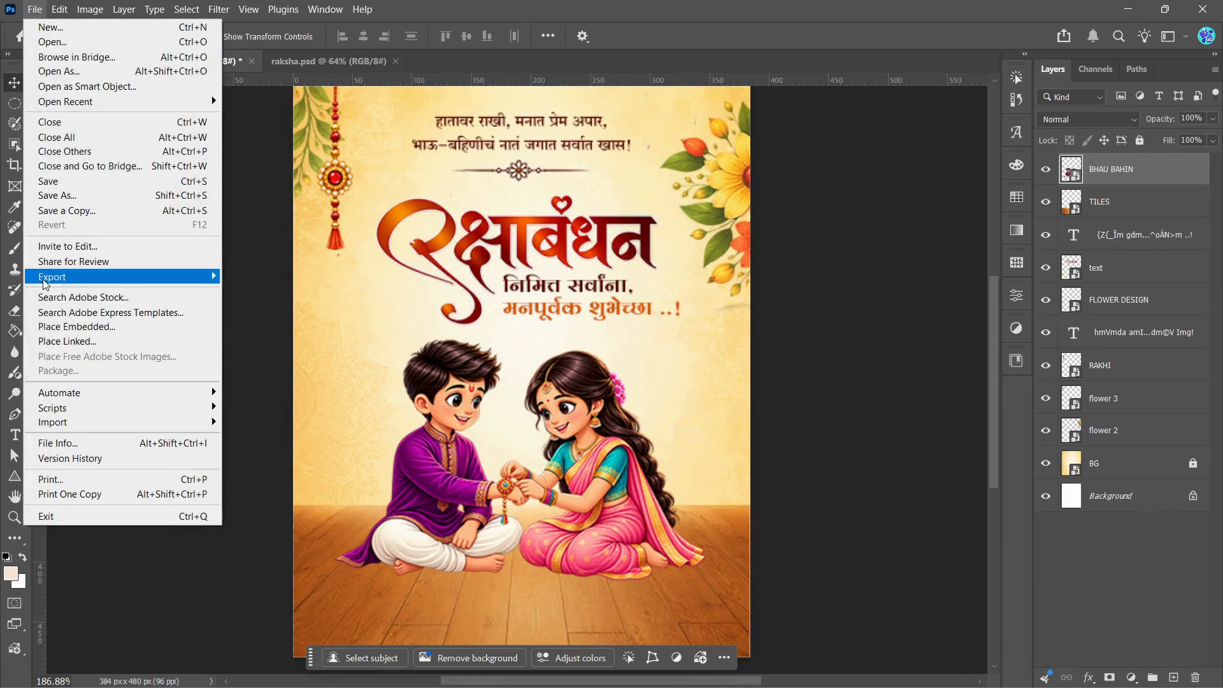
pyautogui.click(53, 332)
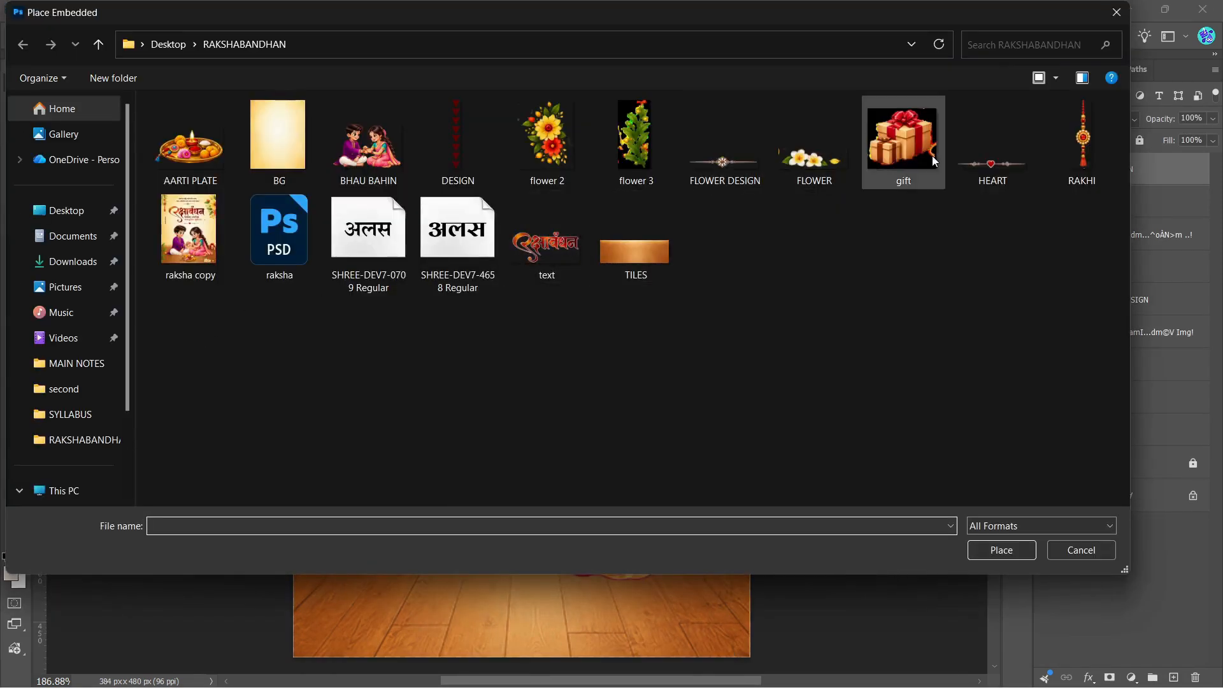
pyautogui.click(982, 156)
pyautogui.click(987, 550)
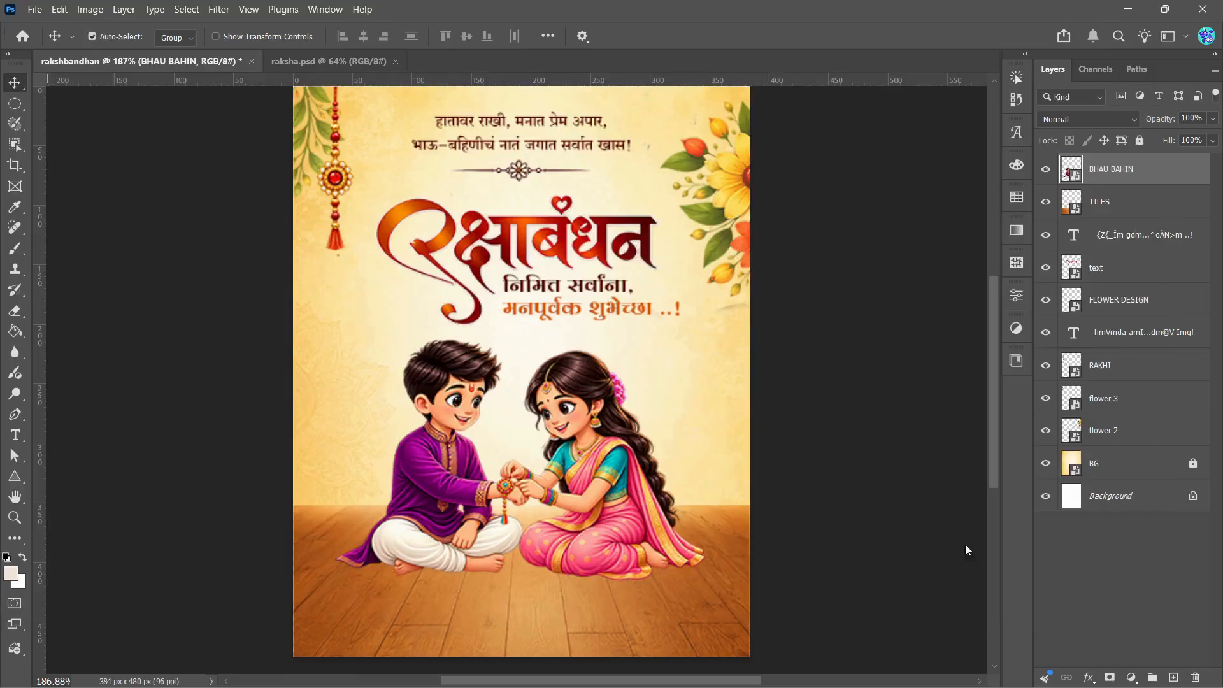
pyautogui.press('Return')
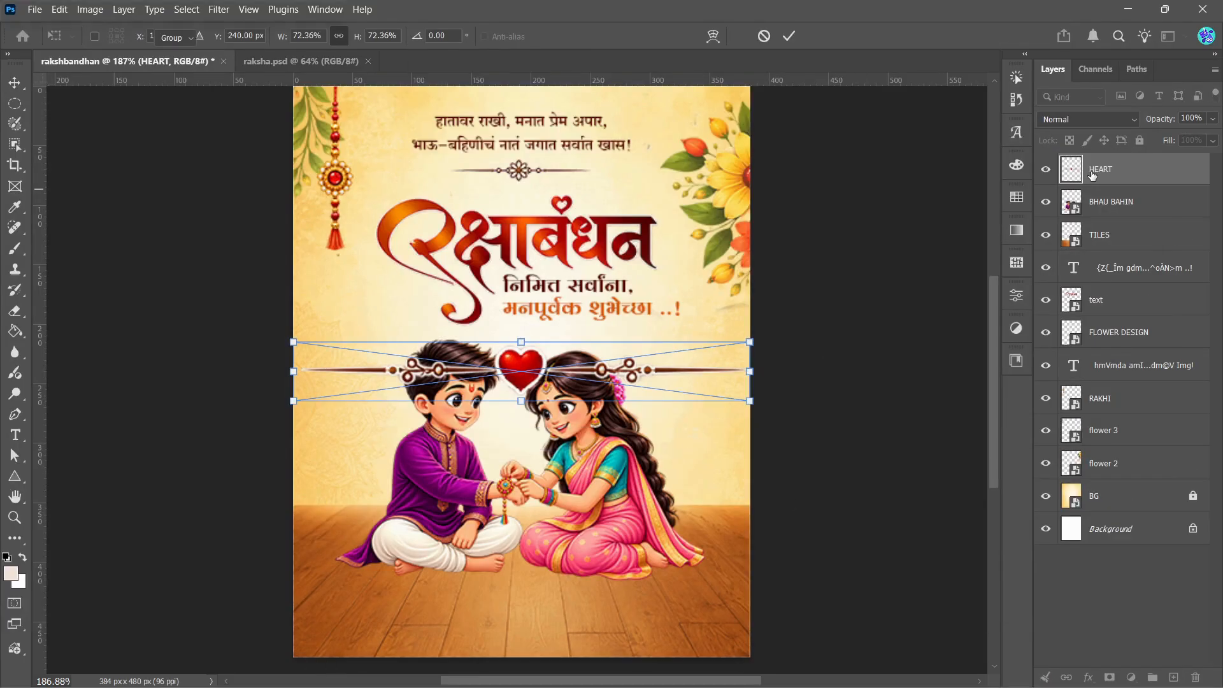
# Step: Convert HEART to a smart object, scale it to about 27% and position it between the greeting and the children's heads
pyautogui.rightClick(1125, 170)
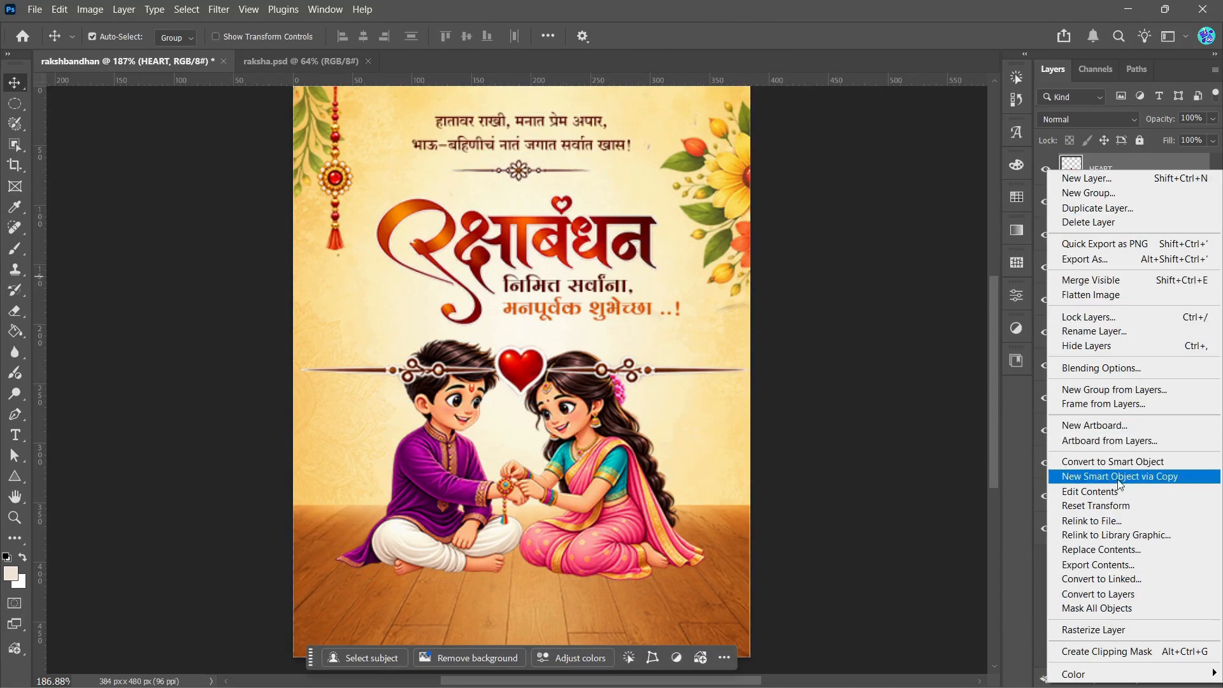
pyautogui.click(1116, 463)
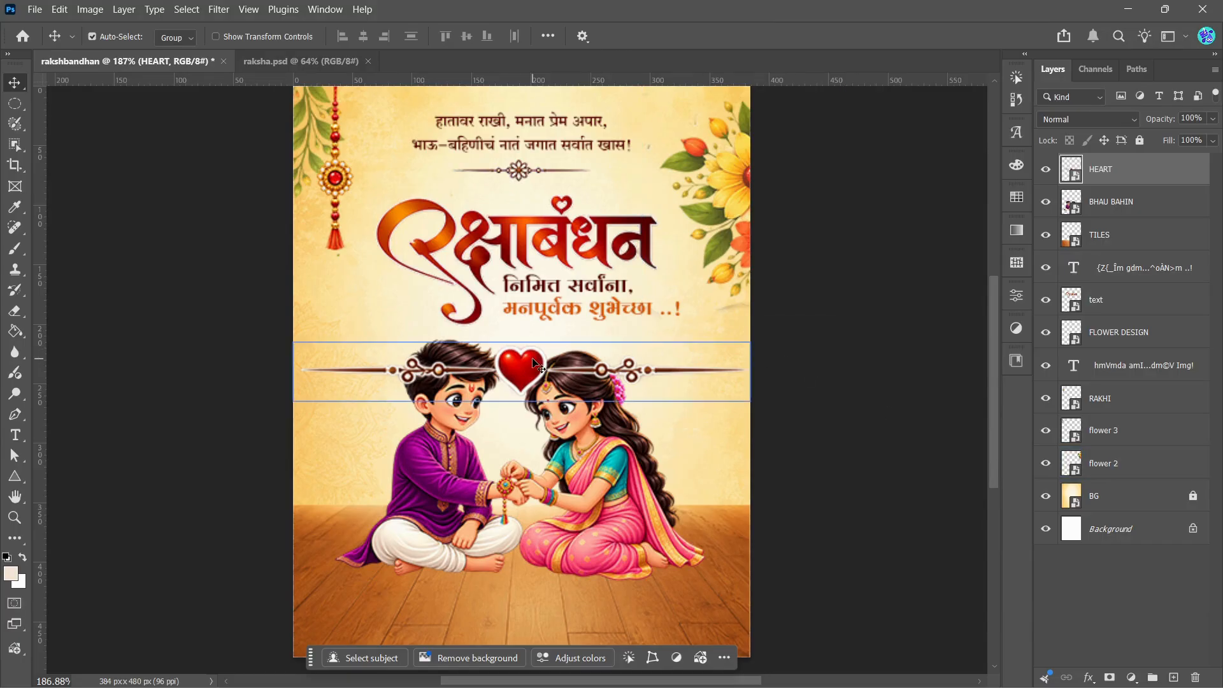
pyautogui.hotkey('ctrl', 't')
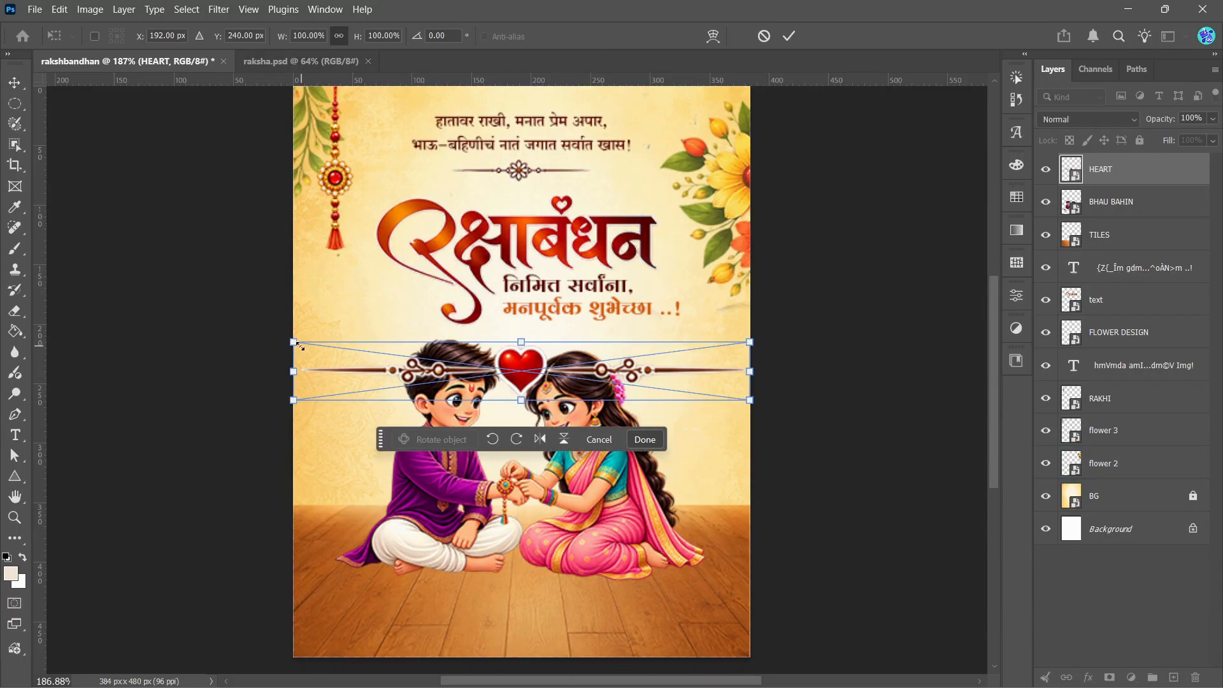
pyautogui.moveTo(300, 344); pyautogui.dragTo(536, 343)
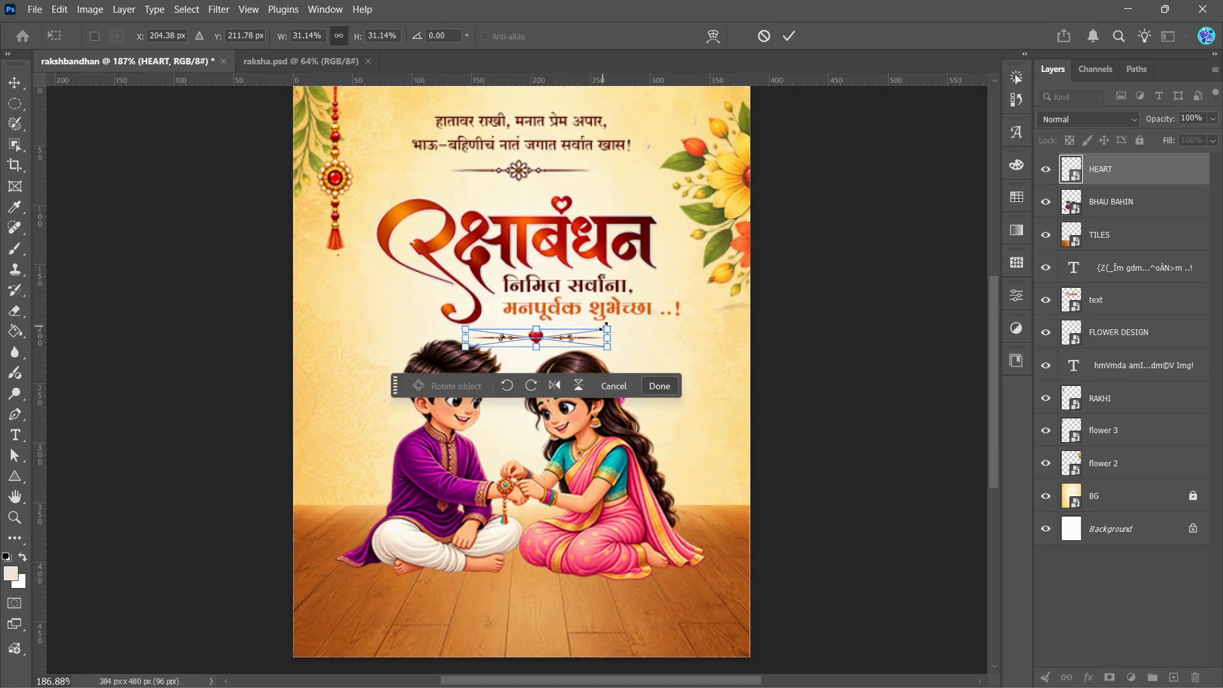
pyautogui.moveTo(607, 328); pyautogui.dragTo(541, 341)
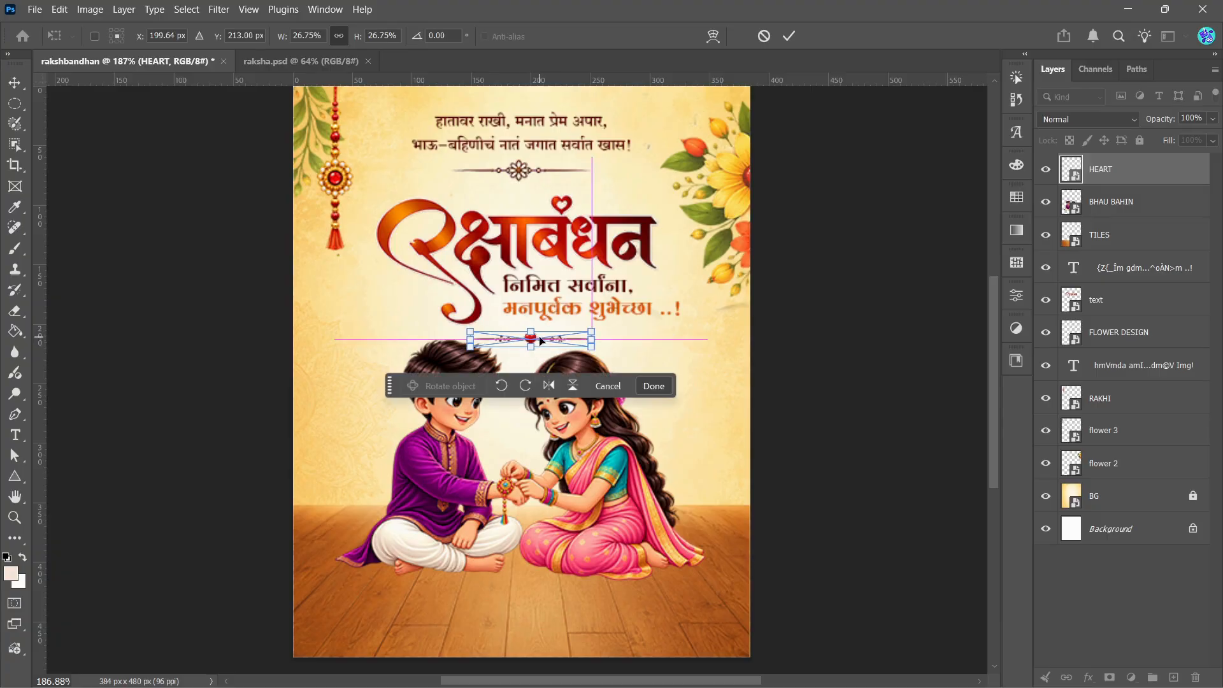
pyautogui.click(790, 38)
pyautogui.click(824, 292)
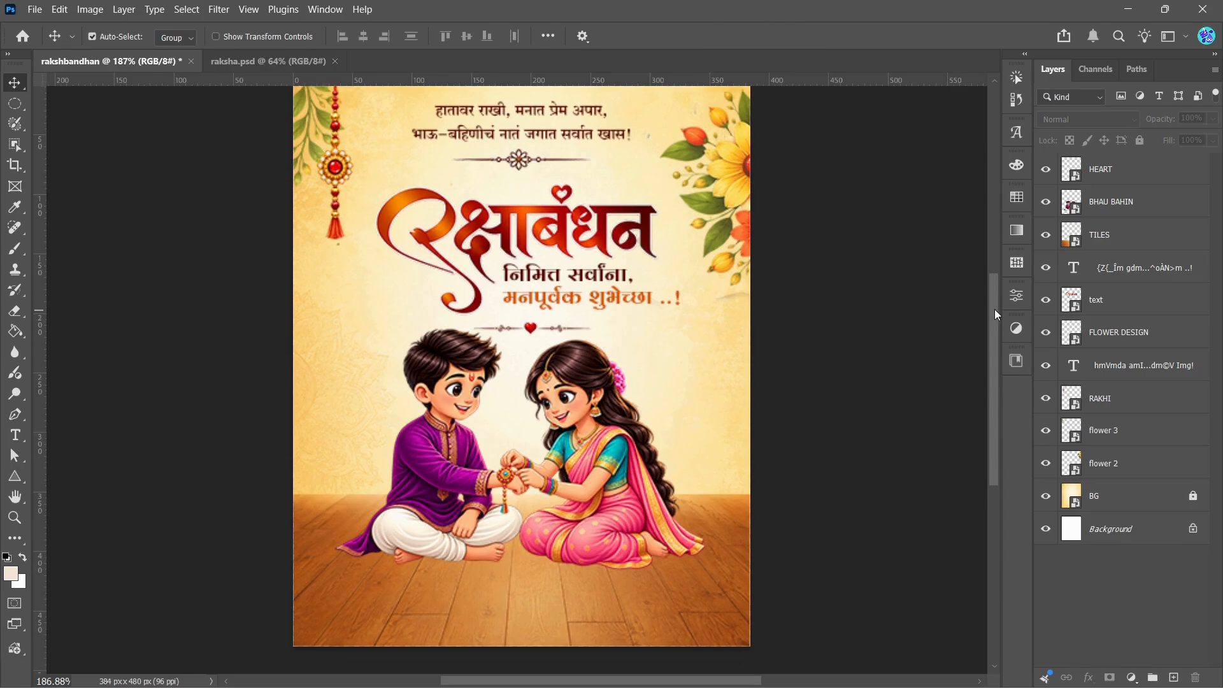
# Step: Review the heart divider and the children in rakshbandhan, and compare them with raksha.psd, including the gift boxes beside the girl
pyautogui.moveTo(995, 308); pyautogui.dragTo(994, 289)
pyautogui.click(424, 421)
pyautogui.scroll(1, 424, 422)
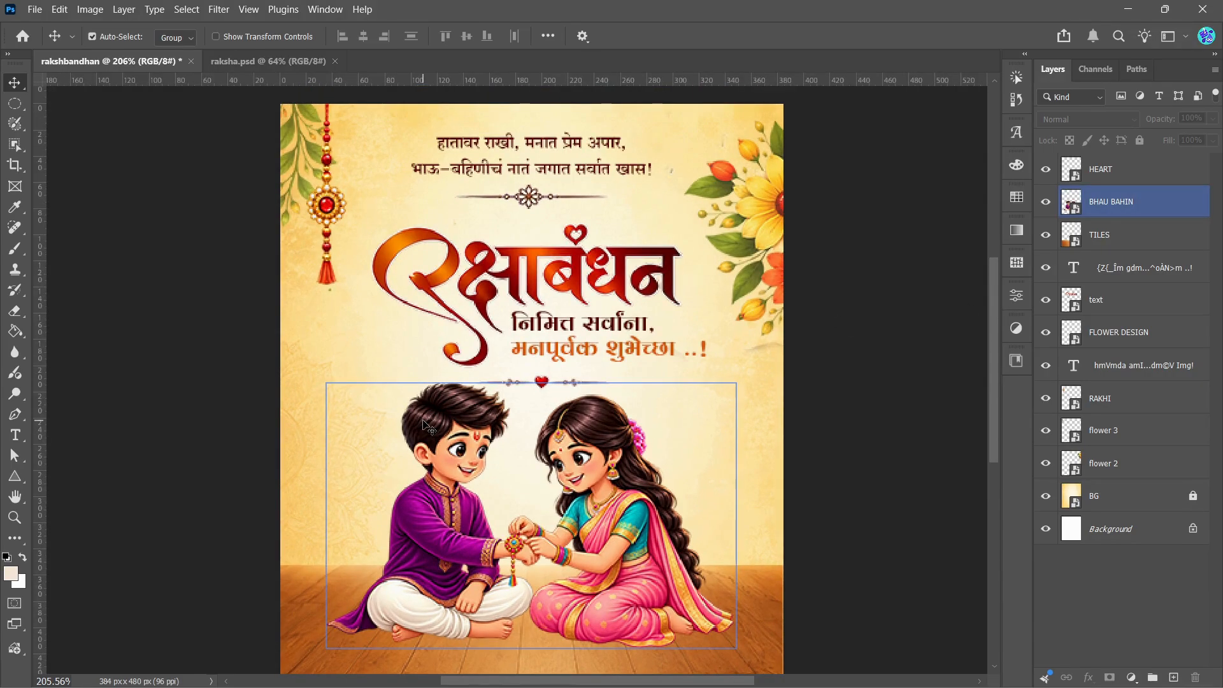
pyautogui.click(985, 296)
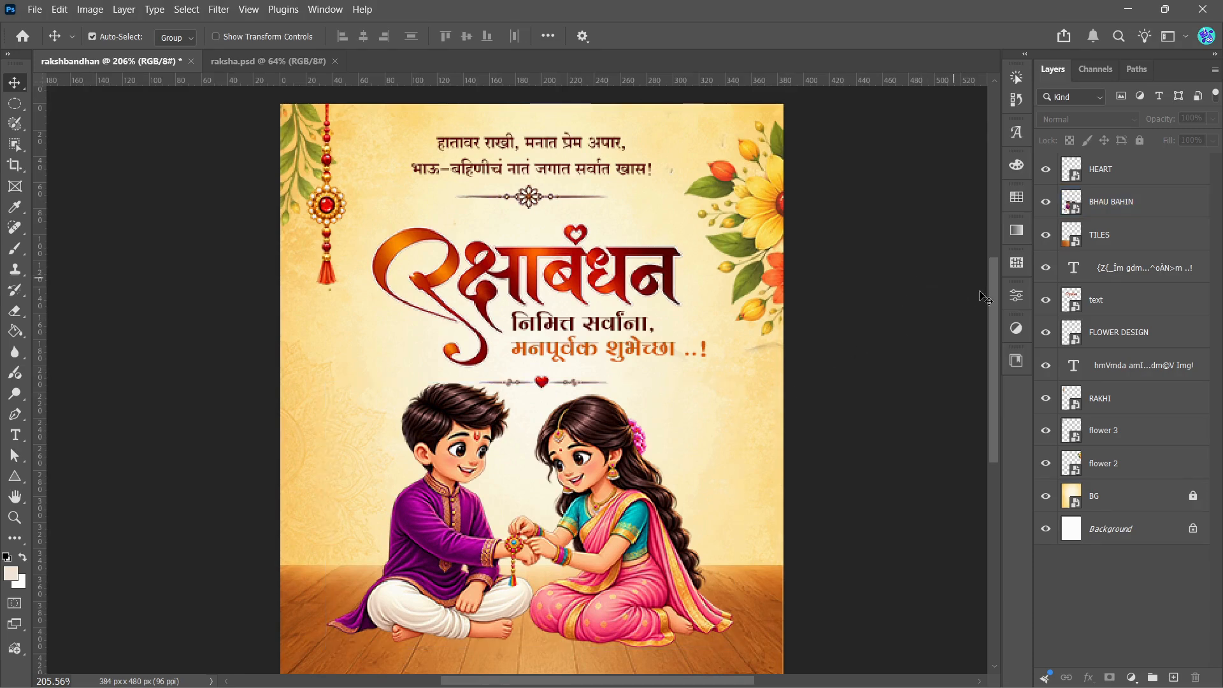
pyautogui.moveTo(993, 294); pyautogui.dragTo(994, 311)
pyautogui.click(396, 465)
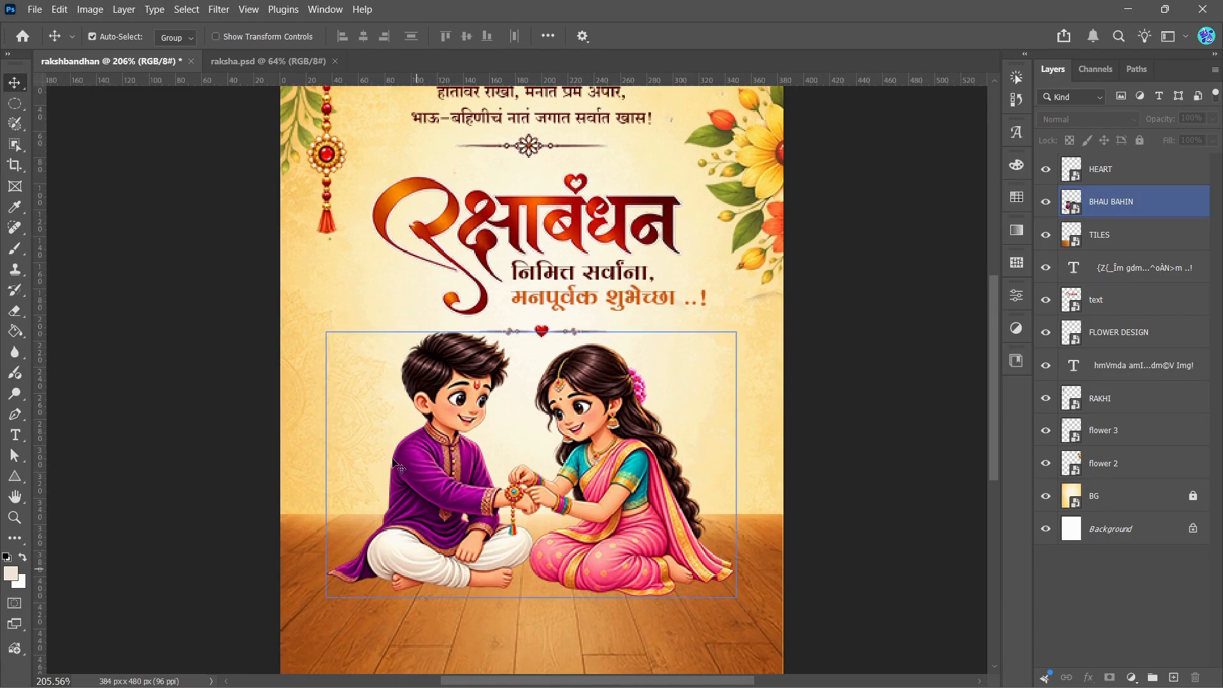
pyautogui.click(258, 127)
pyautogui.click(237, 61)
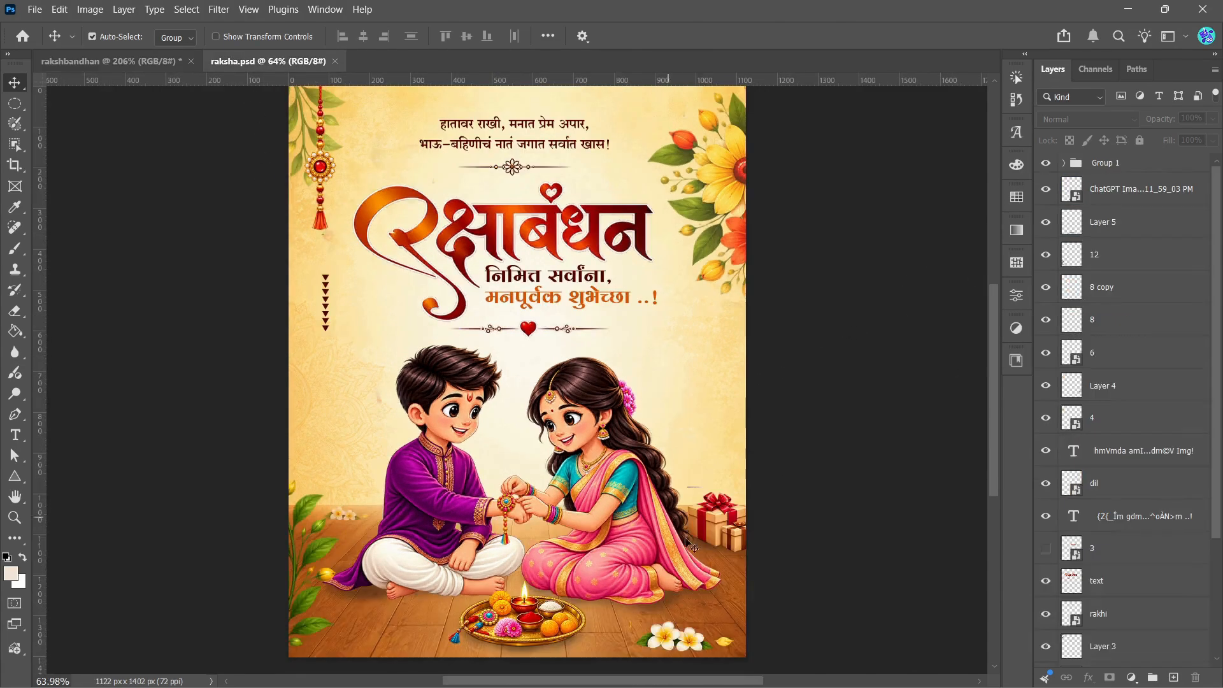
pyautogui.click(714, 539)
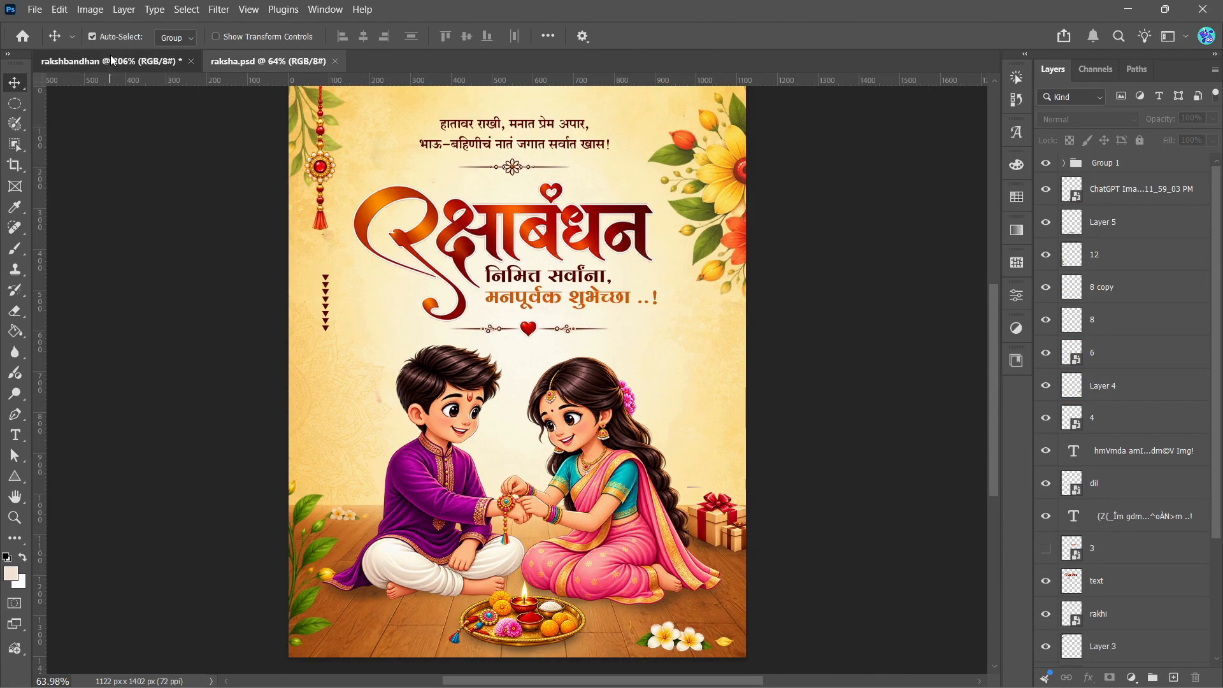
# Step: Place the gift image as an embedded file in the rakshbandhan document at its default size
pyautogui.click(112, 61)
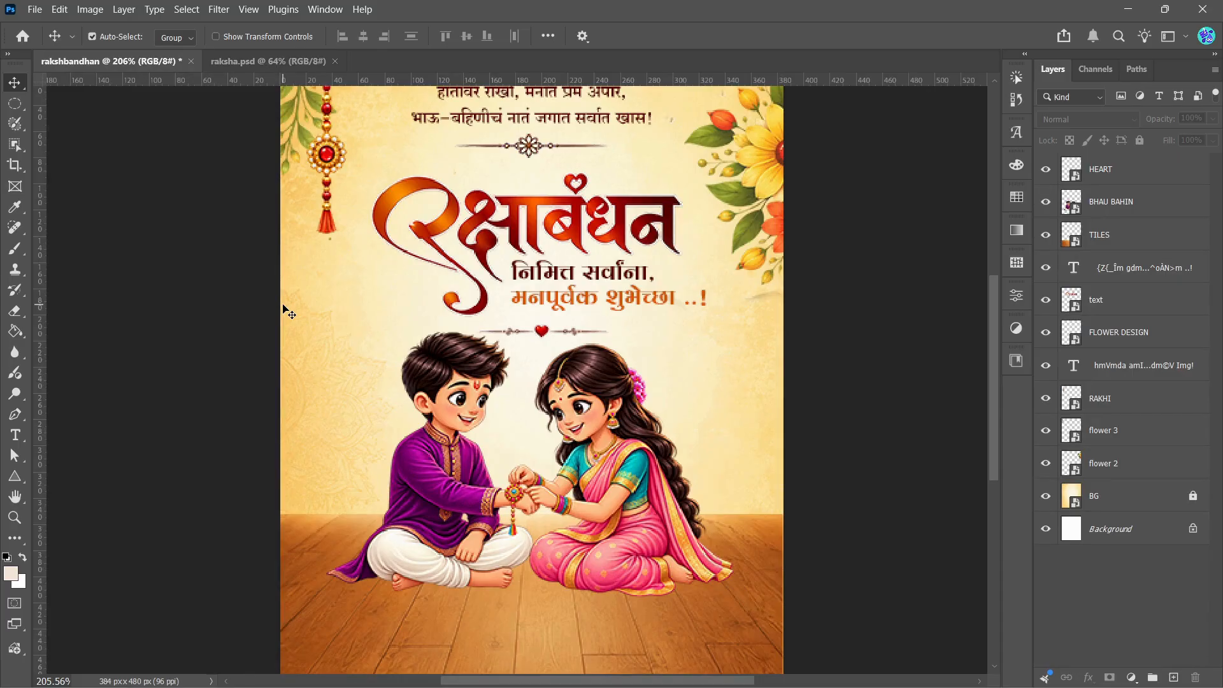
pyautogui.click(35, 9)
pyautogui.click(96, 327)
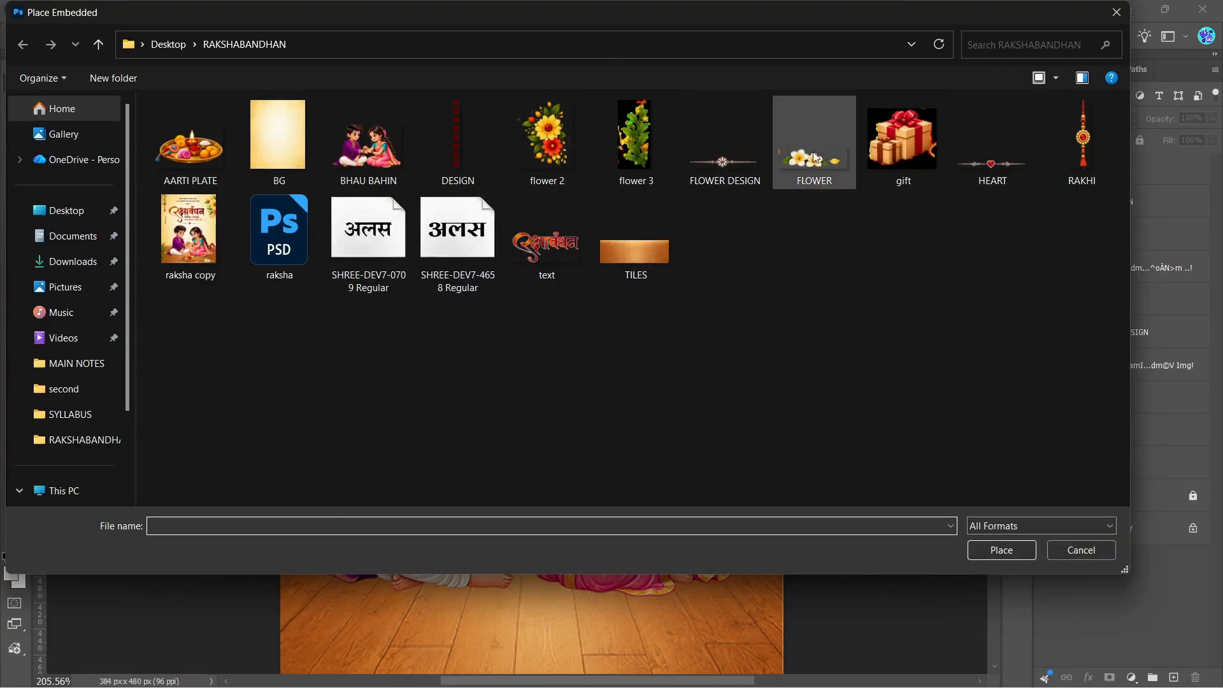
pyautogui.click(876, 149)
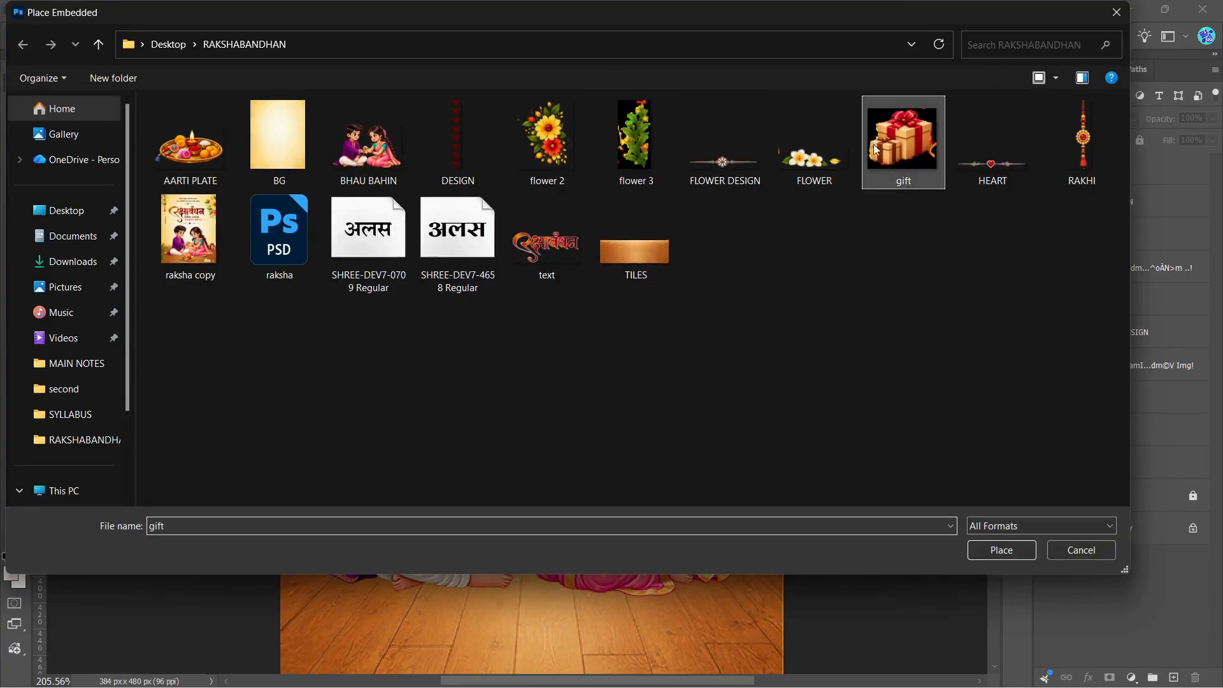
pyautogui.click(987, 551)
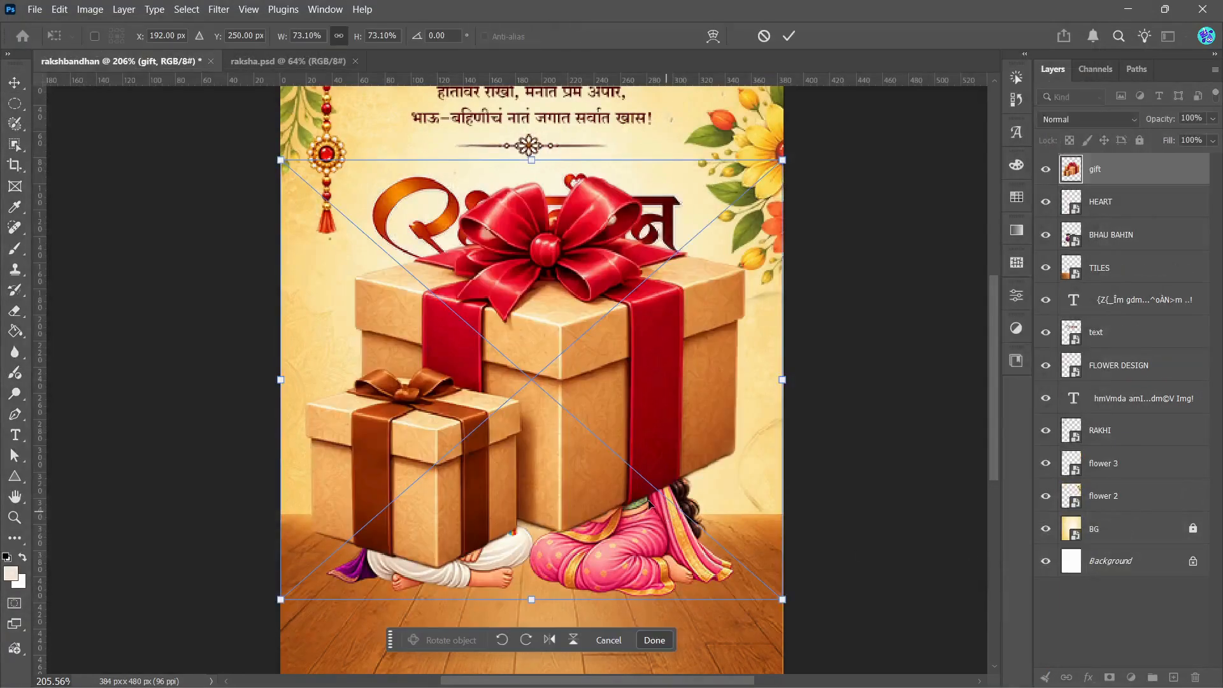
pyautogui.click(794, 40)
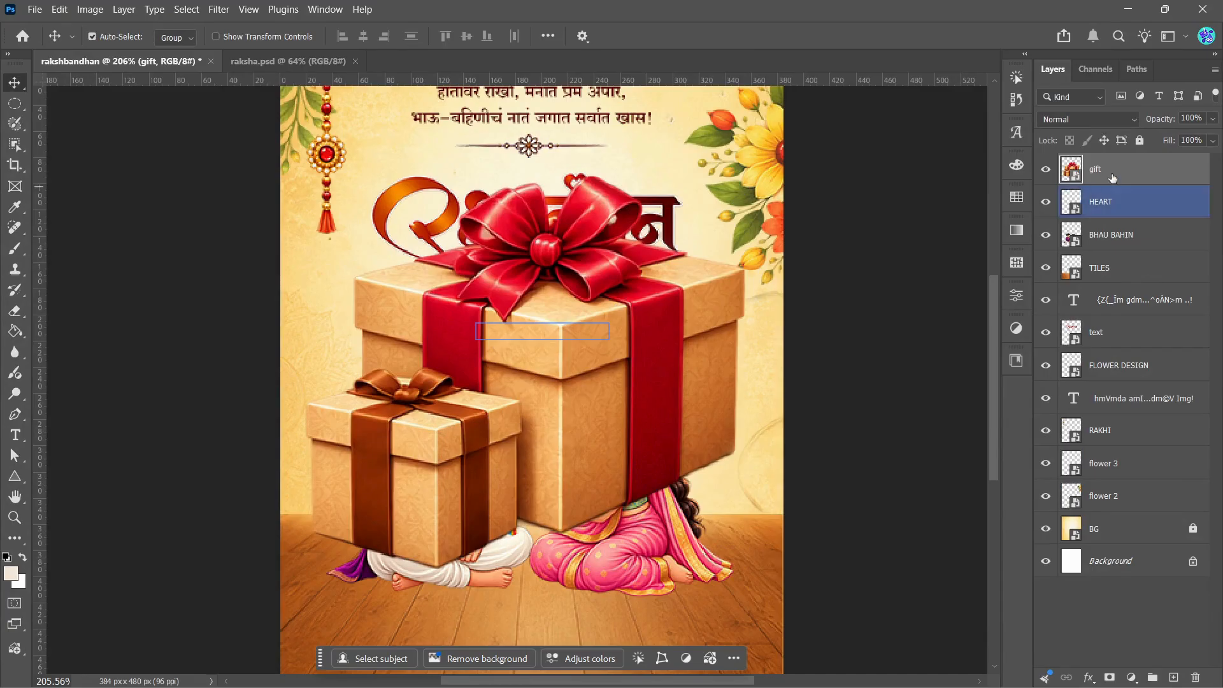
# Step: Convert gift to a smart object, scale it to about 21%, flip it horizontally and position it behind the girl at the poster's right edge
pyautogui.rightClick(1096, 168)
pyautogui.click(1115, 455)
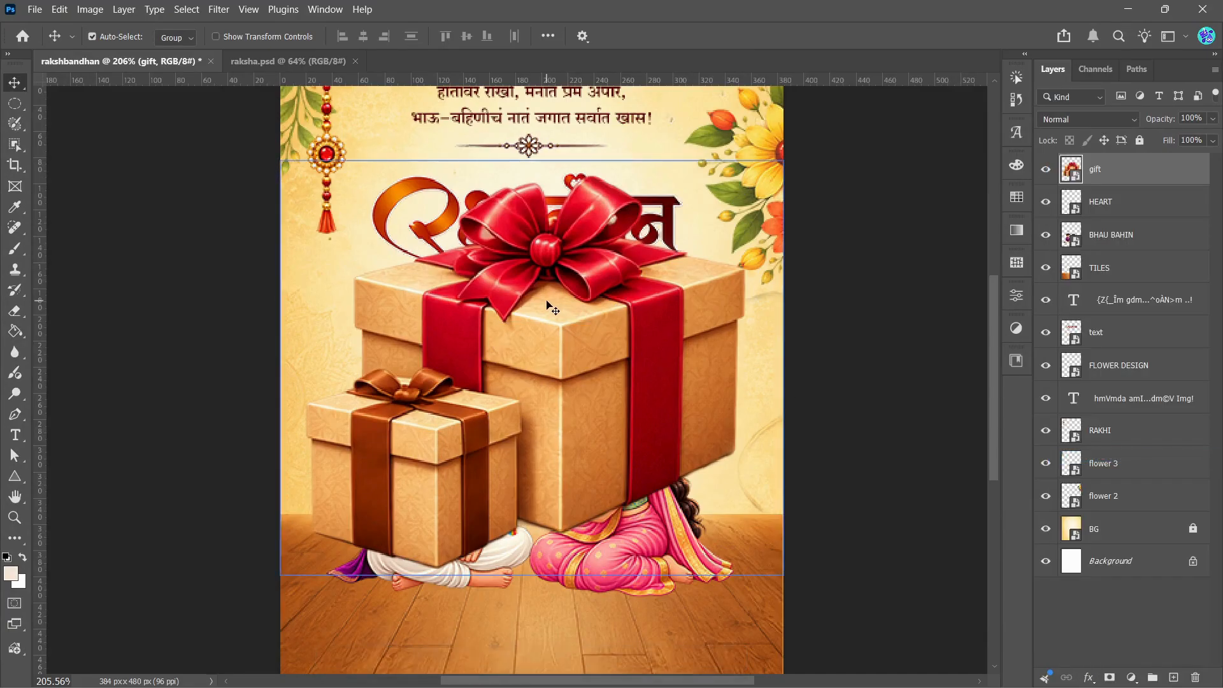
pyautogui.press('ctrl')
pyautogui.hotkey('ctrl', 't')
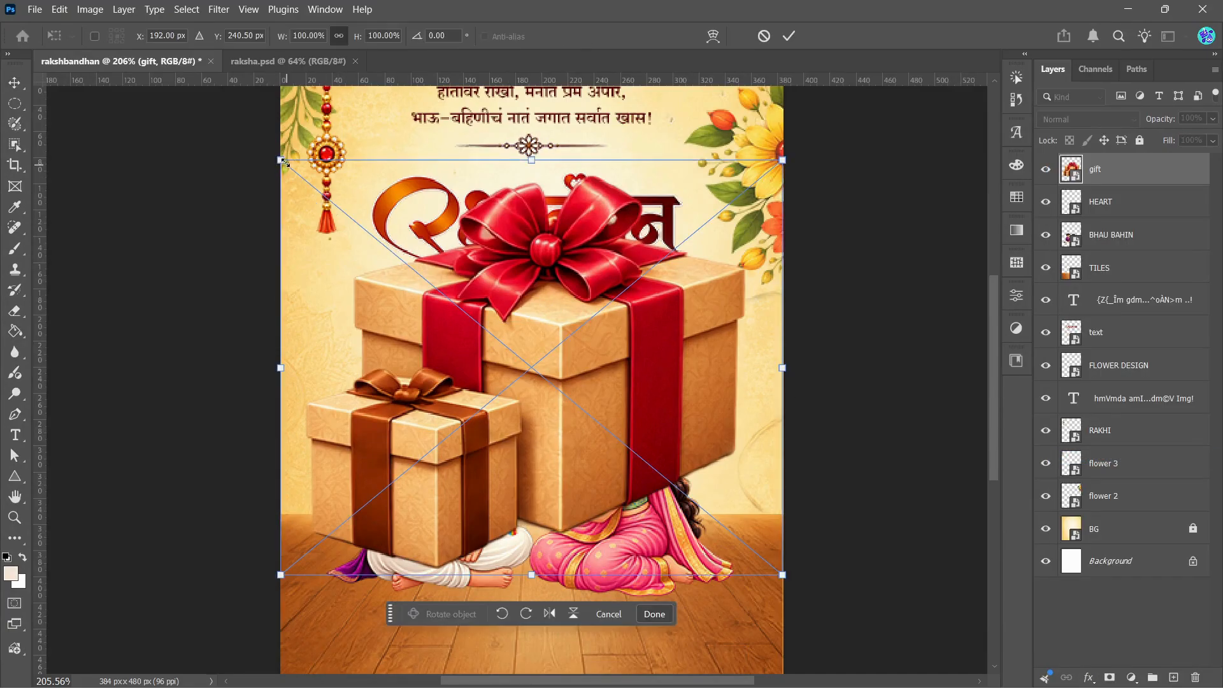
pyautogui.moveTo(281, 161); pyautogui.dragTo(696, 491)
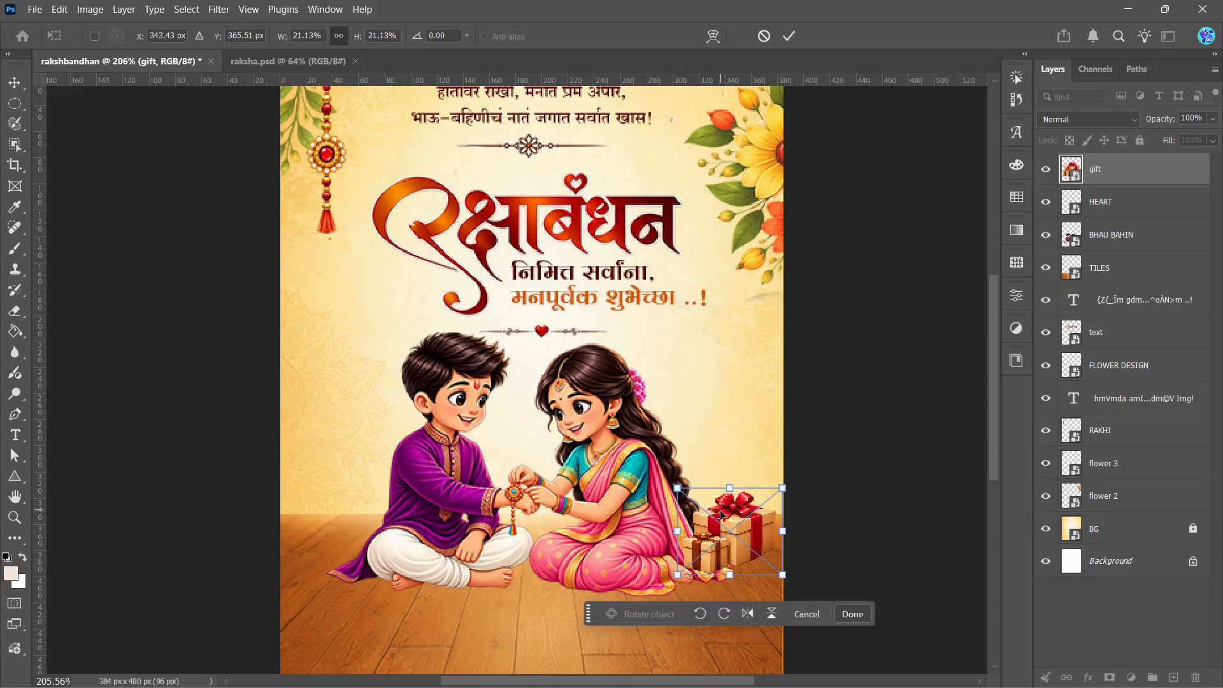
pyautogui.click(748, 614)
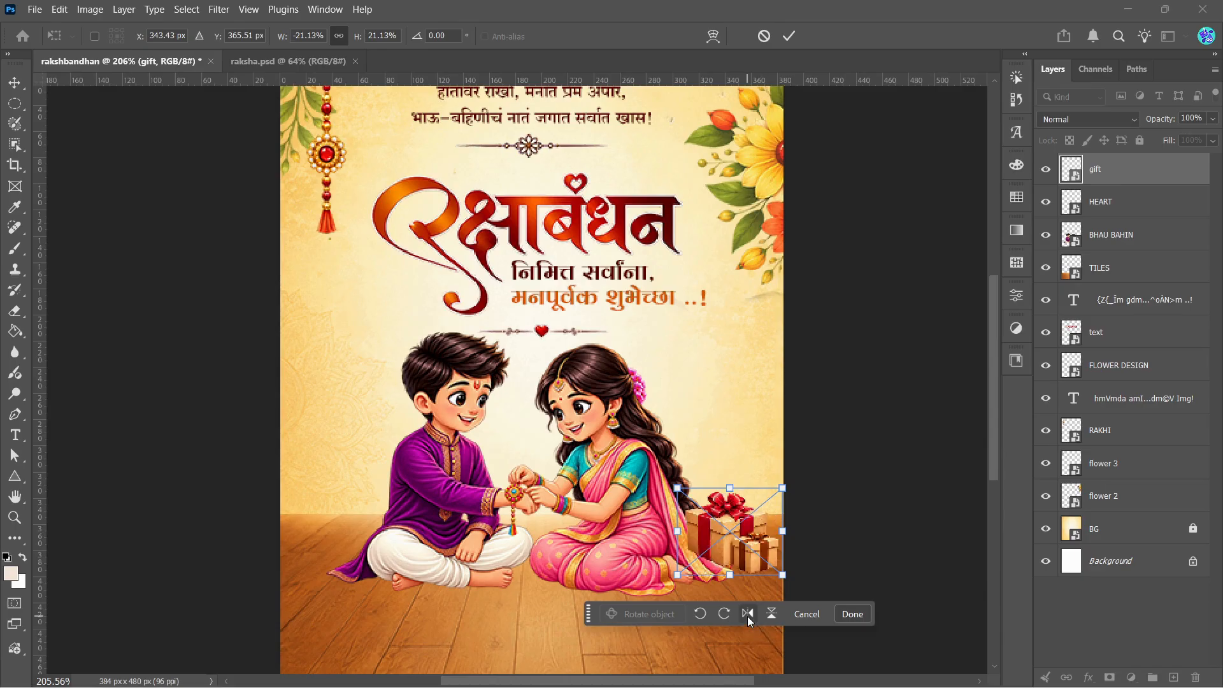
pyautogui.moveTo(729, 547); pyautogui.dragTo(755, 538)
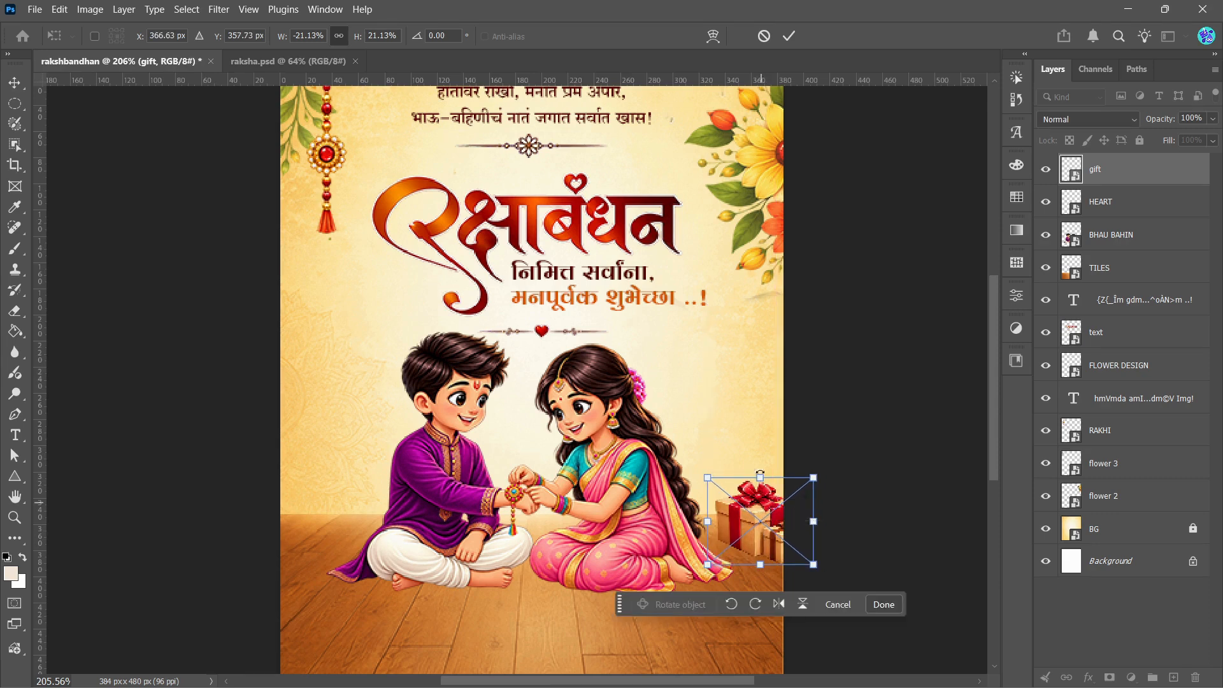
pyautogui.click(788, 37)
# Step: Place the AARTI PLATE image as an embedded file at its default size
pyautogui.scroll(-2, 997, 395)
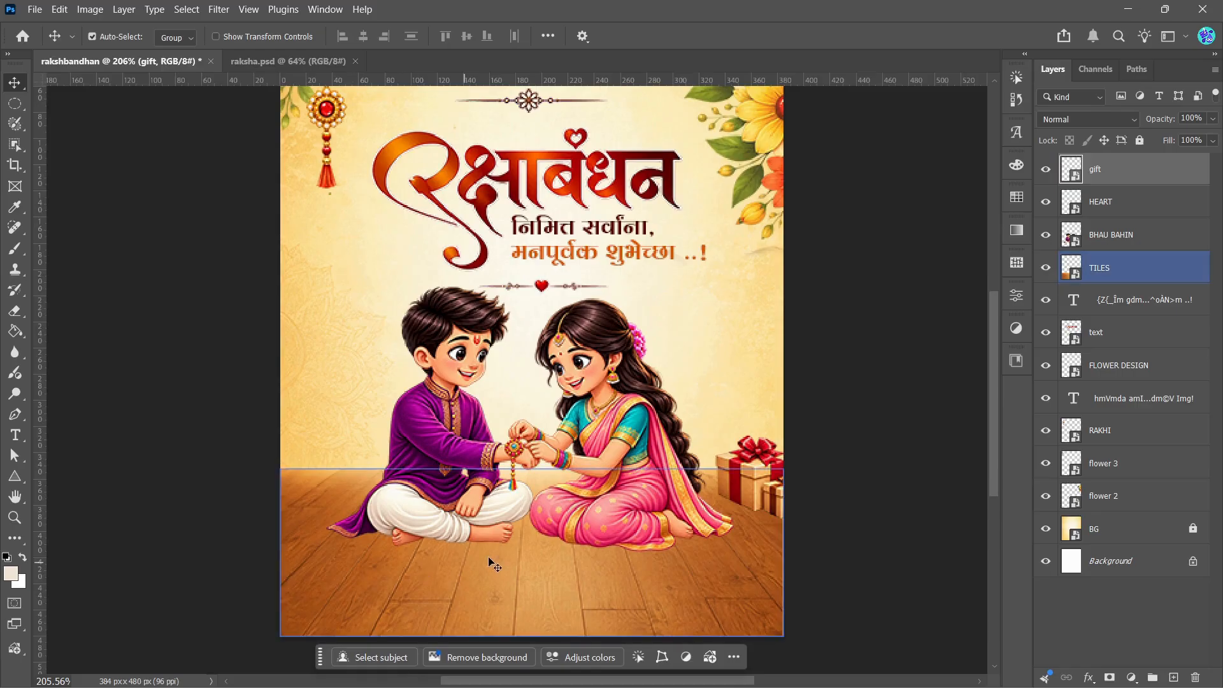
pyautogui.click(35, 10)
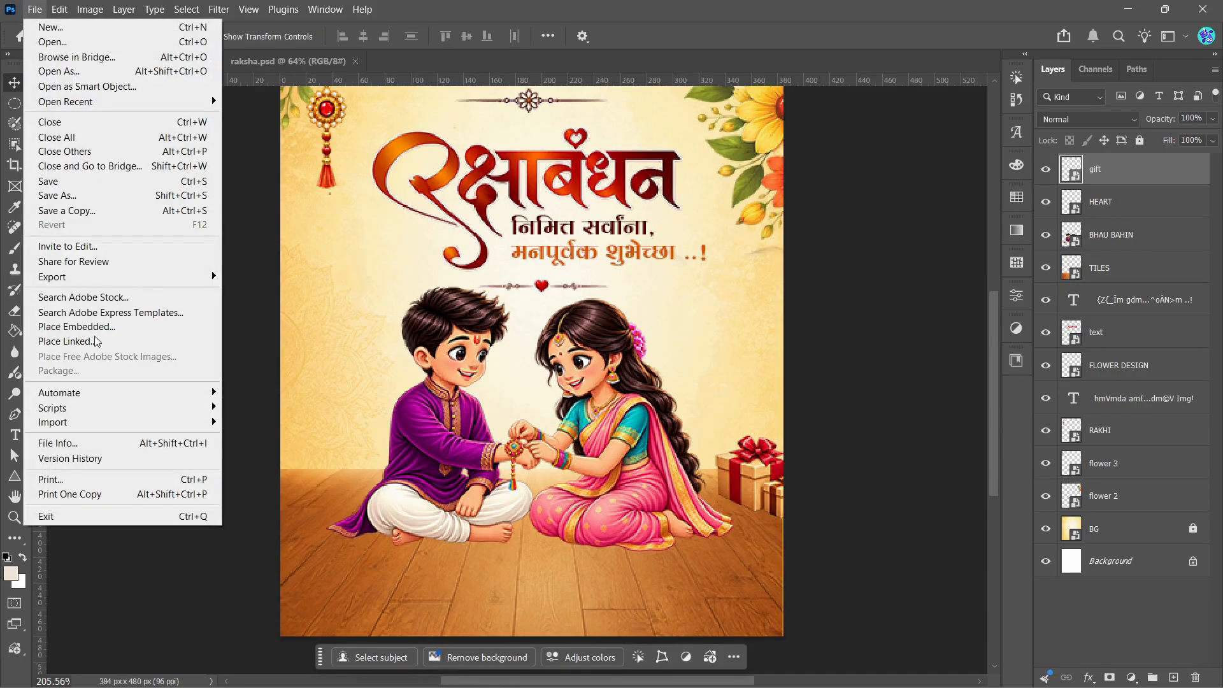
pyautogui.click(92, 327)
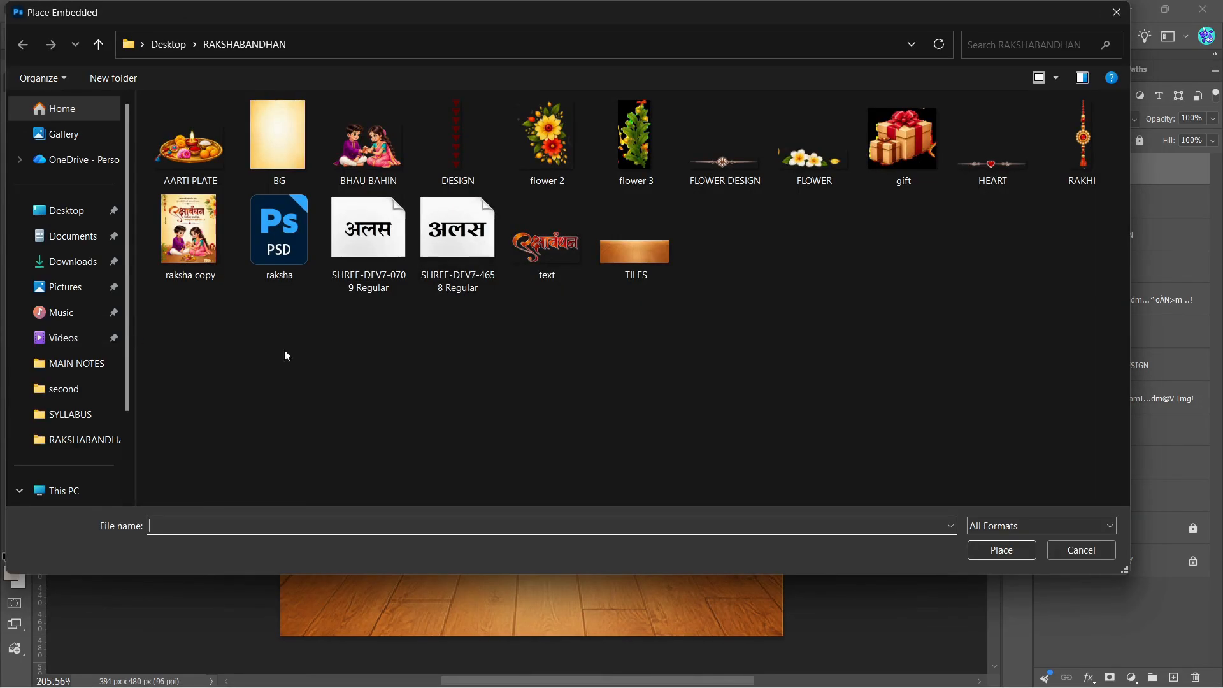
pyautogui.click(186, 150)
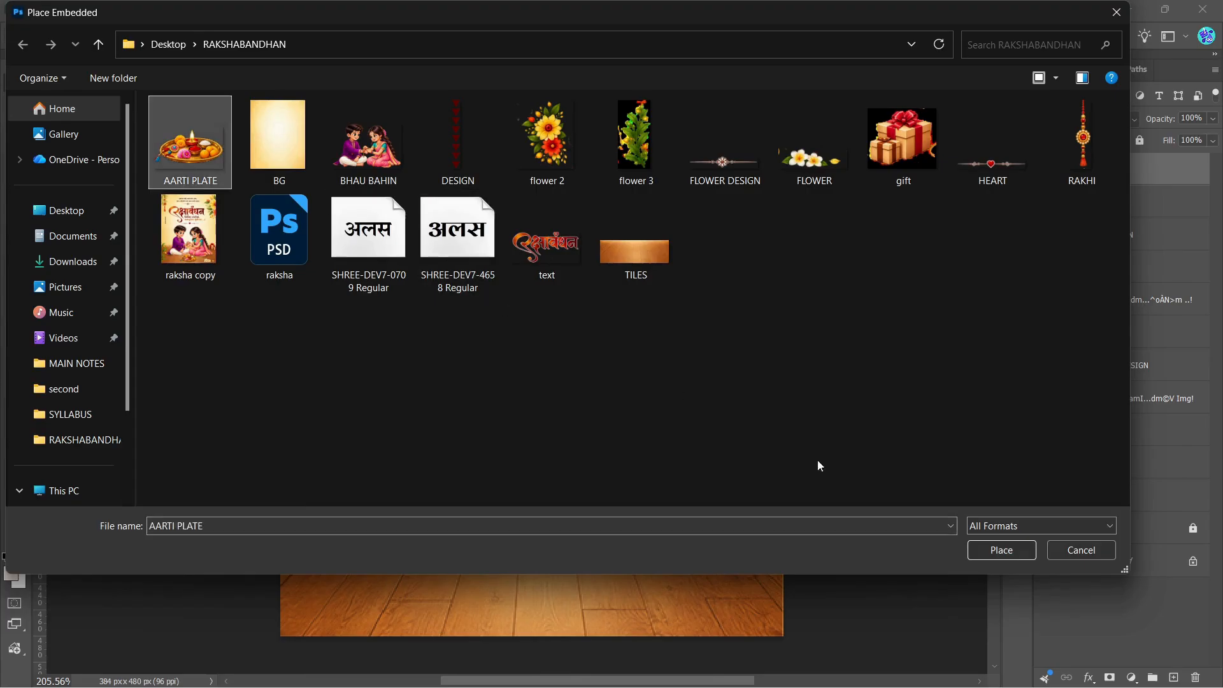
pyautogui.click(977, 546)
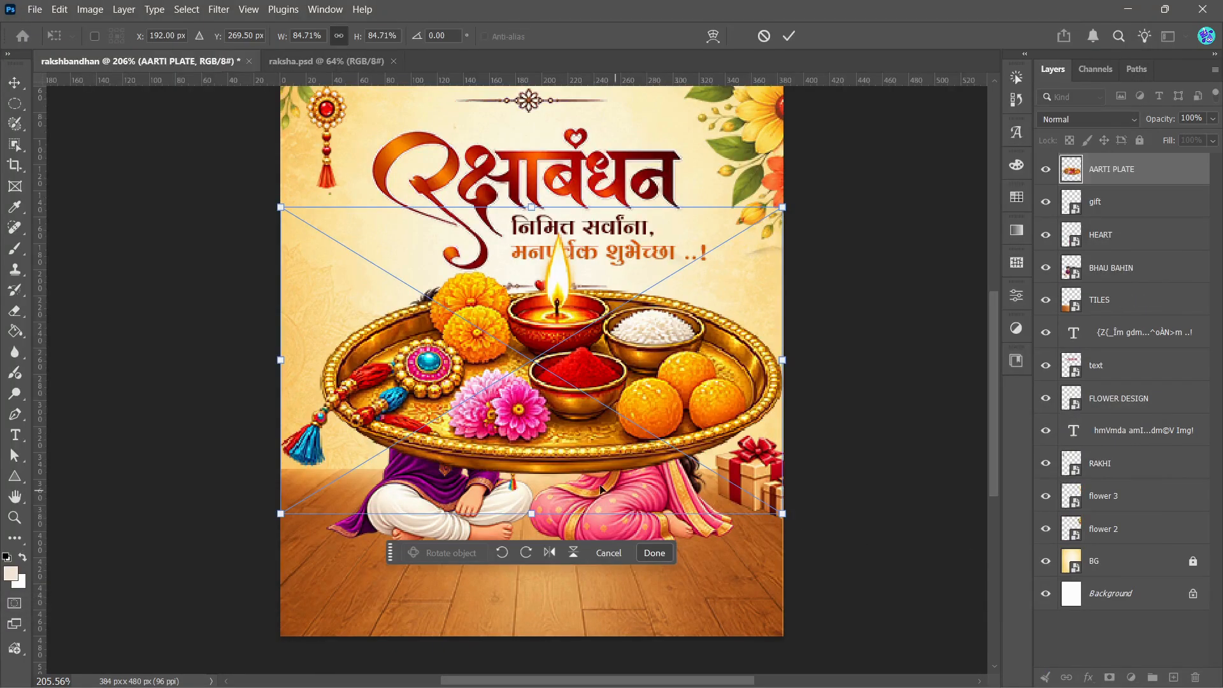
pyautogui.click(789, 36)
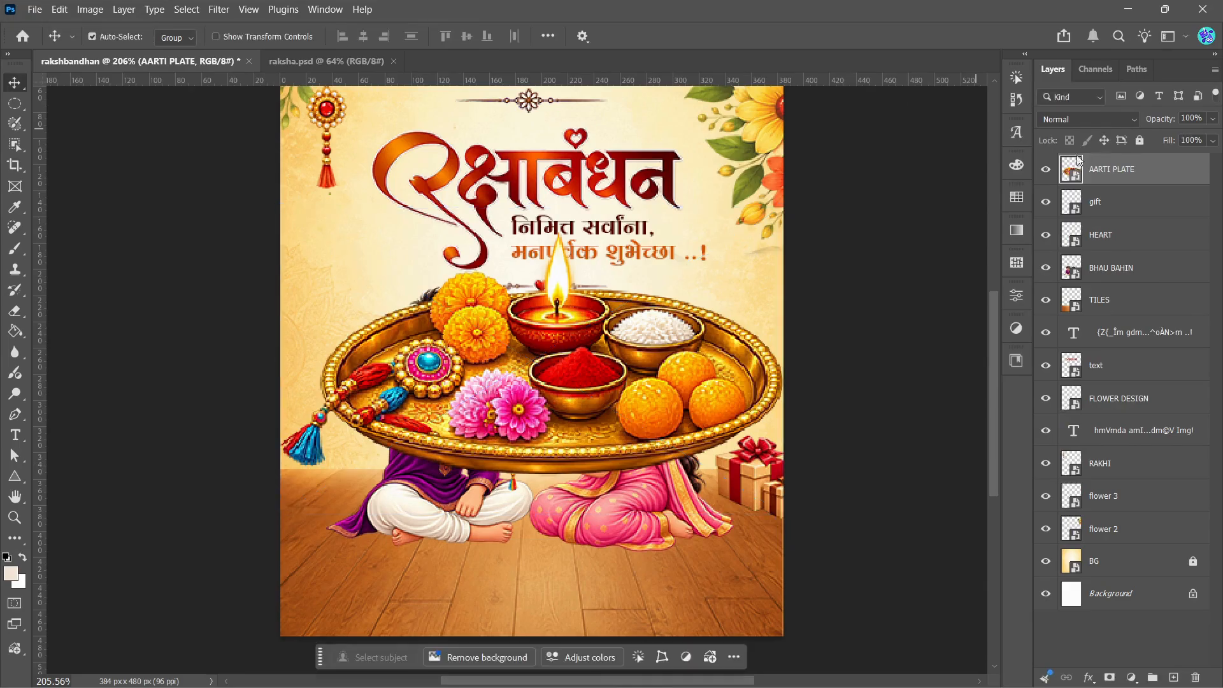
# Step: Convert AARTI PLATE to a smart object, scale it to about 42% and position it on the floor in front of the children
pyautogui.rightClick(1122, 170)
pyautogui.click(1112, 456)
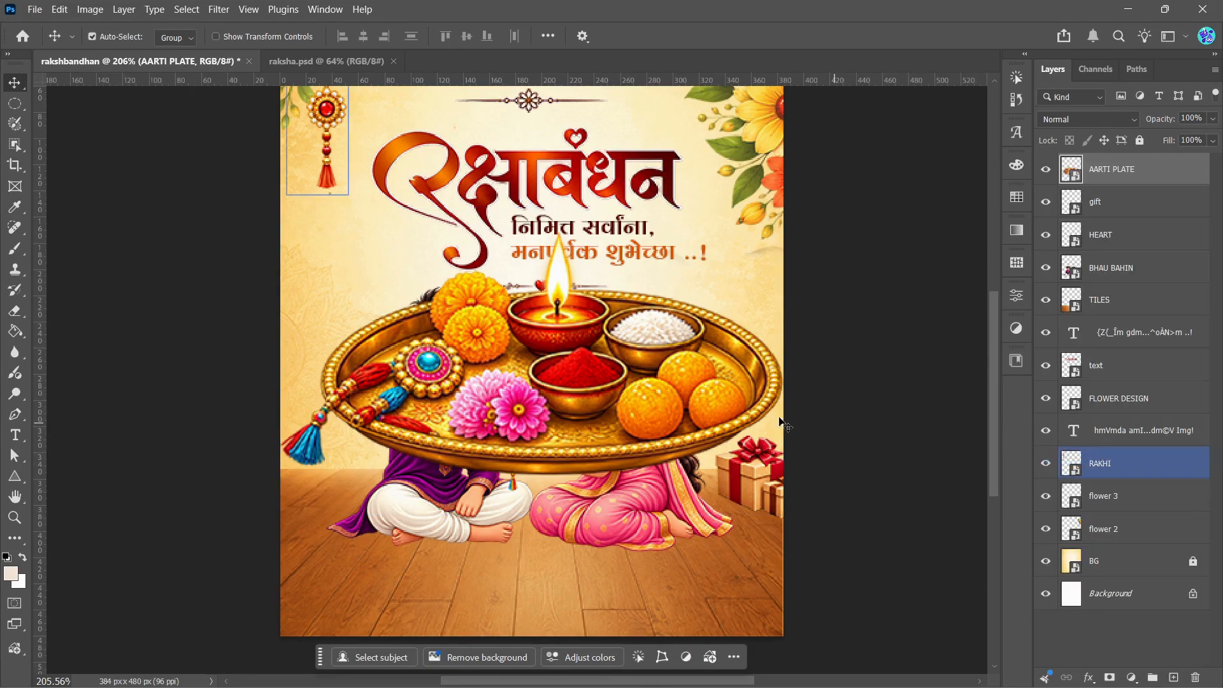
pyautogui.hotkey('ctrl', 't')
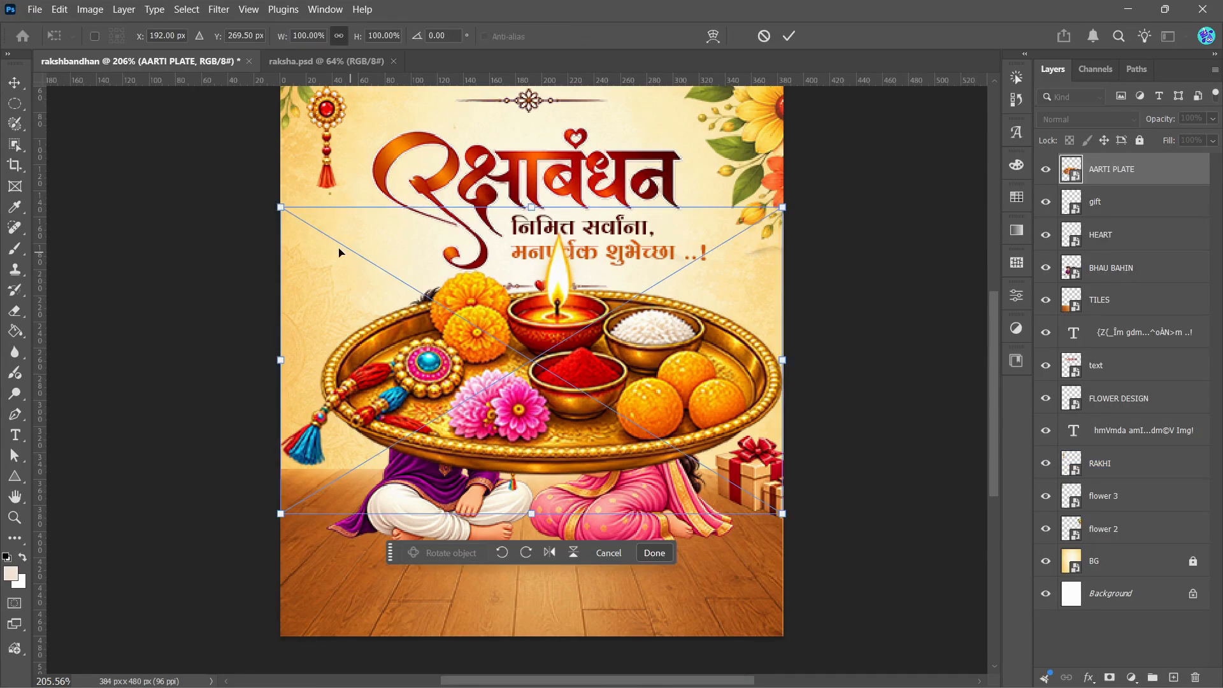
pyautogui.moveTo(278, 207); pyautogui.dragTo(573, 385)
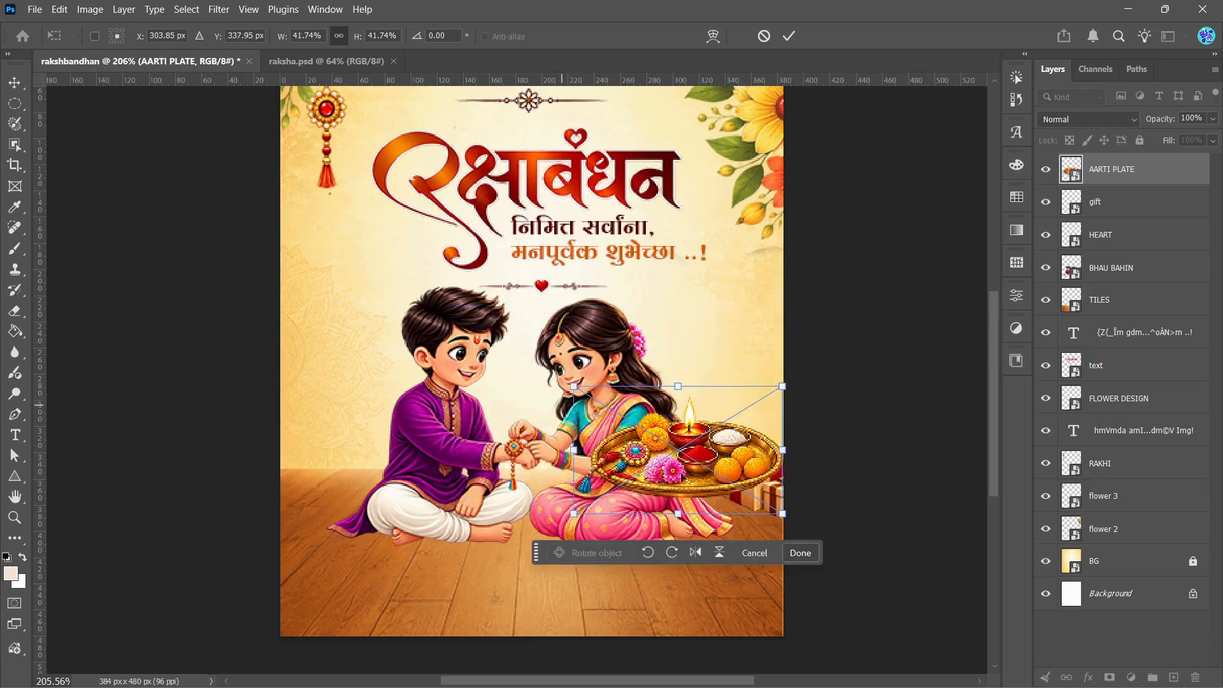
pyautogui.moveTo(663, 463); pyautogui.dragTo(505, 589)
pyautogui.press('Up')
pyautogui.press('Up')
pyautogui.press('Up')
pyautogui.press('Up')
pyautogui.press('Up')
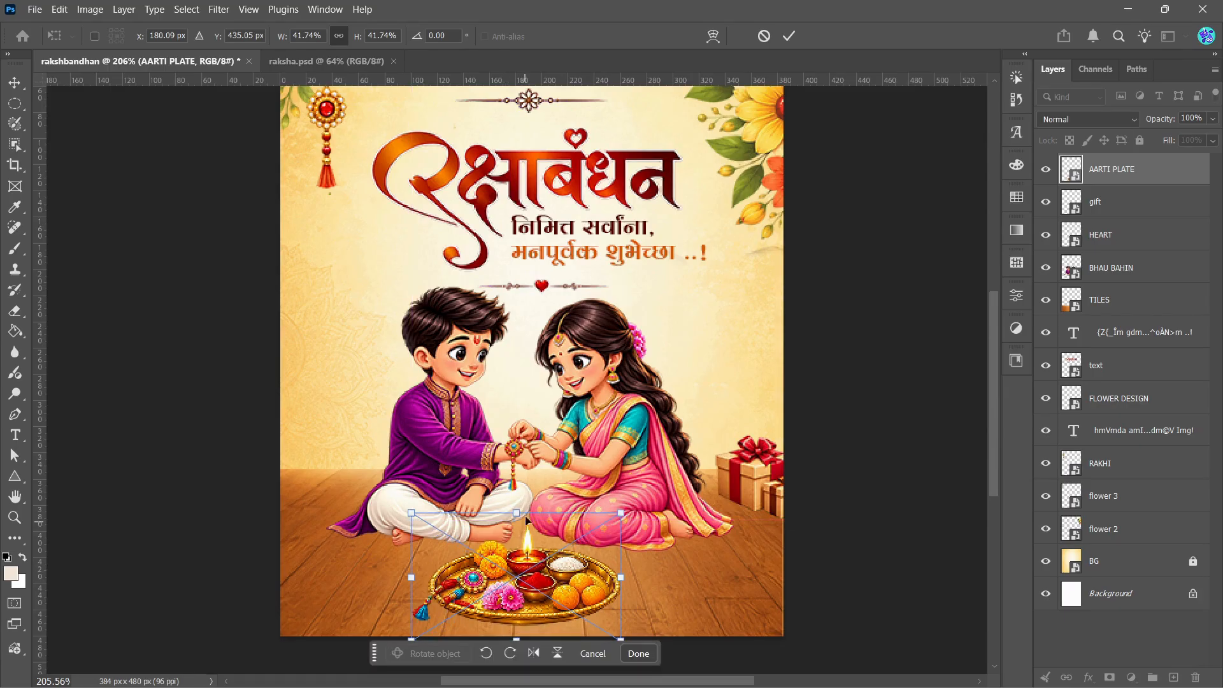
pyautogui.click(790, 36)
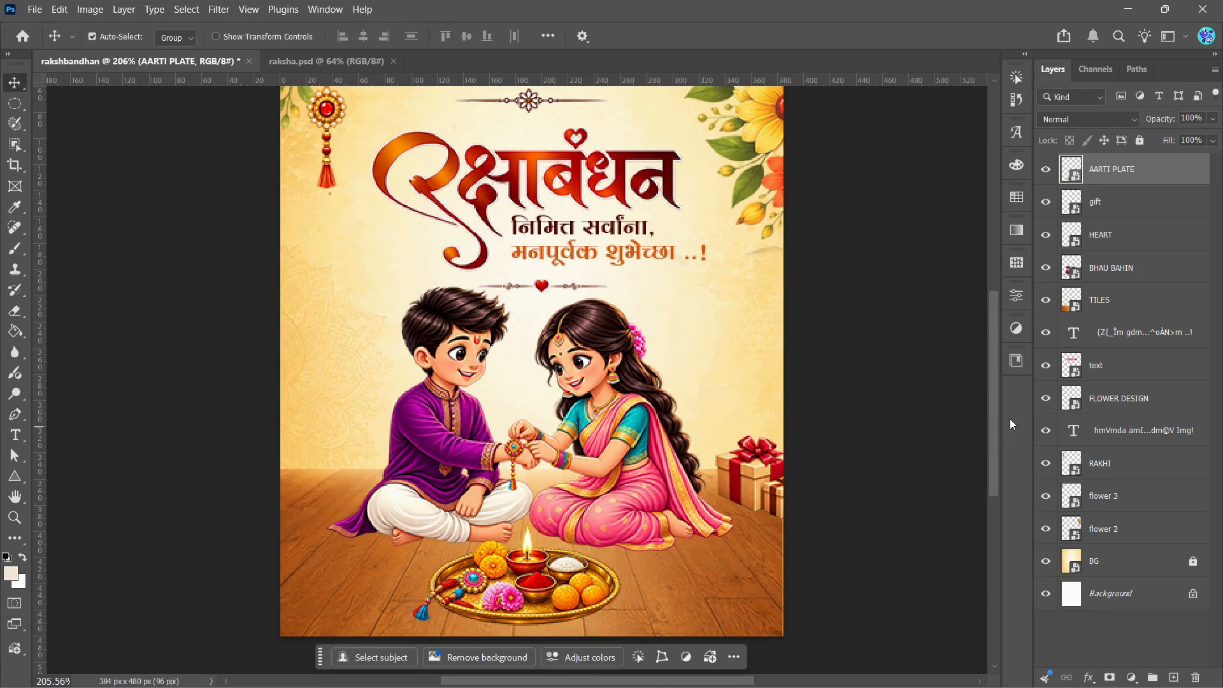
# Step: Place a second copy of the flower 3 image as an embedded file at its default size
pyautogui.scroll(2, 996, 410)
pyautogui.scroll(-1, 999, 411)
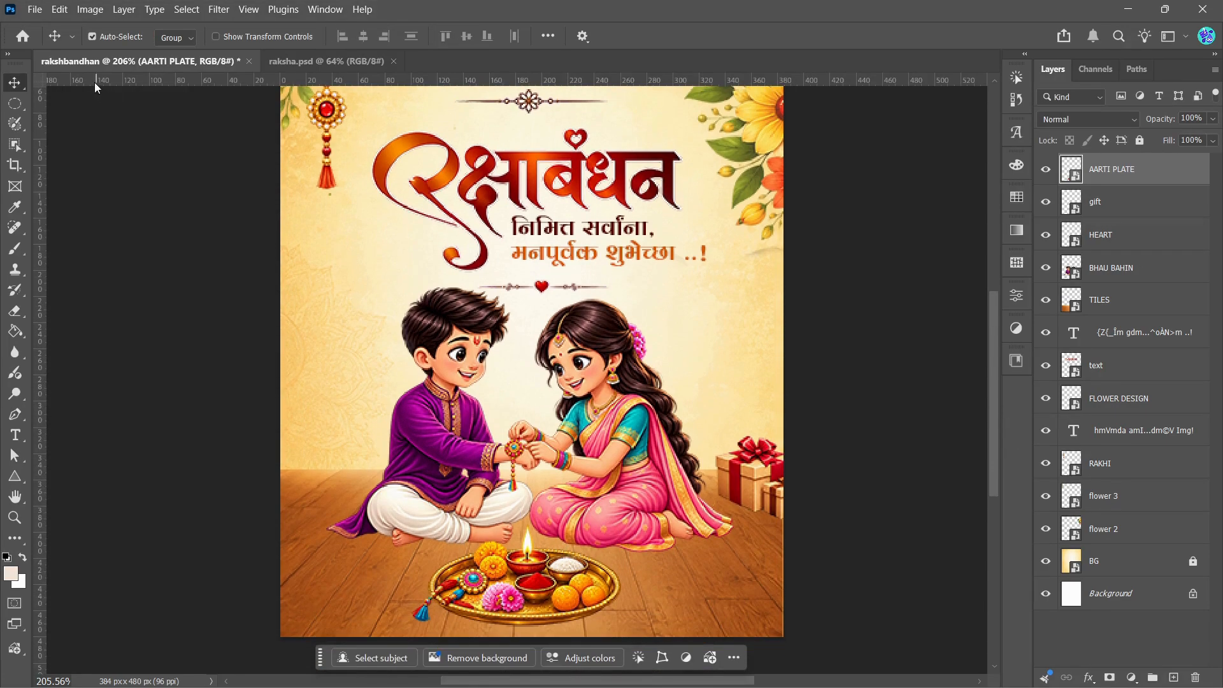
pyautogui.click(36, 9)
pyautogui.click(82, 329)
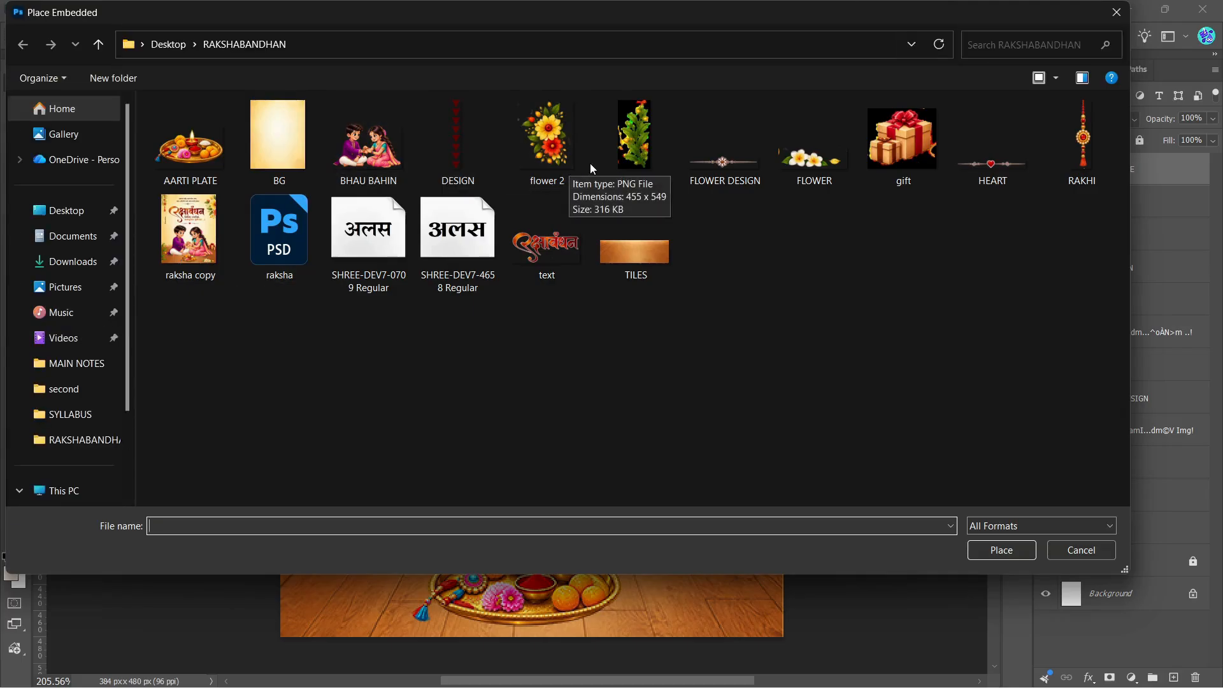
pyautogui.click(630, 143)
pyautogui.click(988, 548)
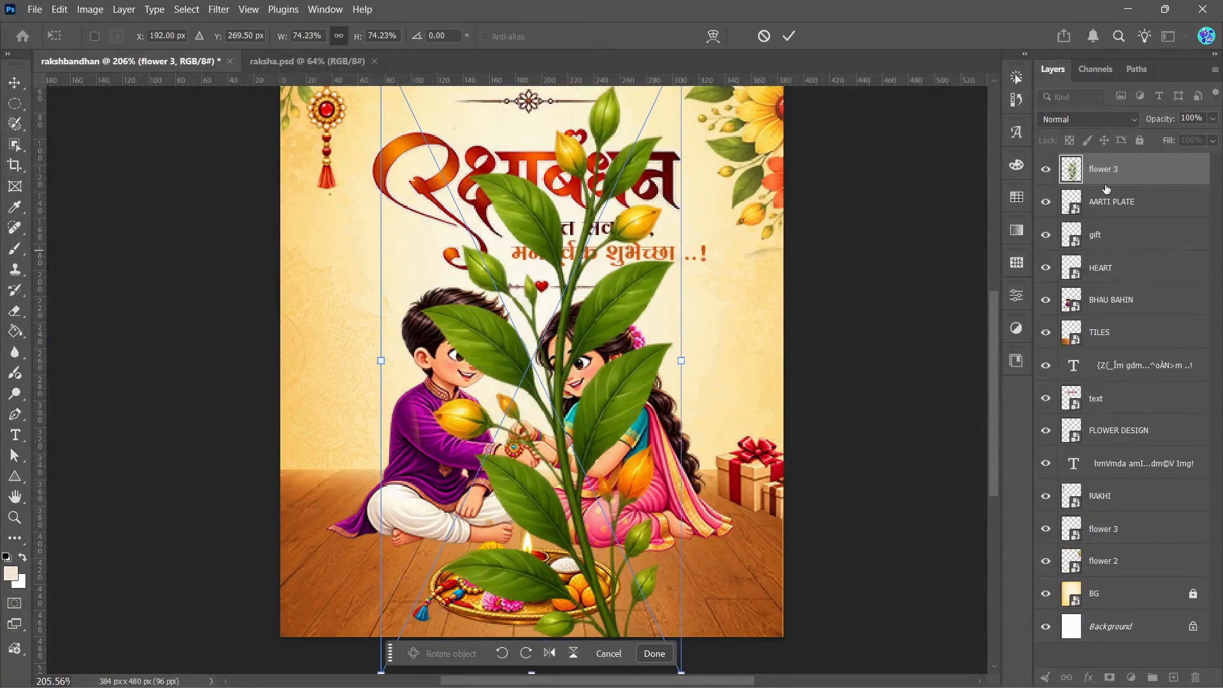
pyautogui.scroll(-2, 691, 379)
pyautogui.press('Return')
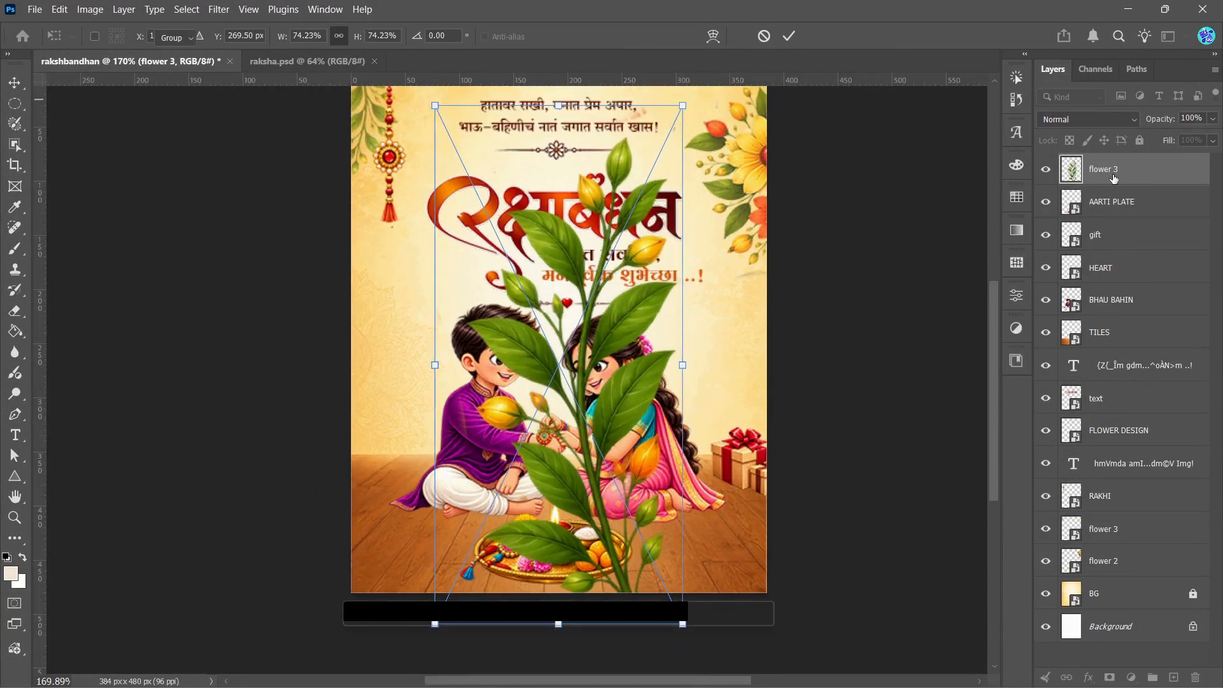
# Step: Convert the new flower 3 to a smart object, flip it horizontally, scale it to about 30% and position it in the poster's lower-left corner
pyautogui.rightClick(1113, 170)
pyautogui.click(1002, 467)
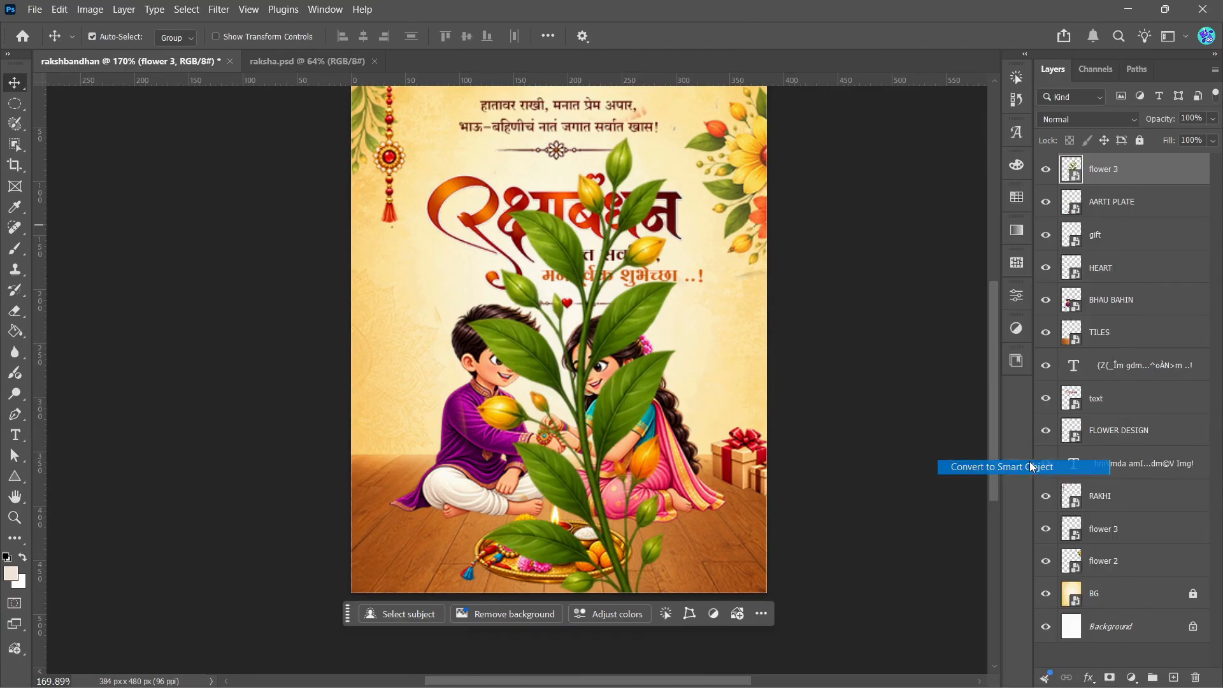
pyautogui.hotkey('ctrl', 't')
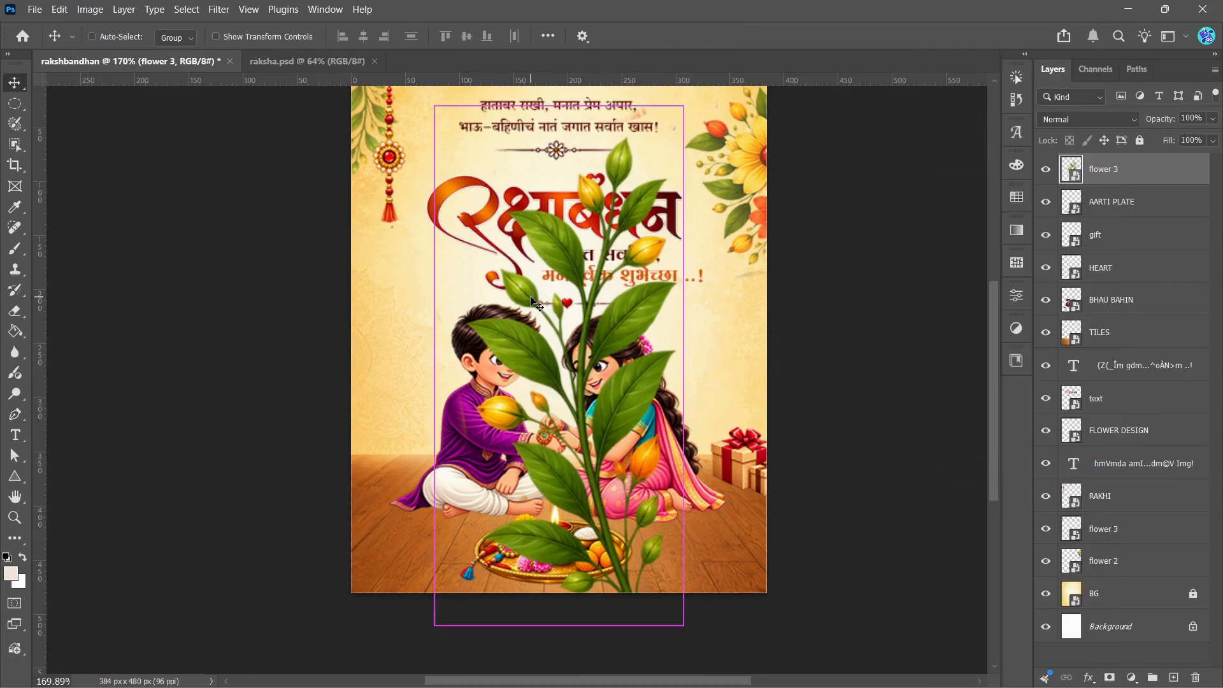
pyautogui.moveTo(436, 106); pyautogui.dragTo(618, 489)
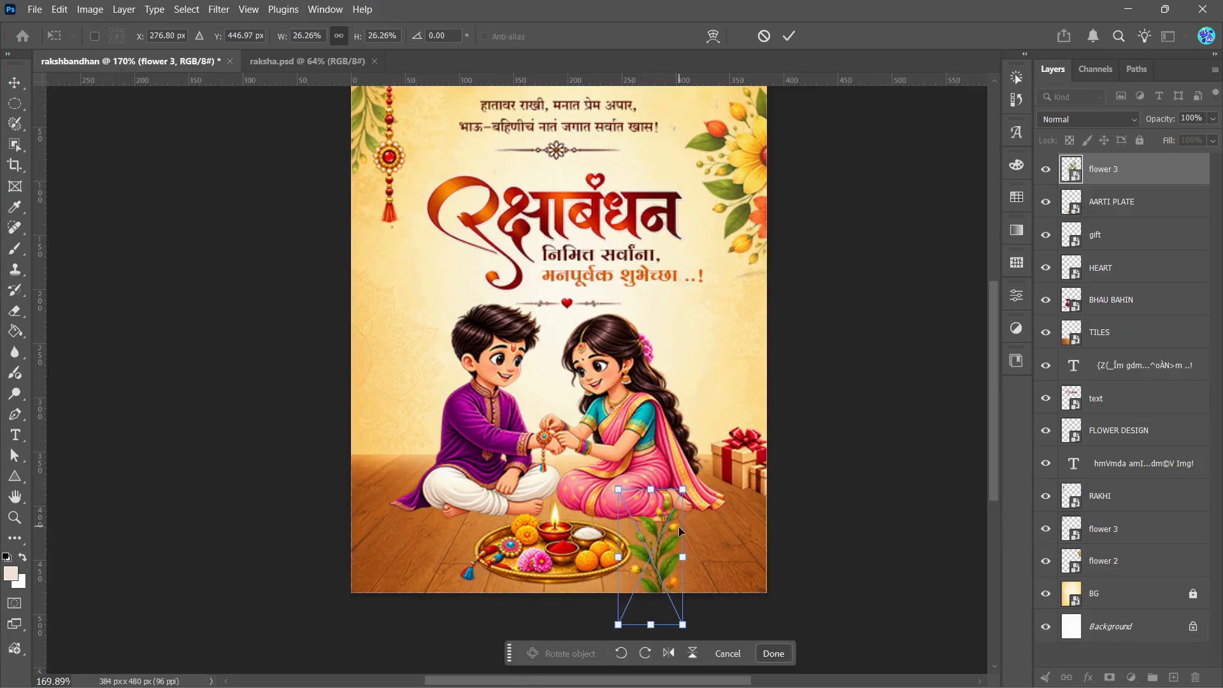
pyautogui.click(671, 657)
pyautogui.moveTo(651, 577); pyautogui.dragTo(369, 551)
pyautogui.moveTo(401, 462); pyautogui.dragTo(411, 444)
pyautogui.moveTo(370, 535); pyautogui.dragTo(367, 538)
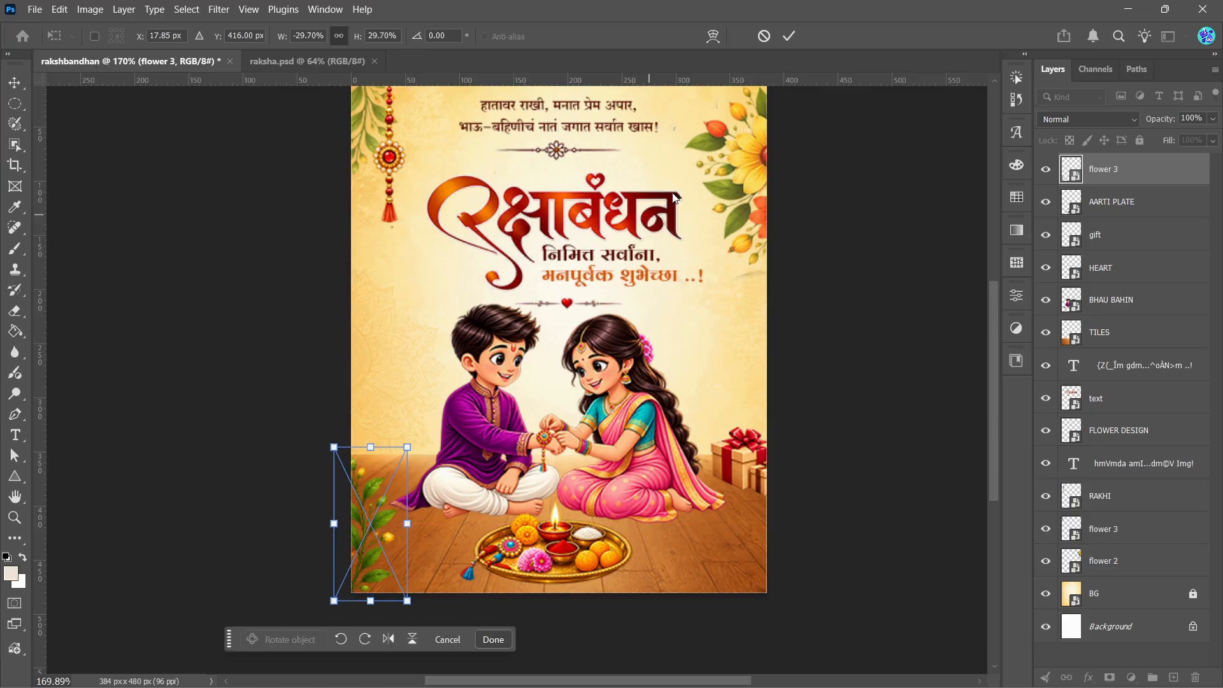
pyautogui.click(788, 37)
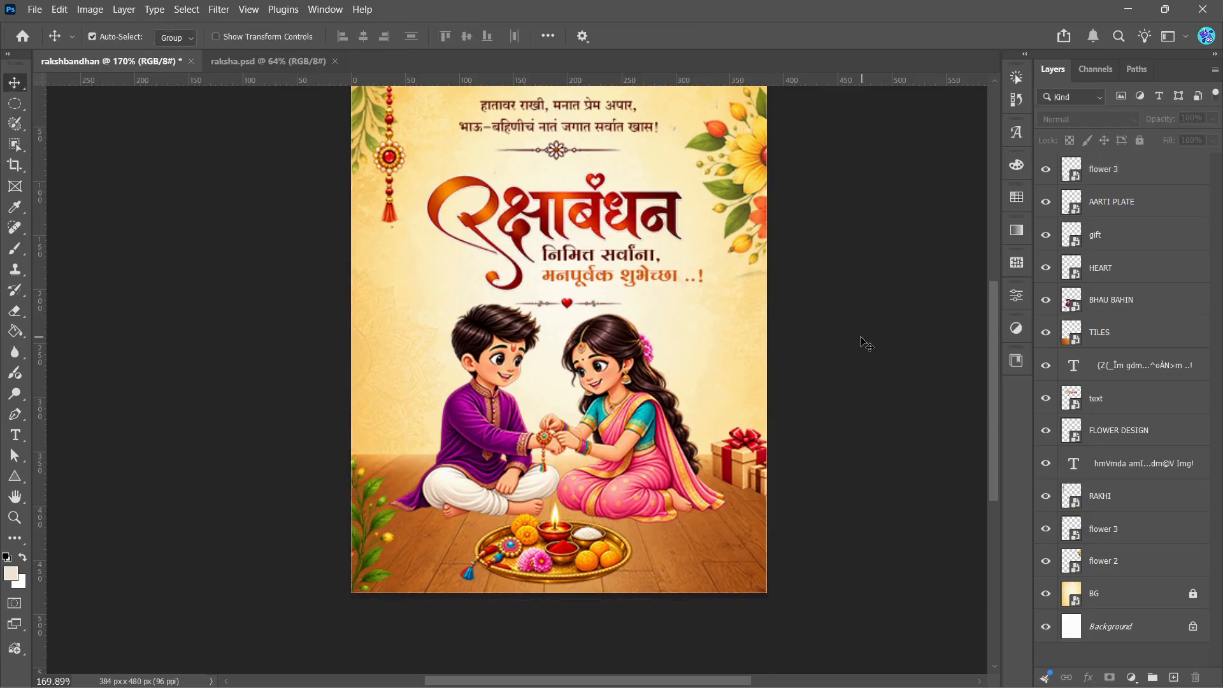
# Step: Place the FLOWER image as an embedded file at its default size and convert it to a smart object
pyautogui.click(28, 9)
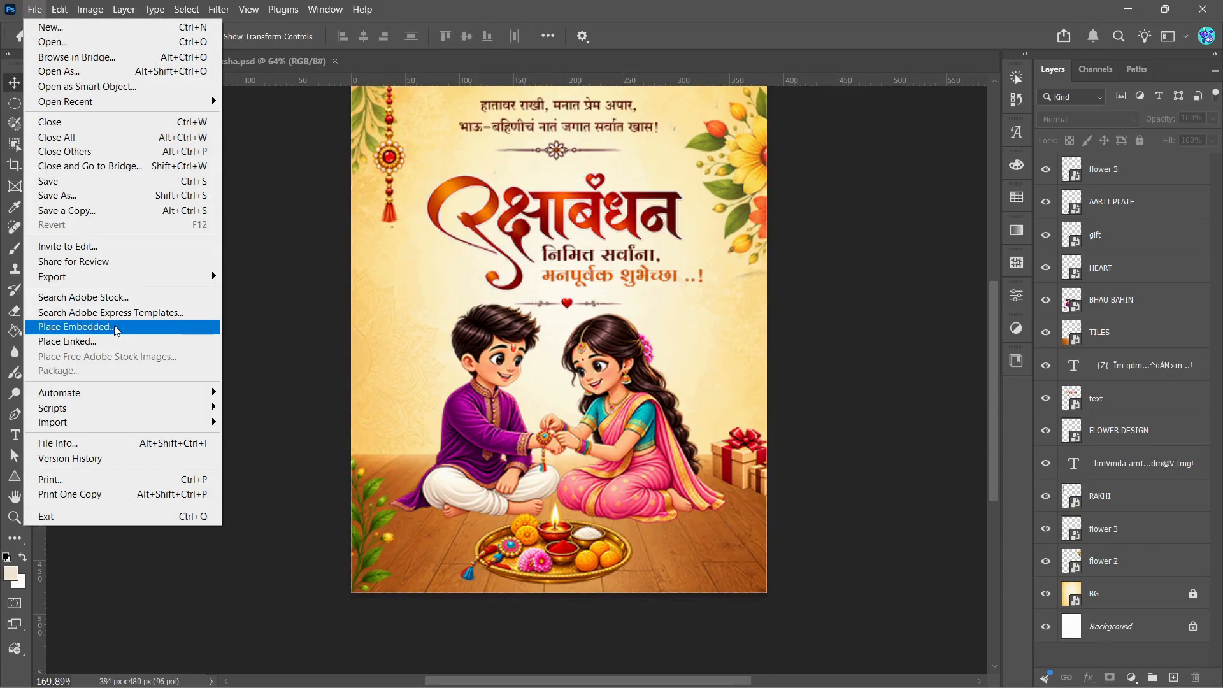
pyautogui.click(115, 329)
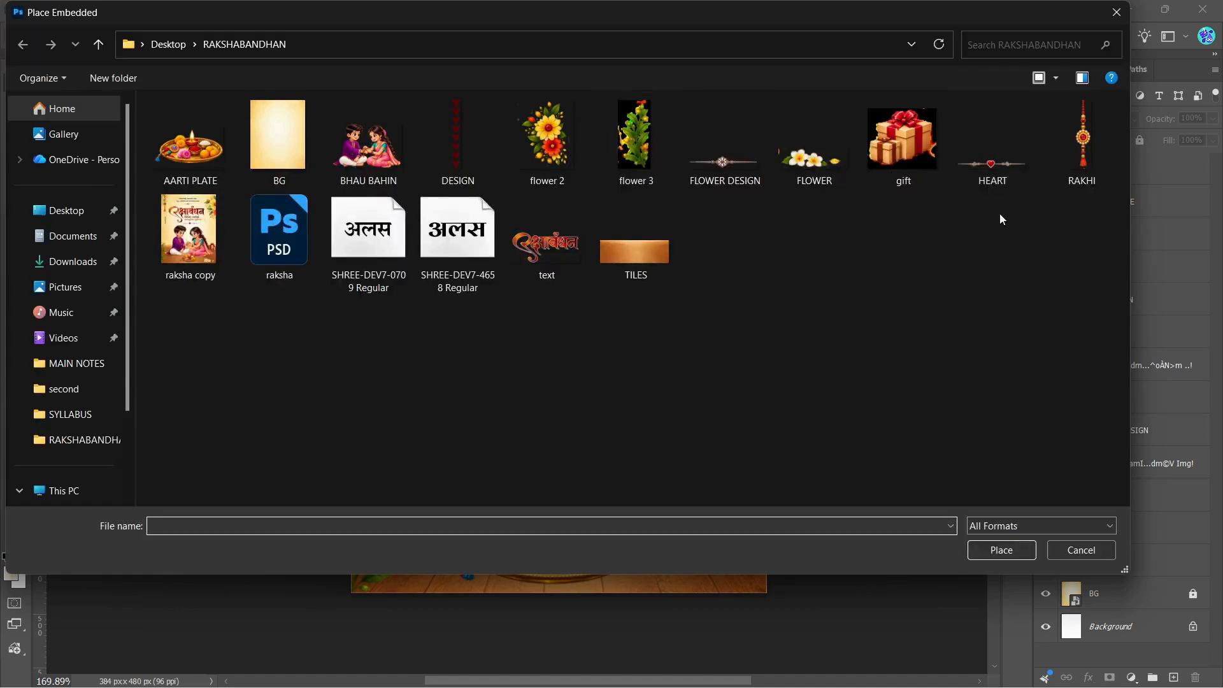
pyautogui.click(797, 171)
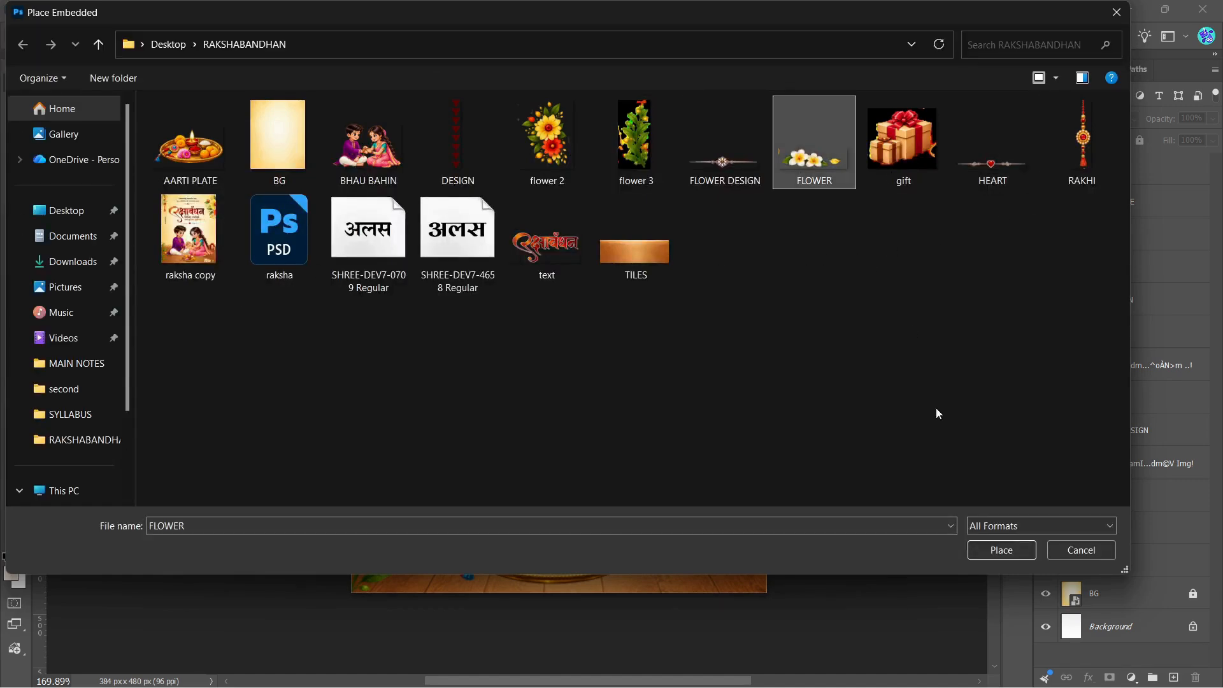
pyautogui.click(996, 552)
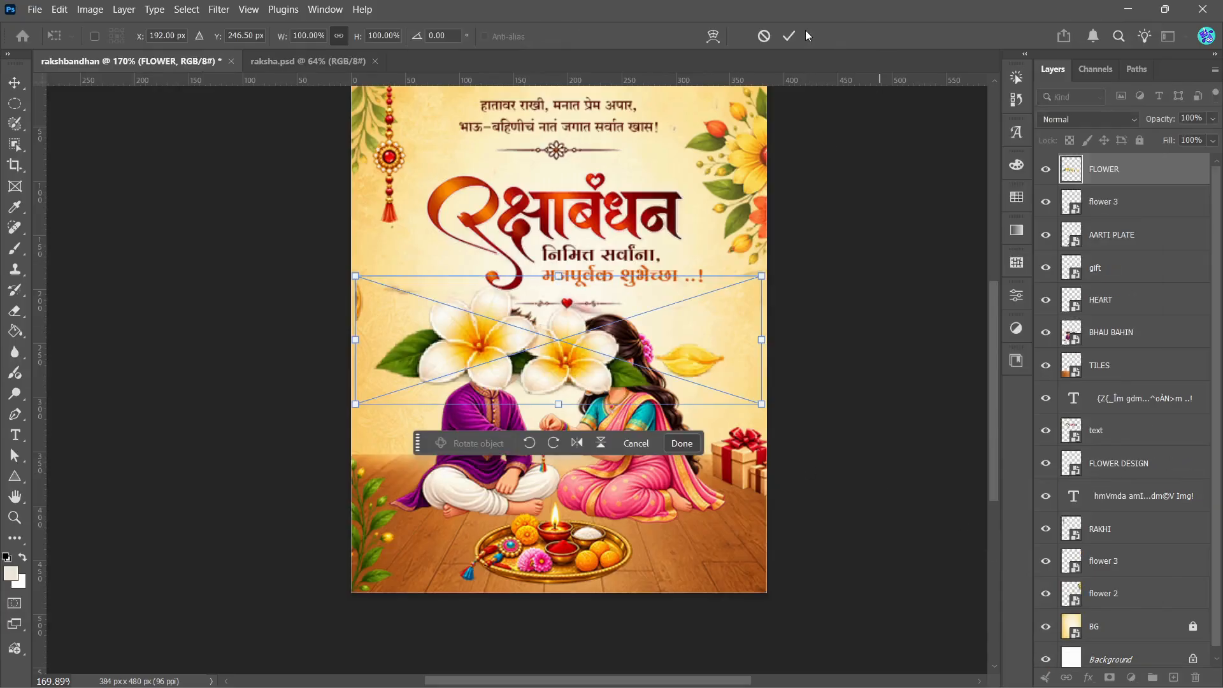
pyautogui.click(790, 37)
pyautogui.rightClick(1134, 180)
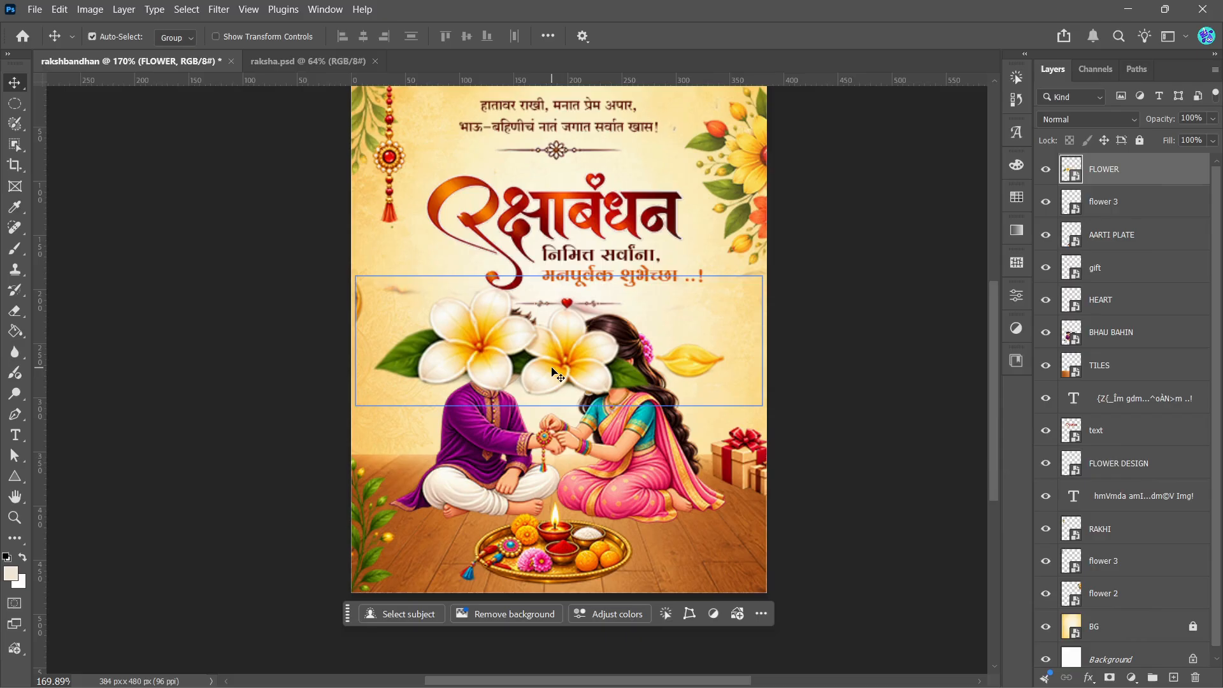
# Step: Scale the FLOWER image to about 23% and position it on the floor to the right of the aarti plate
pyautogui.hotkey('ctrl', 't')
pyautogui.moveTo(347, 273); pyautogui.dragTo(688, 561)
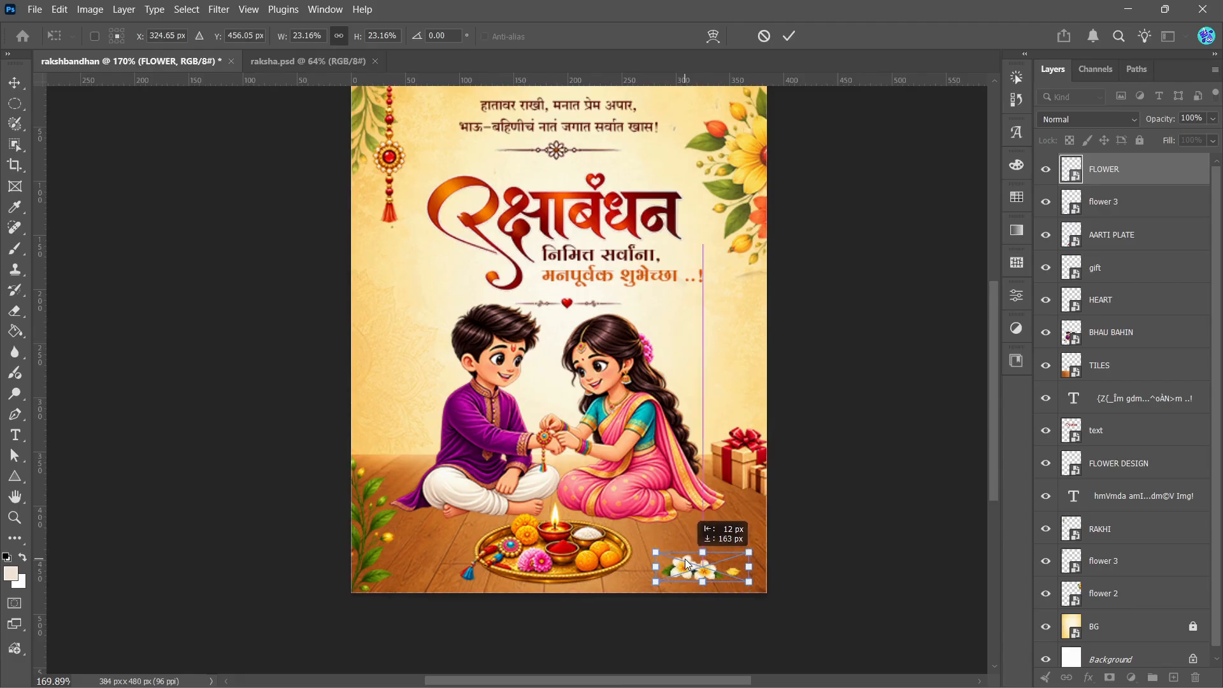
pyautogui.click(788, 36)
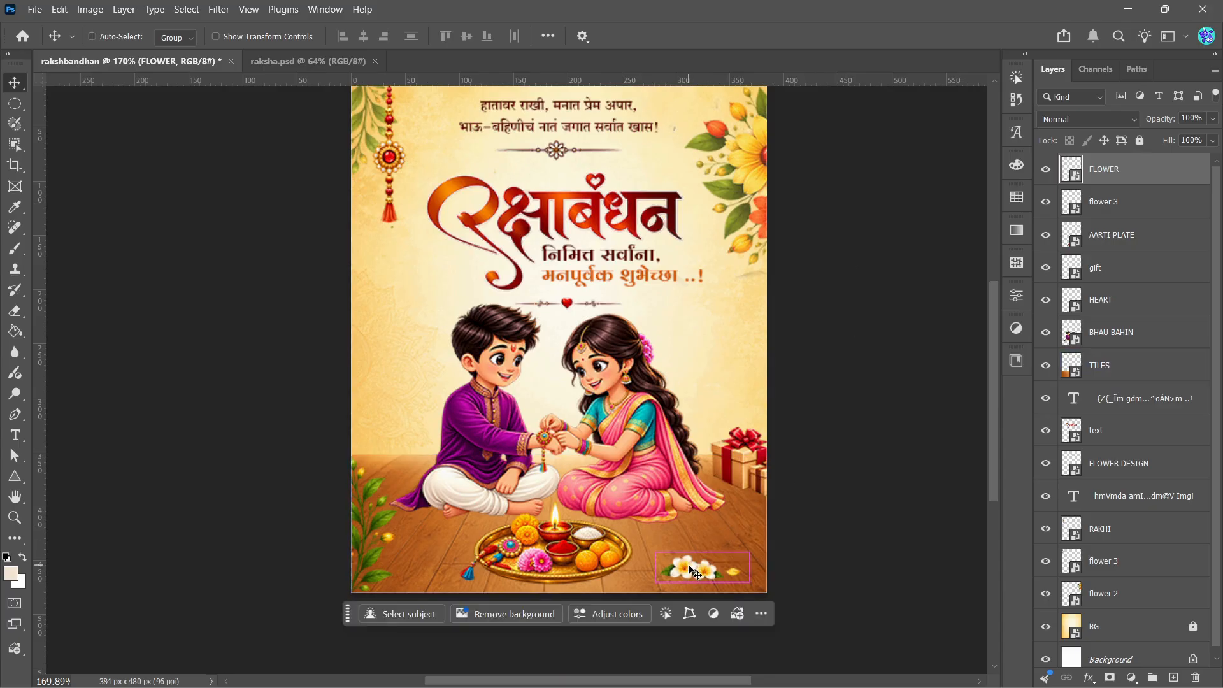
# Step: Duplicate FLOWER, scale the copy to about 13.6% and position it on the floor to the left of the boy
pyautogui.moveTo(691, 569); pyautogui.dragTo(398, 464)
pyautogui.hotkey('ctrl', 't')
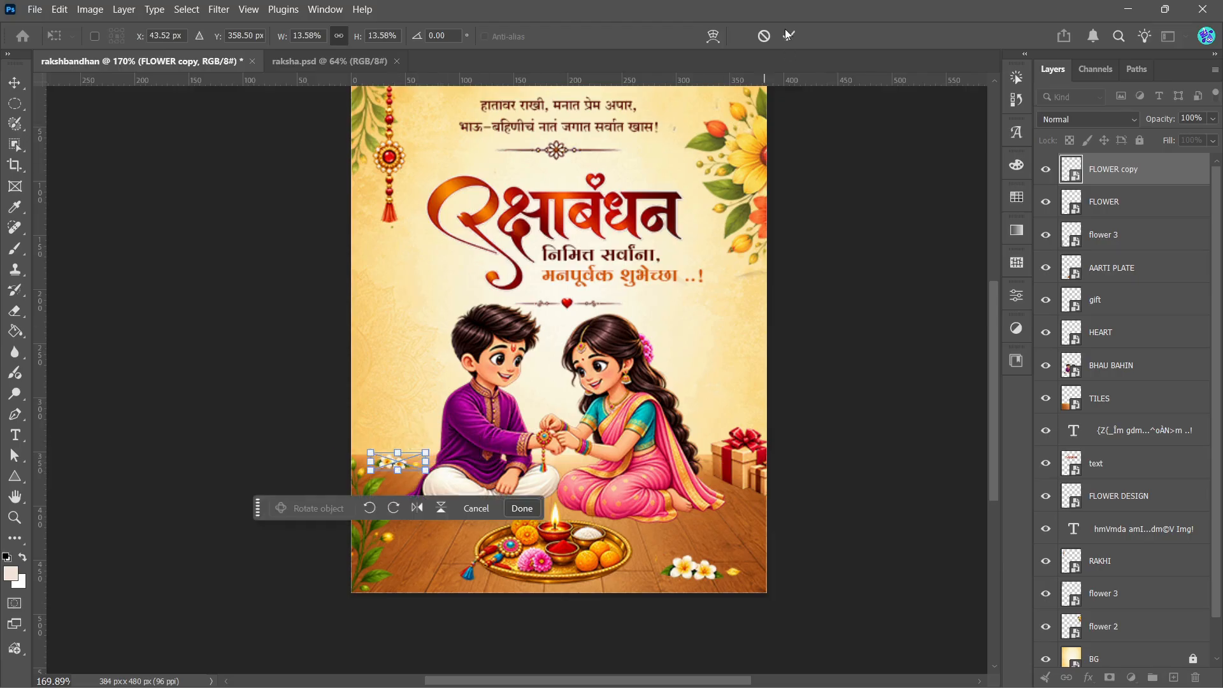
pyautogui.click(788, 35)
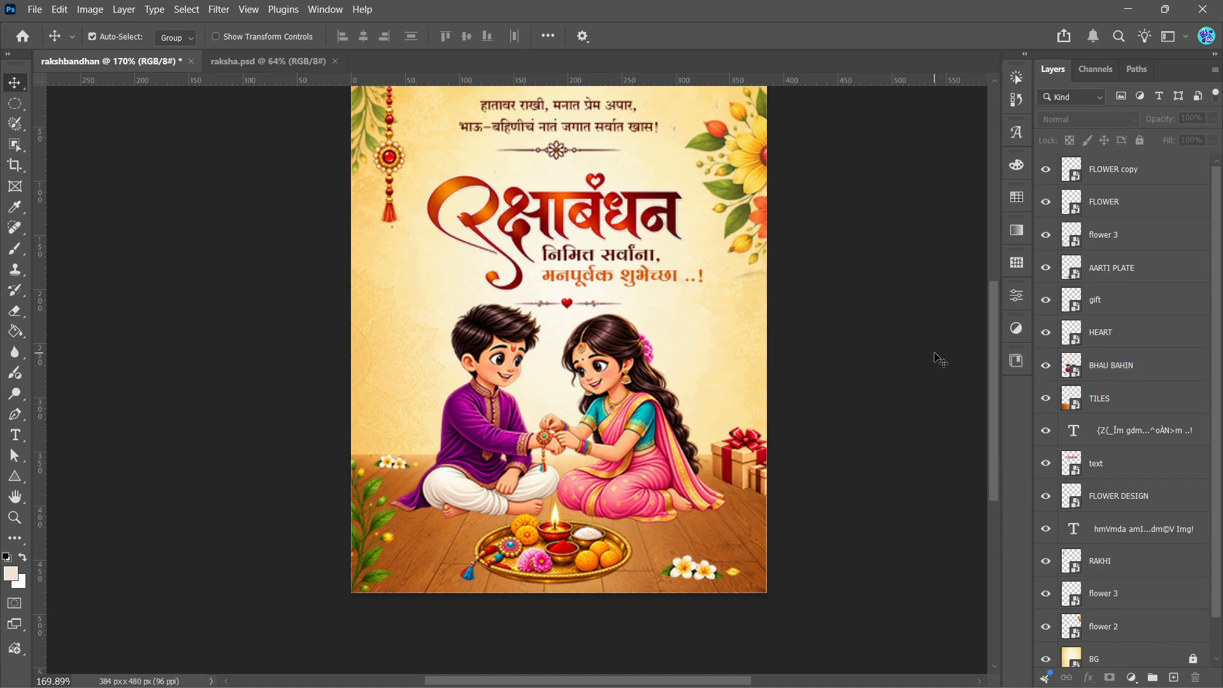
# Step: Create a new empty layer and place it directly below the BHAU BAHIN layer
pyautogui.moveTo(992, 338); pyautogui.dragTo(992, 345)
pyautogui.scroll(2, 518, 531)
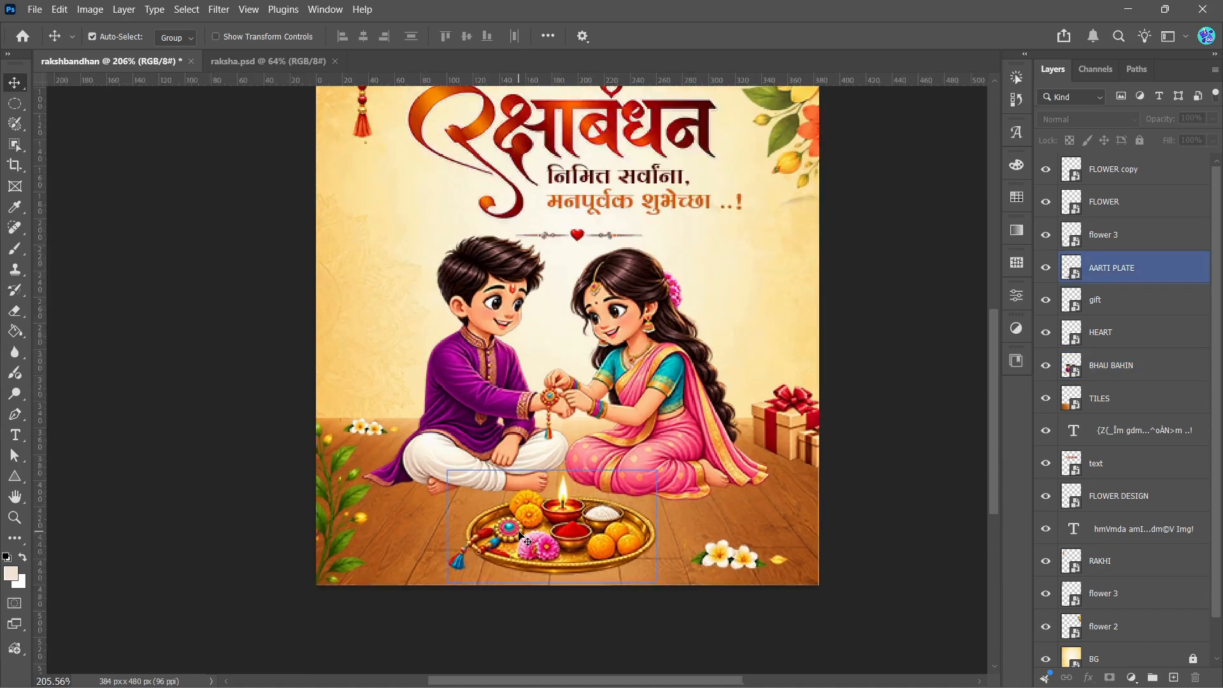
pyautogui.scroll(1, 521, 534)
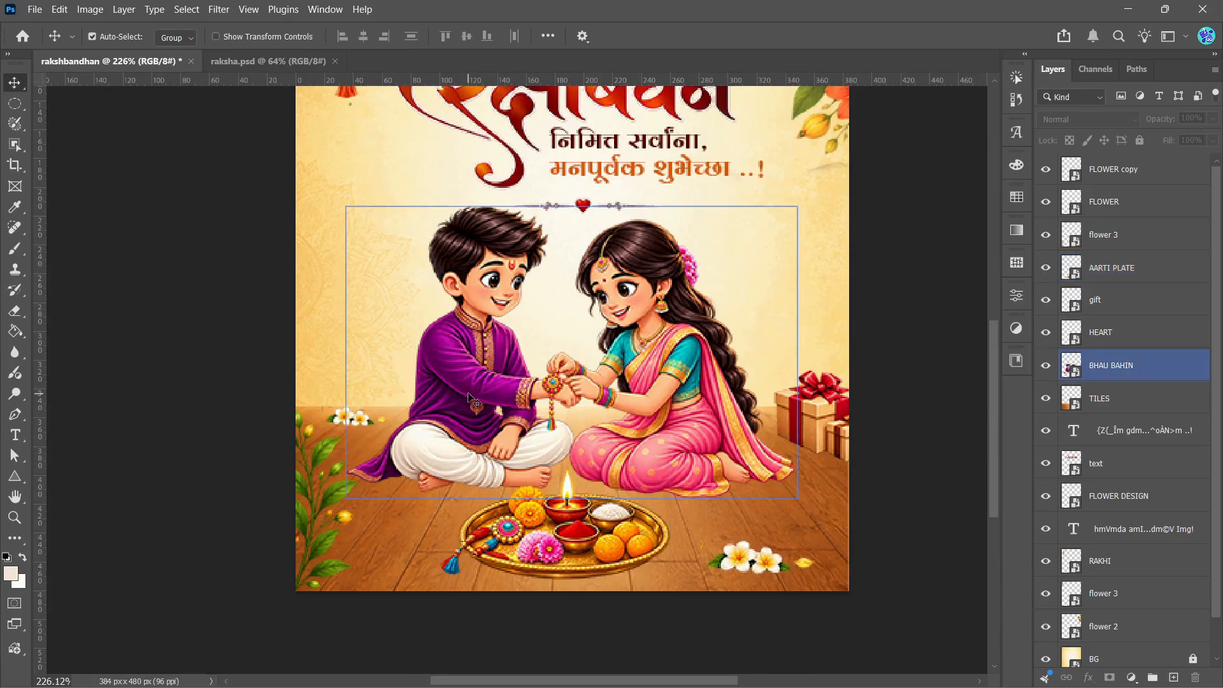
pyautogui.click(478, 352)
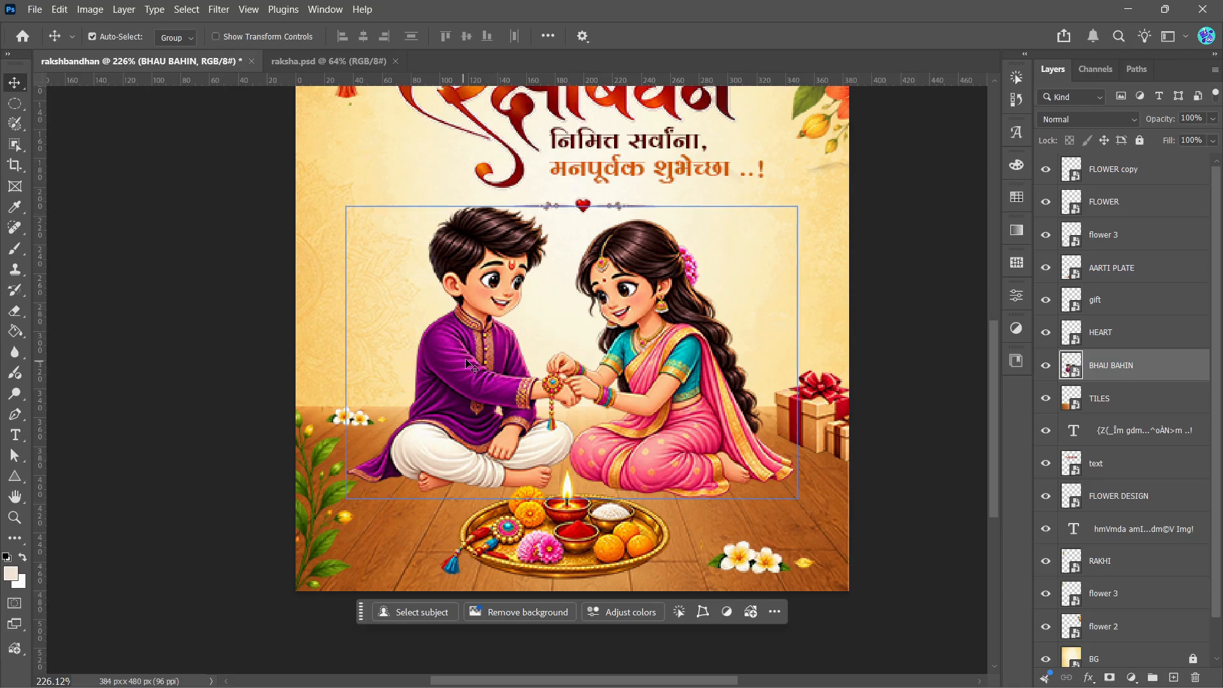
pyautogui.scroll(1, 444, 453)
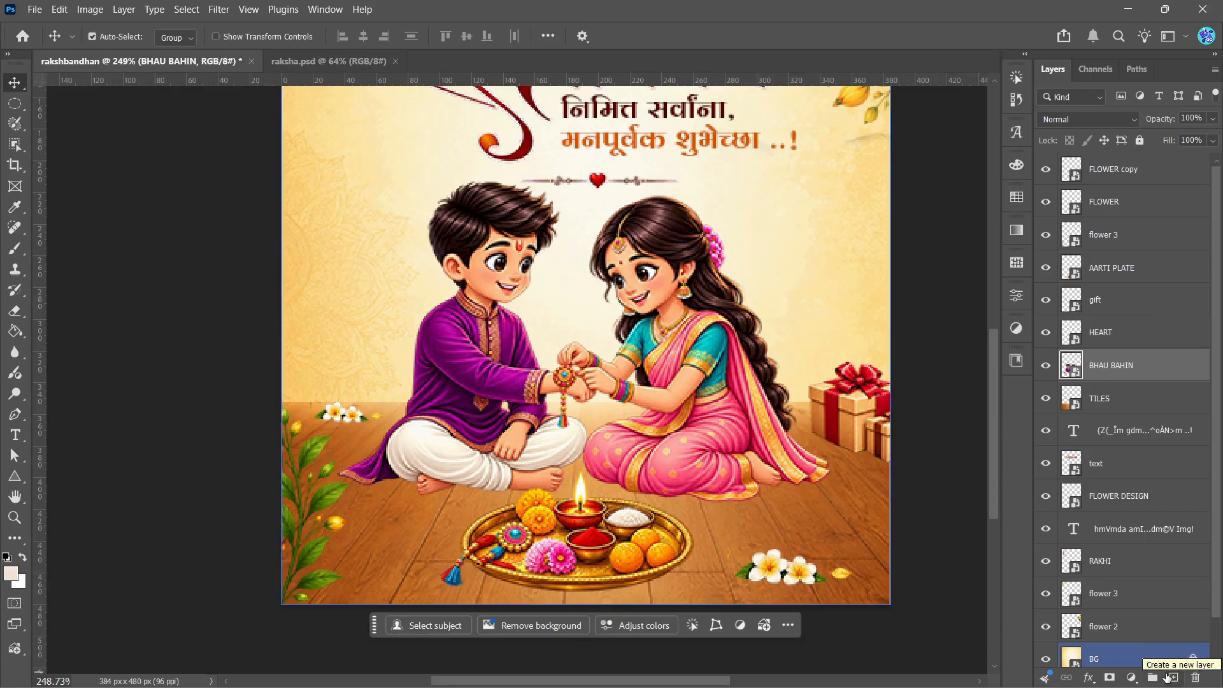
pyautogui.click(1173, 678)
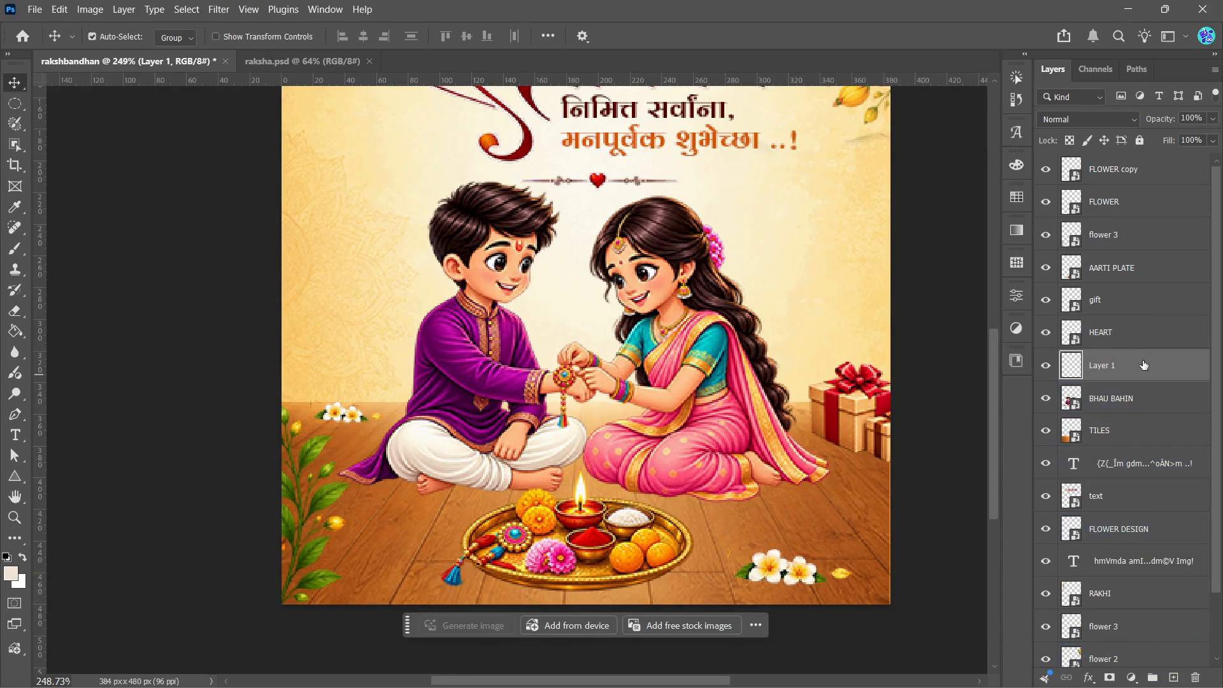
pyautogui.moveTo(1144, 365); pyautogui.dragTo(1104, 413)
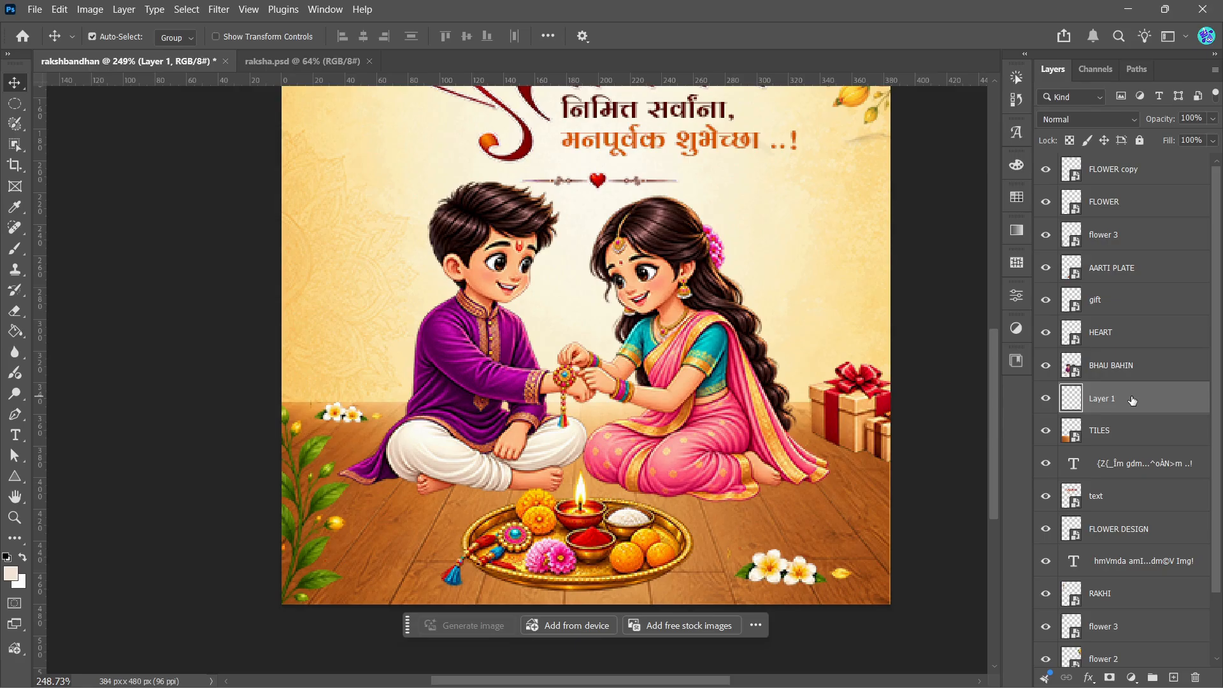
# Step: Set up a soft round brush with 52% flow, a 51 px size and black (000000) as the foreground colour
pyautogui.click(15, 250)
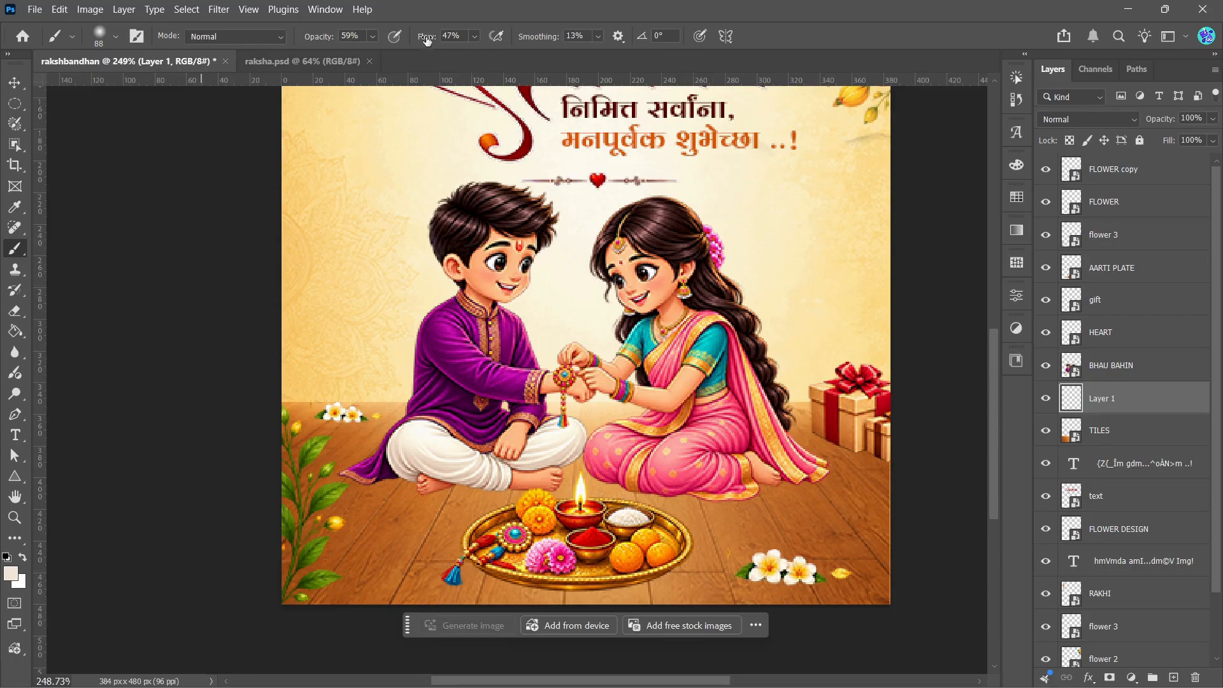
pyautogui.click(472, 37)
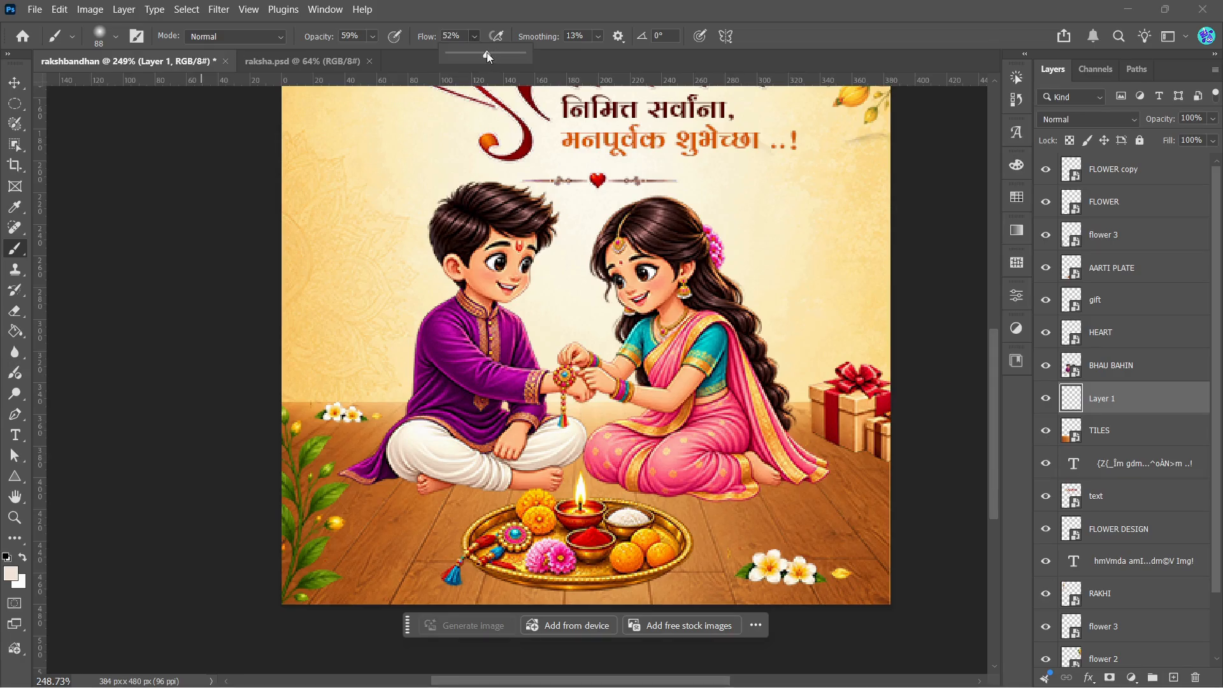
pyautogui.click(11, 576)
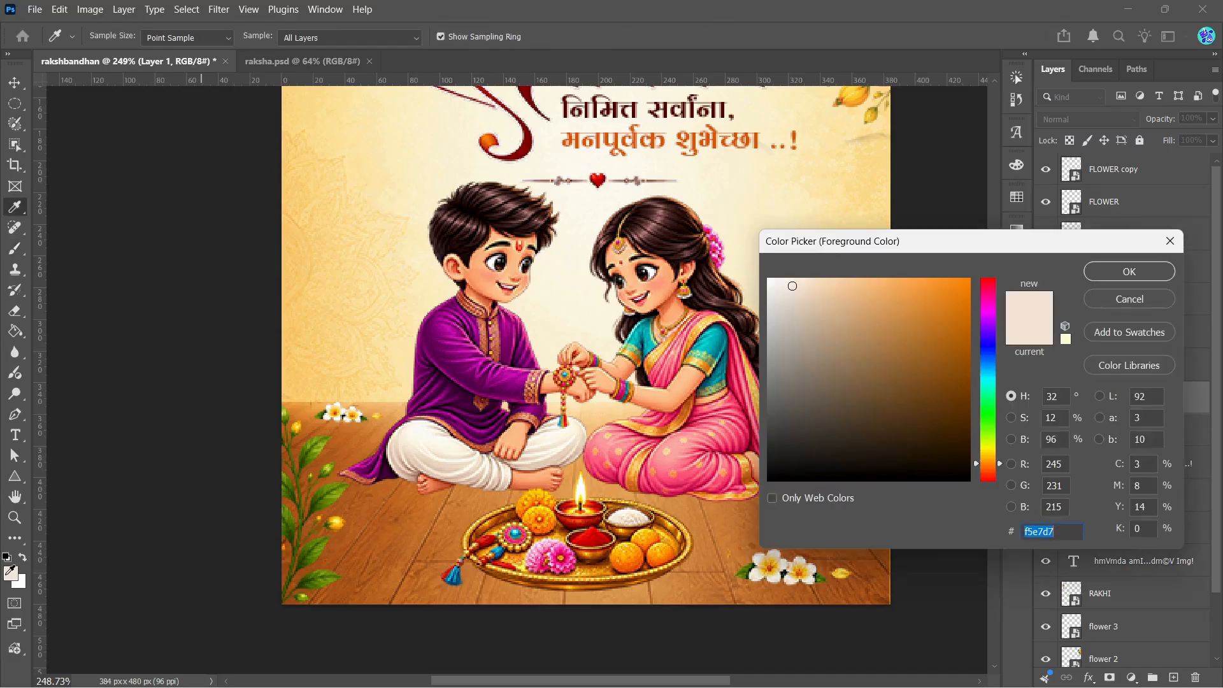
pyautogui.moveTo(911, 442); pyautogui.dragTo(753, 476)
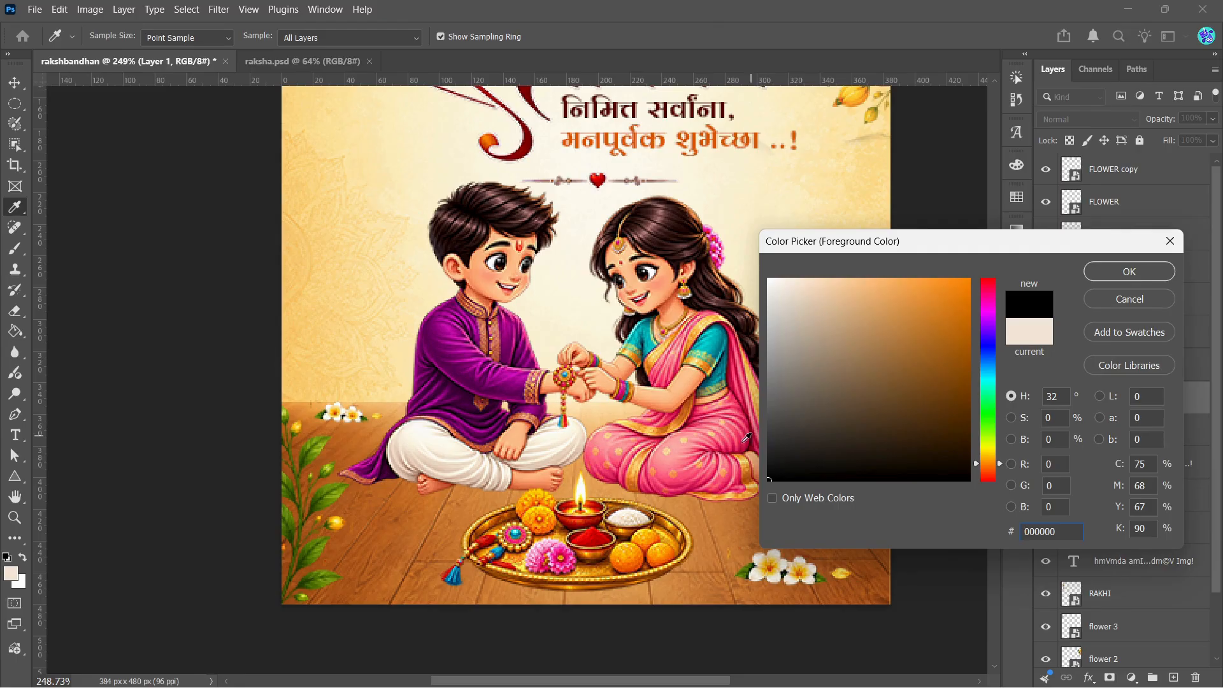
pyautogui.click(1131, 271)
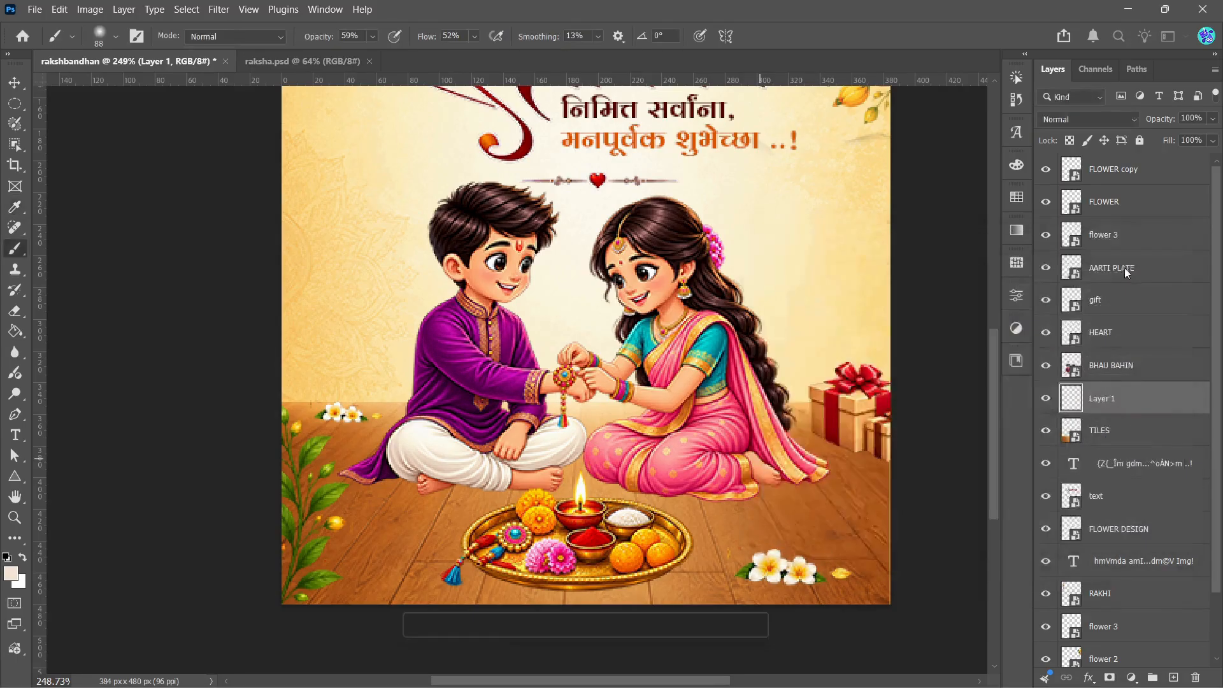
pyautogui.click(116, 41)
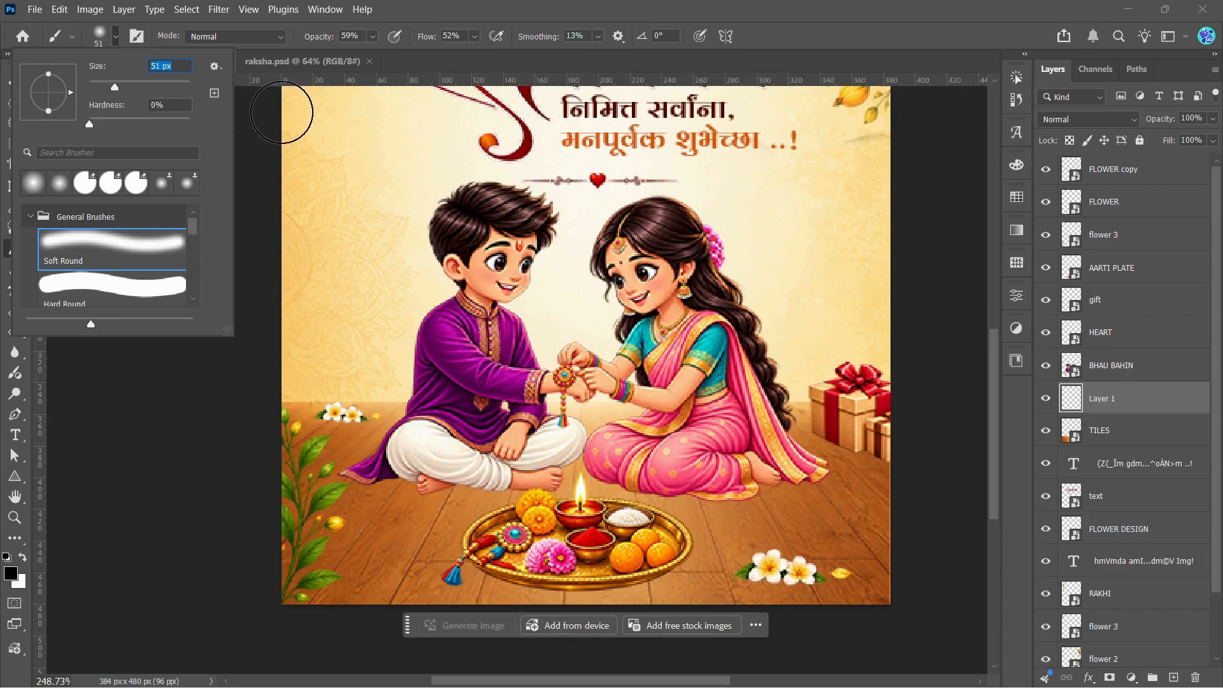
pyautogui.click(446, 13)
# Step: Reduce the brush size to 26 px and paint a soft black shadow on the floor beneath the seated boy
pyautogui.scroll(1, 628, 549)
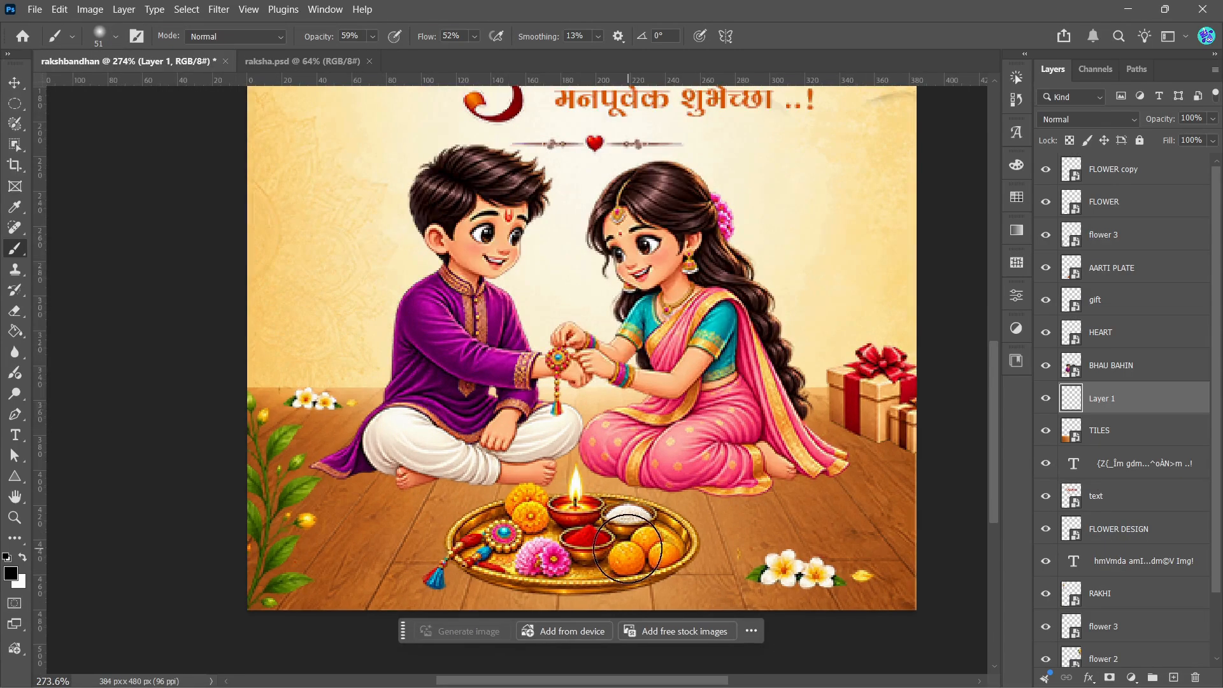
pyautogui.scroll(1, 415, 476)
pyautogui.scroll(1, 389, 460)
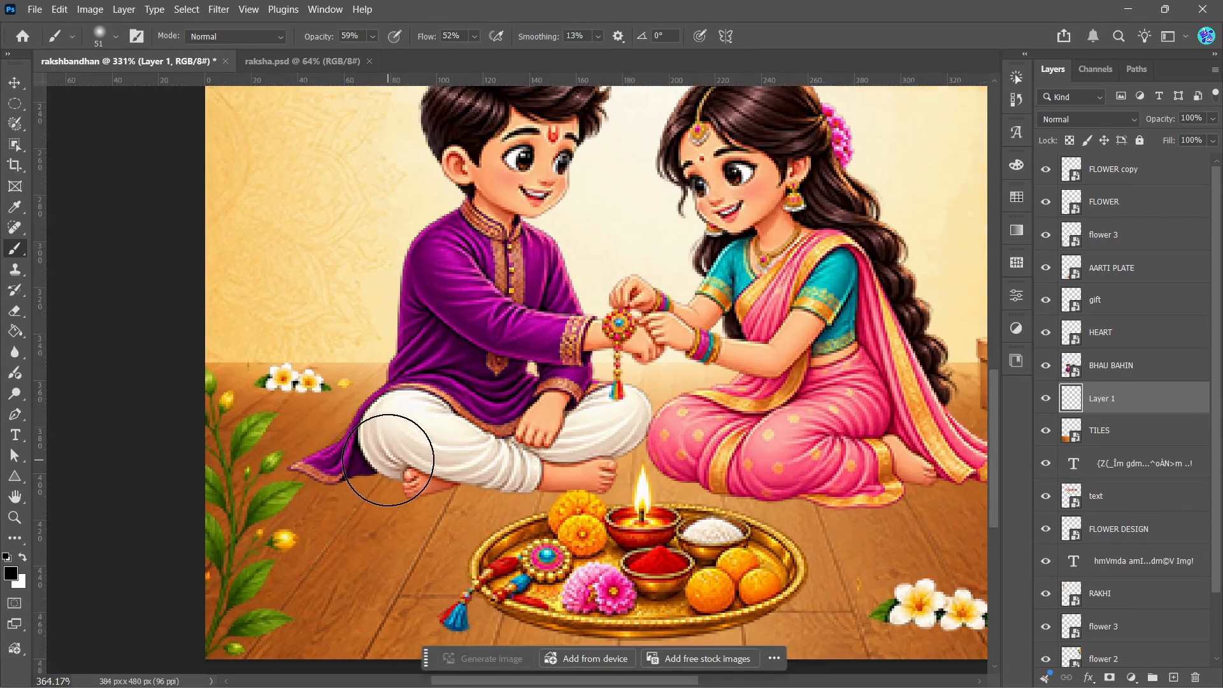
pyautogui.scroll(1, 400, 443)
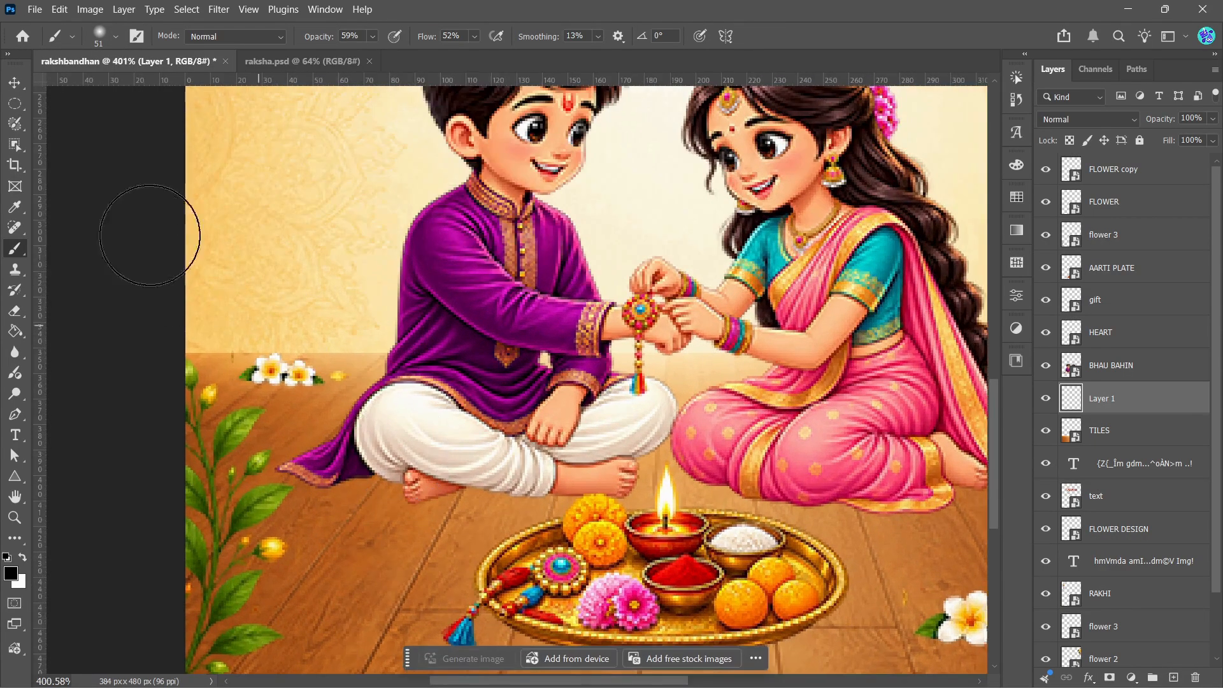
pyautogui.click(116, 39)
pyautogui.moveTo(105, 86); pyautogui.dragTo(102, 86)
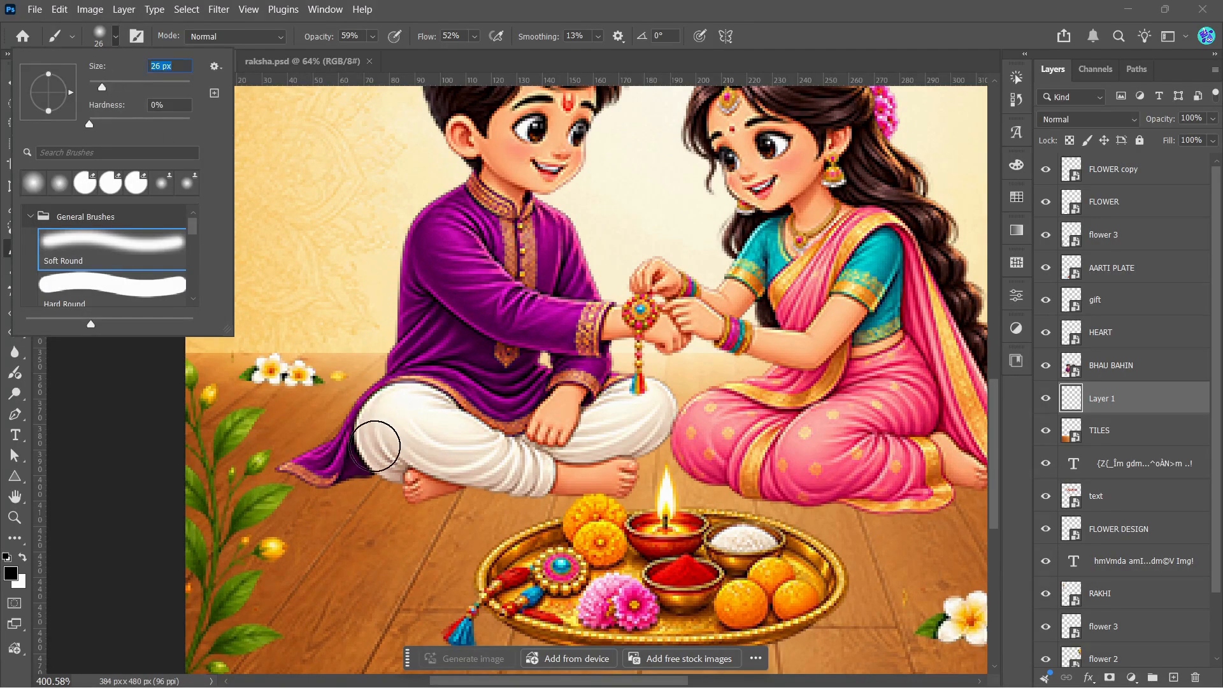
pyautogui.moveTo(337, 462)
pyautogui.mouseDown()
pyautogui.moveTo(552, 477)
pyautogui.moveTo(581, 452)
pyautogui.moveTo(644, 448)
pyautogui.moveTo(600, 458)
pyautogui.mouseUp()
# Step: Paint a soft black shadow on the floor beneath the seated girl and the trailing end of her saree
pyautogui.scroll(-2, 498, 445)
pyautogui.scroll(-1, 723, 465)
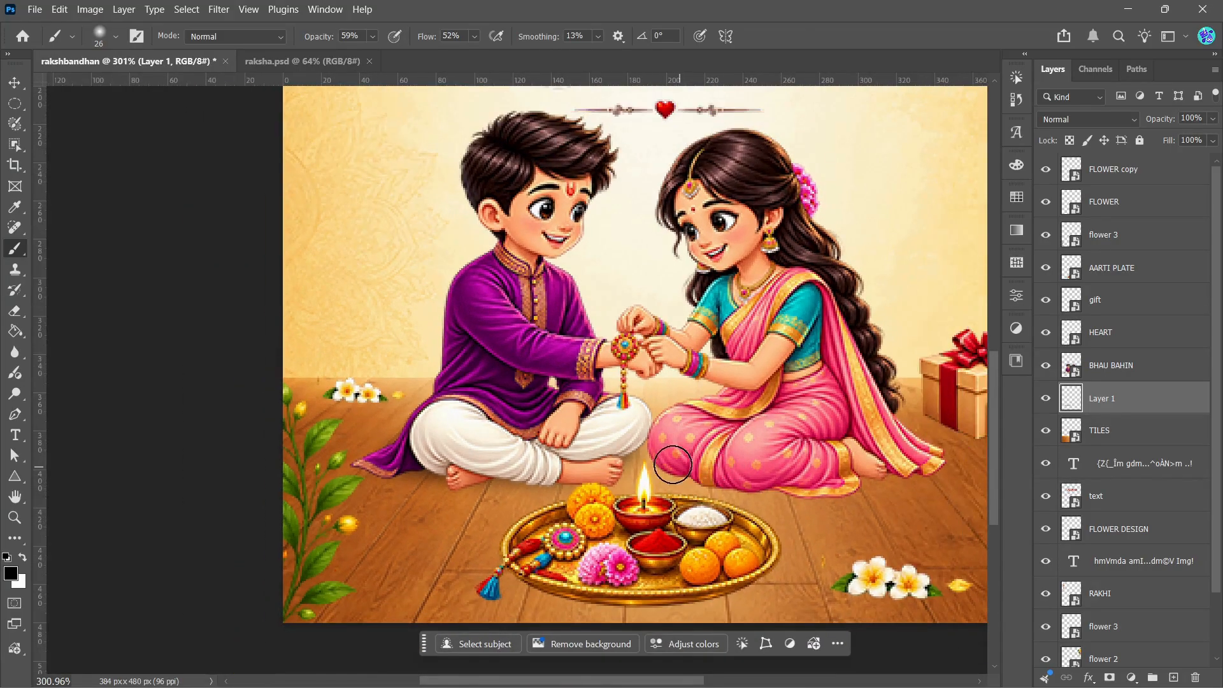
pyautogui.moveTo(685, 465)
pyautogui.mouseDown()
pyautogui.moveTo(831, 469)
pyautogui.moveTo(830, 483)
pyautogui.moveTo(810, 484)
pyautogui.moveTo(873, 480)
pyautogui.moveTo(845, 479)
pyautogui.moveTo(922, 453)
pyautogui.mouseUp()
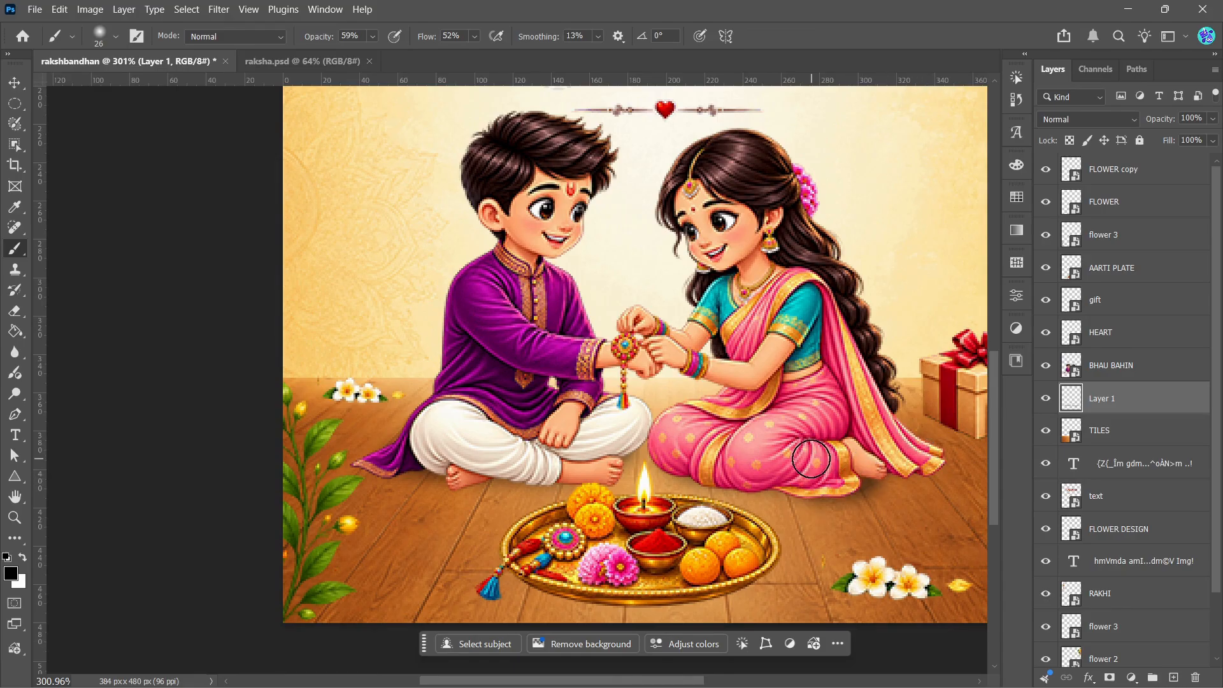
pyautogui.scroll(-1, 816, 456)
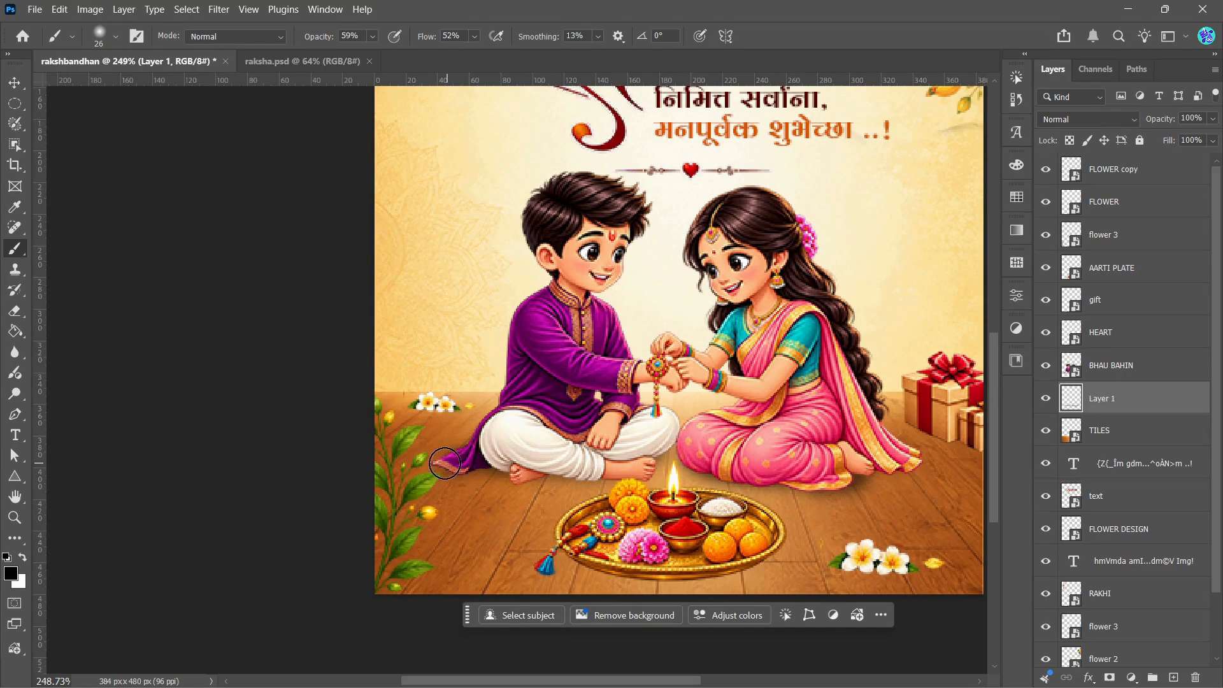
pyautogui.scroll(-1, 477, 475)
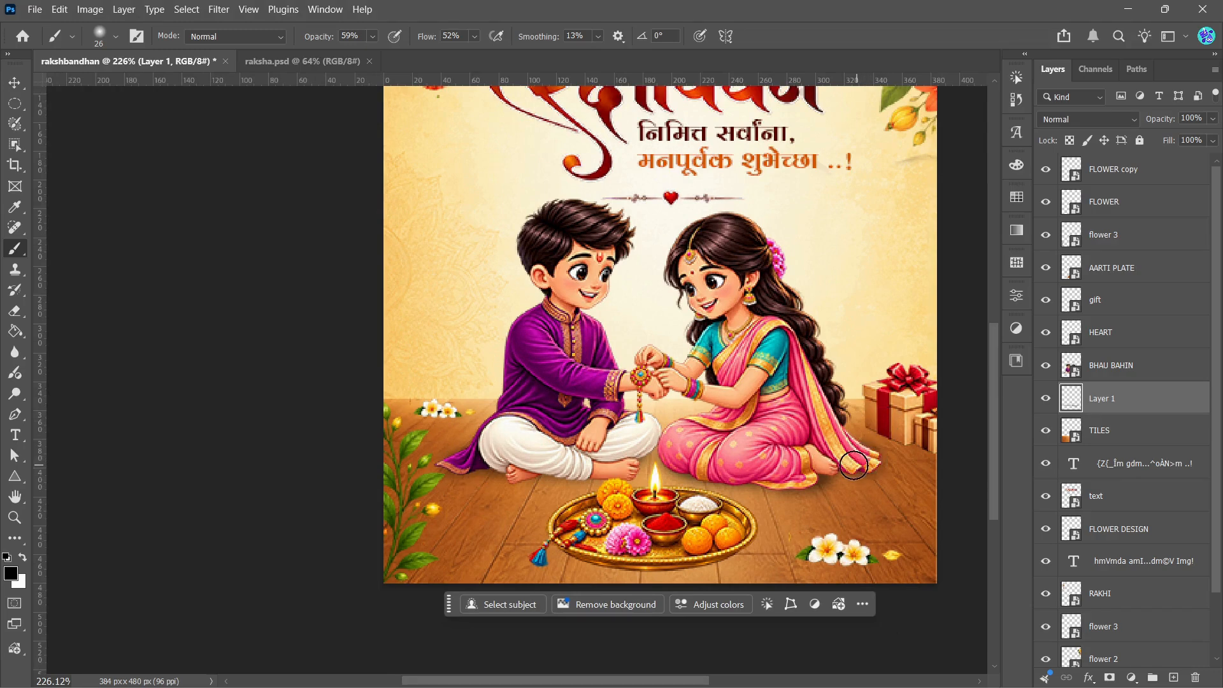
# Step: Paint a soft shadow on the floor around the base of the gift boxes
pyautogui.scroll(-2, 759, 437)
pyautogui.scroll(1, 759, 437)
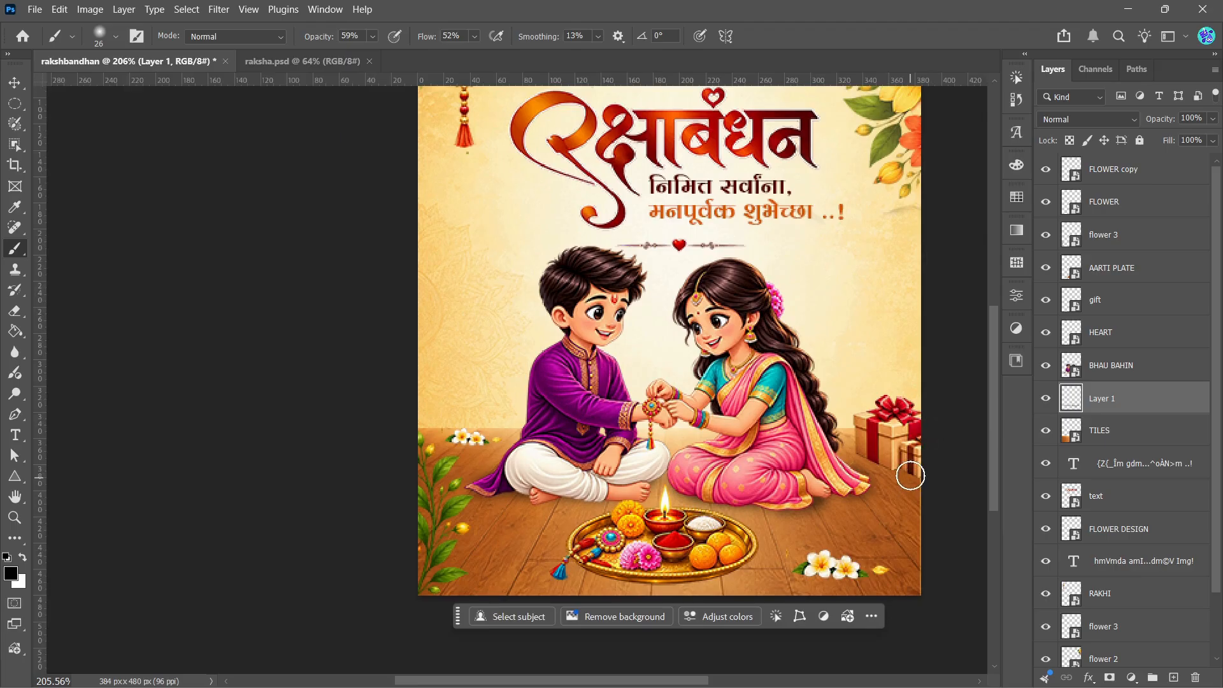
pyautogui.scroll(4, 918, 464)
pyautogui.scroll(2, 918, 464)
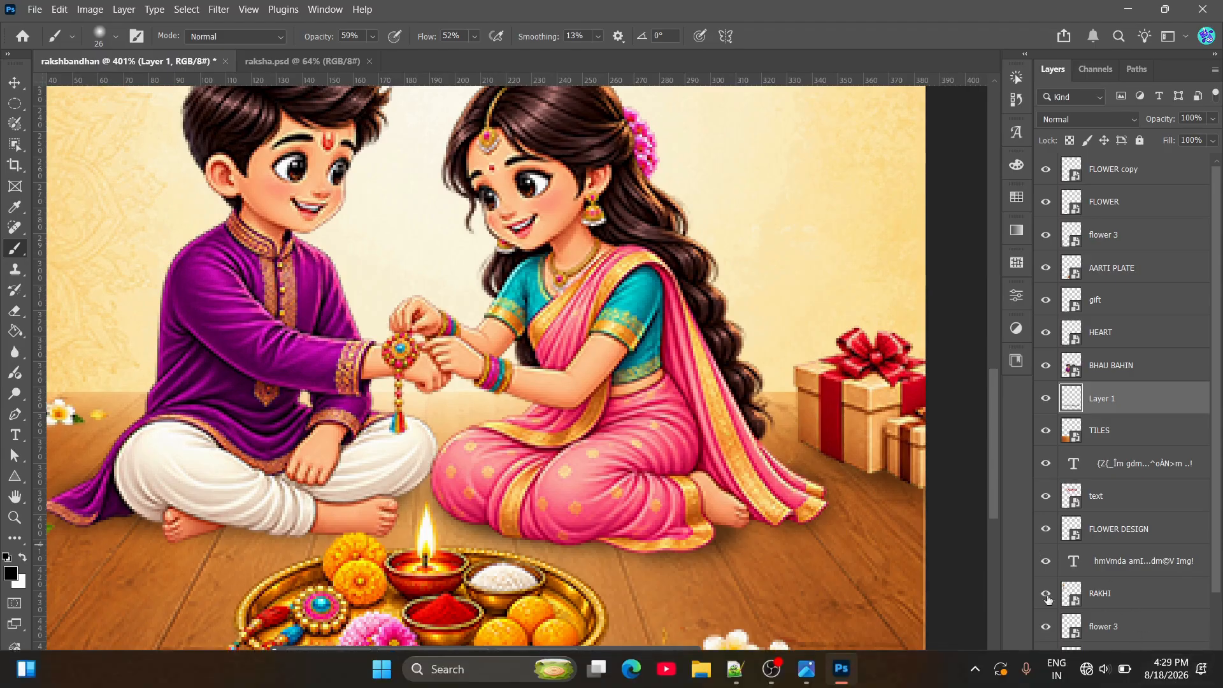
pyautogui.scroll(-2, 801, 515)
pyautogui.scroll(-1, 801, 515)
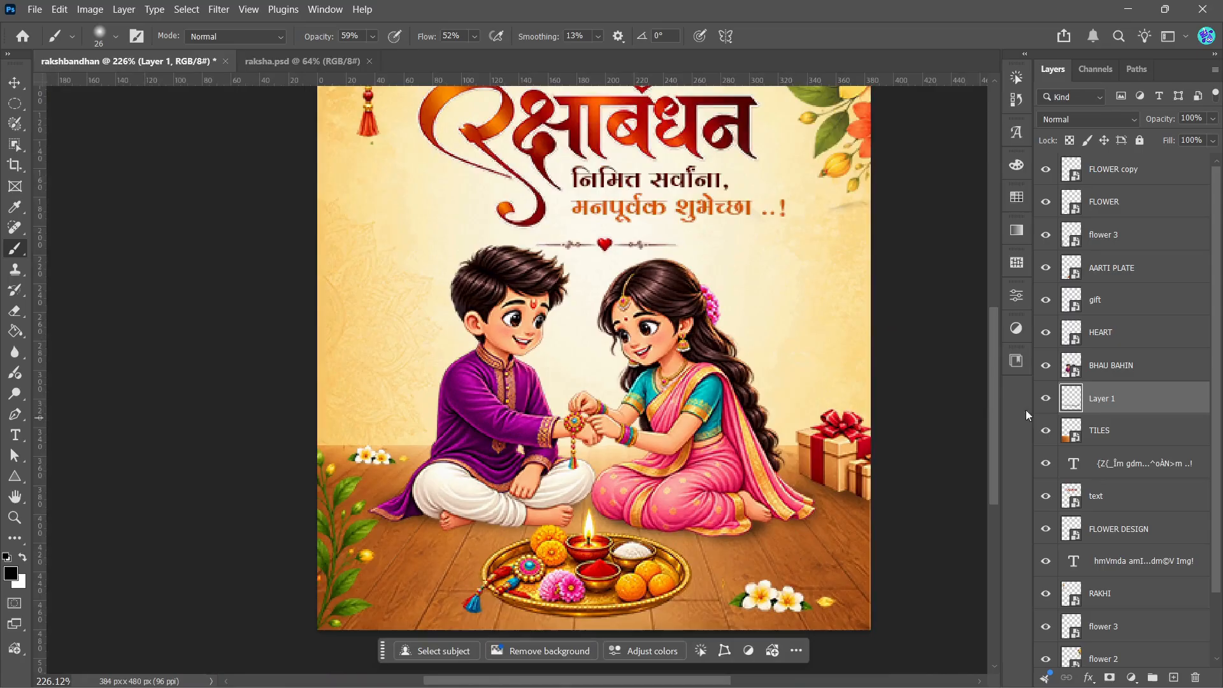
# Step: Paint a soft shadow on the floor under the front edge of the aarti plate
pyautogui.scroll(-3, 997, 398)
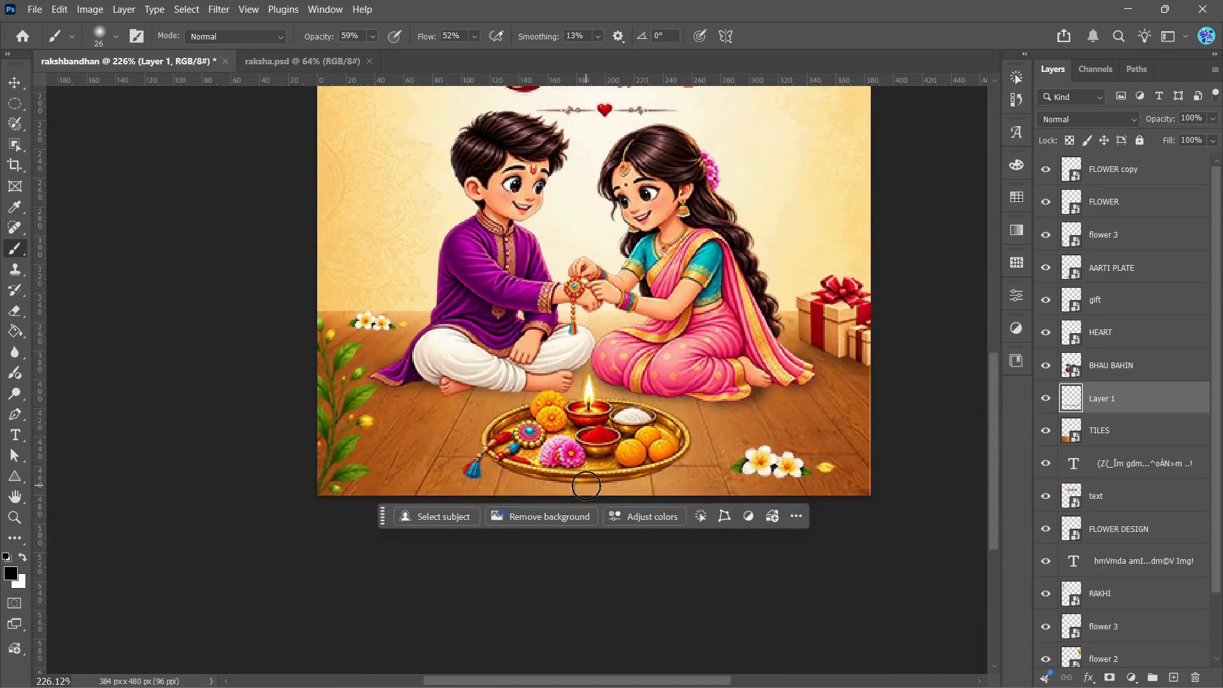
pyautogui.scroll(1, 587, 485)
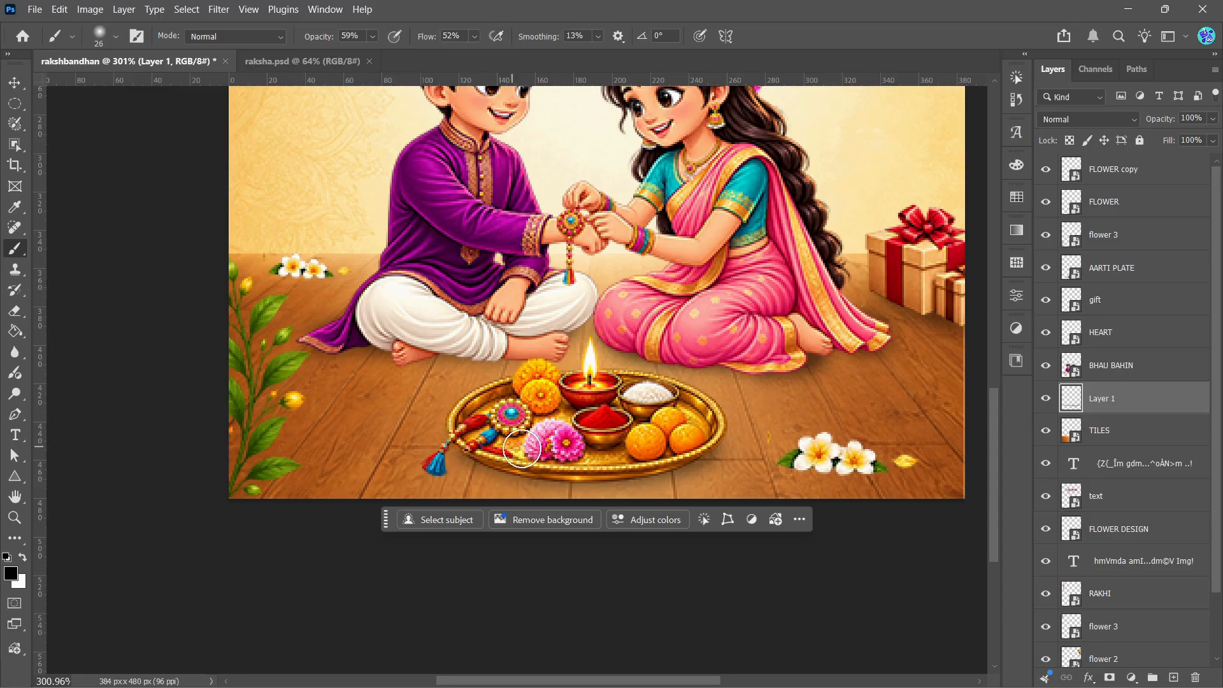
pyautogui.scroll(-3, 589, 445)
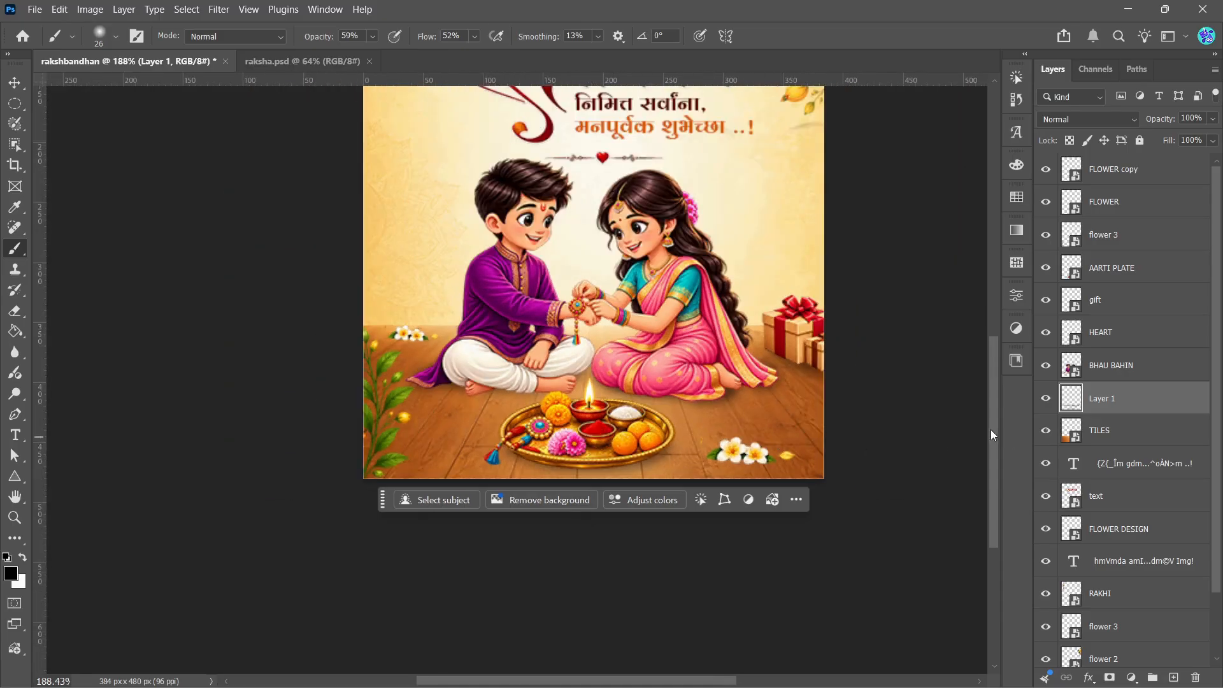
pyautogui.moveTo(991, 429)
pyautogui.mouseDown()
pyautogui.moveTo(993, 354)
pyautogui.moveTo(996, 403)
pyautogui.mouseUp()
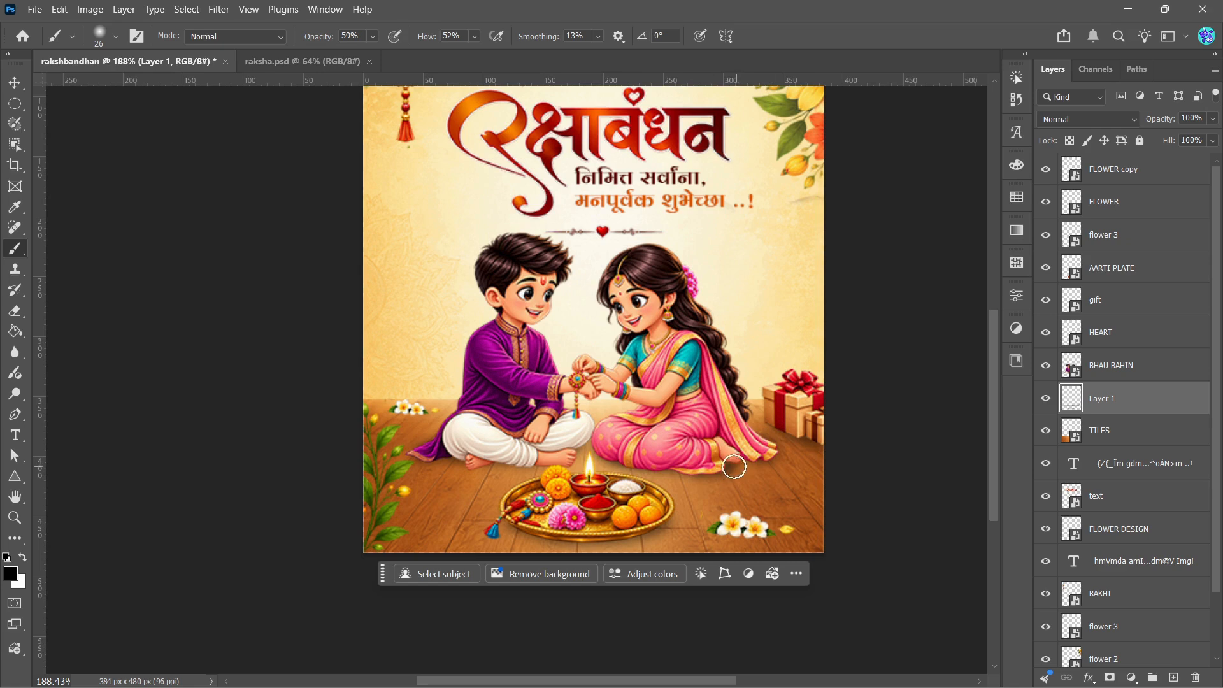
# Step: Switch to the Move tool and fit the poster in the window to review the finished shadows
pyautogui.click(14, 84)
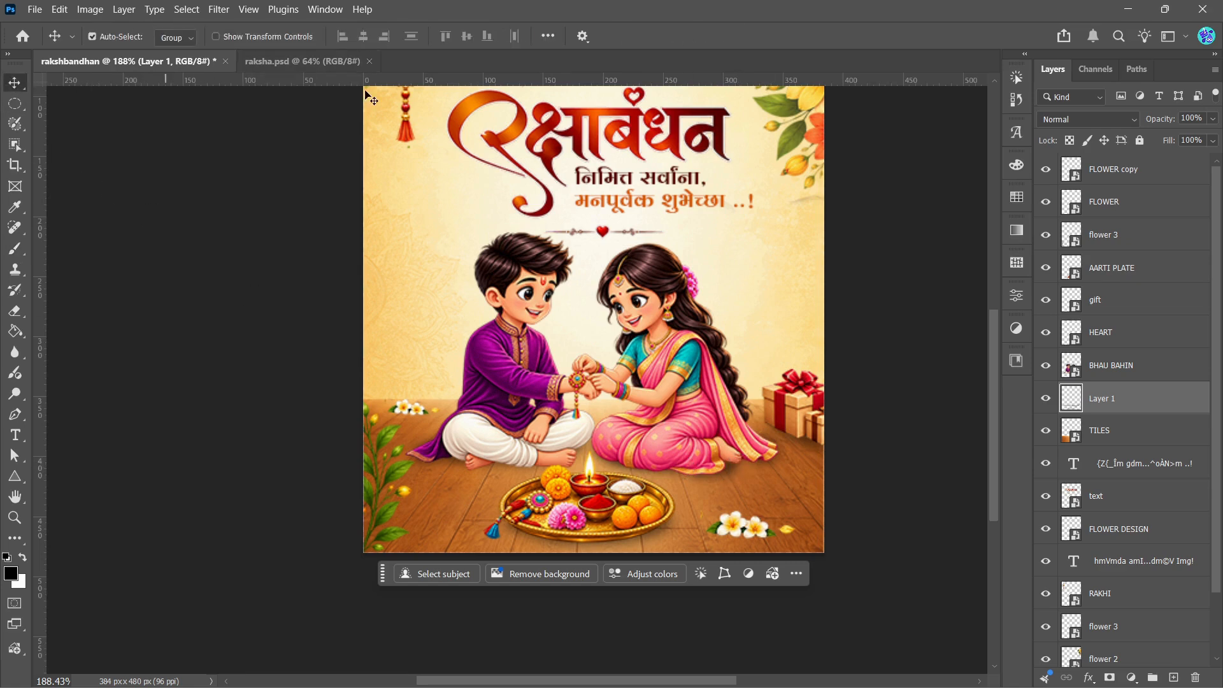
pyautogui.scroll(3, 991, 410)
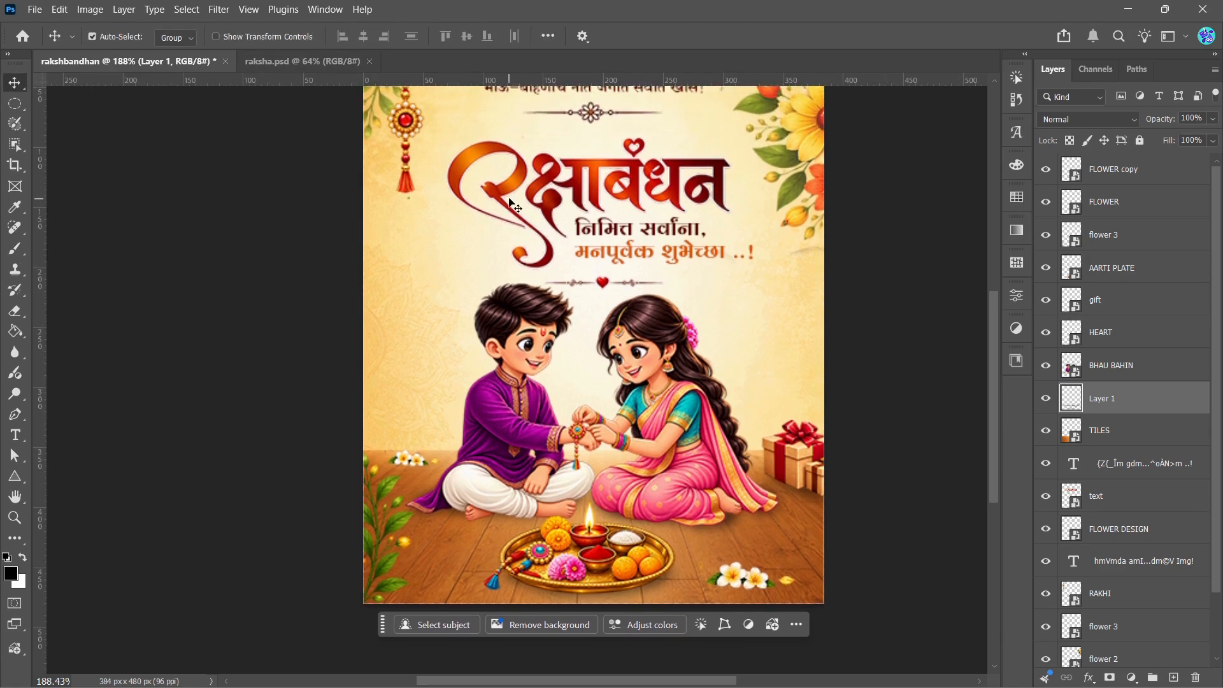
pyautogui.press('ctrl')
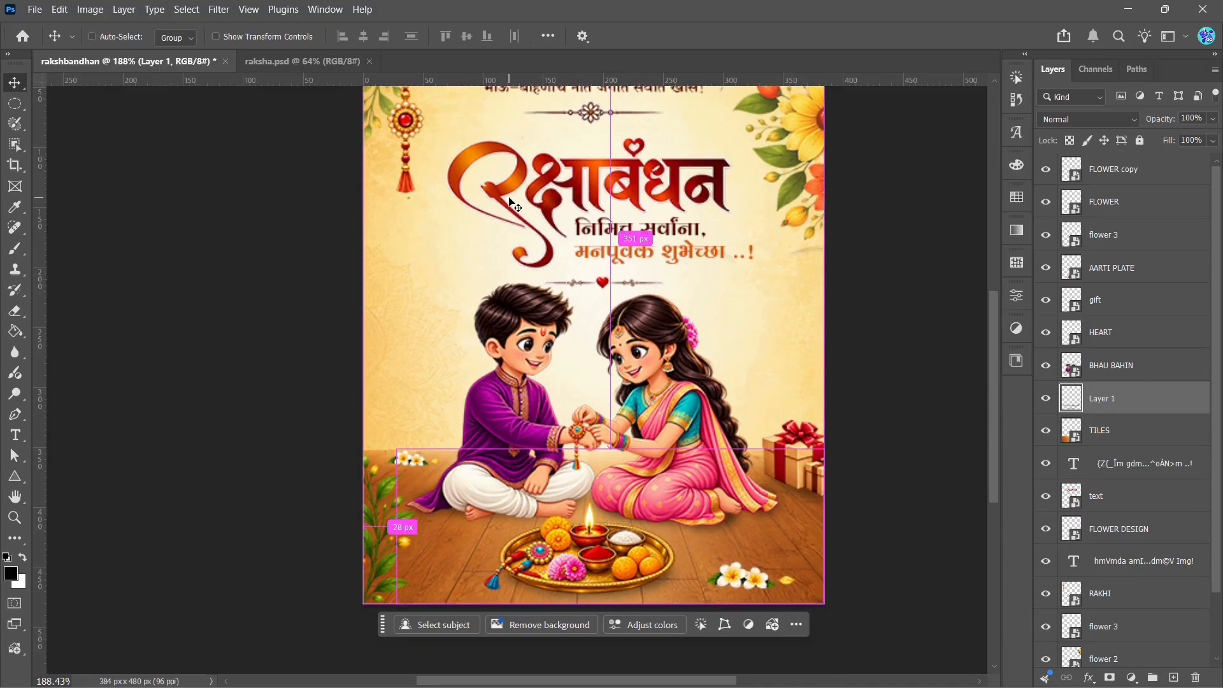
pyautogui.hotkey('ctrl', '0')
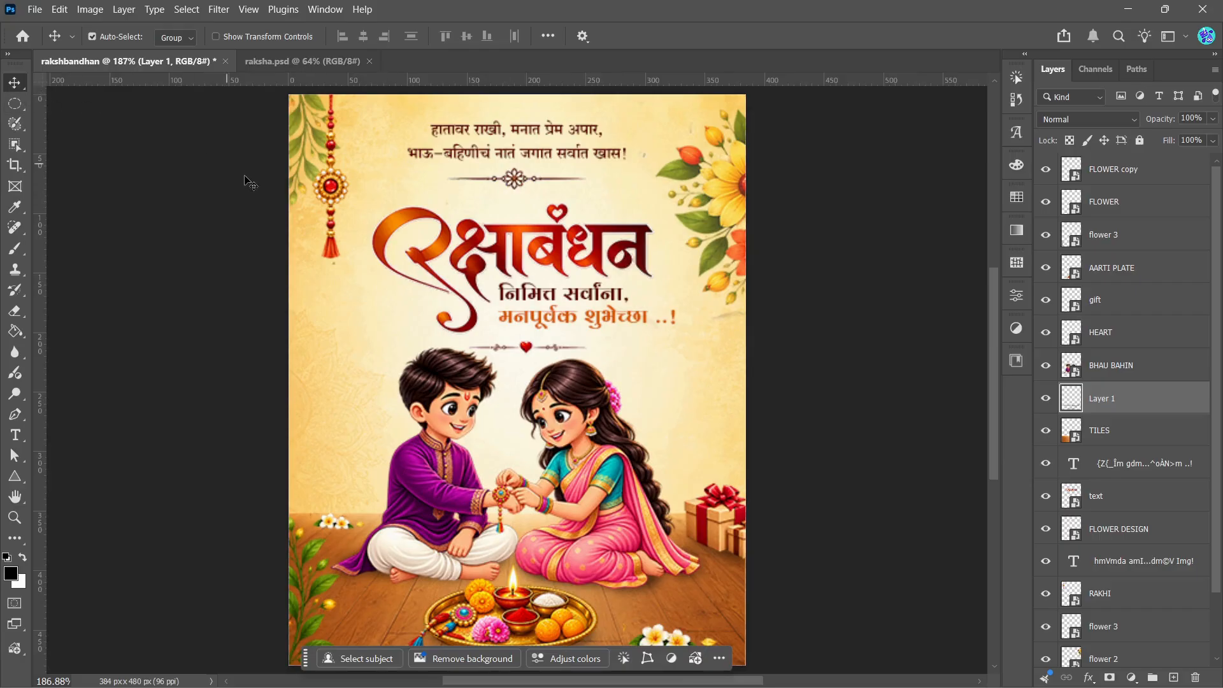
# Step: Check the reference poster raksha.psd, and place the DESIGN image as an embedded layer in the rakshbandhan poster
pyautogui.click(281, 64)
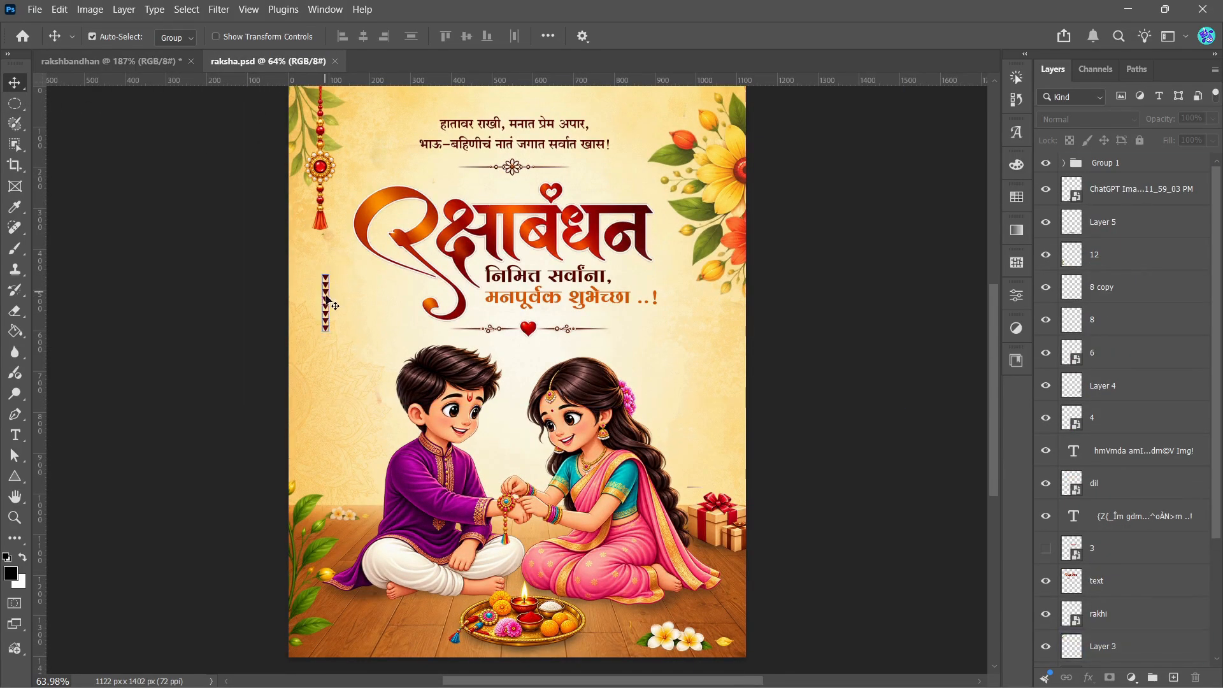
pyautogui.click(150, 59)
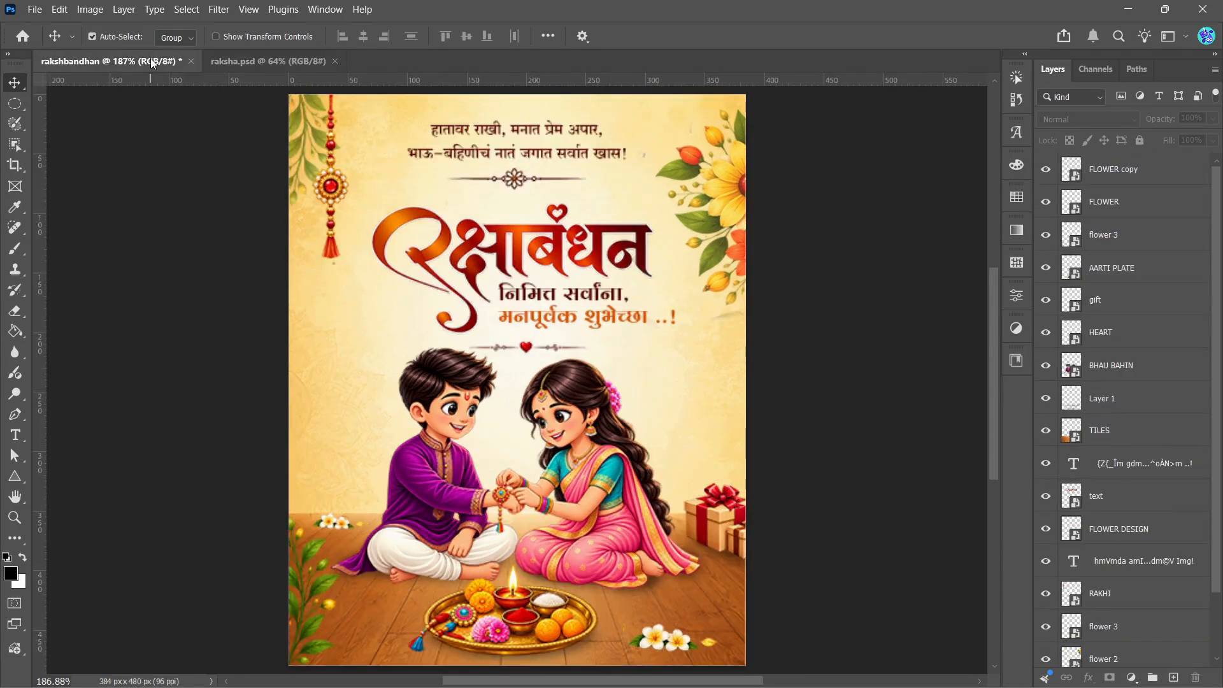
pyautogui.click(35, 10)
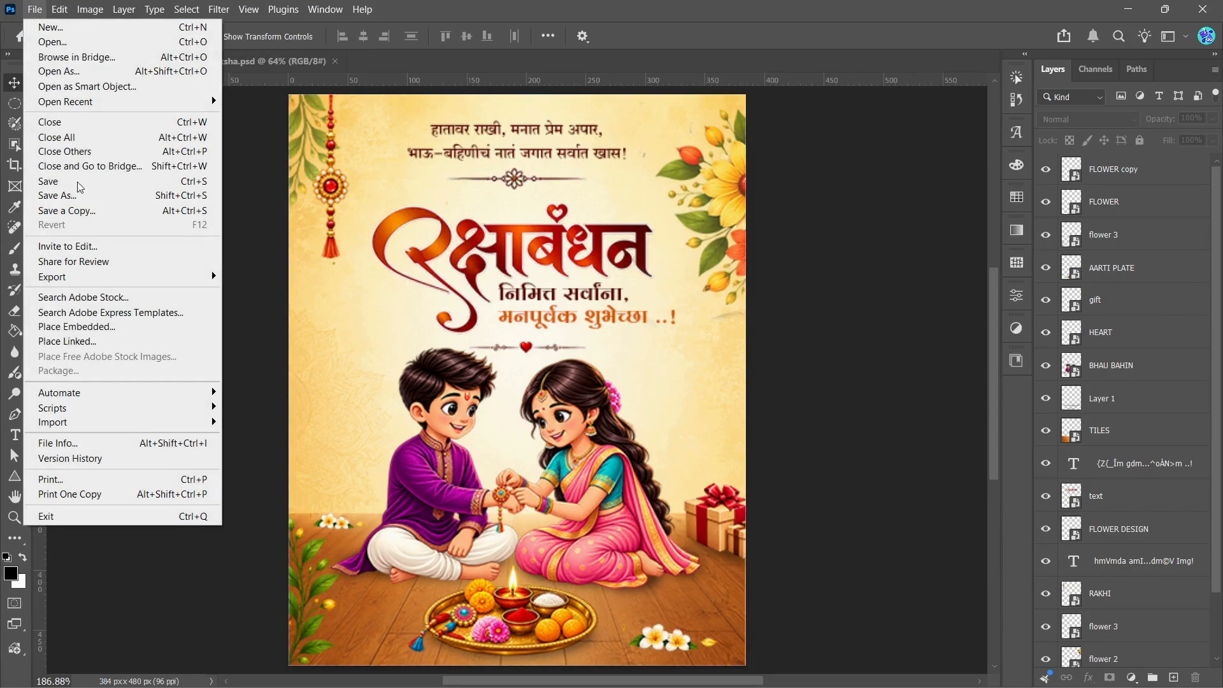
pyautogui.click(78, 327)
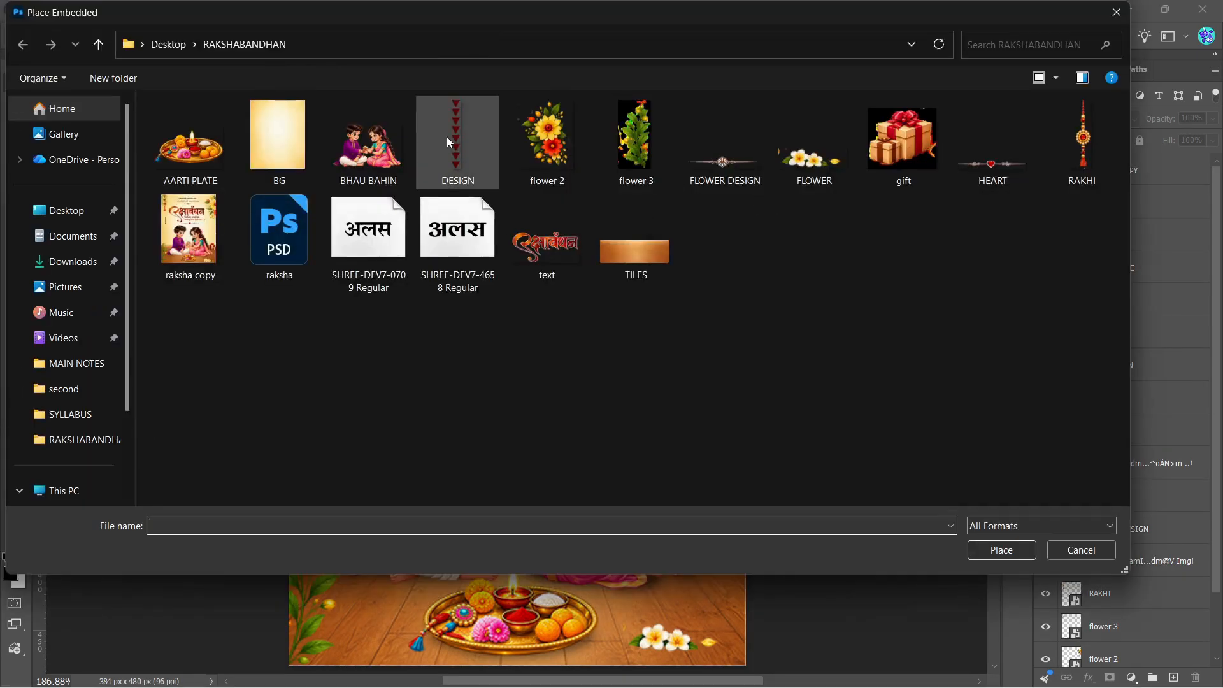
pyautogui.click(448, 142)
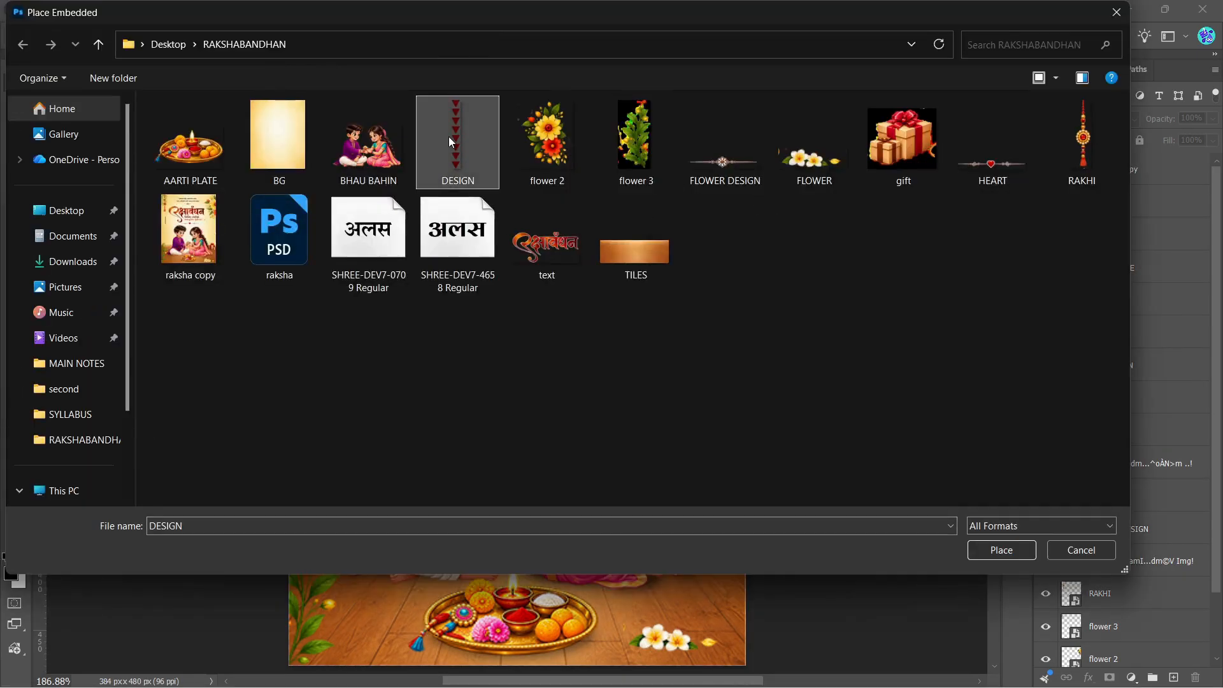
pyautogui.doubleClick(449, 137)
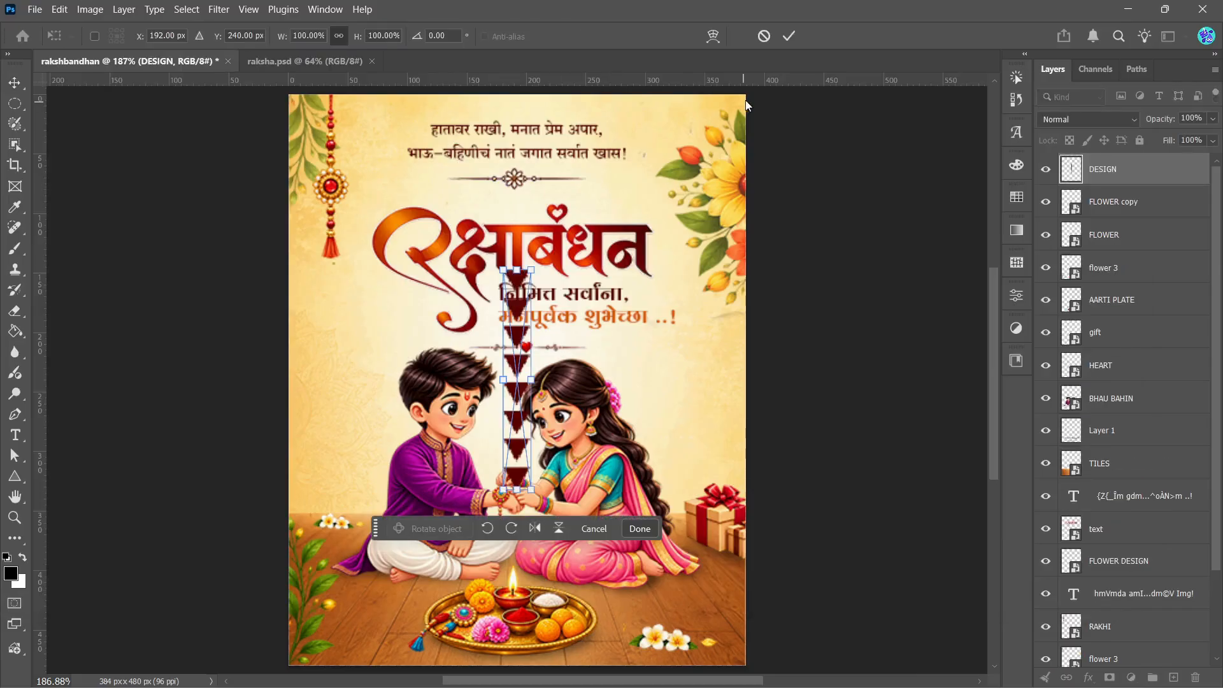
pyautogui.press('Return')
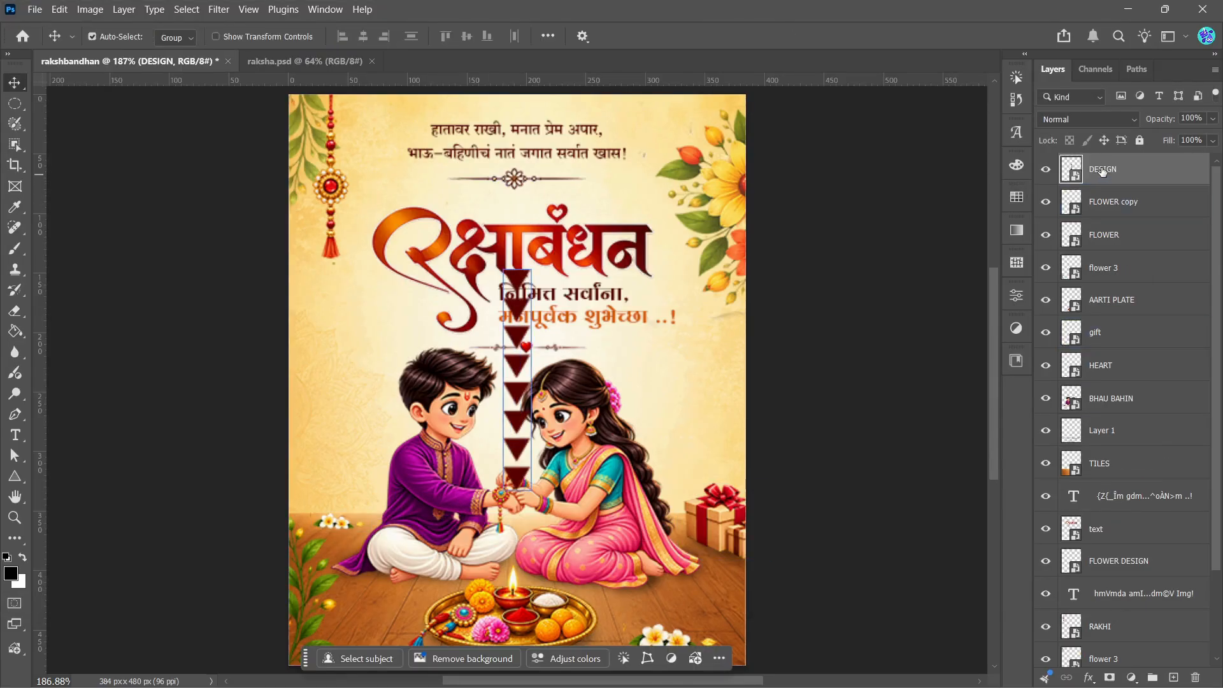
# Step: Scale the DESIGN triangle strip to about 29.5% and position it below the hanging rakhi
pyautogui.rightClick(1099, 170)
pyautogui.click(1112, 460)
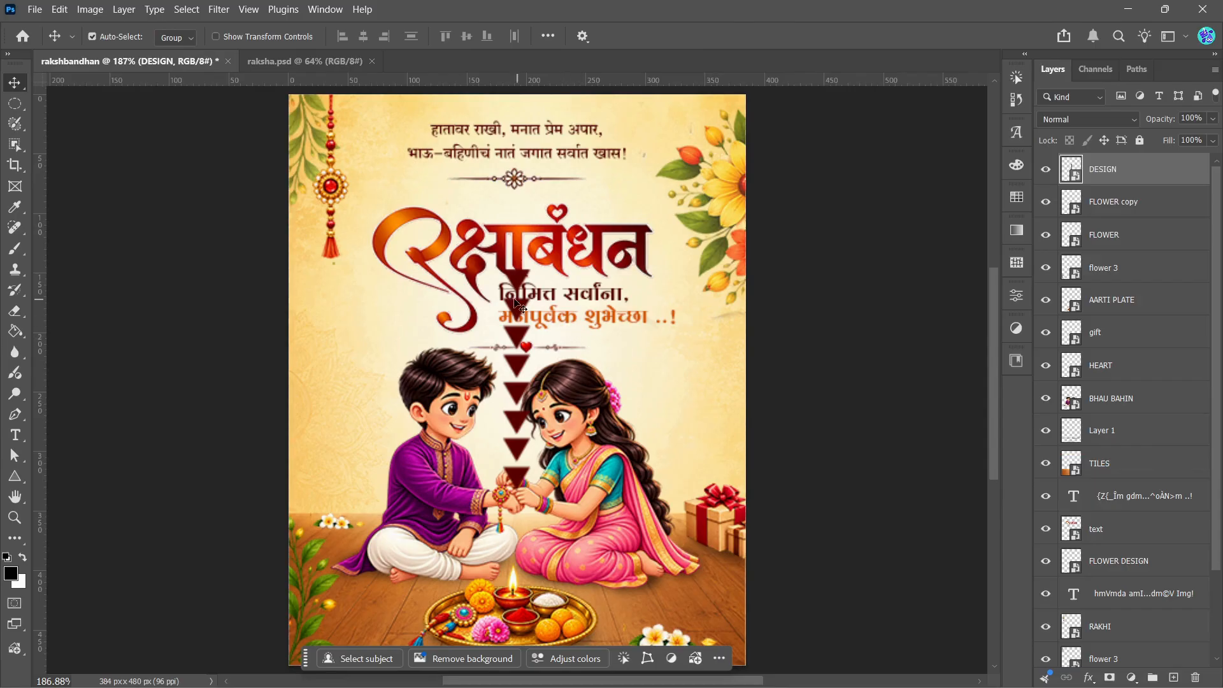
pyautogui.hotkey('ctrl', 't')
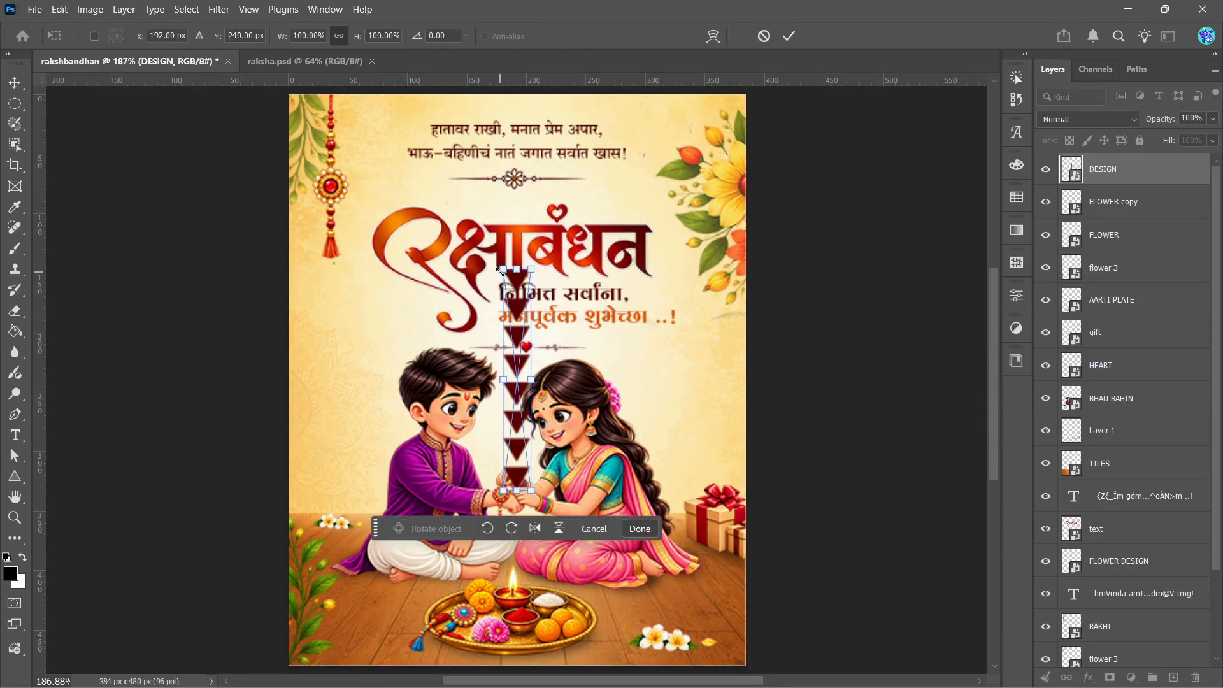
pyautogui.moveTo(500, 271); pyautogui.dragTo(336, 351)
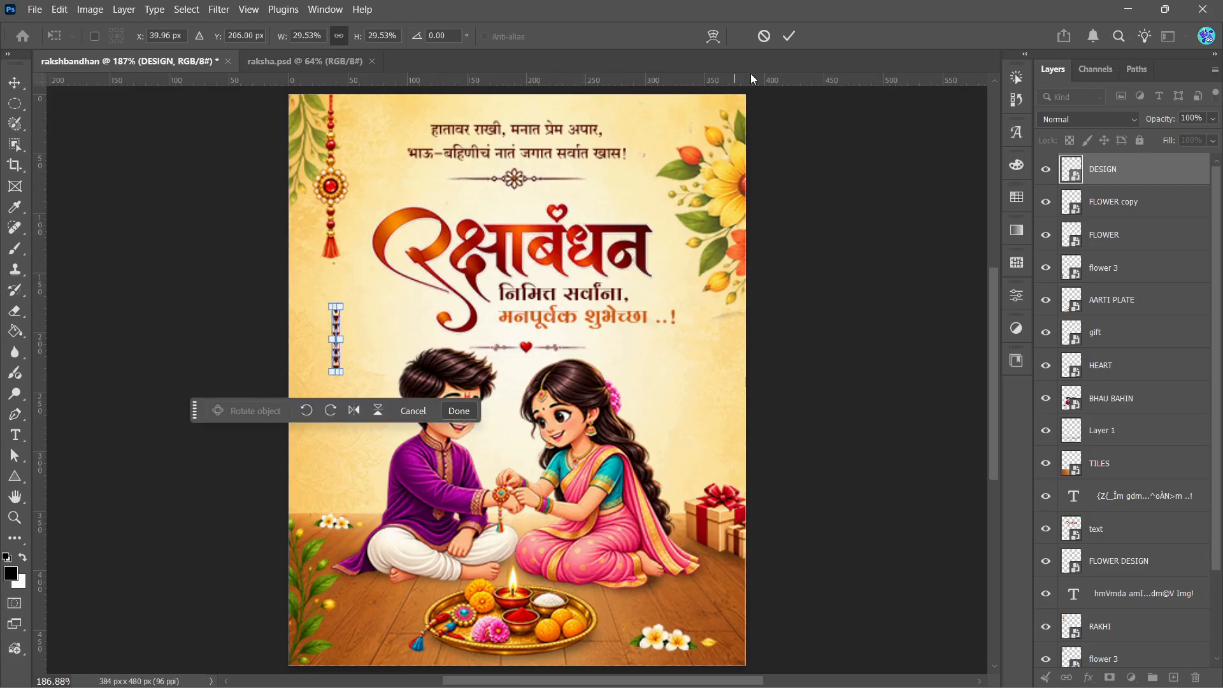
pyautogui.click(790, 37)
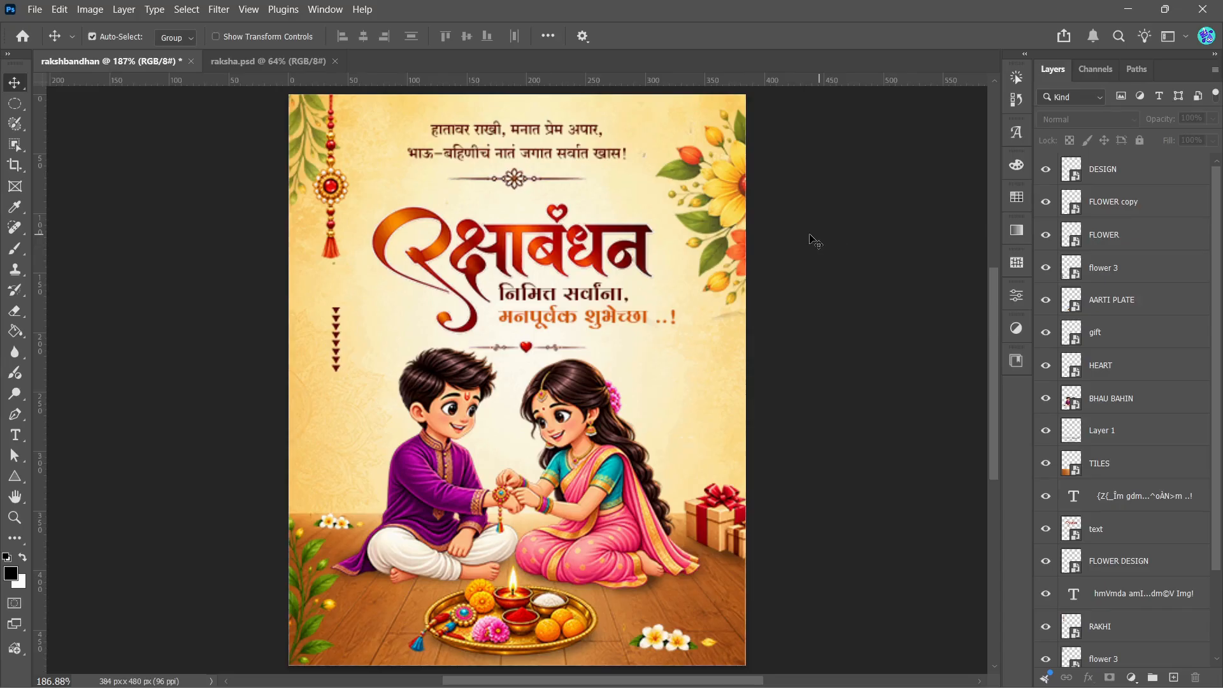
# Step: Recolour the two-line verse above the title with the dark maroon #5a0402 sampled from the title lettering
pyautogui.click(580, 160)
pyautogui.doubleClick(580, 159)
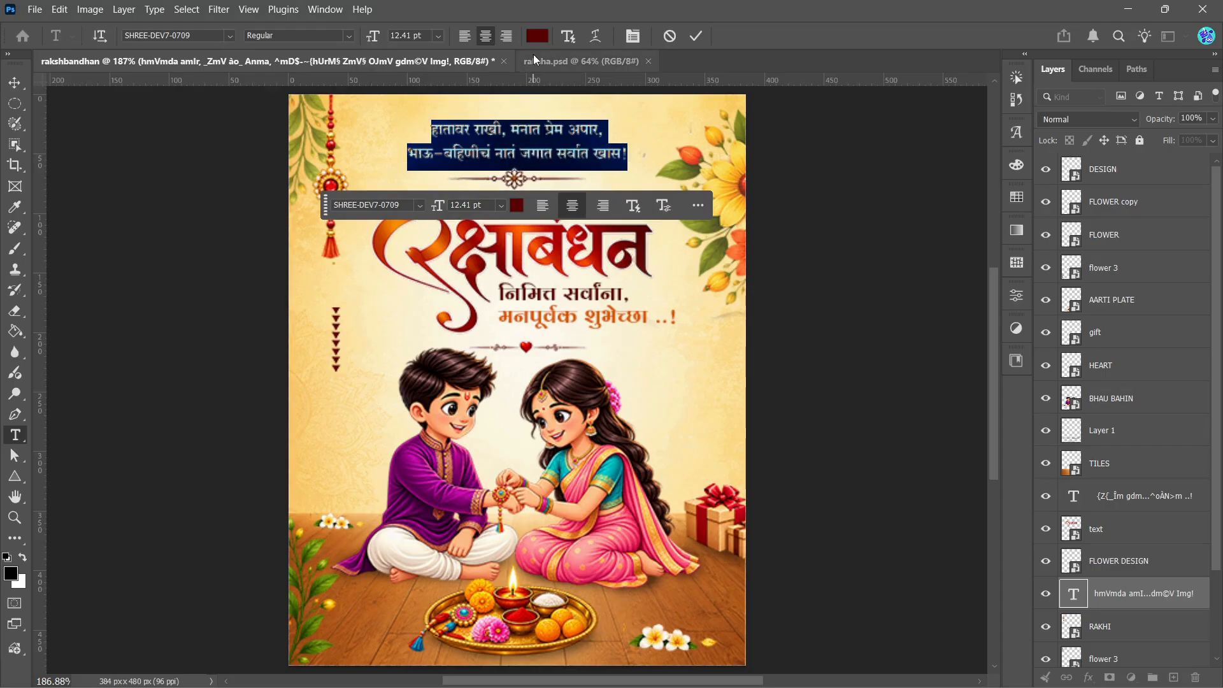
pyautogui.click(539, 37)
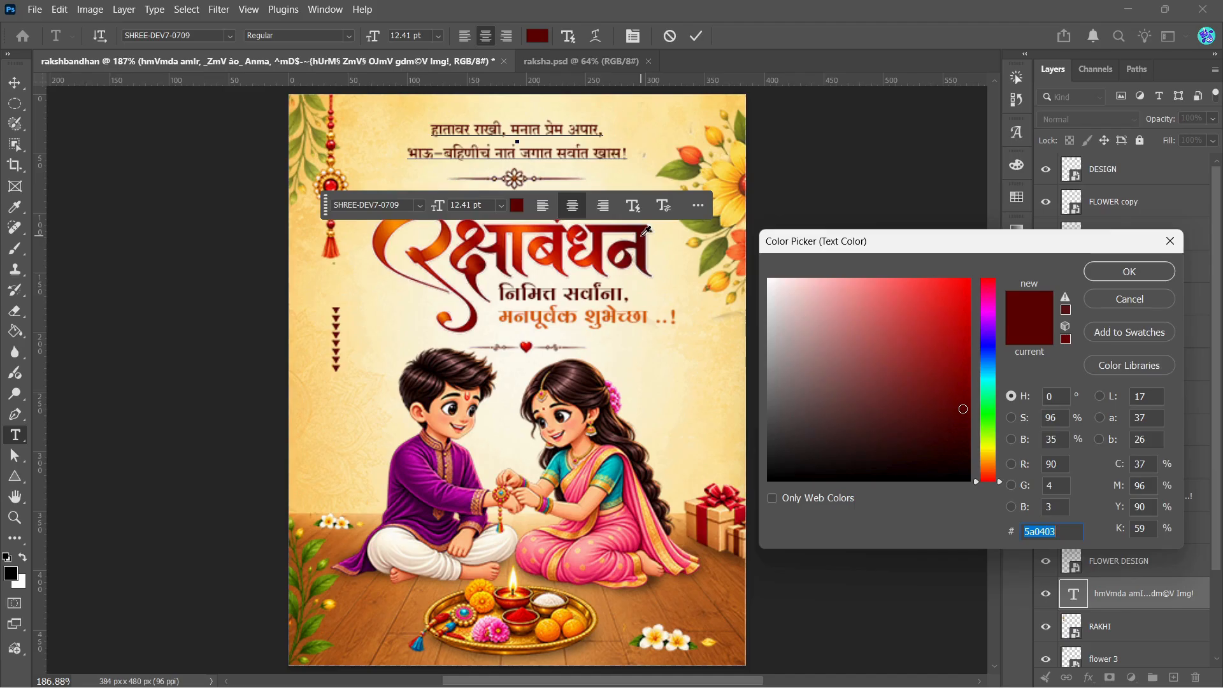
pyautogui.click(637, 232)
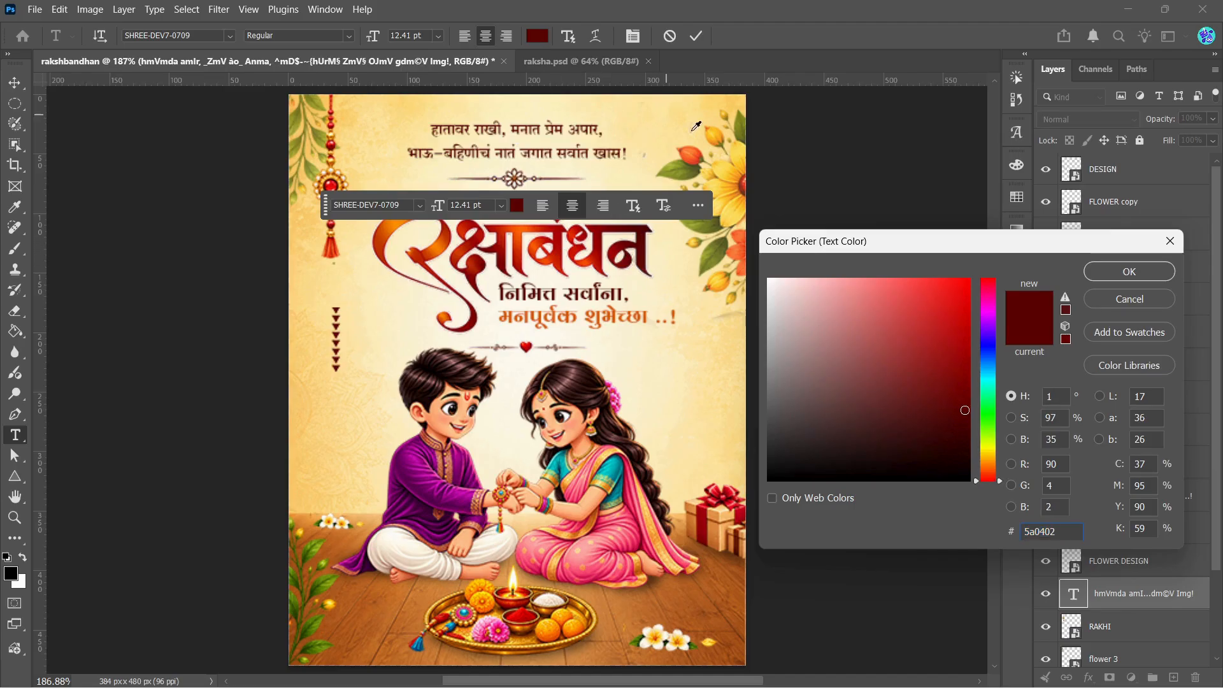
pyautogui.click(1099, 273)
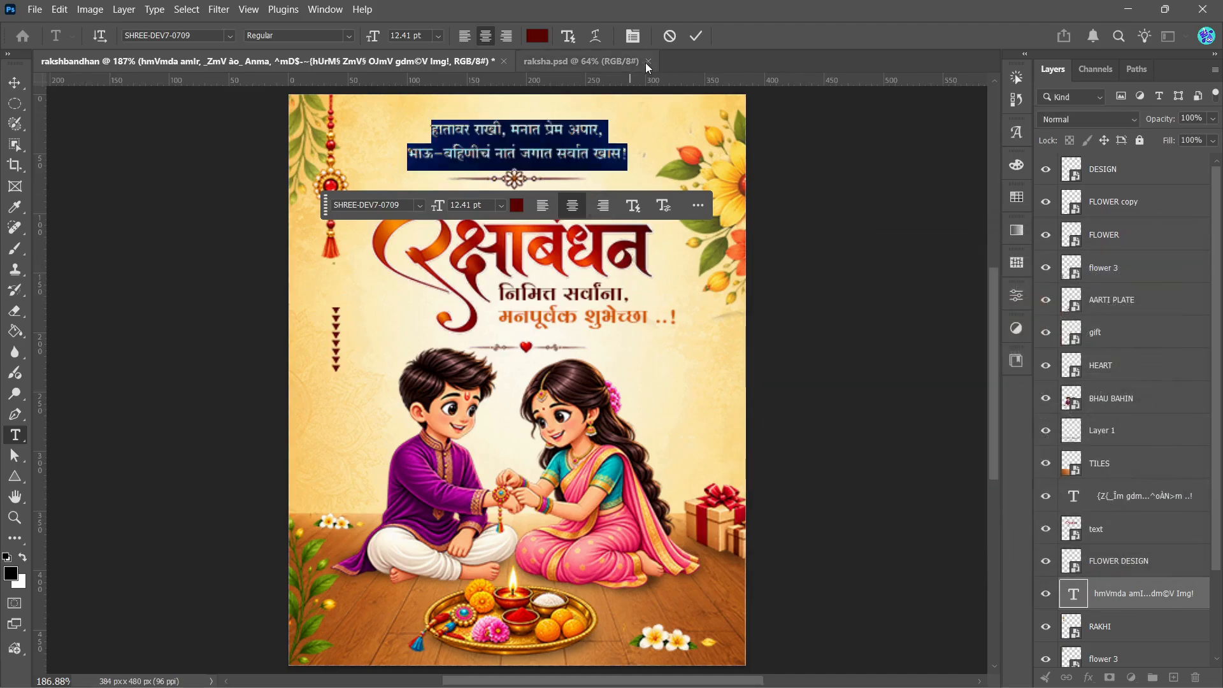
pyautogui.click(696, 36)
pyautogui.press('v')
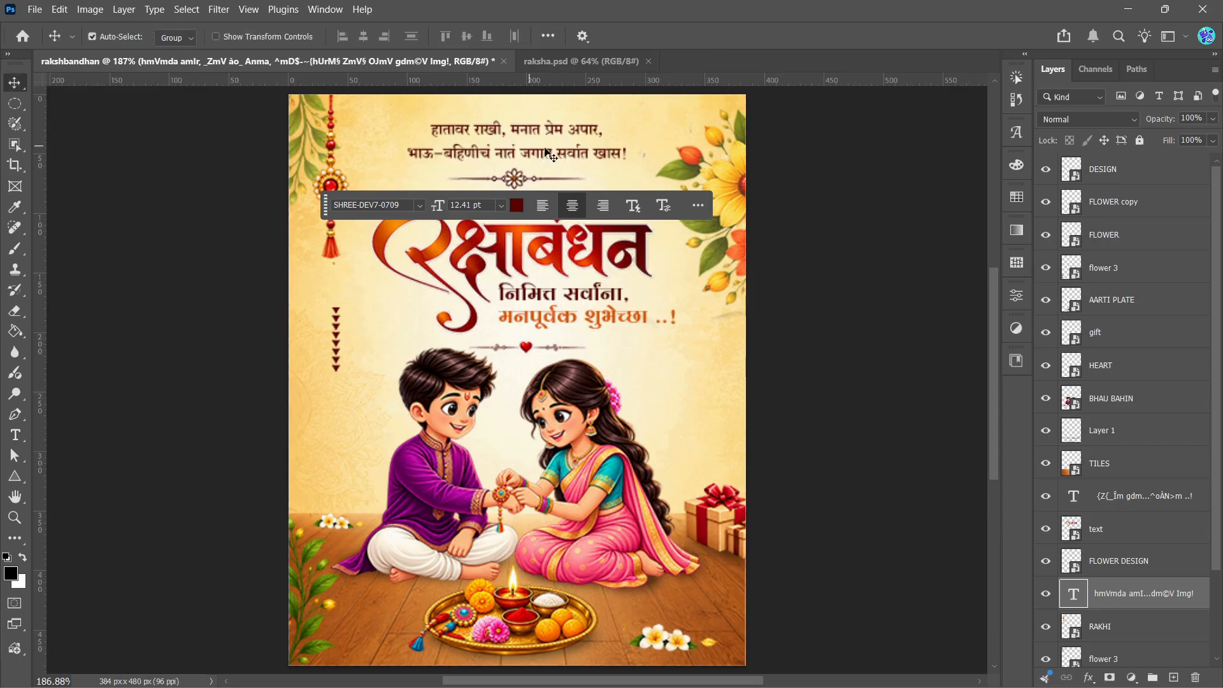
# Step: Select the first greeting line under the title, निमित्त सर्वांना, and set its text colour to dark maroon #550402
pyautogui.click(556, 309)
pyautogui.doubleClick(561, 301)
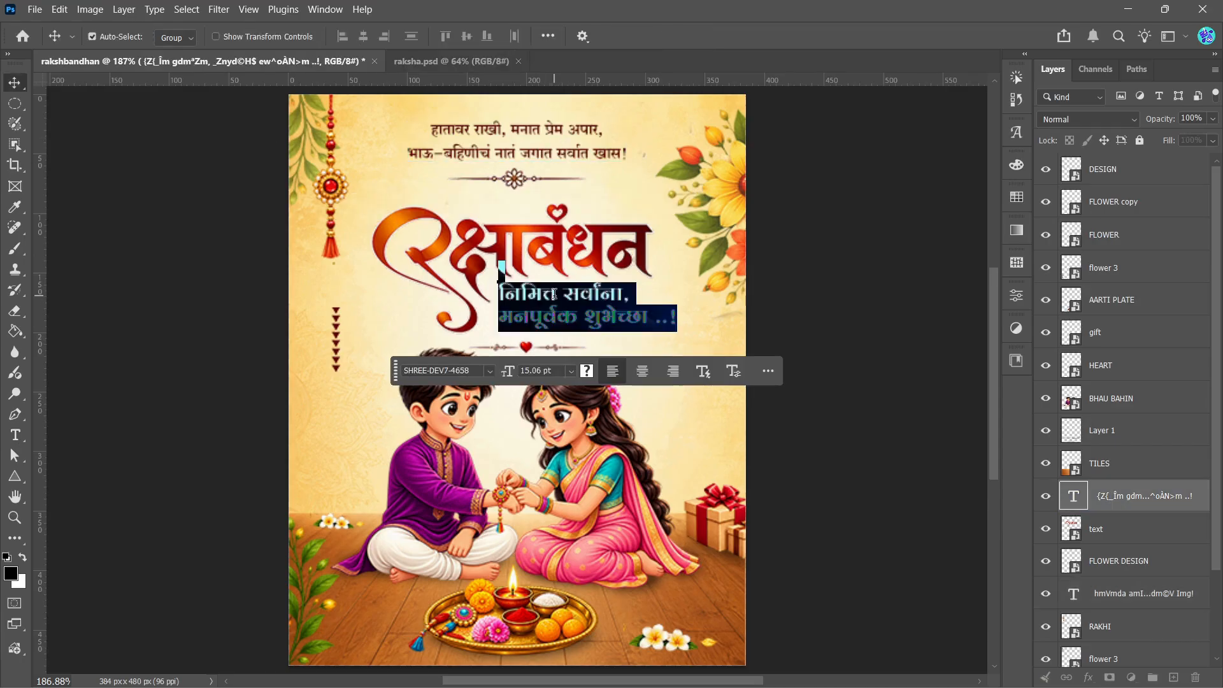
pyautogui.moveTo(644, 295); pyautogui.dragTo(497, 287)
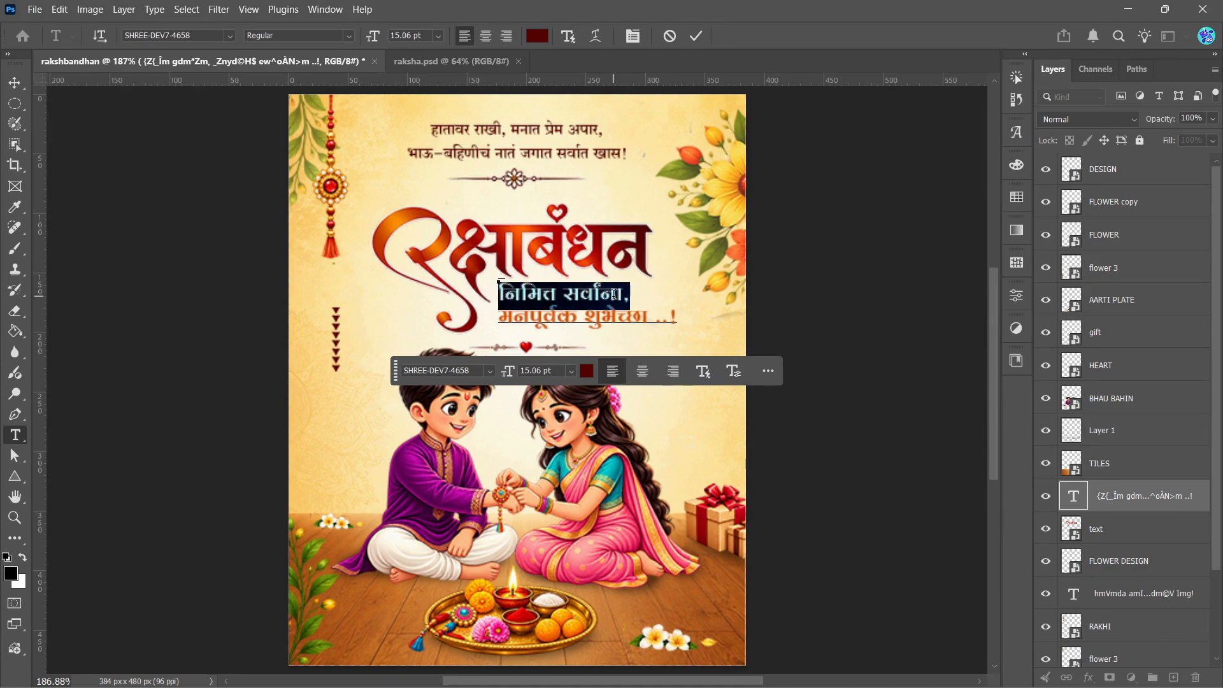
pyautogui.click(586, 371)
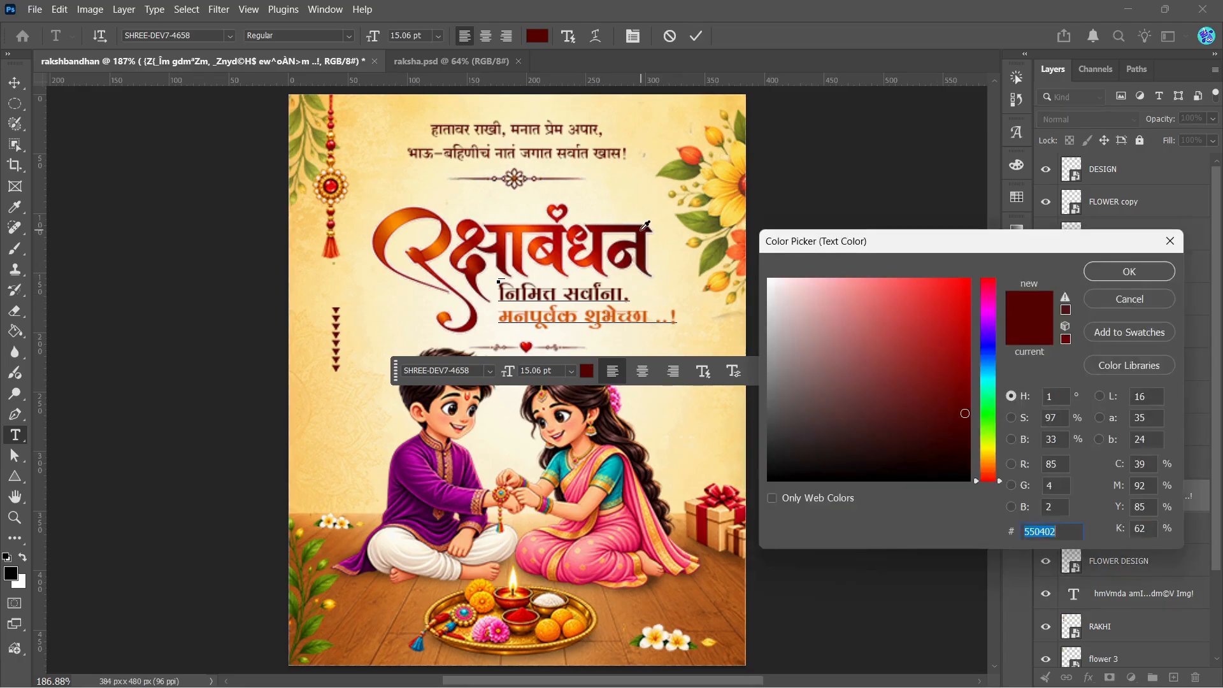
pyautogui.click(1100, 274)
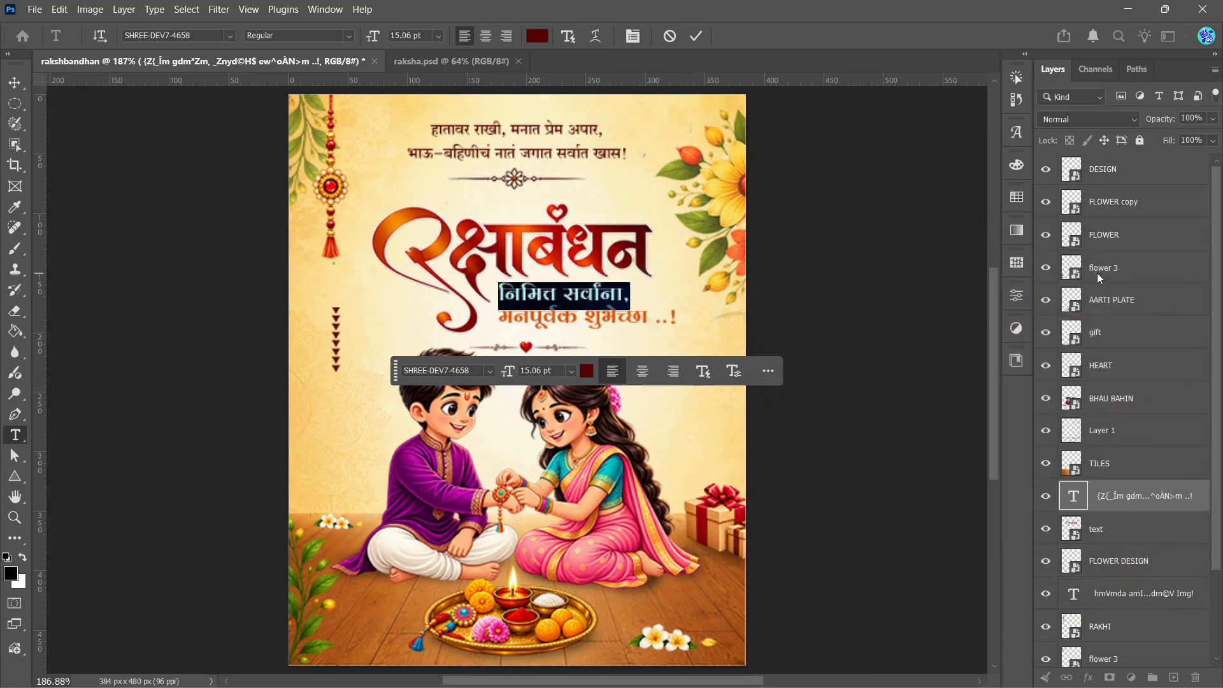
# Step: Recolour the second greeting line, मनपूर्वक शुभेच्छा ..!, with a bright orange sampled from the title's large curved stroke
pyautogui.click(497, 318)
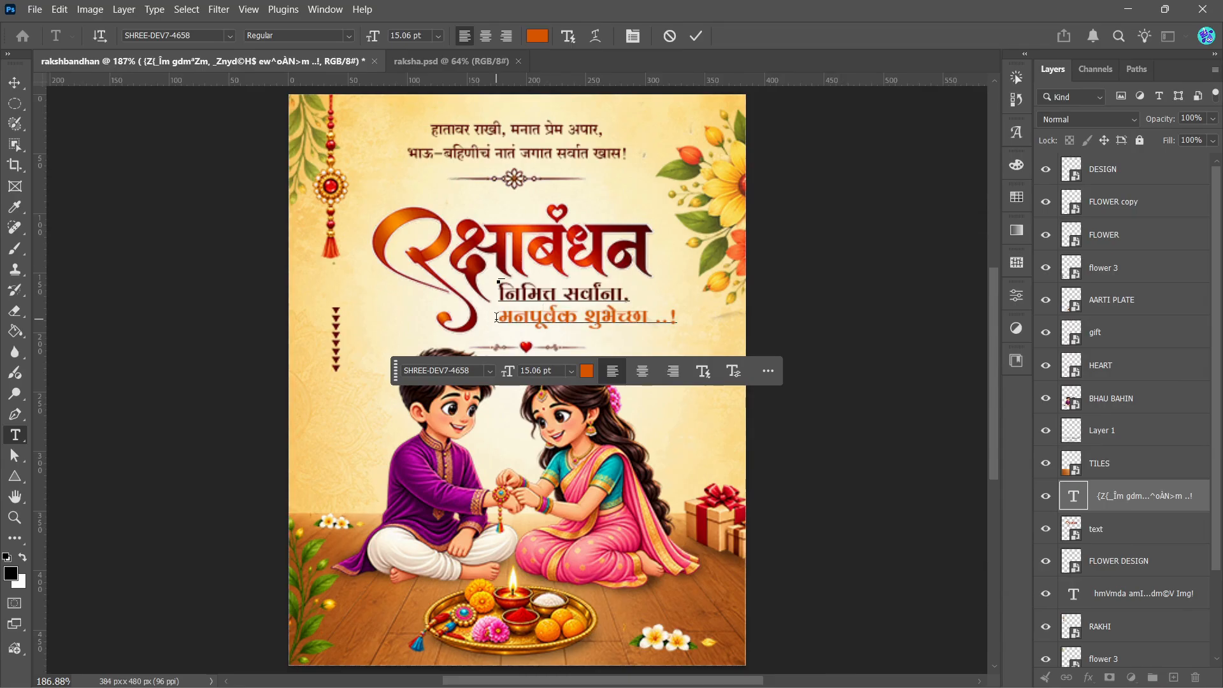
pyautogui.moveTo(497, 318); pyautogui.dragTo(679, 319)
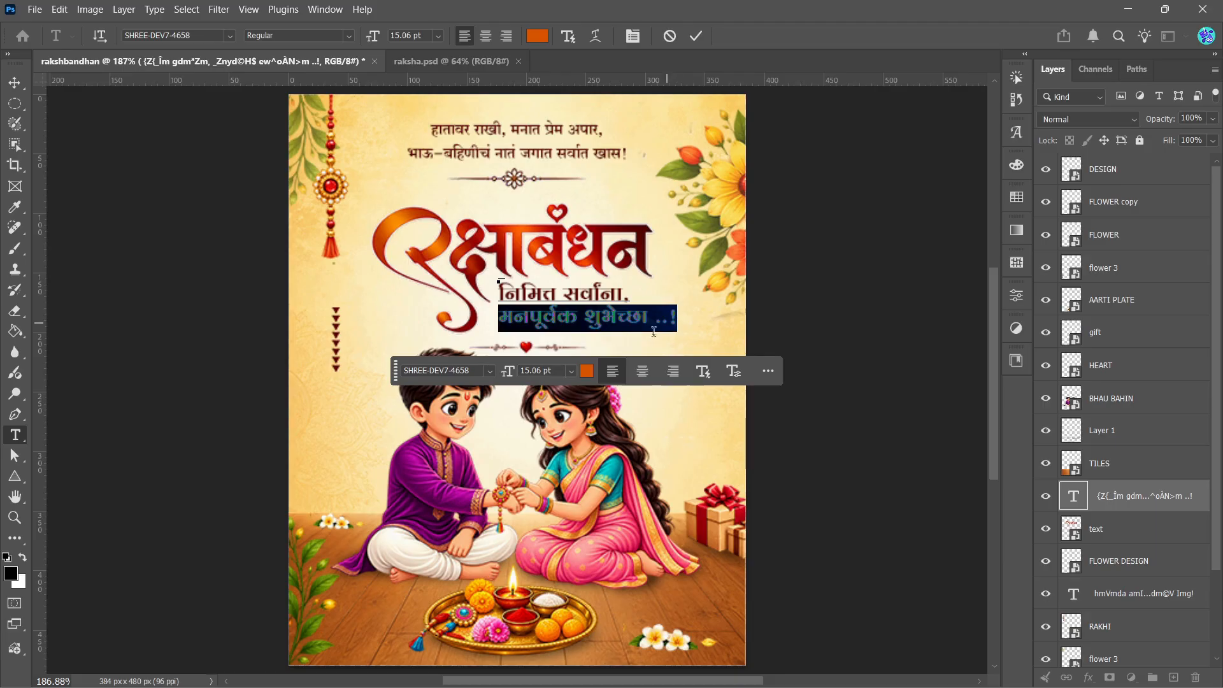
pyautogui.click(584, 379)
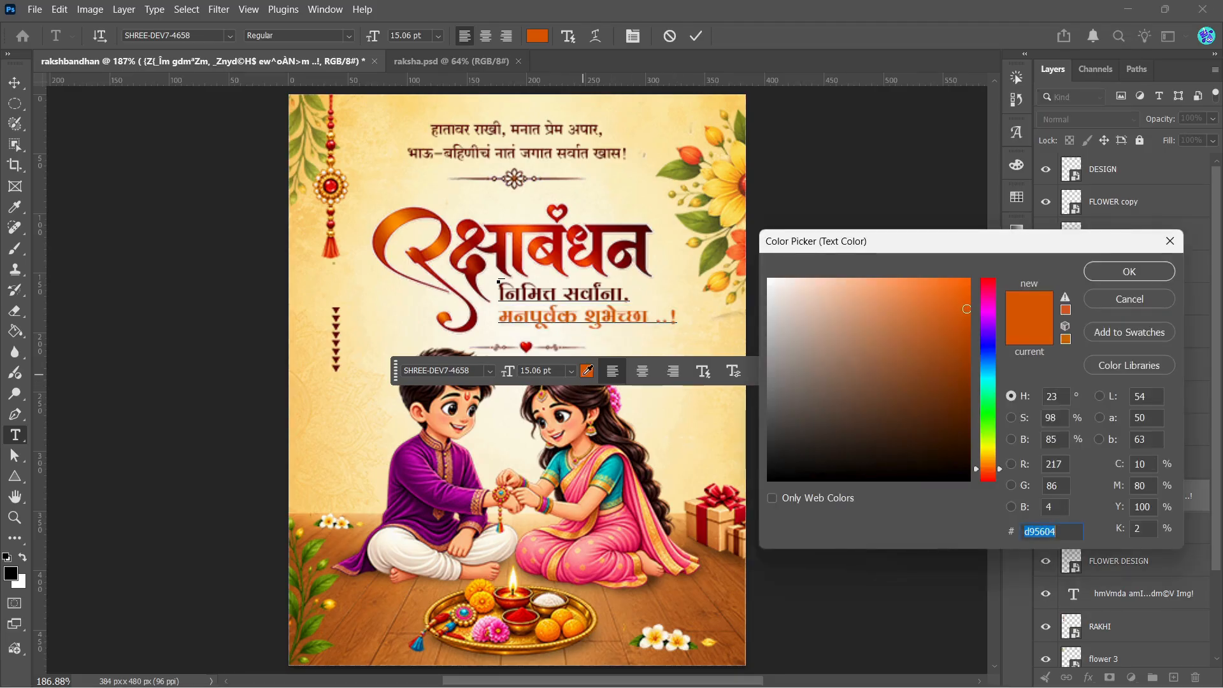
pyautogui.click(406, 211)
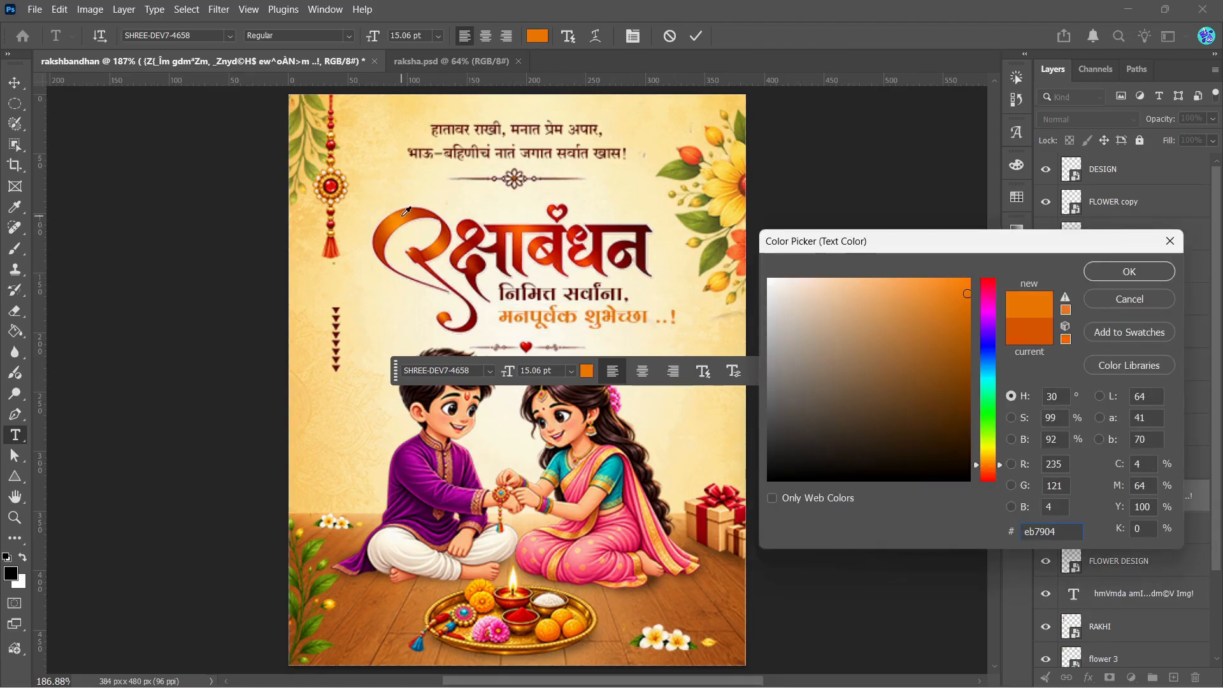
pyautogui.click(400, 214)
pyautogui.click(395, 222)
pyautogui.click(1139, 266)
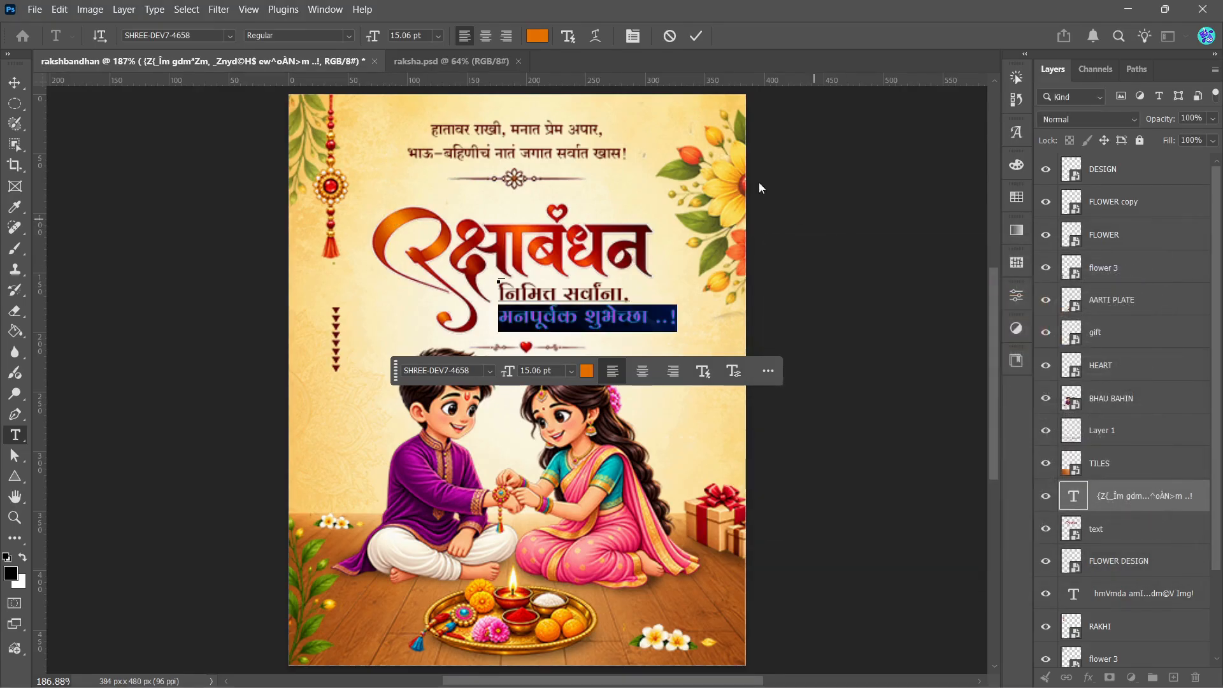
pyautogui.click(694, 38)
pyautogui.click(935, 327)
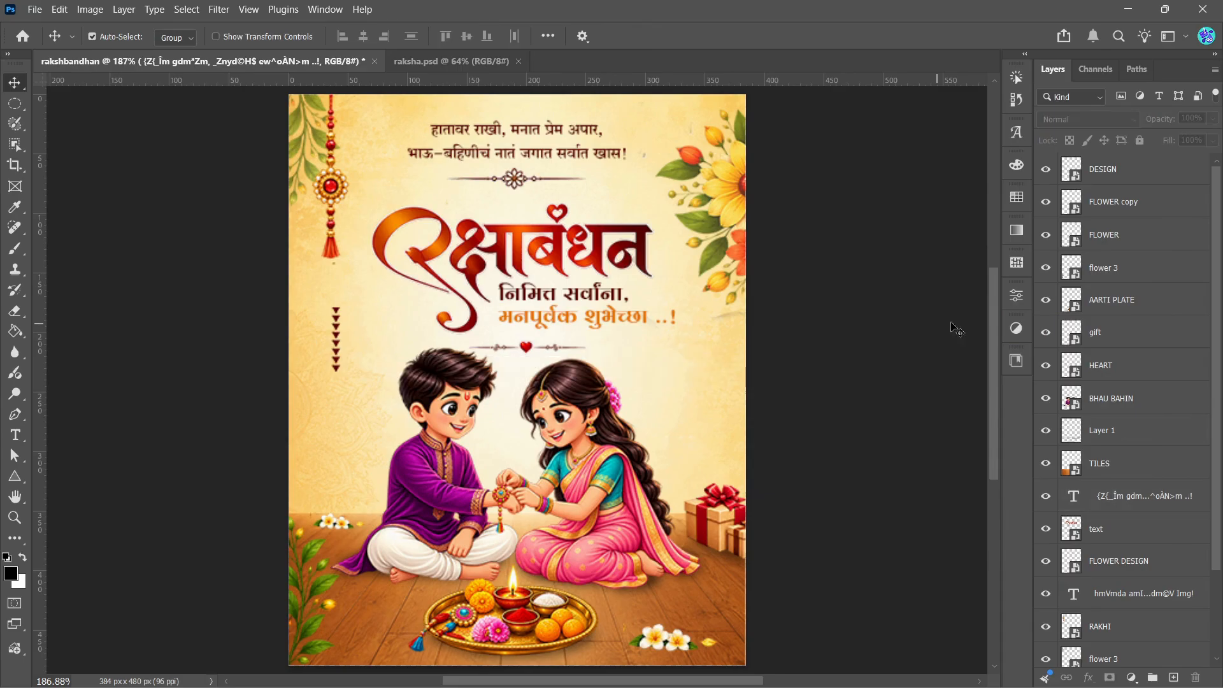
# Step: Try reducing the line spacing of the two-line greeting under the title to 0 pt
pyautogui.moveTo(992, 313); pyautogui.dragTo(982, 317)
pyautogui.doubleClick(569, 307)
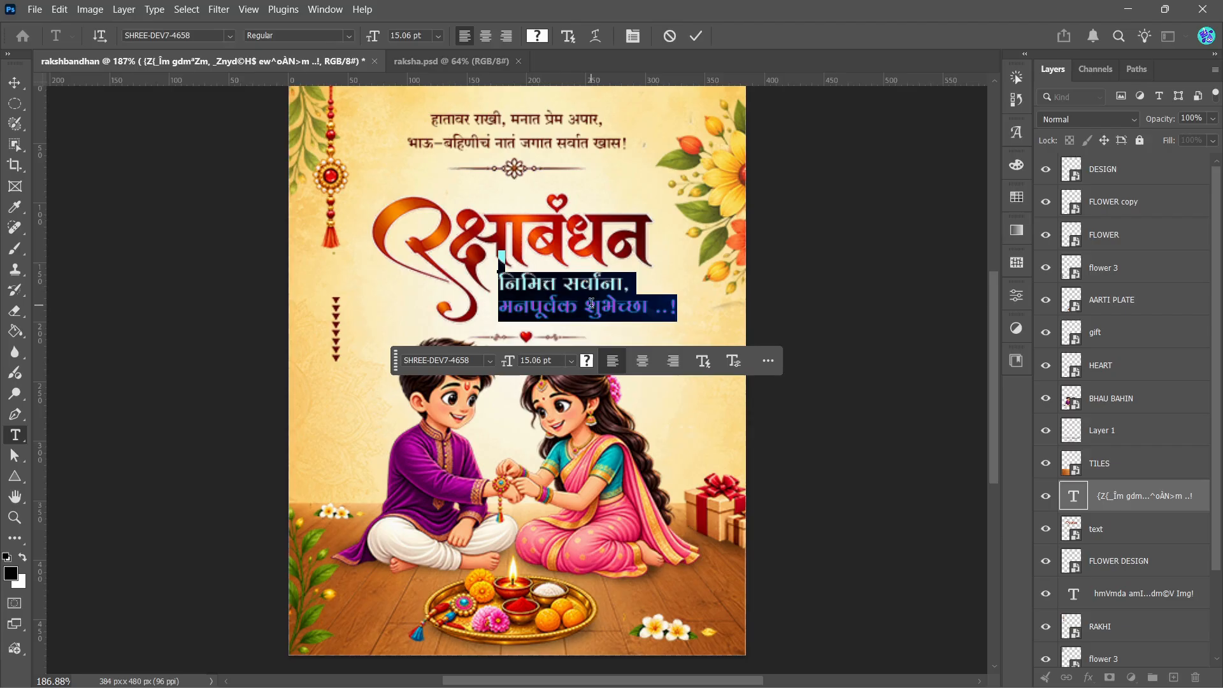
pyautogui.click(733, 365)
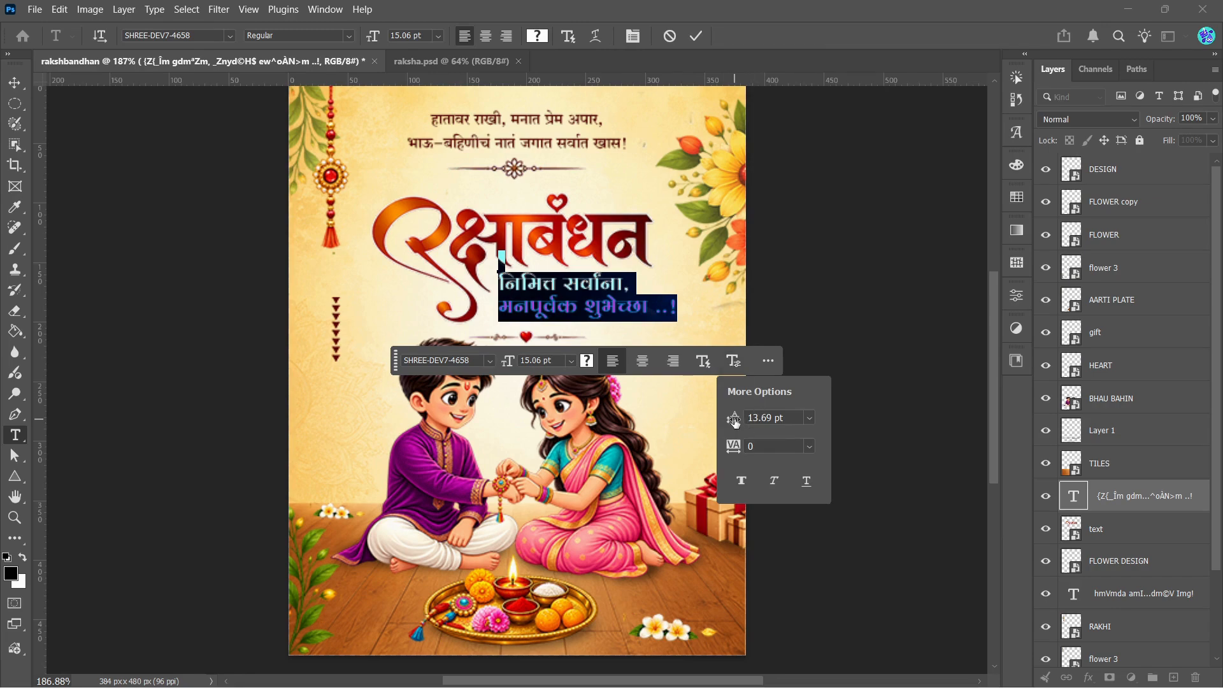
pyautogui.moveTo(735, 422); pyautogui.dragTo(716, 420)
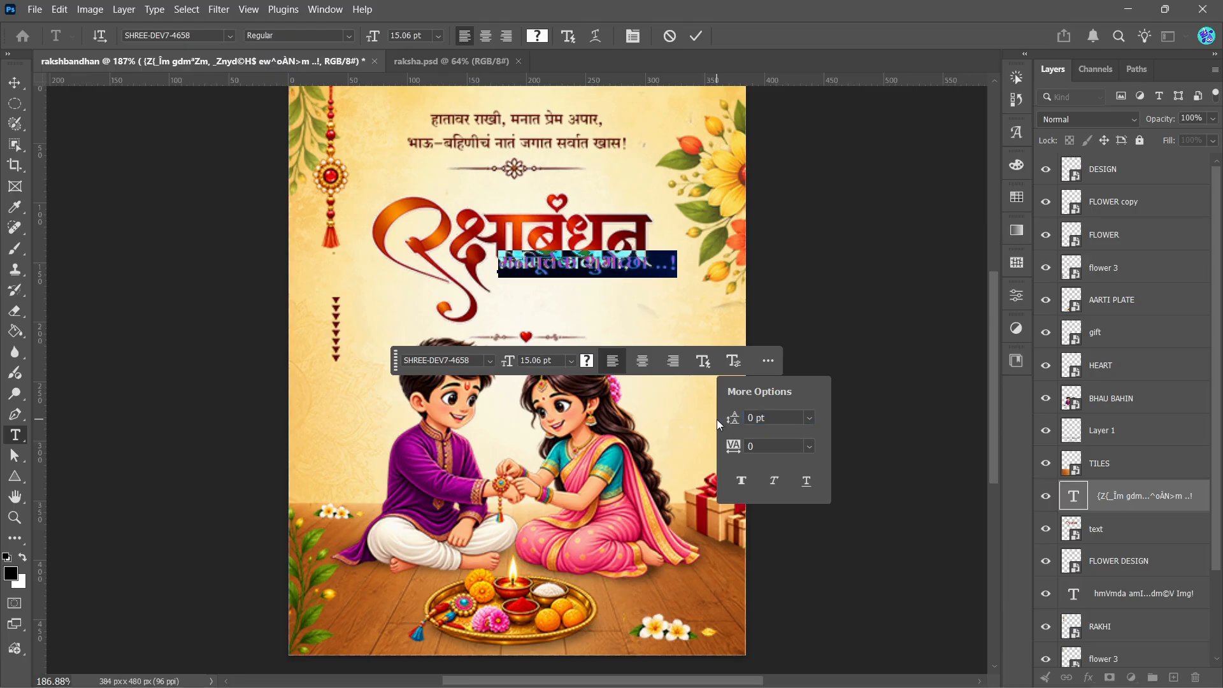
pyautogui.hotkey('ctrl', 'z')
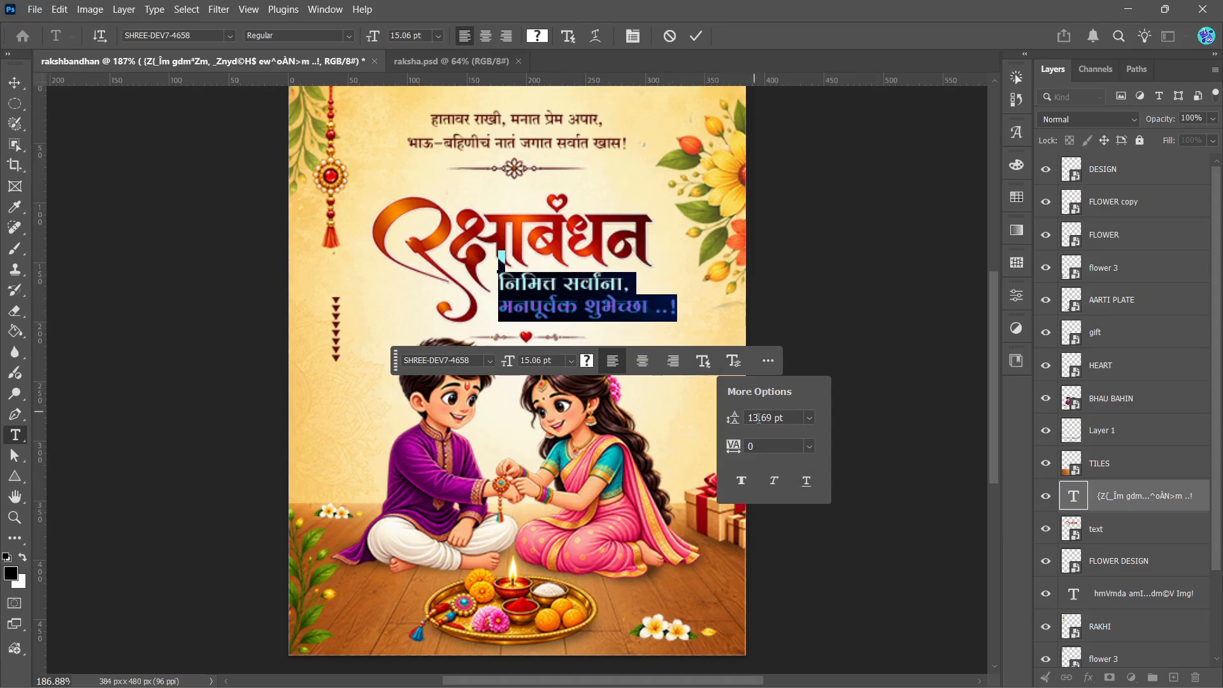
pyautogui.click(703, 36)
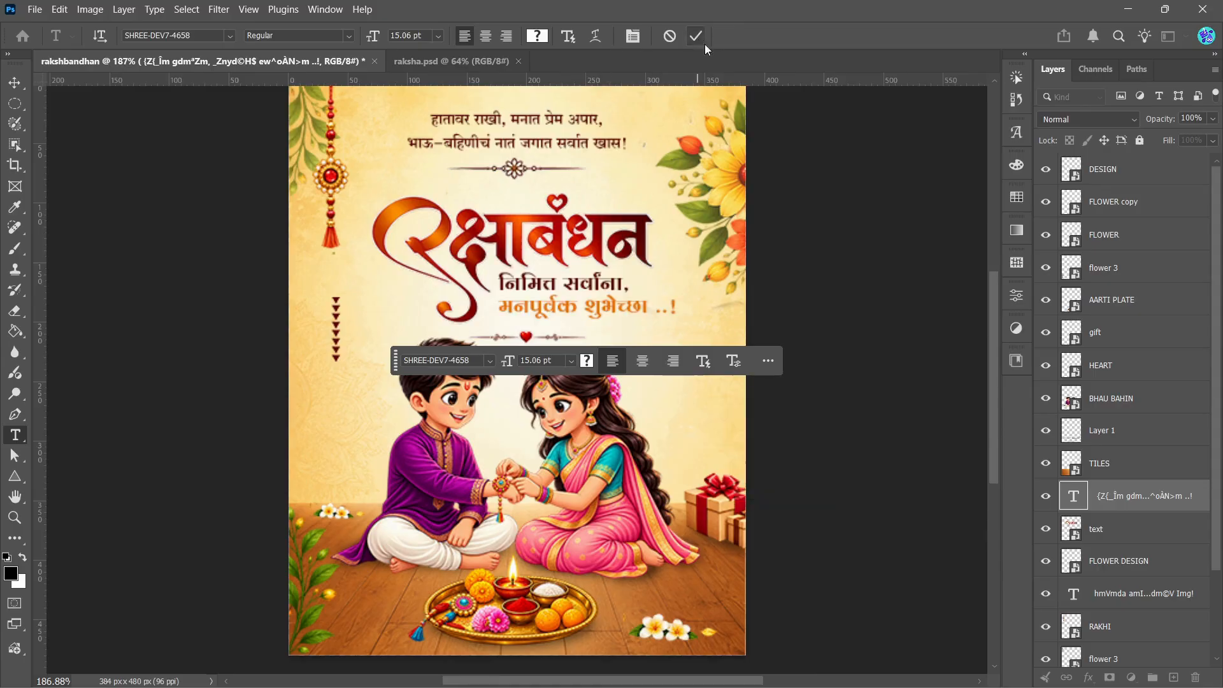
pyautogui.press('v')
pyautogui.click(1016, 298)
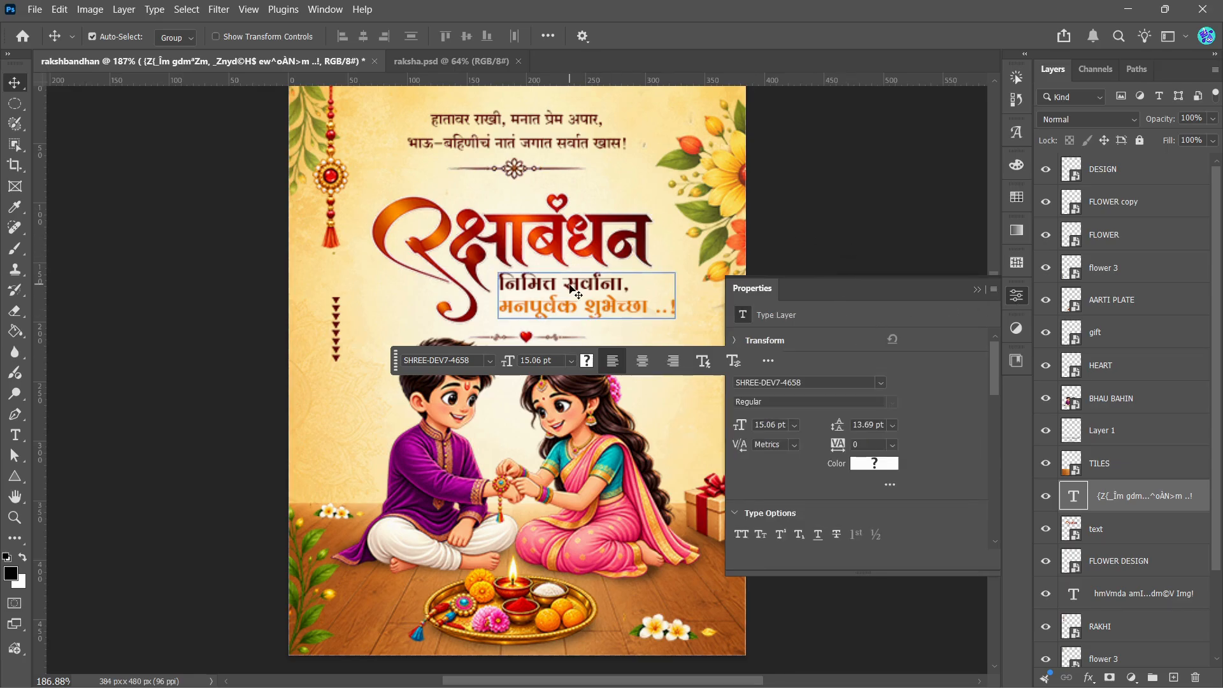
pyautogui.click(854, 233)
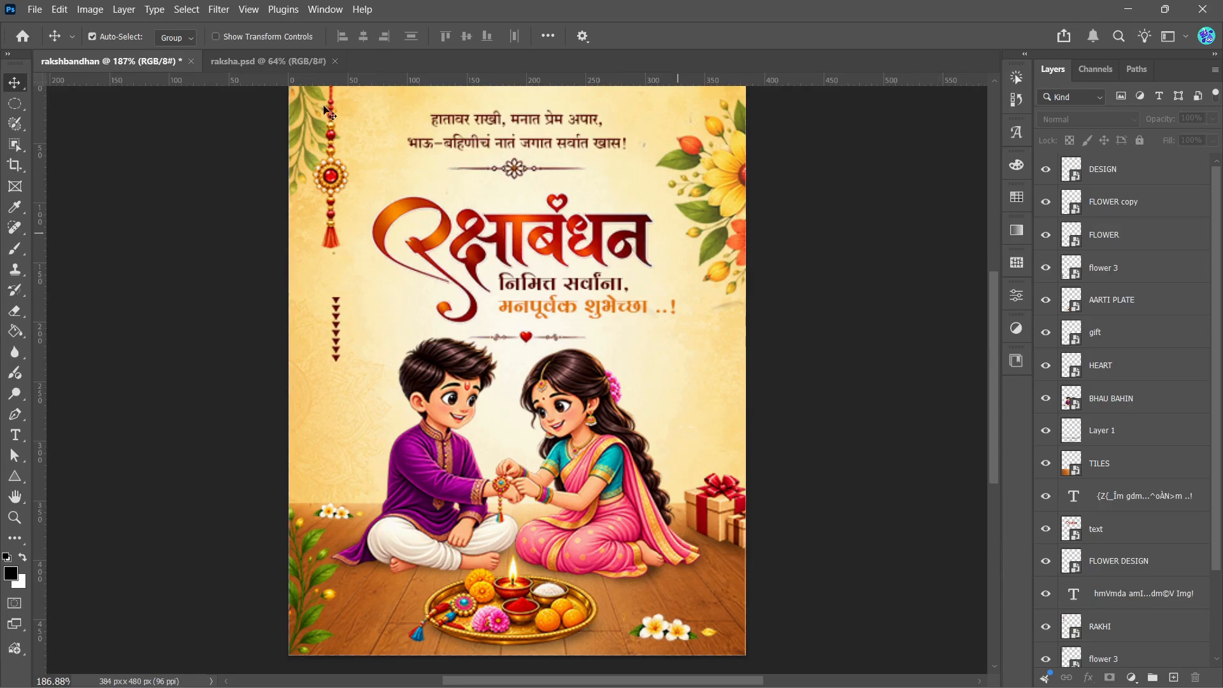
# Step: Compare the rakshbandhan poster's layout and colours with the reference raksha.psd, viewing each poster as a whole
pyautogui.click(268, 61)
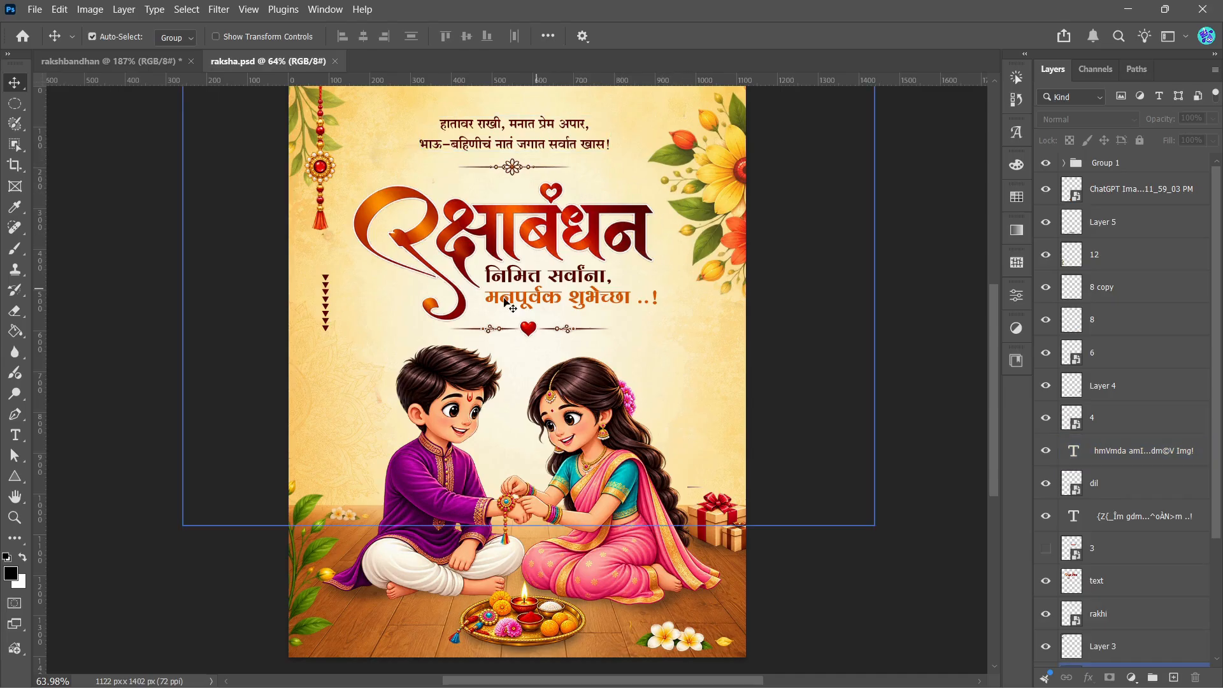
pyautogui.click(146, 64)
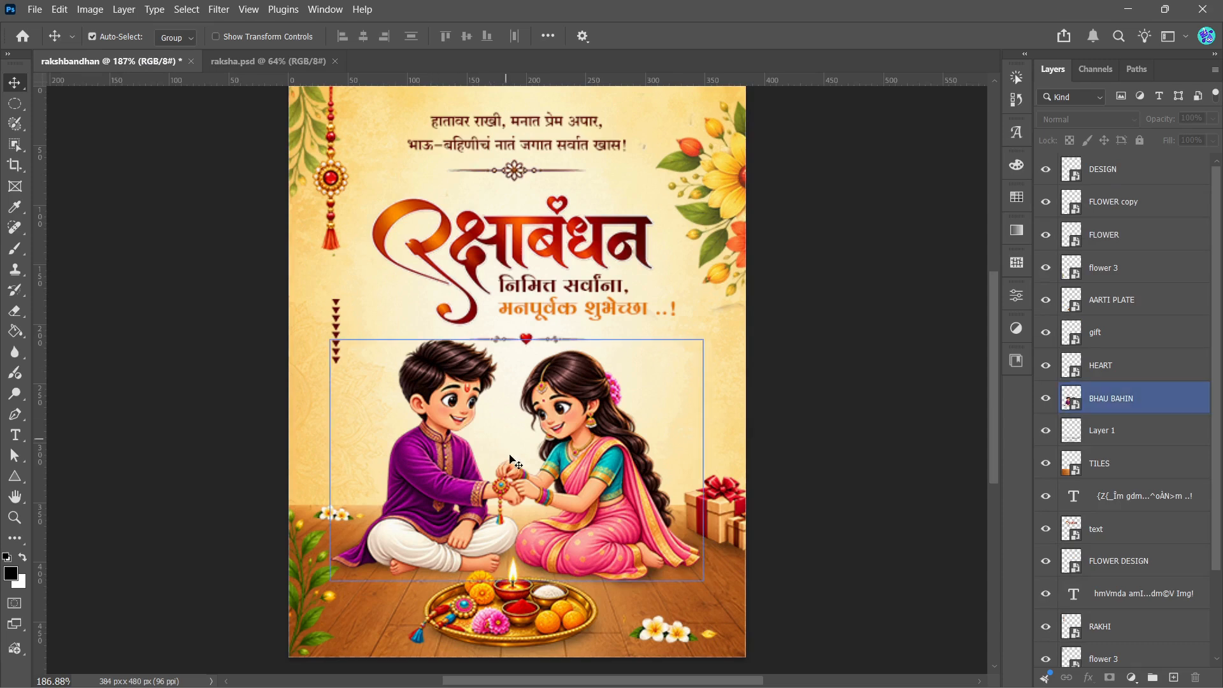
pyautogui.click(269, 62)
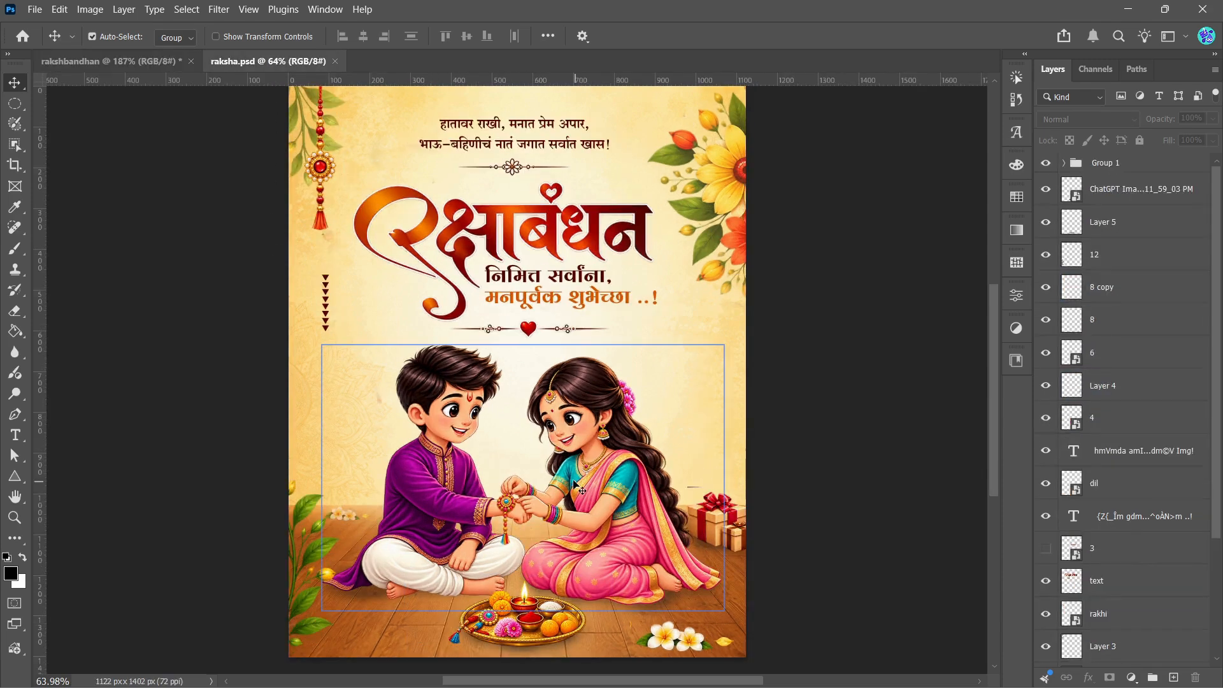
pyautogui.click(115, 61)
pyautogui.scroll(-1, 680, 384)
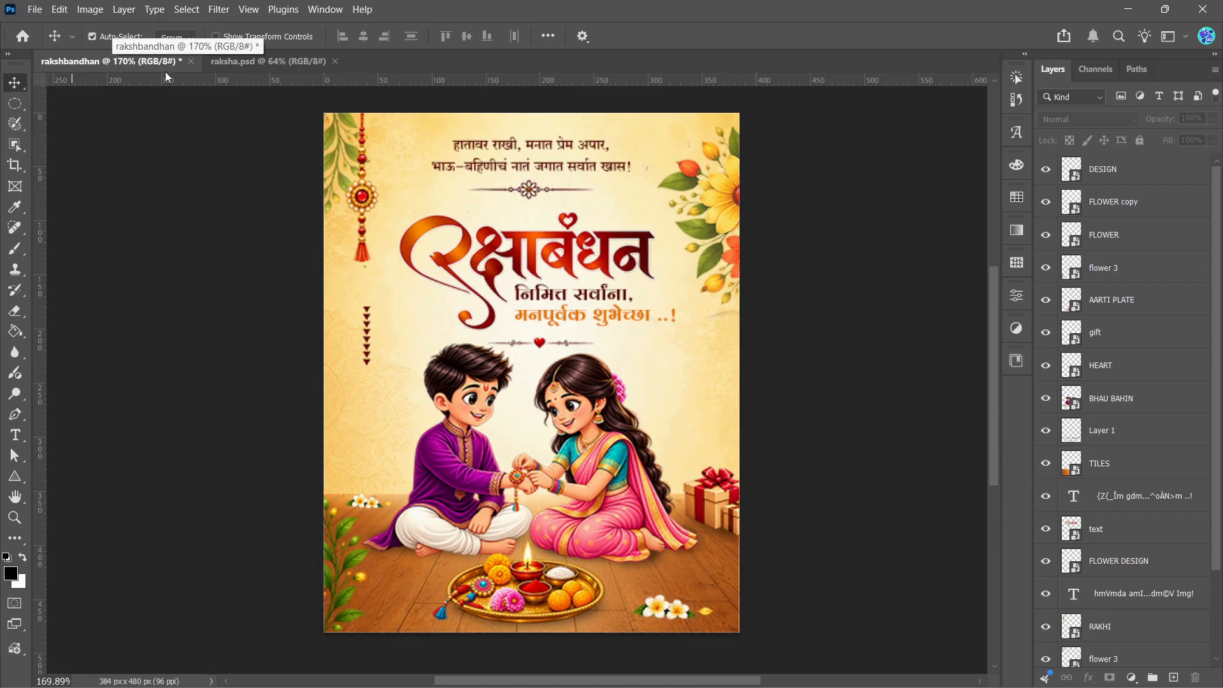
pyautogui.click(229, 61)
pyautogui.scroll(-1, 492, 293)
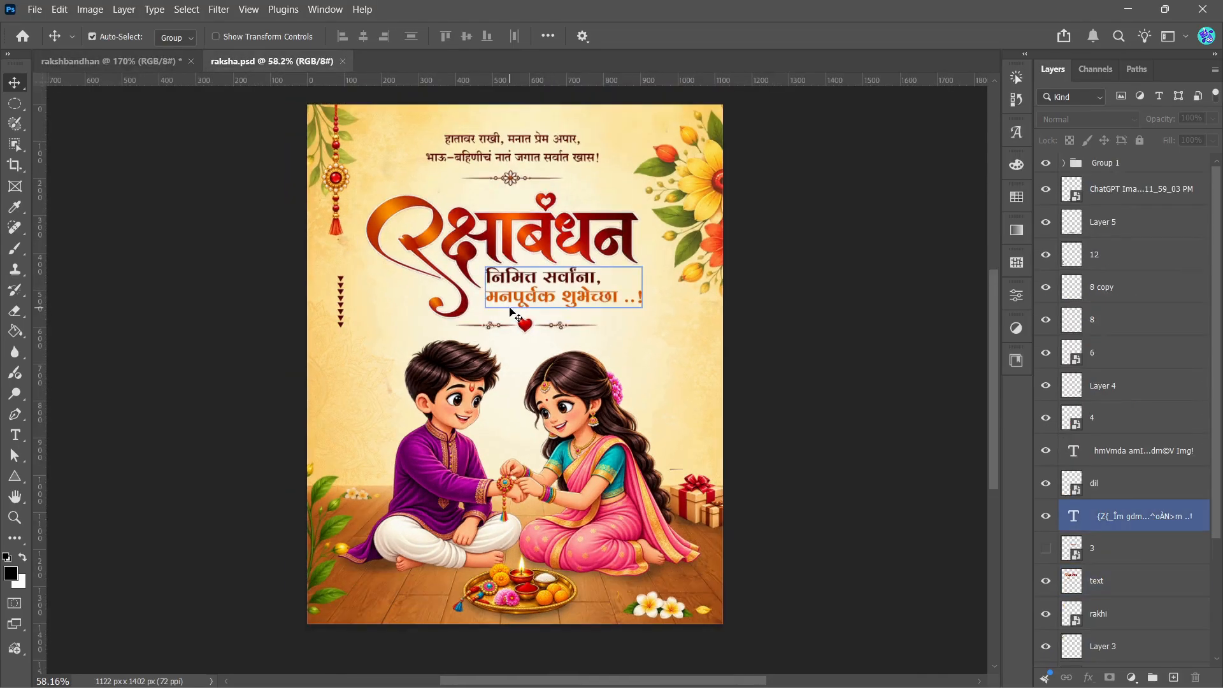